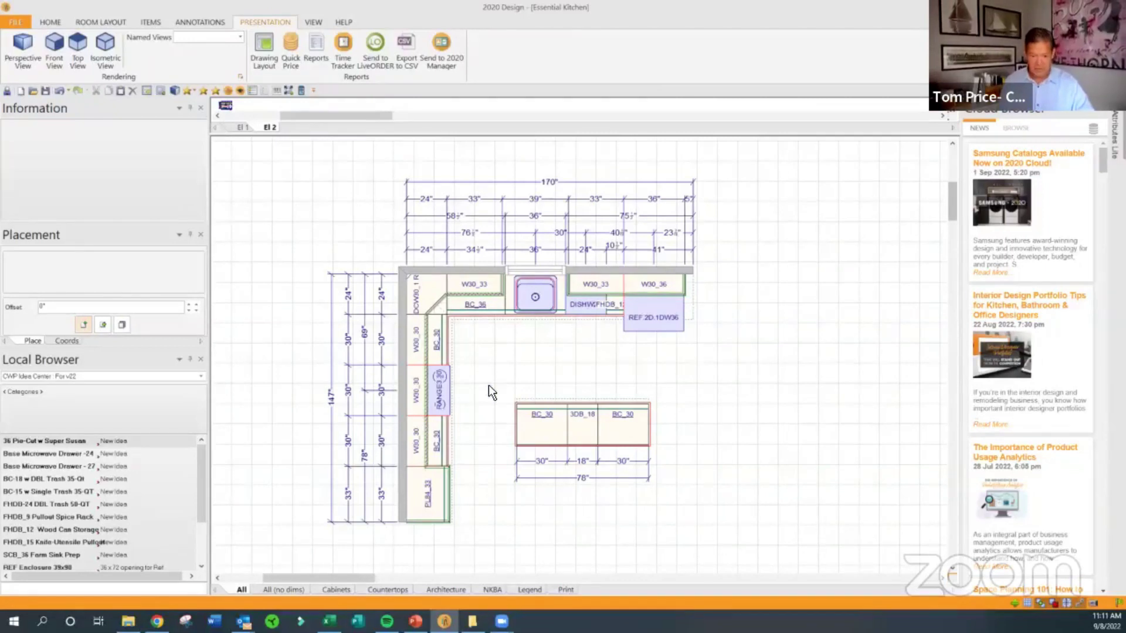
- Switch the kitchen floor plan to the NKBA display and restore the maximized design window to a smaller size
{"action": "left_click", "coordinate": [492, 589]}
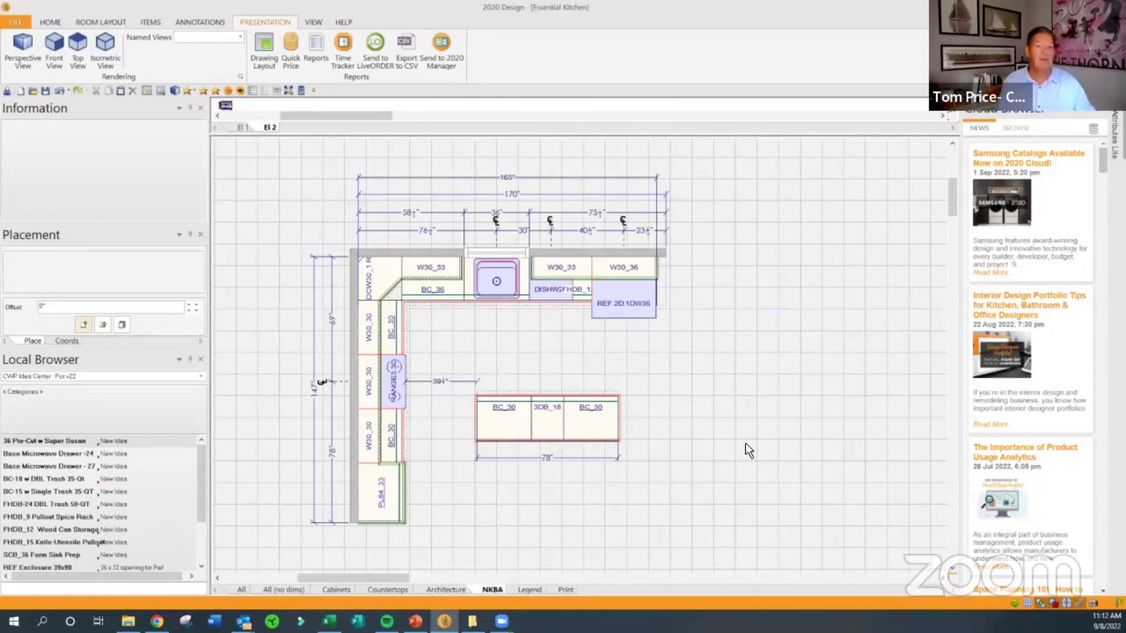
{"action": "double_click", "coordinate": [671, 11]}
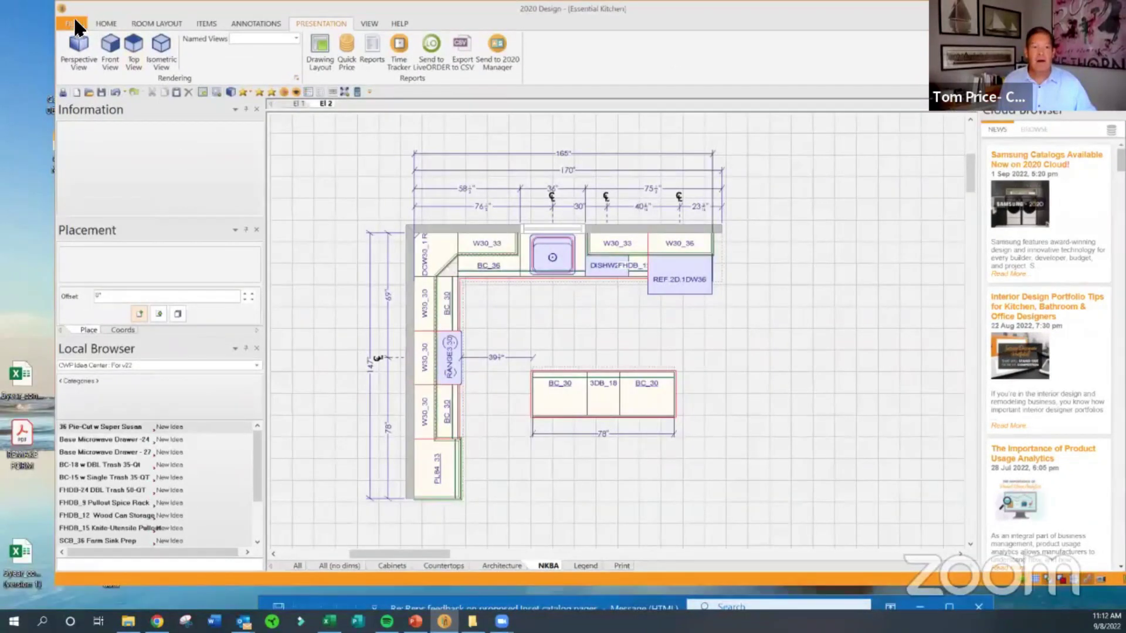
{"action": "left_click", "coordinate": [69, 22]}
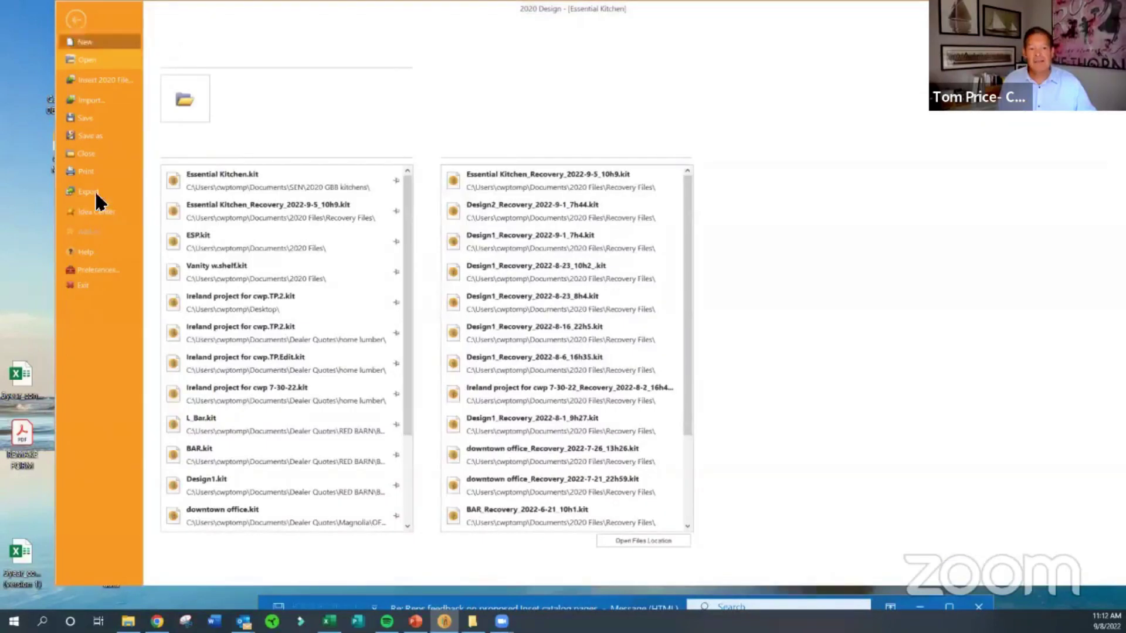
{"action": "left_click", "coordinate": [95, 269]}
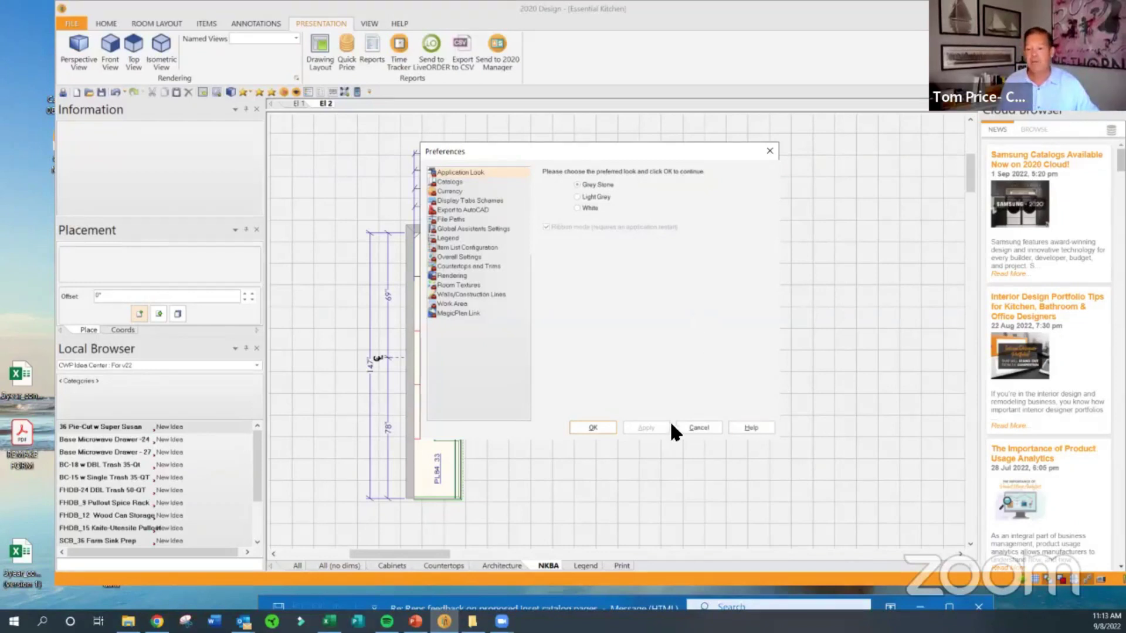
{"action": "left_click", "coordinate": [695, 428]}
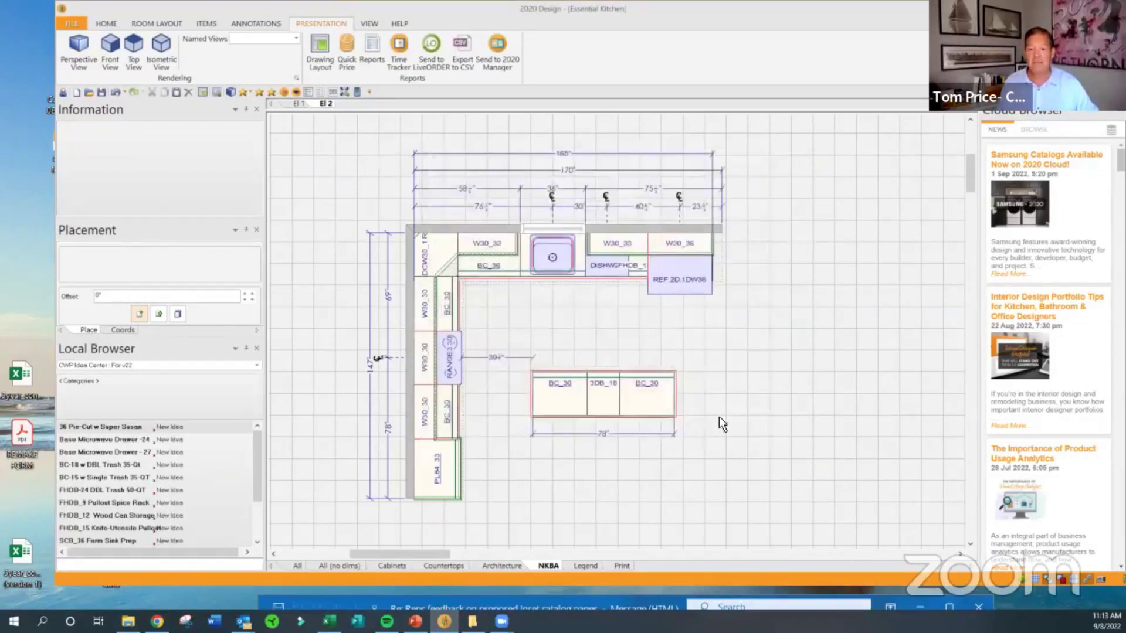
{"action": "left_click", "coordinate": [518, 254]}
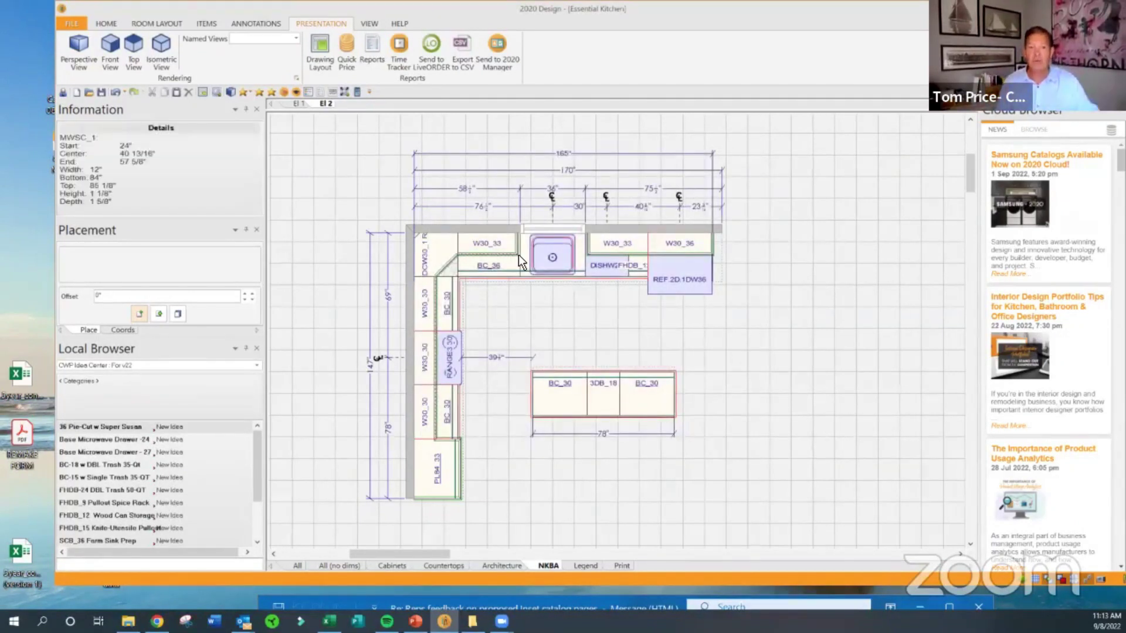
- Open the Catalogs preferences and look through the full list of installed catalogs
{"action": "left_click", "coordinate": [69, 16]}
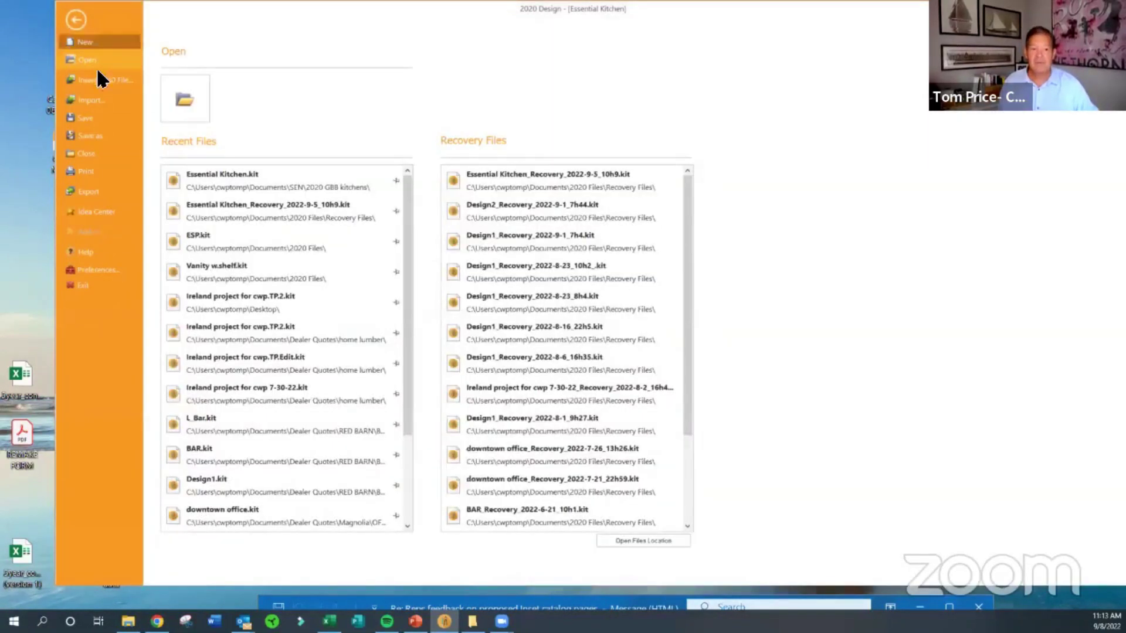
{"action": "left_click", "coordinate": [98, 269]}
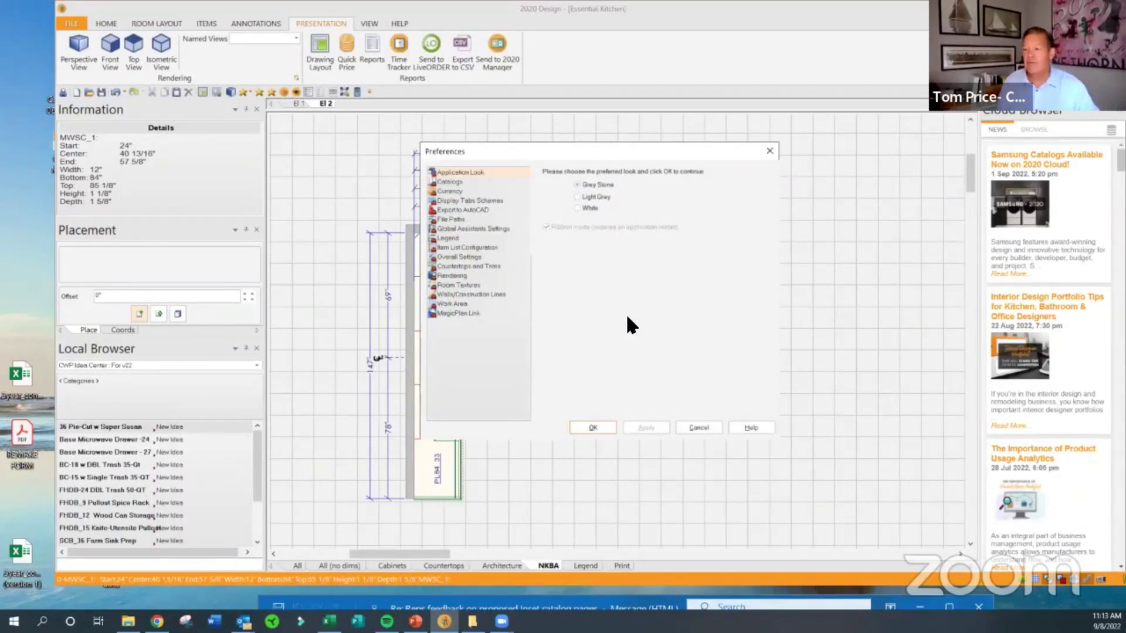
{"action": "left_click", "coordinate": [453, 181]}
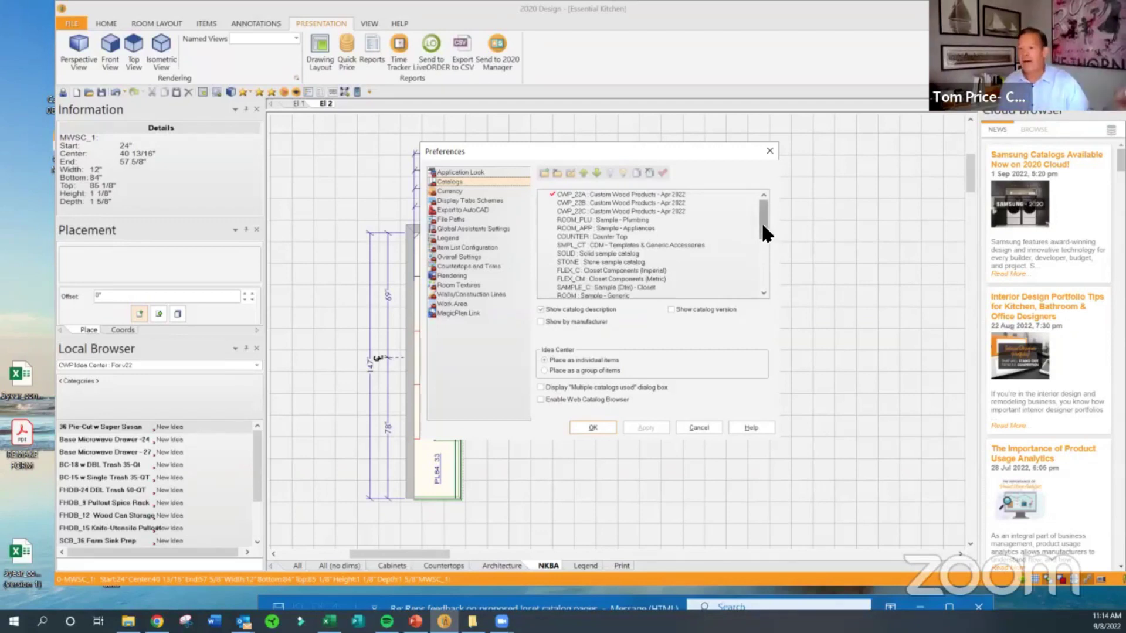
{"action": "left_click_drag", "start_coordinate": [761, 221], "coordinate": [757, 272]}
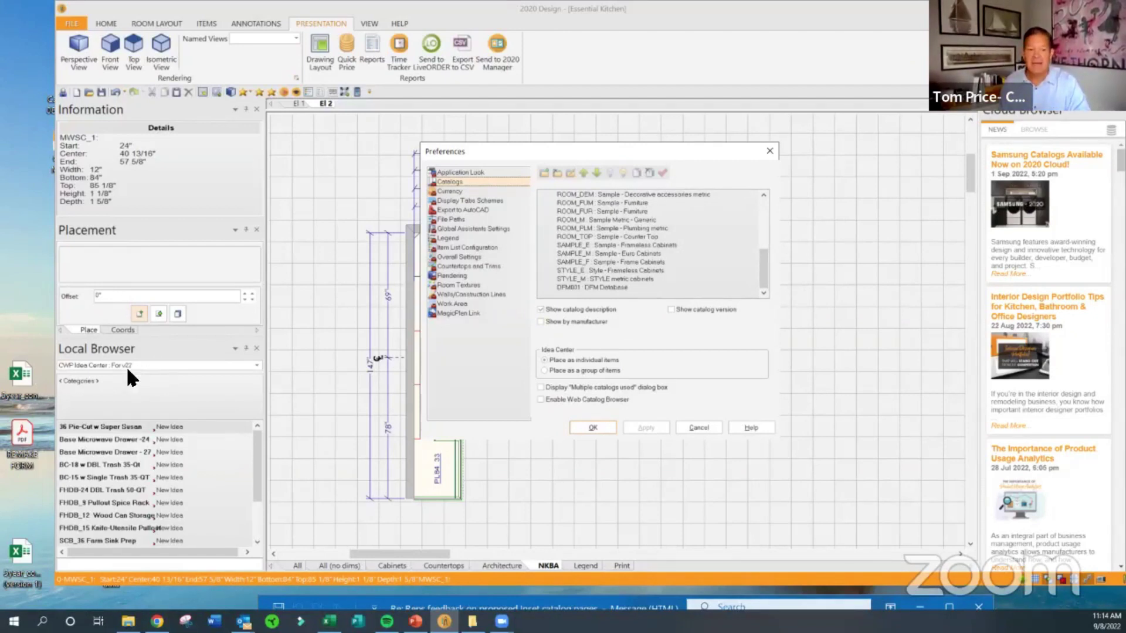
{"action": "left_click_drag", "start_coordinate": [763, 271], "coordinate": [781, 206]}
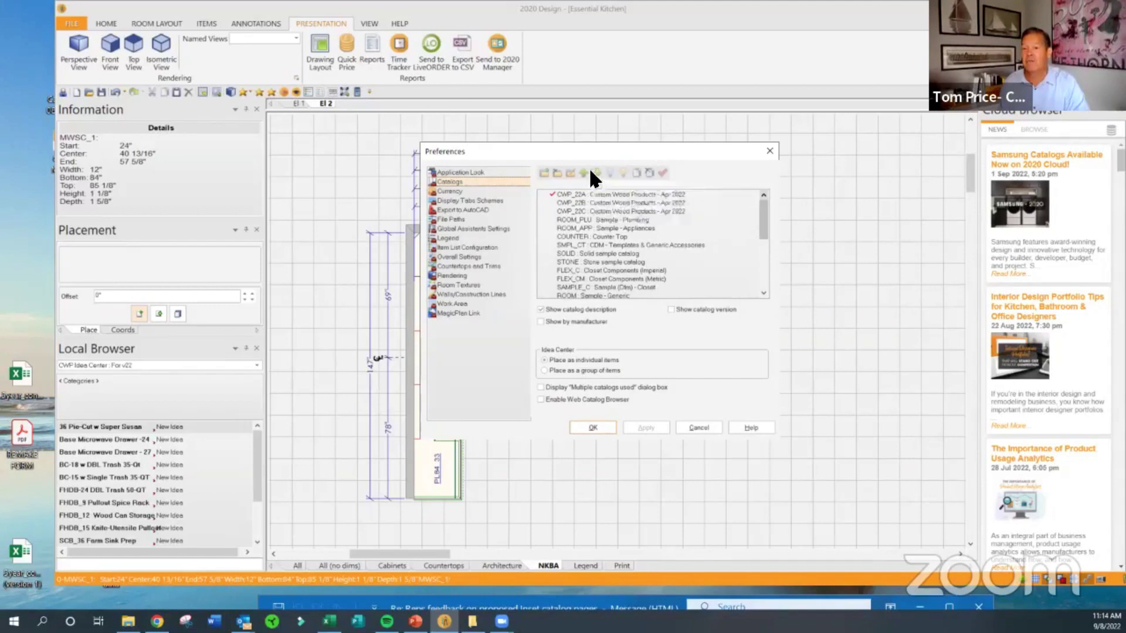
- Reorder the ROOM Sample - Generic catalog so it sits directly below COUNTER in the catalog list
{"action": "left_click_drag", "start_coordinate": [766, 215], "coordinate": [764, 240]}
{"action": "left_click", "coordinate": [561, 239]}
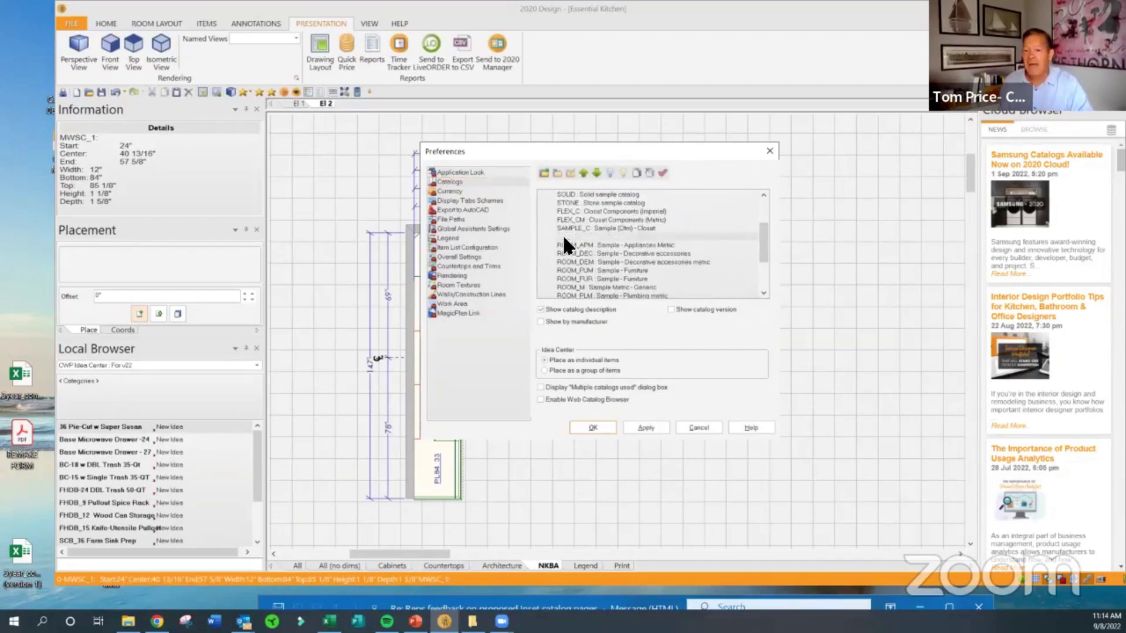
{"action": "left_click", "coordinate": [582, 173]}
{"action": "left_click", "coordinate": [583, 172]}
{"action": "left_click", "coordinate": [583, 172]}
{"action": "left_click", "coordinate": [583, 172]}
{"action": "left_click", "coordinate": [583, 173]}
{"action": "left_click", "coordinate": [583, 172]}
{"action": "left_click", "coordinate": [583, 173]}
{"action": "left_click", "coordinate": [583, 172]}
{"action": "left_click", "coordinate": [583, 172]}
{"action": "left_click", "coordinate": [583, 172]}
{"action": "left_click", "coordinate": [583, 173]}
{"action": "left_click", "coordinate": [596, 172]}
{"action": "left_click", "coordinate": [596, 173]}
{"action": "left_click", "coordinate": [596, 173]}
{"action": "left_click", "coordinate": [595, 171]}
{"action": "left_click", "coordinate": [595, 171]}
{"action": "left_click", "coordinate": [595, 171]}
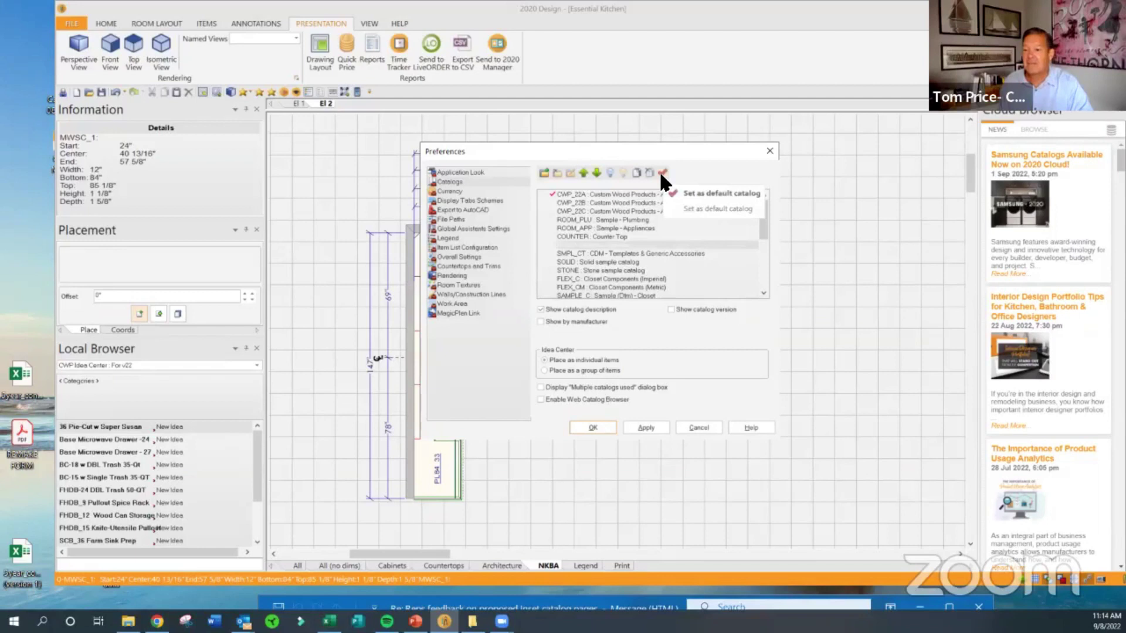
{"action": "left_click", "coordinate": [618, 193]}
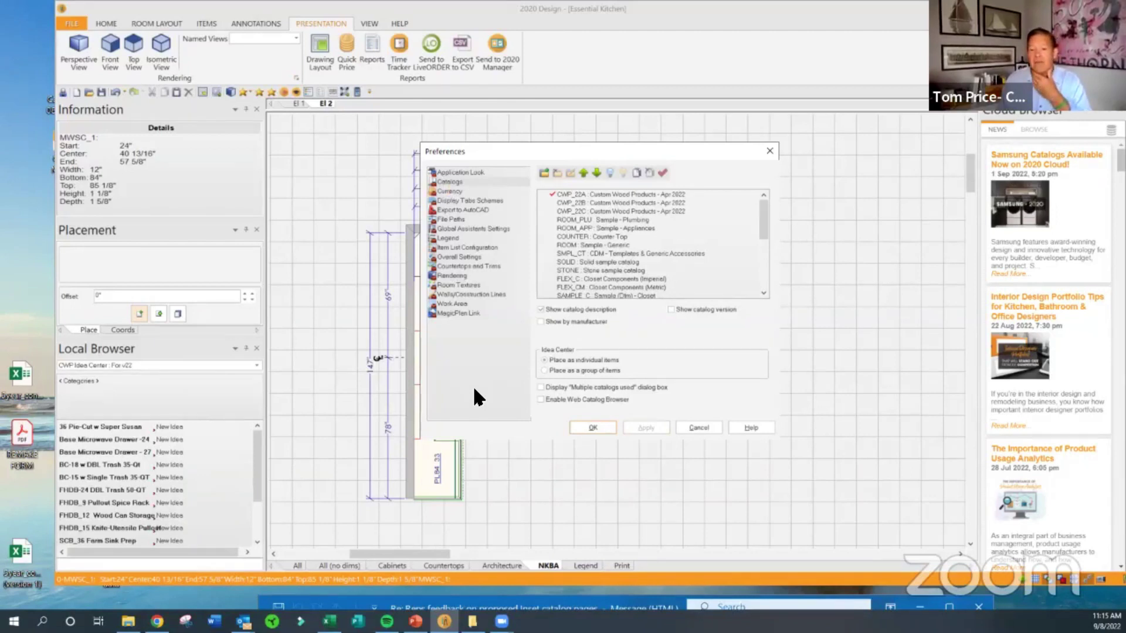
- Turn off the display of 3D shapes in elevation in the Work Area preferences
{"action": "left_click", "coordinate": [453, 304]}
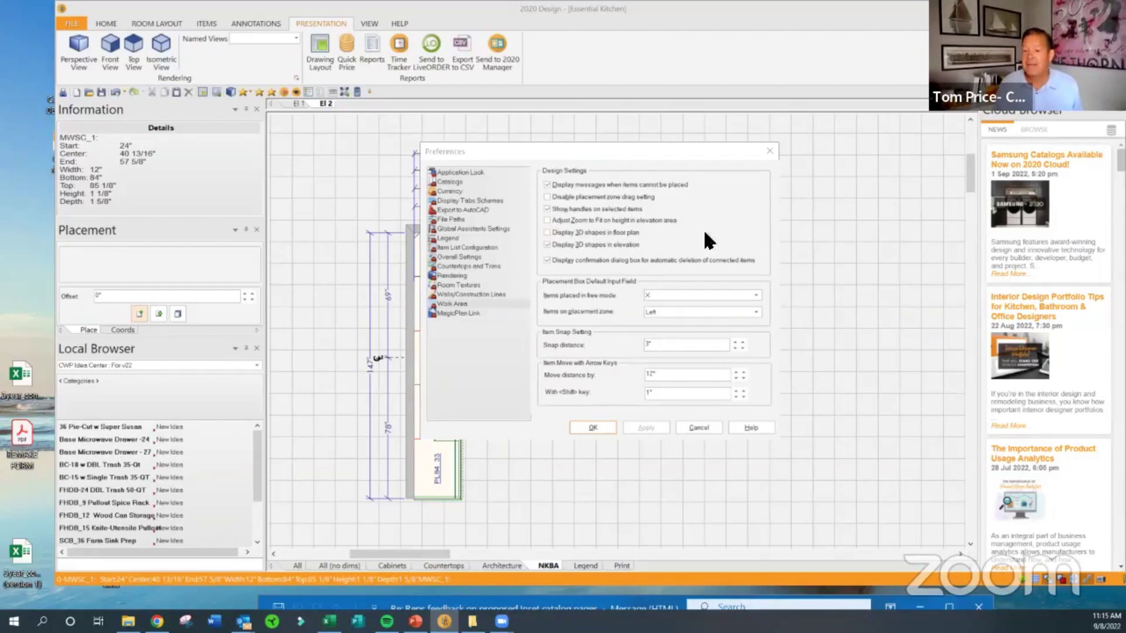
{"action": "left_click", "coordinate": [546, 244]}
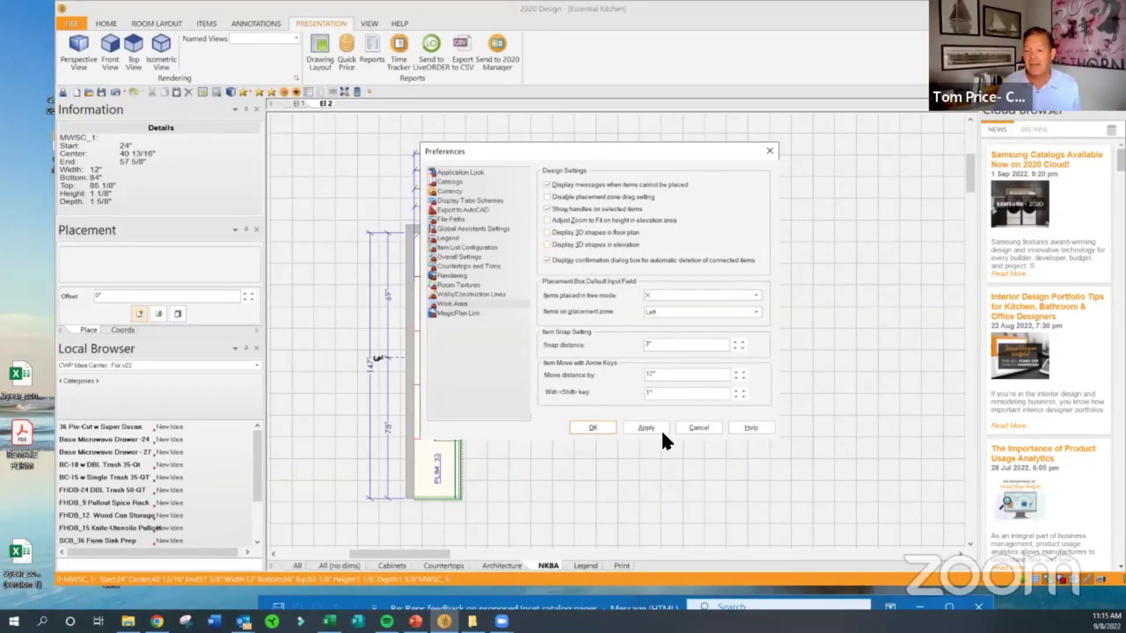
{"action": "left_click", "coordinate": [597, 430]}
- Reveal the elevation above the floor plan, check how the cabinets and refrigerator are drawn, and bring back the full floor plan
{"action": "left_click_drag", "start_coordinate": [518, 111], "coordinate": [590, 428]}
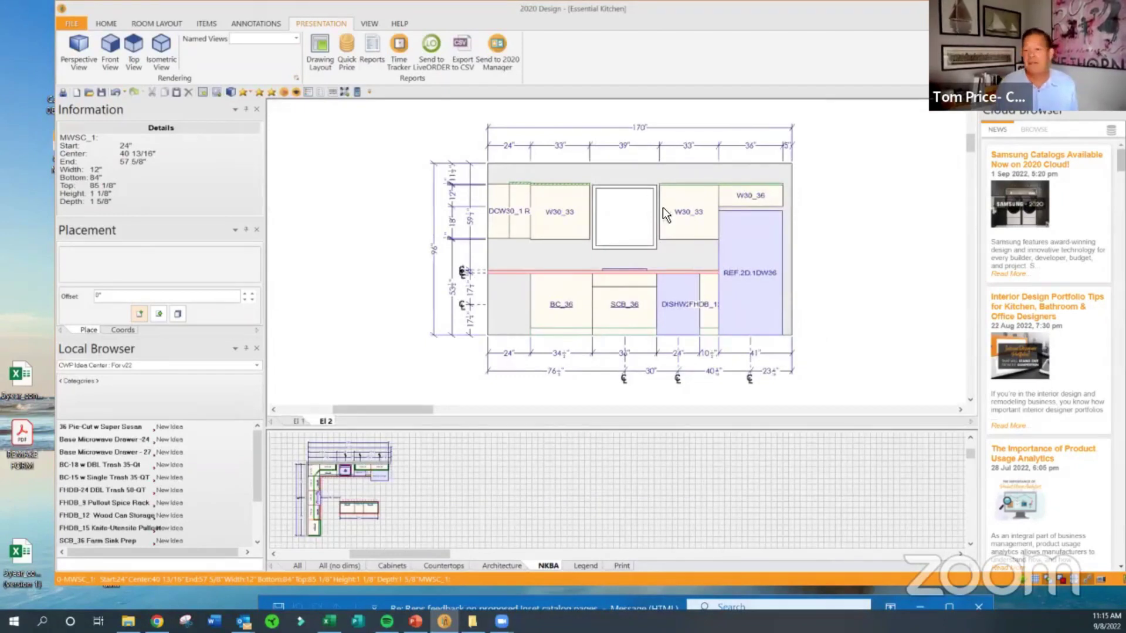
{"action": "left_click", "coordinate": [761, 252]}
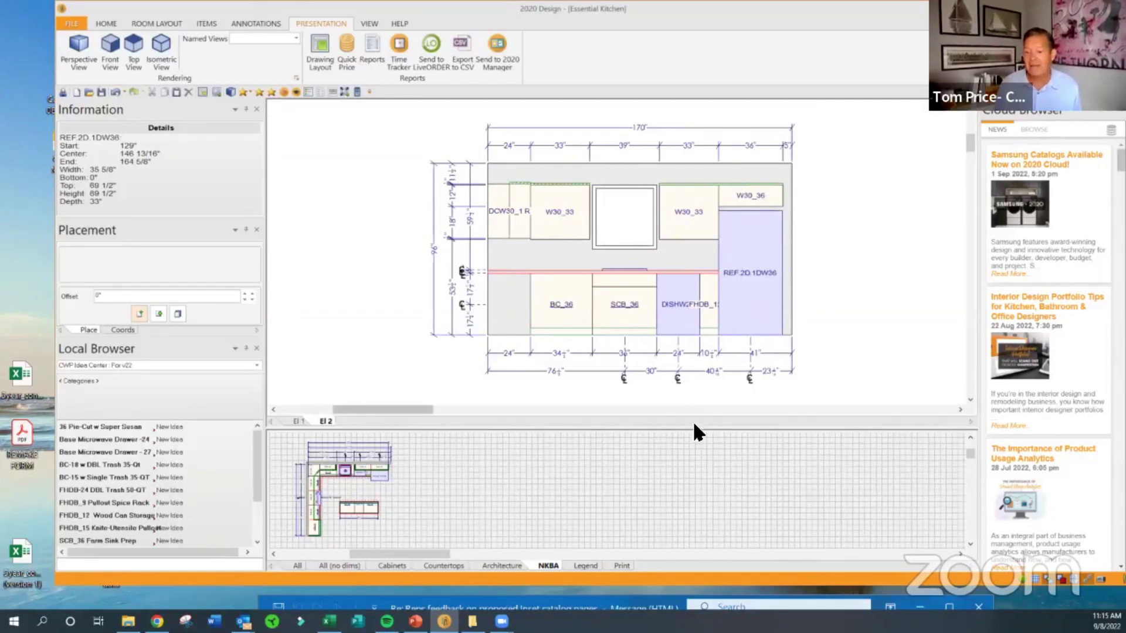
{"action": "mouse_move", "coordinate": [695, 425]}
{"action": "left_mouse_down"}
{"action": "mouse_move", "coordinate": [710, 145]}
{"action": "mouse_move", "coordinate": [701, 154]}
{"action": "left_mouse_up"}
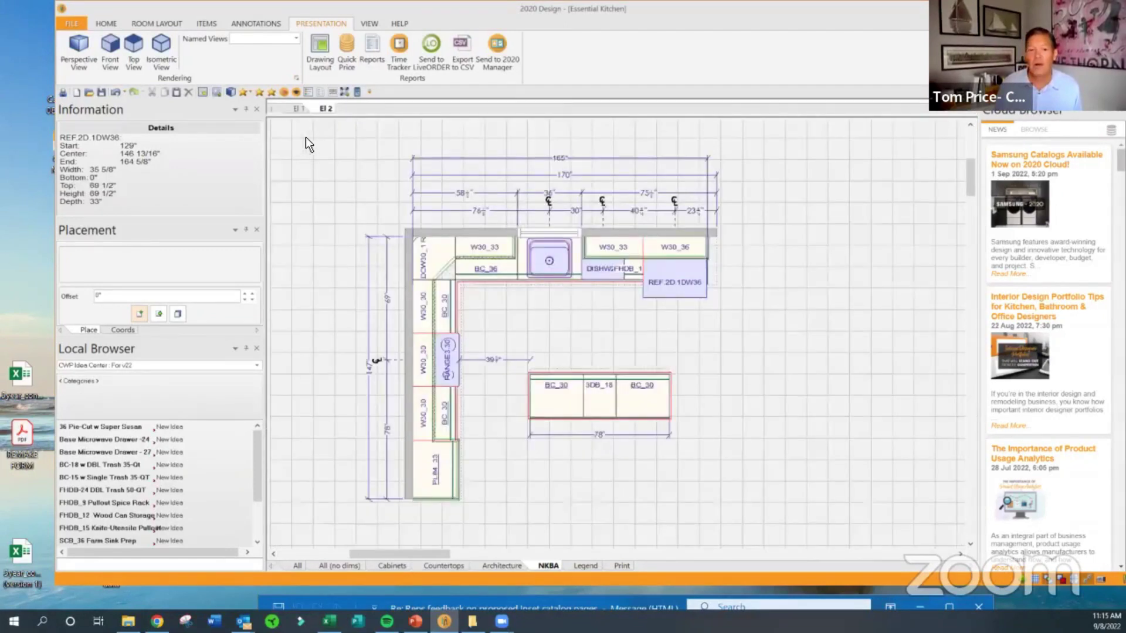
- Turn on the display of 3D shapes in elevation in the Work Area preferences
{"action": "left_click", "coordinate": [68, 24]}
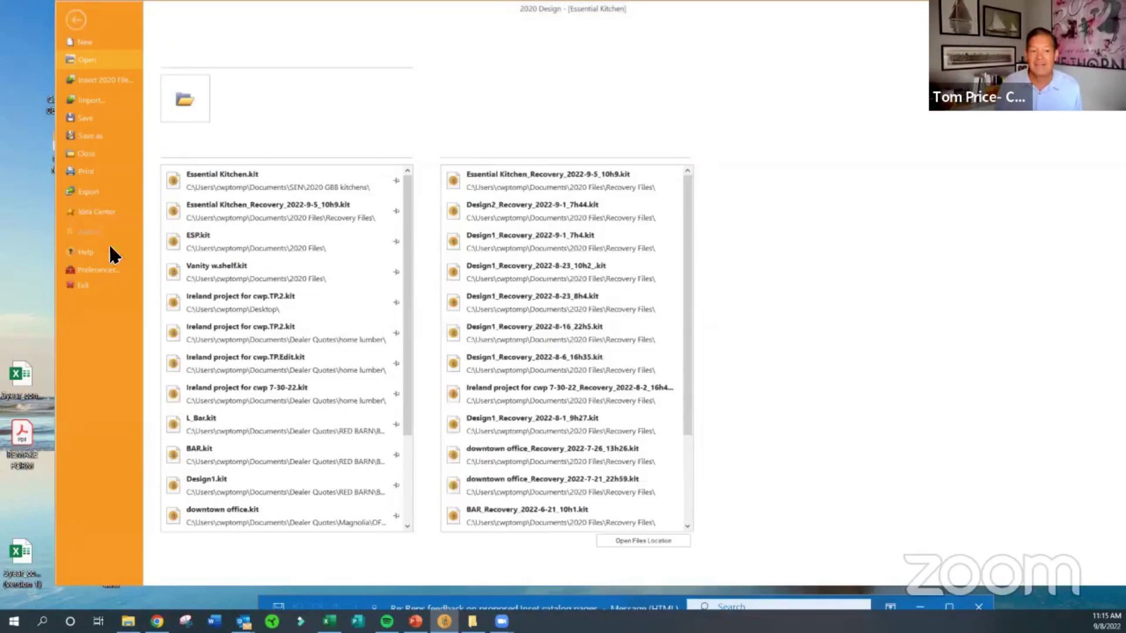
{"action": "left_click", "coordinate": [113, 269]}
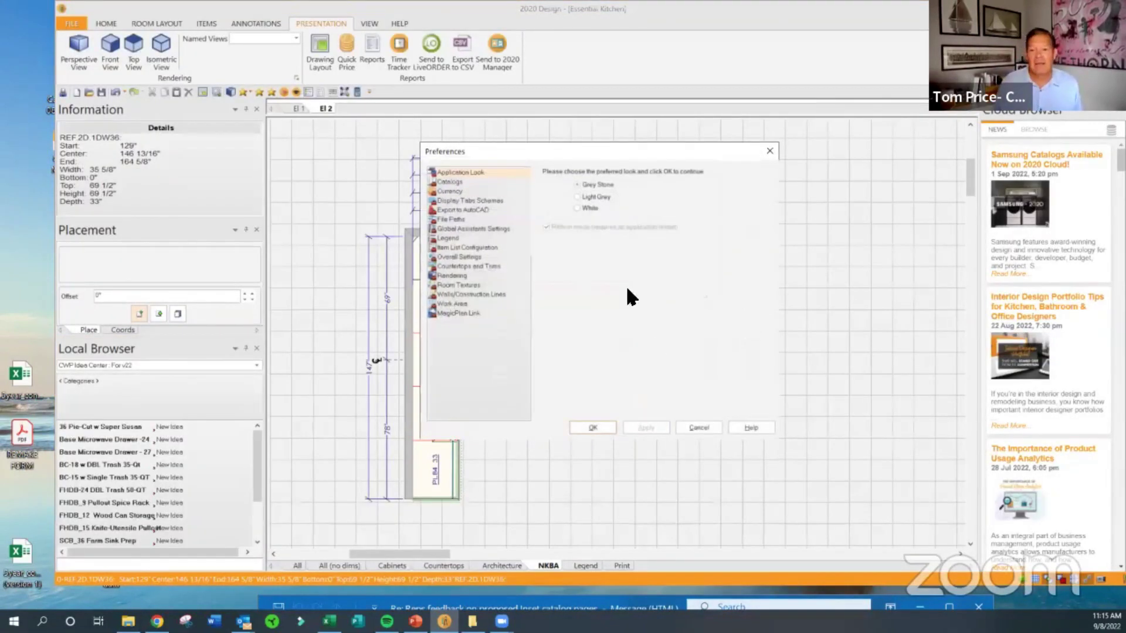
{"action": "left_click", "coordinate": [443, 304]}
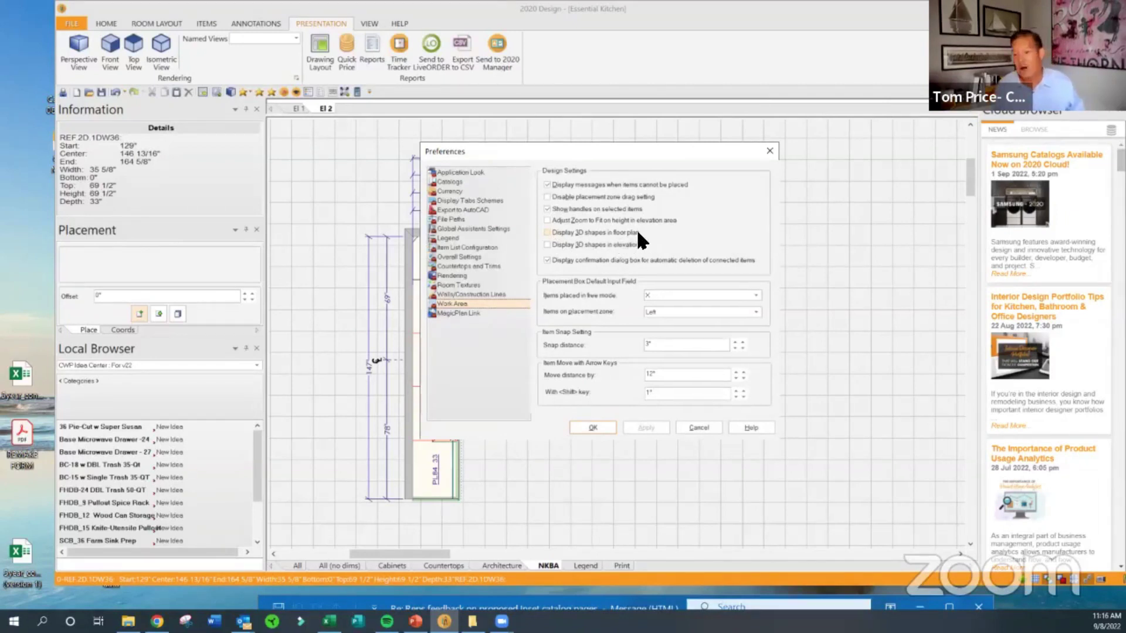
{"action": "left_click", "coordinate": [546, 244]}
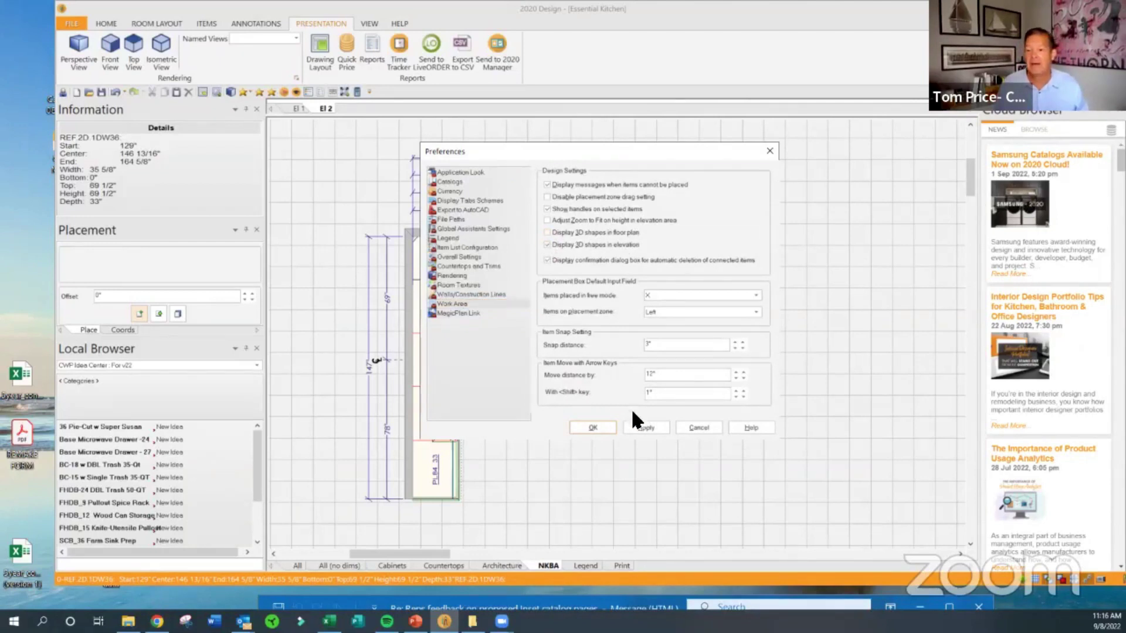
{"action": "left_click", "coordinate": [592, 425]}
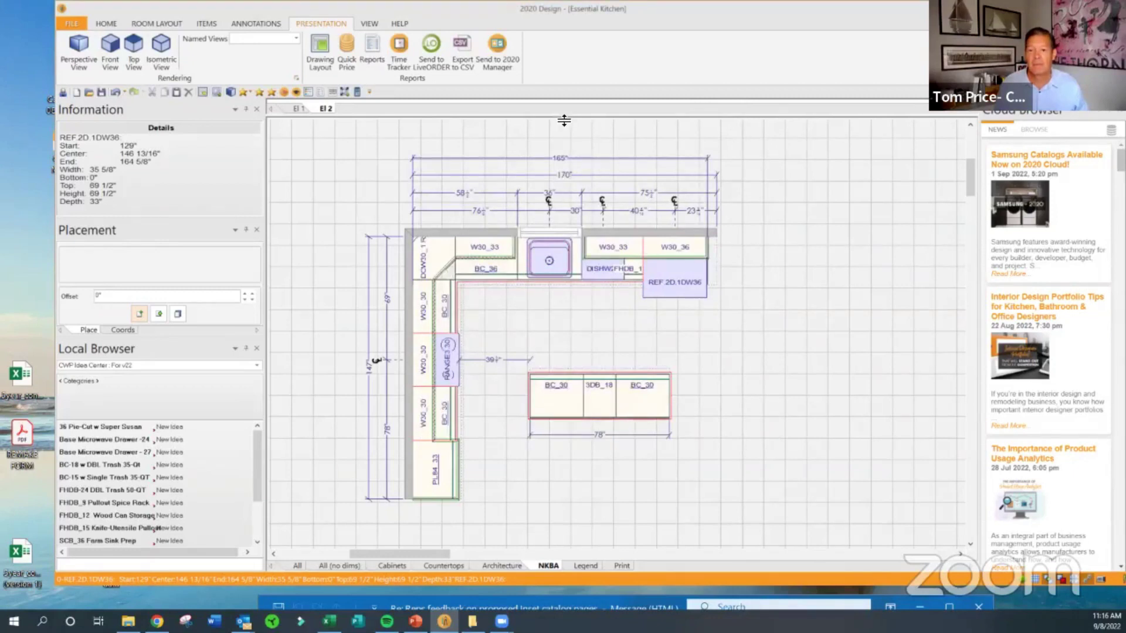
- Enlarge the elevation to examine the door and window detail on the sink wall, and return to the full floor plan
{"action": "left_click_drag", "start_coordinate": [604, 408], "coordinate": [620, 470]}
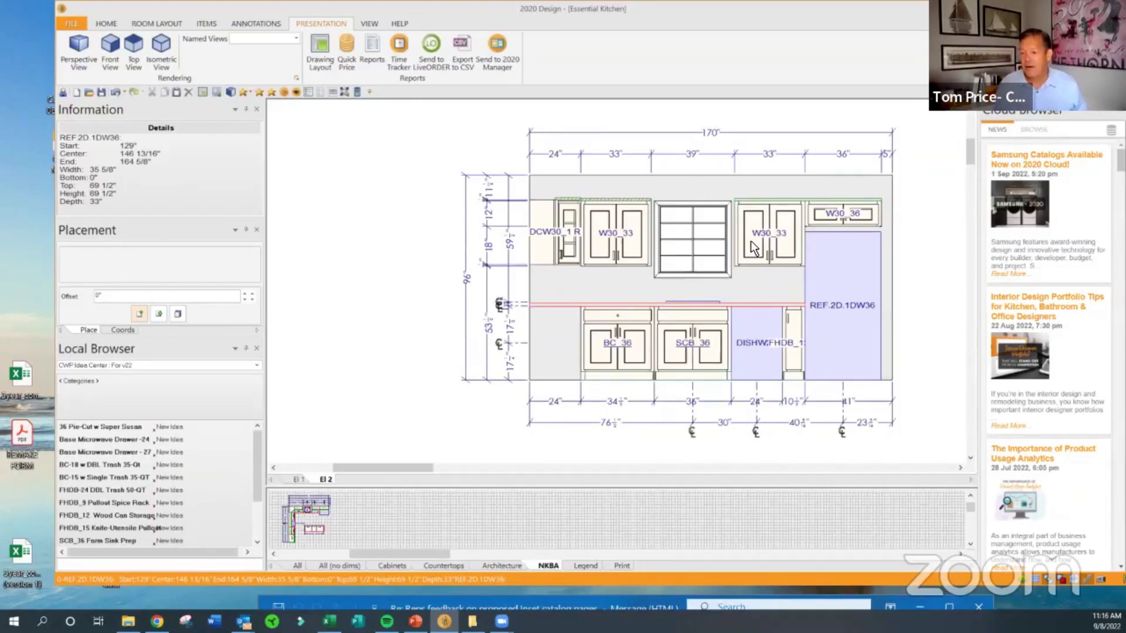
{"action": "mouse_move", "coordinate": [416, 469]}
{"action": "left_mouse_down"}
{"action": "mouse_move", "coordinate": [450, 470]}
{"action": "mouse_move", "coordinate": [432, 469]}
{"action": "left_mouse_up"}
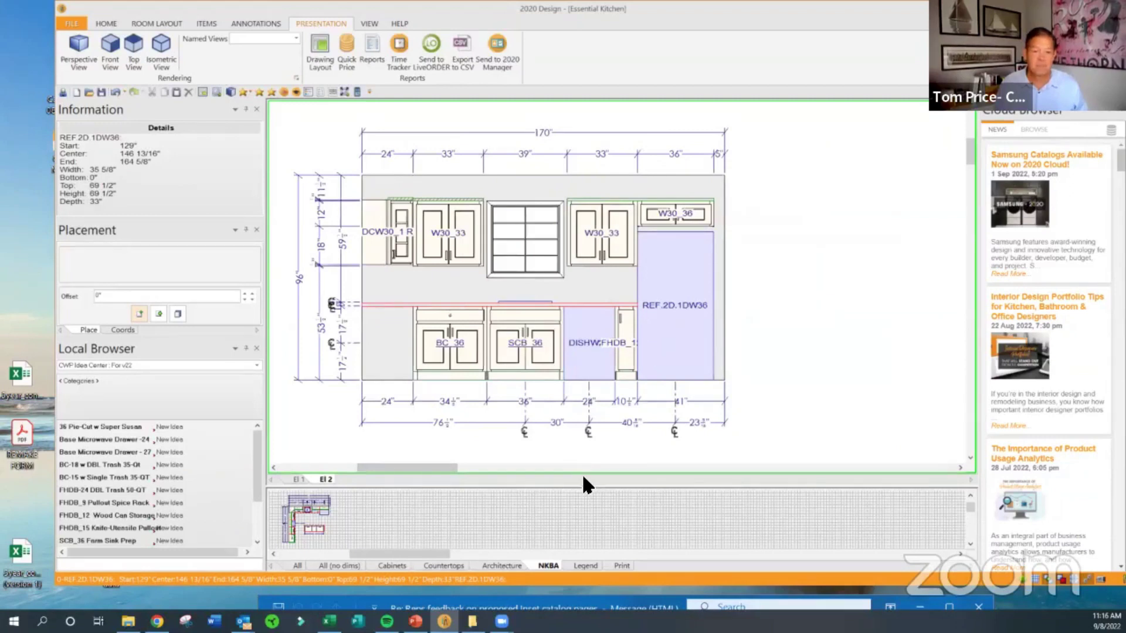
{"action": "mouse_move", "coordinate": [588, 490]}
{"action": "left_mouse_down"}
{"action": "mouse_move", "coordinate": [589, 182]}
{"action": "mouse_move", "coordinate": [620, 88]}
{"action": "left_mouse_up"}
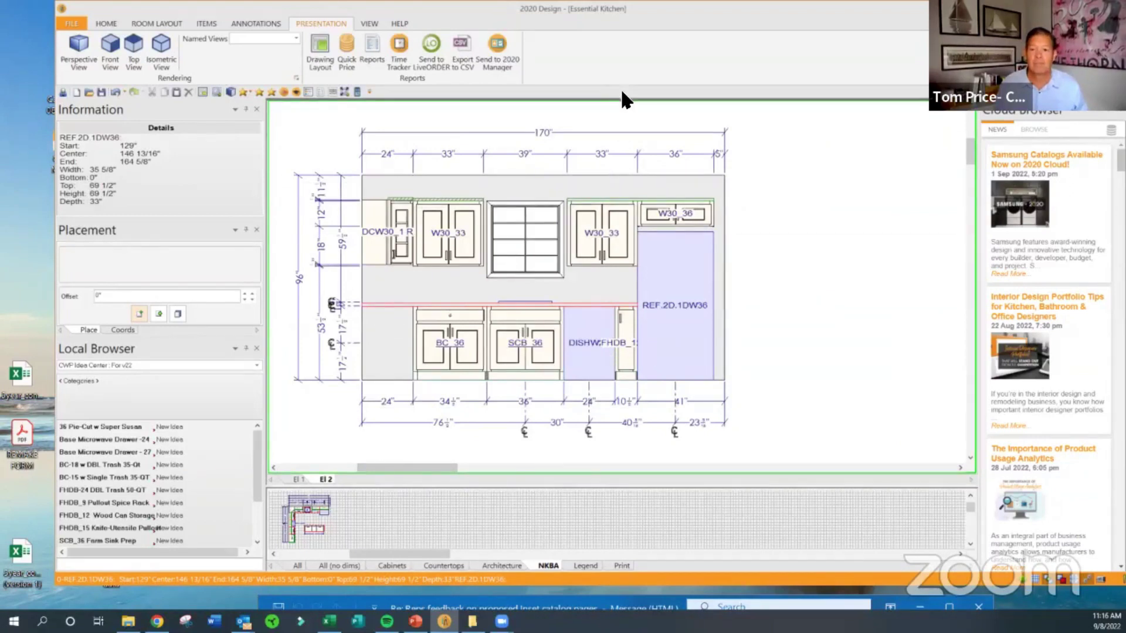
{"action": "left_click_drag", "start_coordinate": [433, 554], "coordinate": [432, 552]}
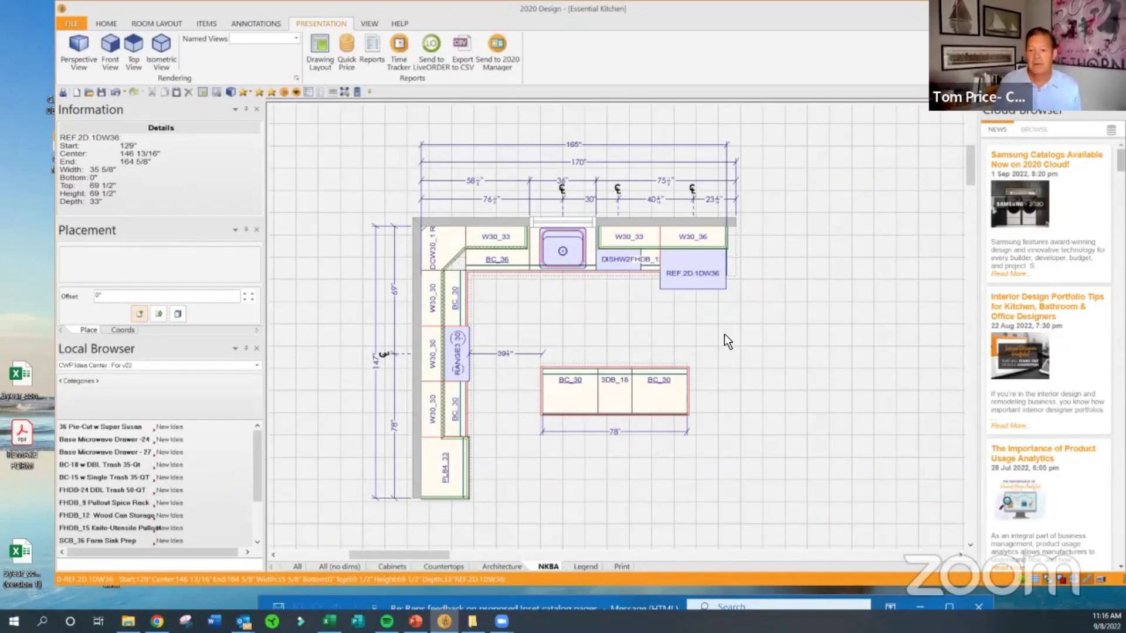
- Switch the Local Browser to the CWP_22A Custom Wood Products - Apr 2022 catalog and open its Base category
{"action": "left_click_drag", "start_coordinate": [711, 12], "coordinate": [631, 11]}
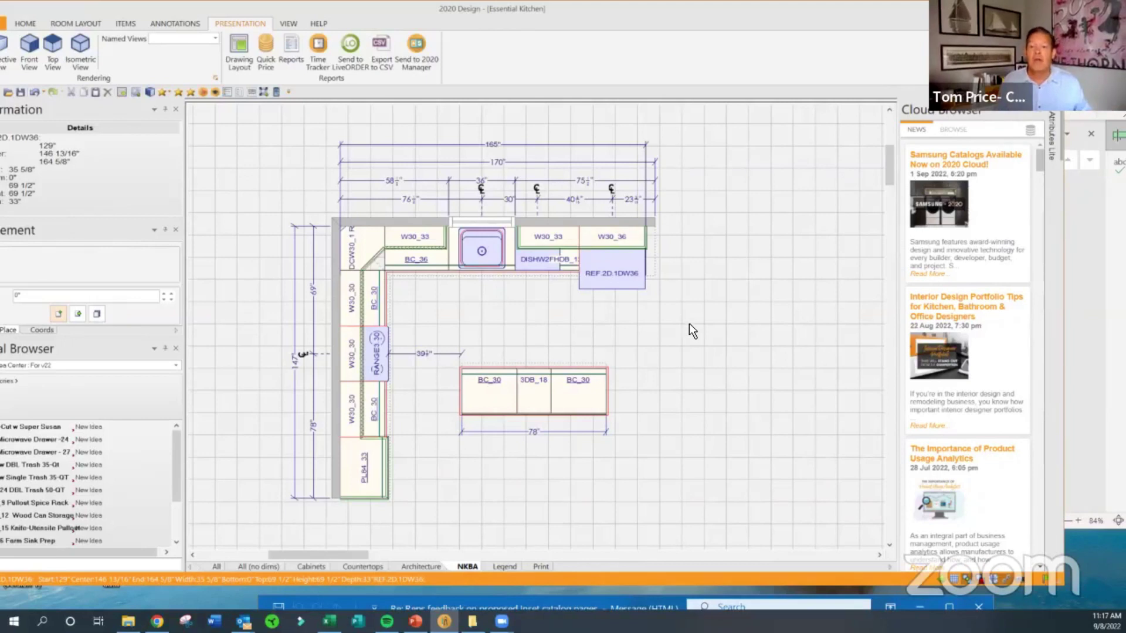
{"action": "double_click", "coordinate": [629, 10]}
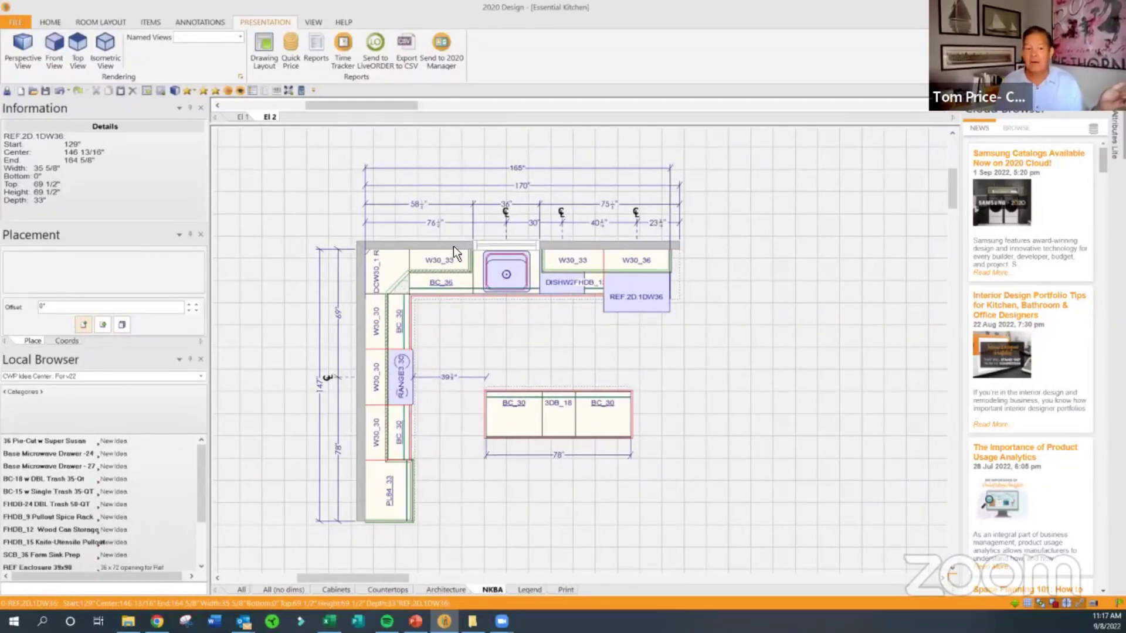
{"action": "left_click", "coordinate": [97, 374]}
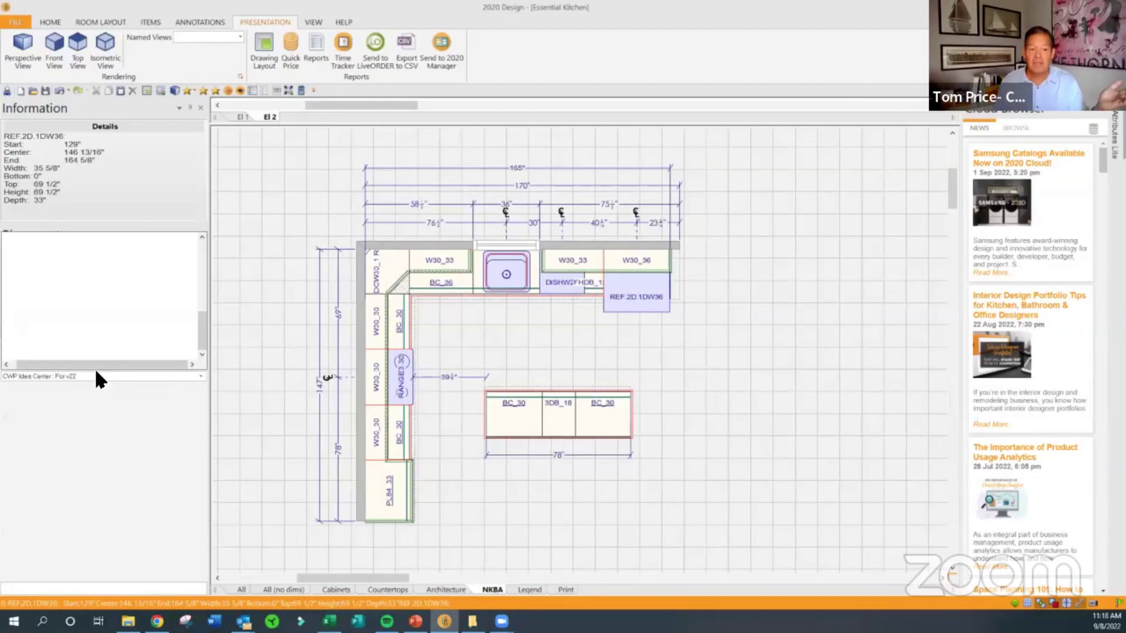
{"action": "left_click", "coordinate": [201, 373]}
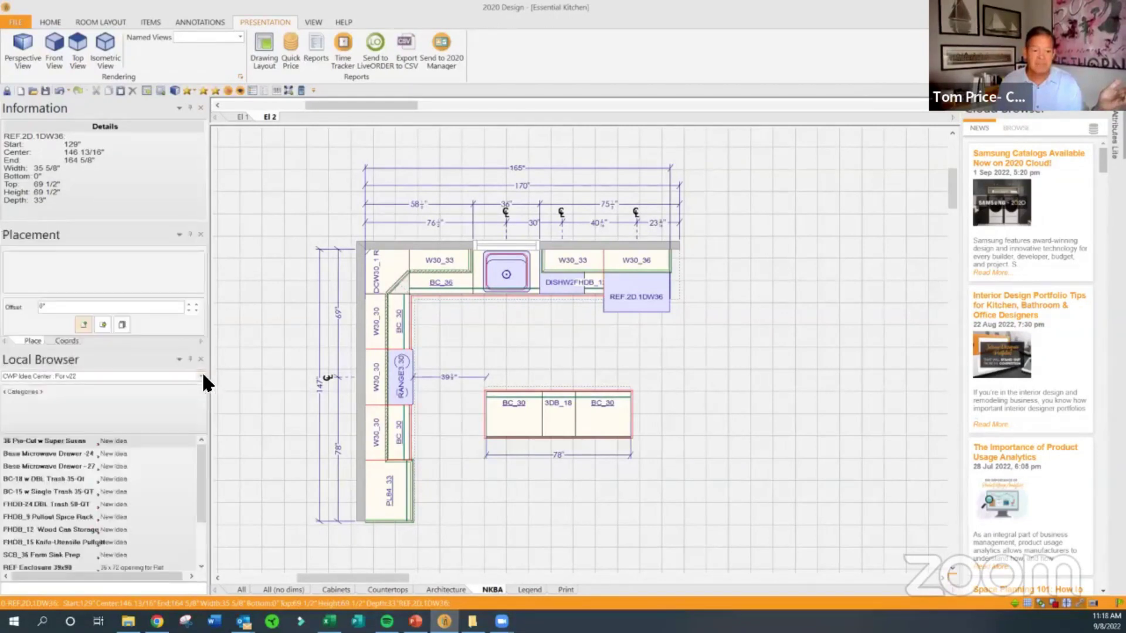
{"action": "left_click", "coordinate": [130, 375]}
{"action": "left_click_drag", "start_coordinate": [196, 339], "coordinate": [207, 225]}
{"action": "left_click", "coordinate": [176, 235]}
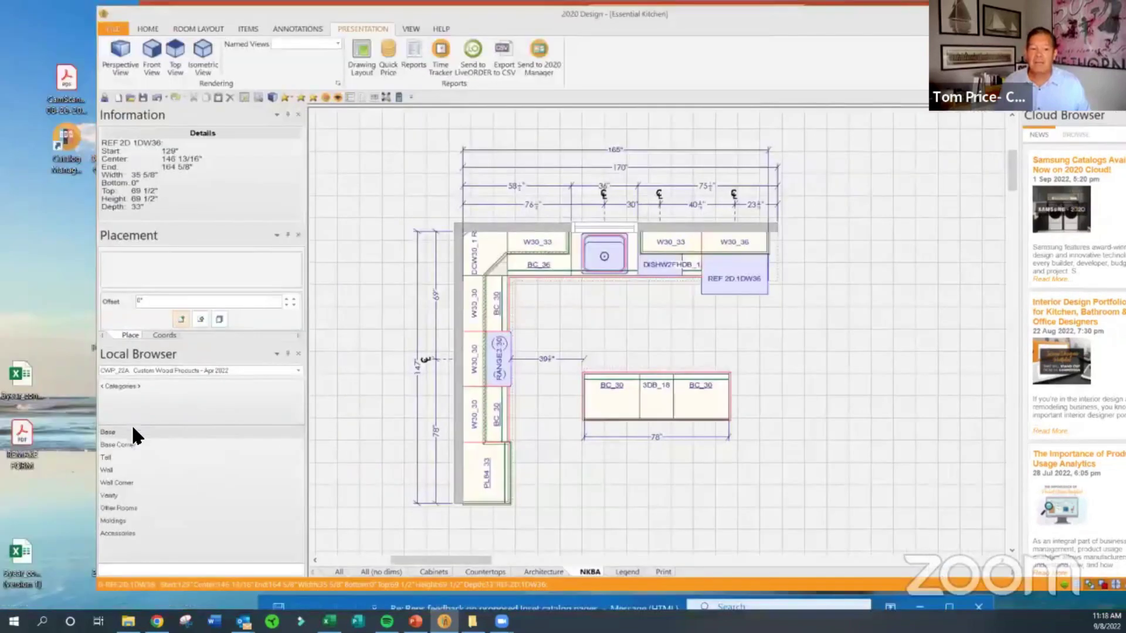
{"action": "left_click", "coordinate": [134, 432]}
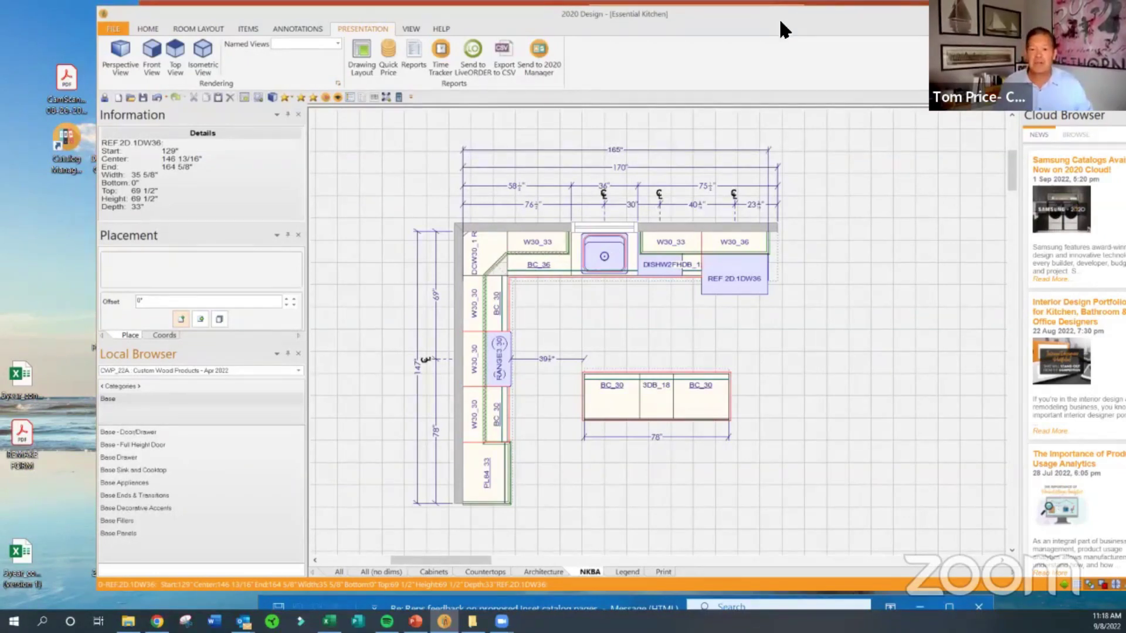
{"action": "left_click_drag", "start_coordinate": [780, 21], "coordinate": [706, 15]}
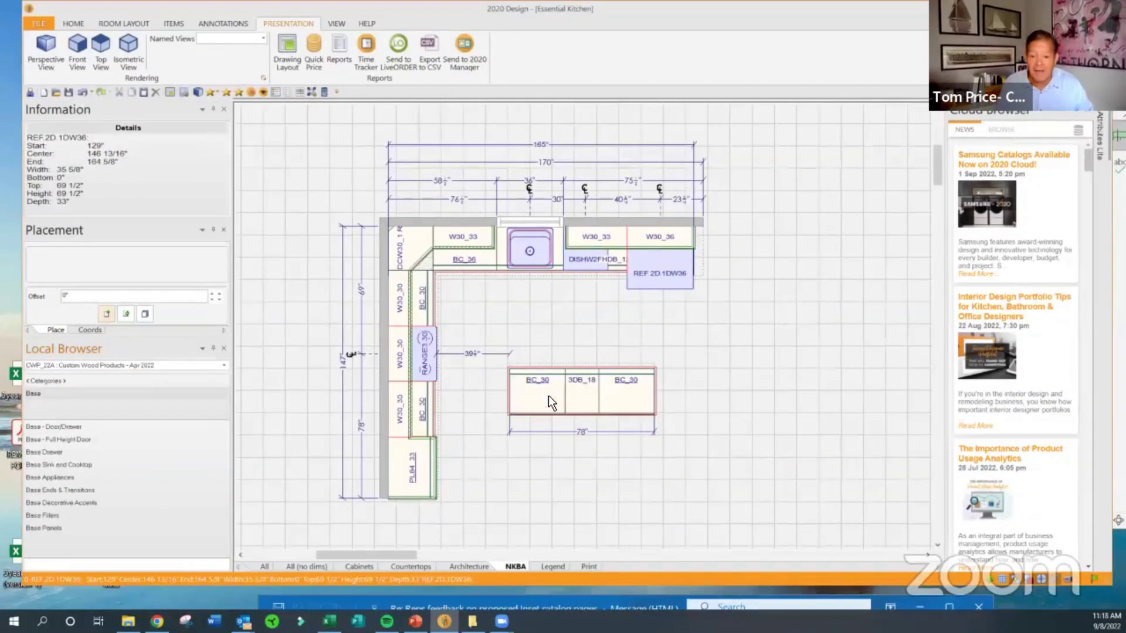
- Select the island countertop and reveal the island's elevation above the floor plan
{"action": "left_click", "coordinate": [572, 365]}
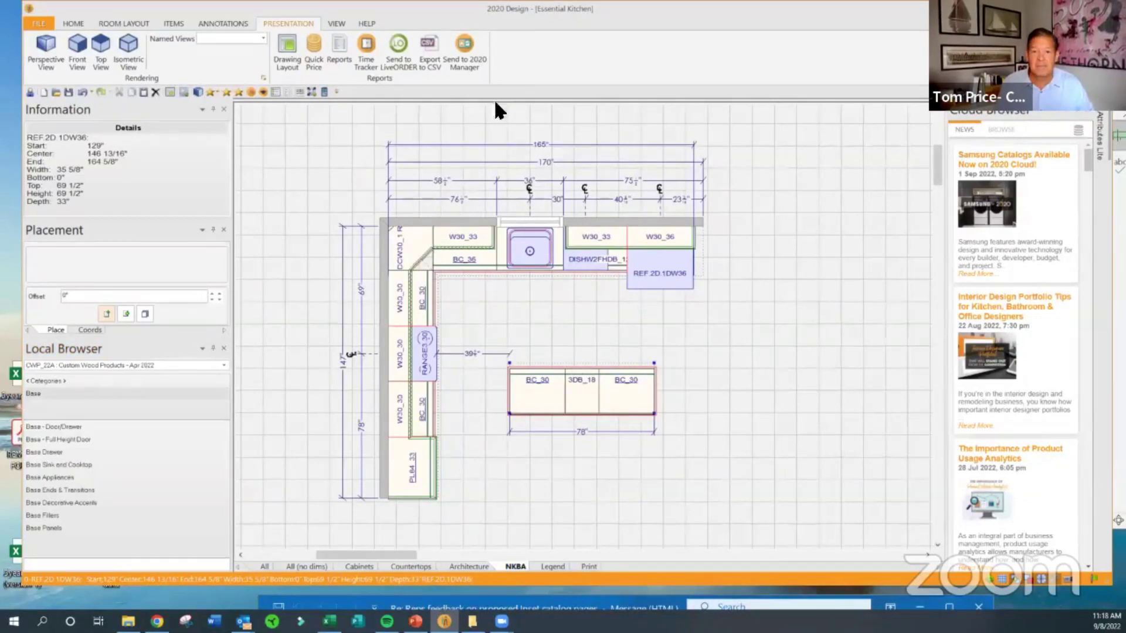
{"action": "left_click_drag", "start_coordinate": [502, 104], "coordinate": [618, 519]}
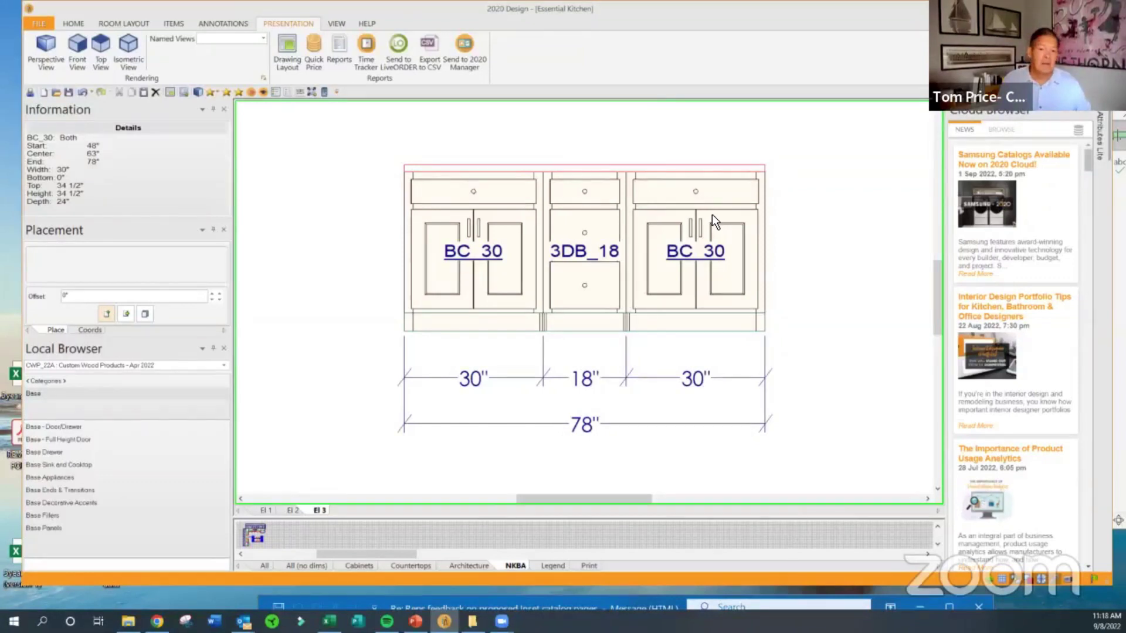
{"action": "left_click", "coordinate": [564, 141]}
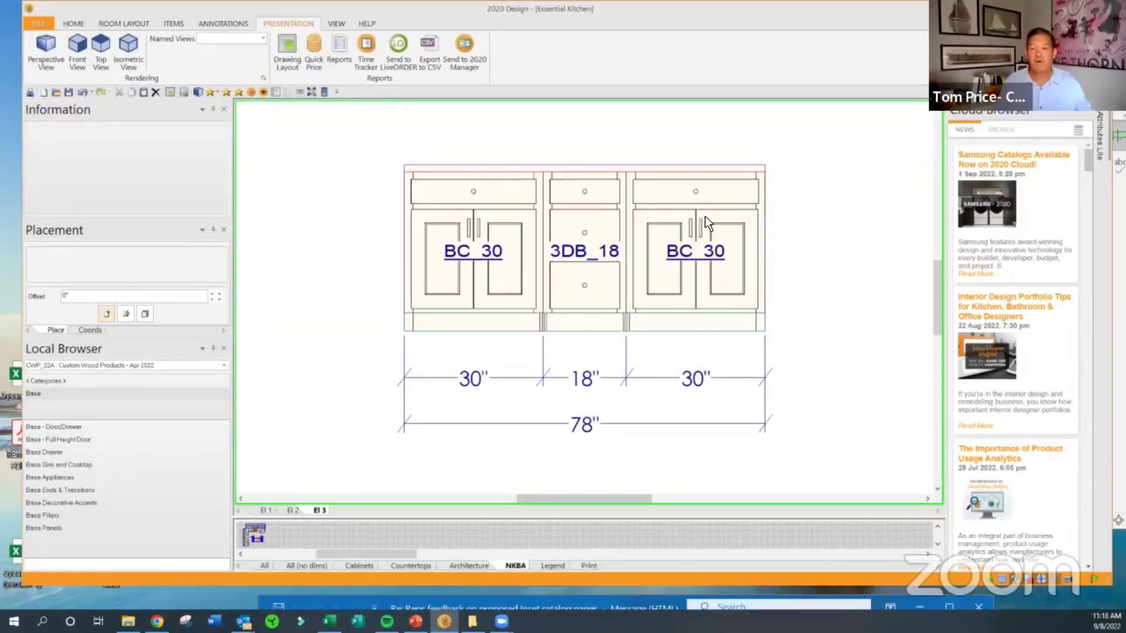
{"action": "mouse_move", "coordinate": [705, 216]}
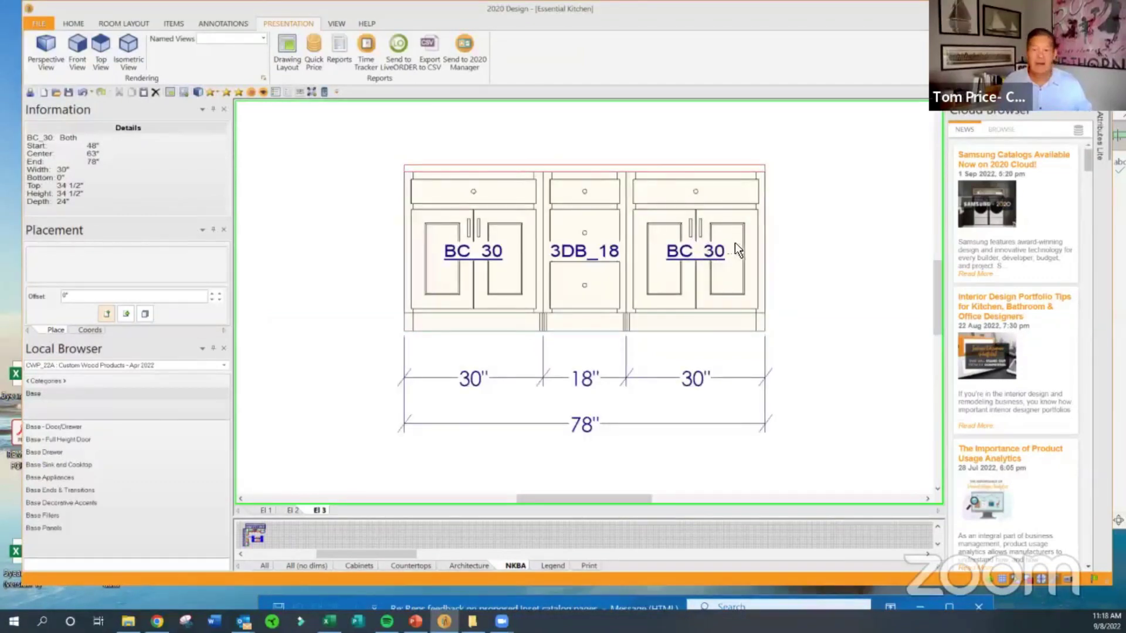
- Open the attributes of the island's right-hand BC_30 cabinet in the elevation and turn its 3D preview to face the front
{"action": "left_click", "coordinate": [706, 206]}
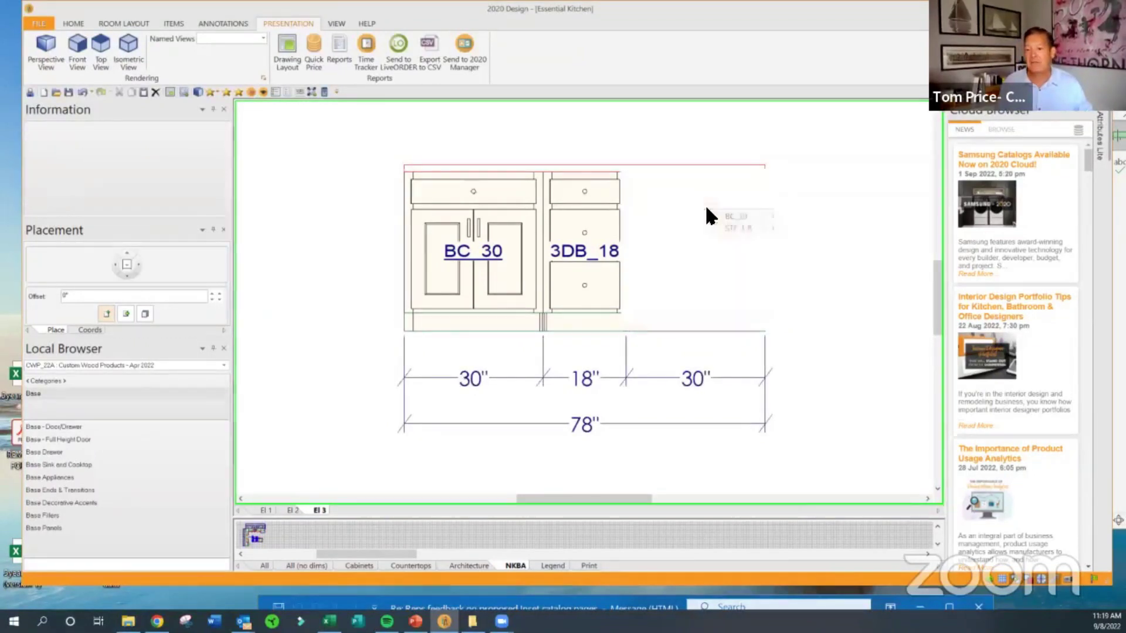
{"action": "mouse_move", "coordinate": [739, 216]}
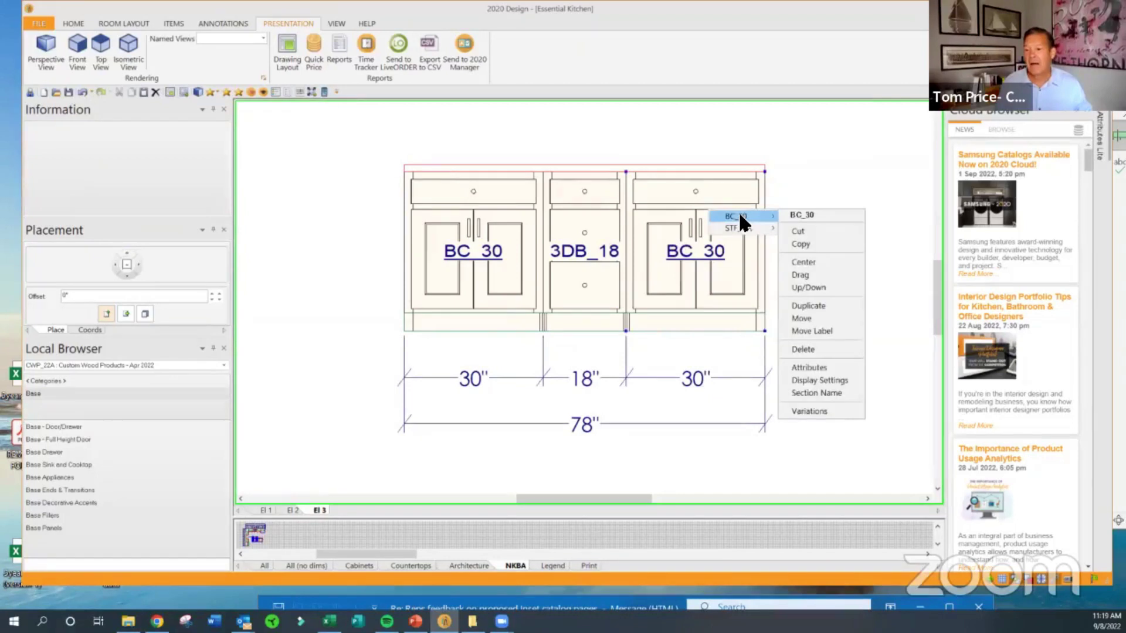
{"action": "left_click", "coordinate": [824, 367]}
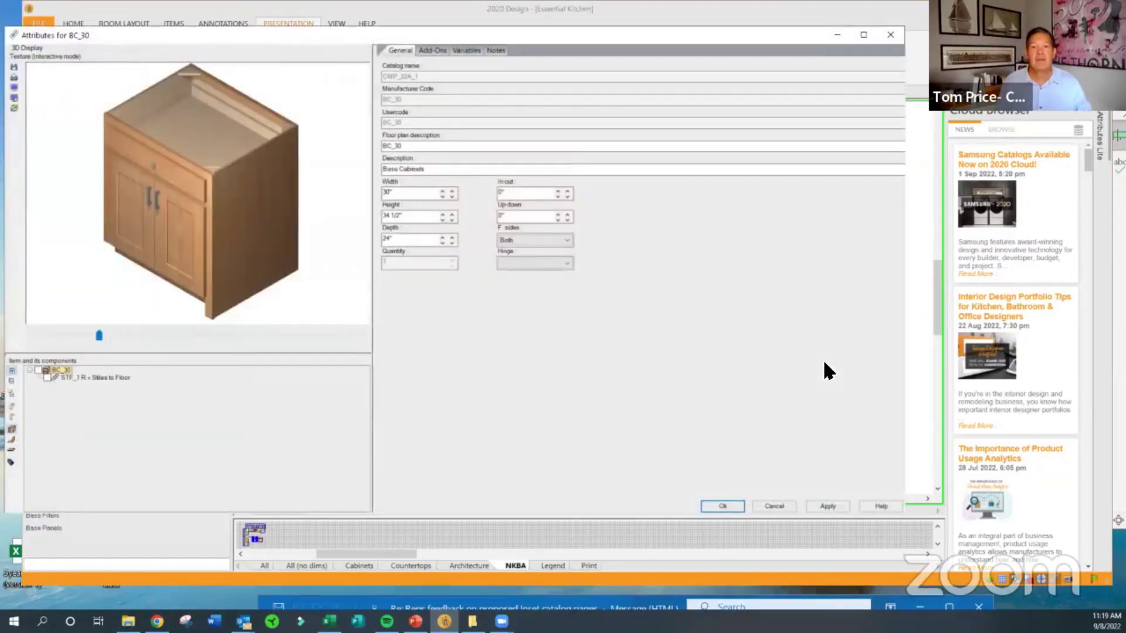
{"action": "mouse_move", "coordinate": [272, 181]}
{"action": "left_mouse_down"}
{"action": "mouse_move", "coordinate": [291, 176]}
{"action": "mouse_move", "coordinate": [279, 181]}
{"action": "left_mouse_up"}
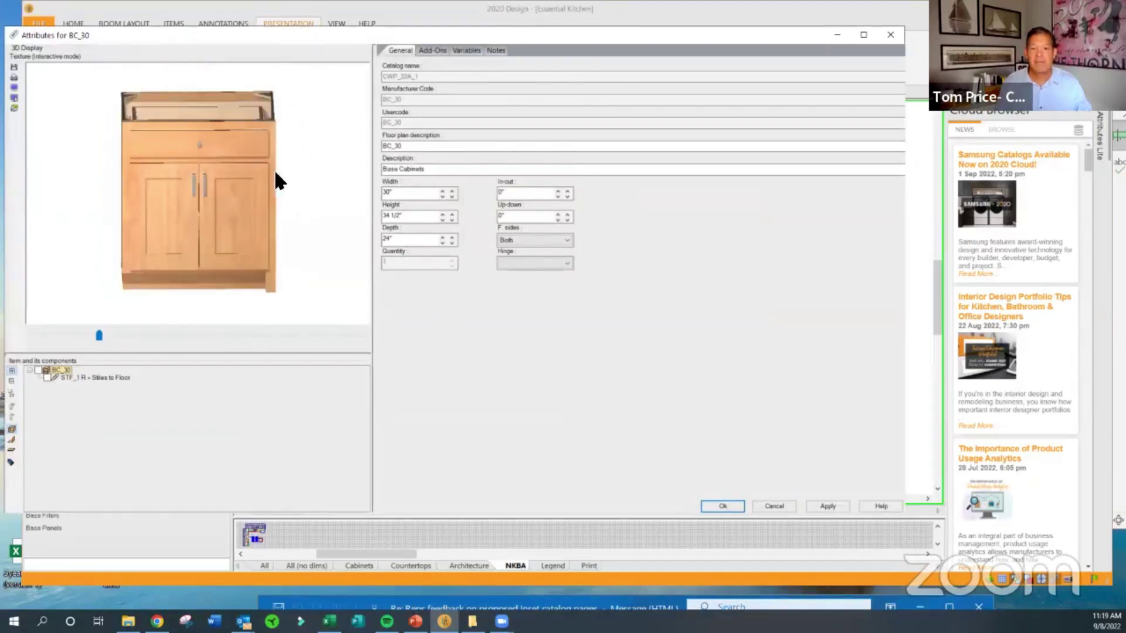
- Add the UO-MICRO-DW unfinished opening for a built-in microwave with drawer to the BC_30 cabinet, with an opening height of 15, and apply it
{"action": "left_click", "coordinate": [432, 53]}
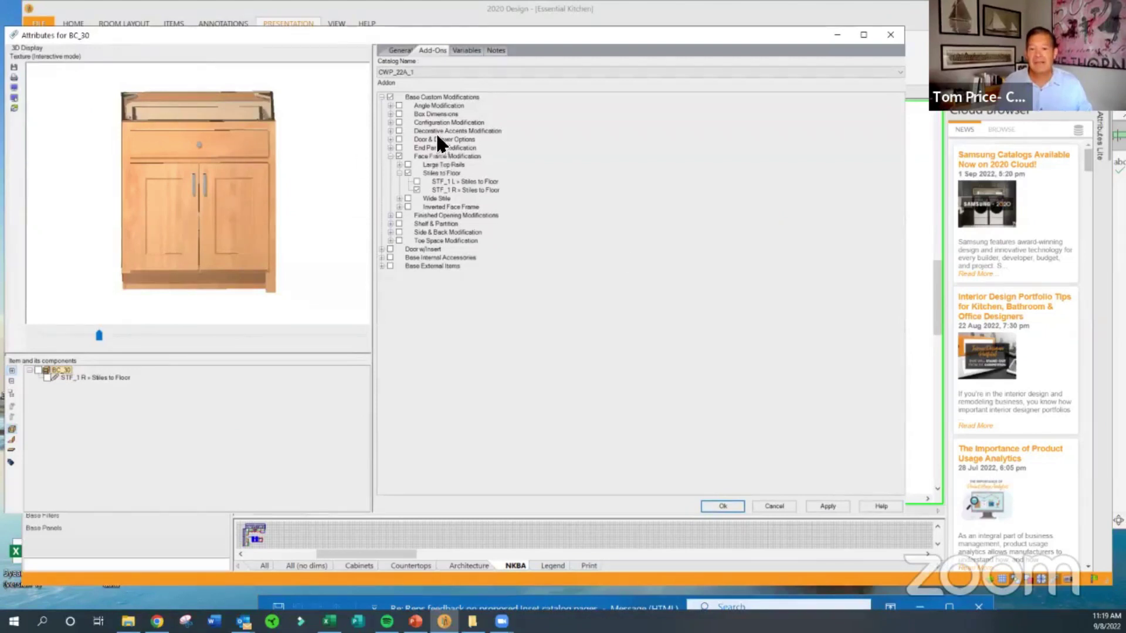
{"action": "left_click", "coordinate": [391, 123]}
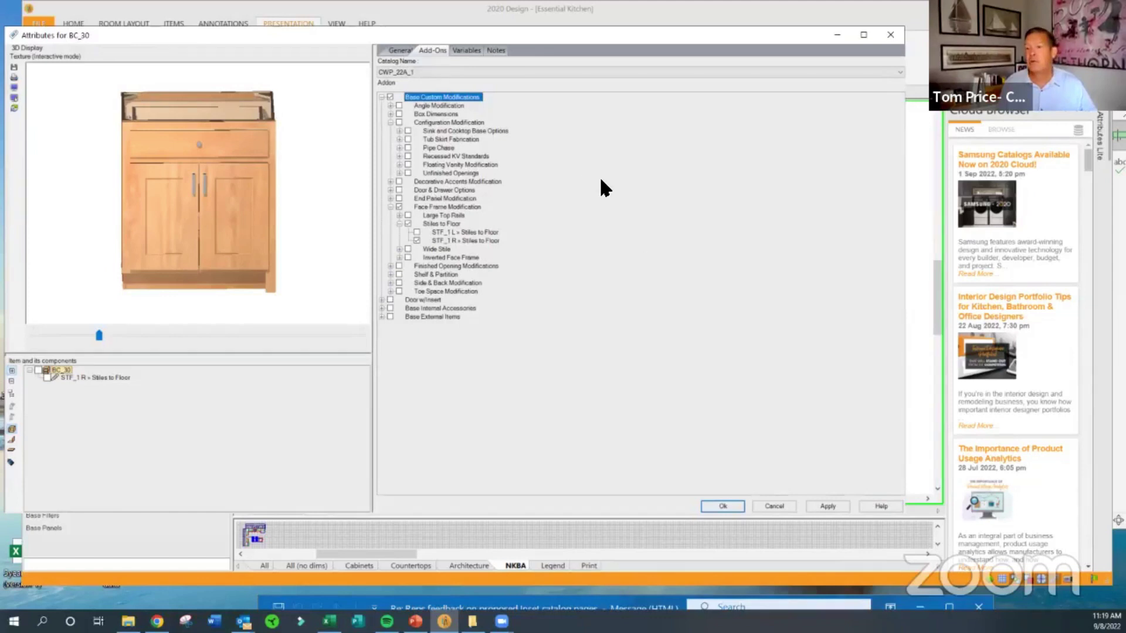
{"action": "left_click", "coordinate": [399, 173]}
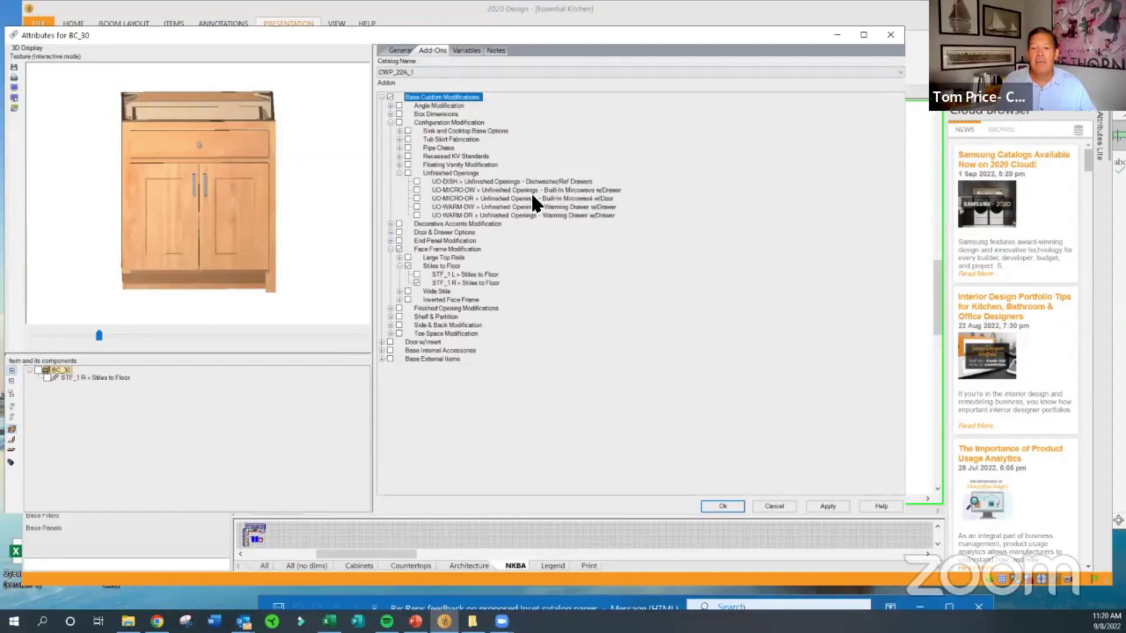
{"action": "left_click", "coordinate": [416, 190]}
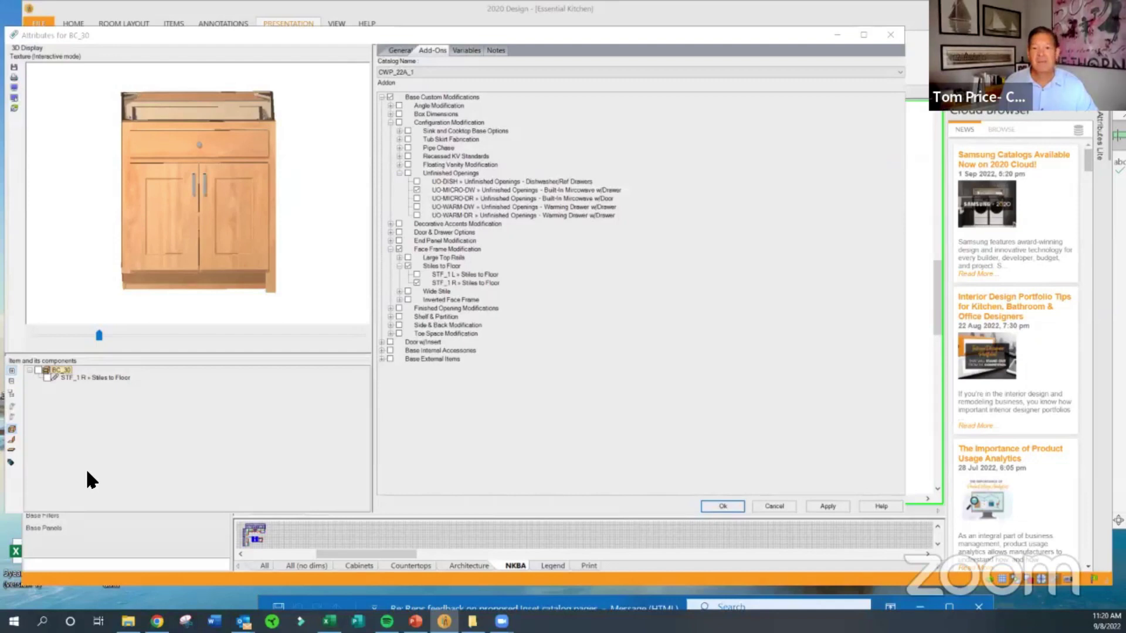
{"action": "left_click", "coordinate": [530, 114]}
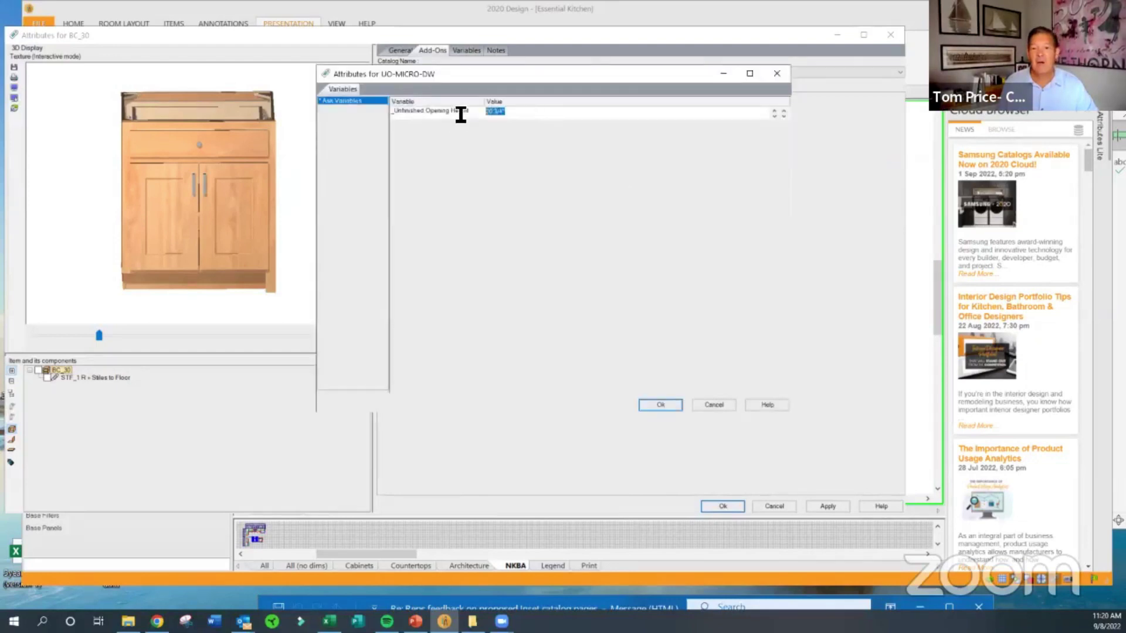
{"action": "type", "text": "15"}
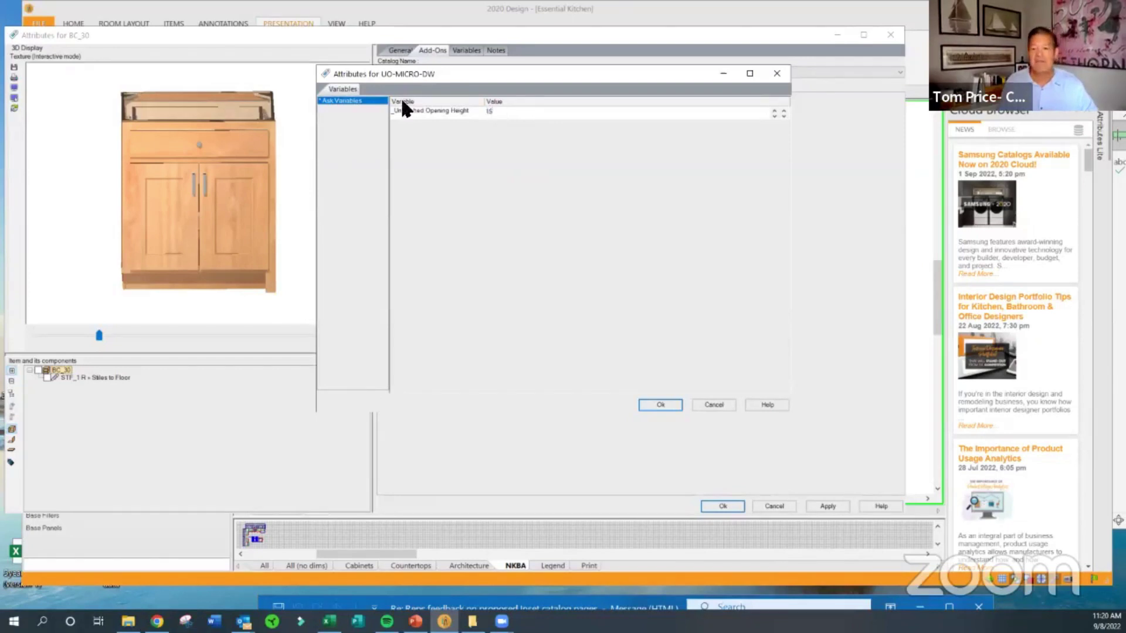
{"action": "left_click", "coordinate": [660, 404]}
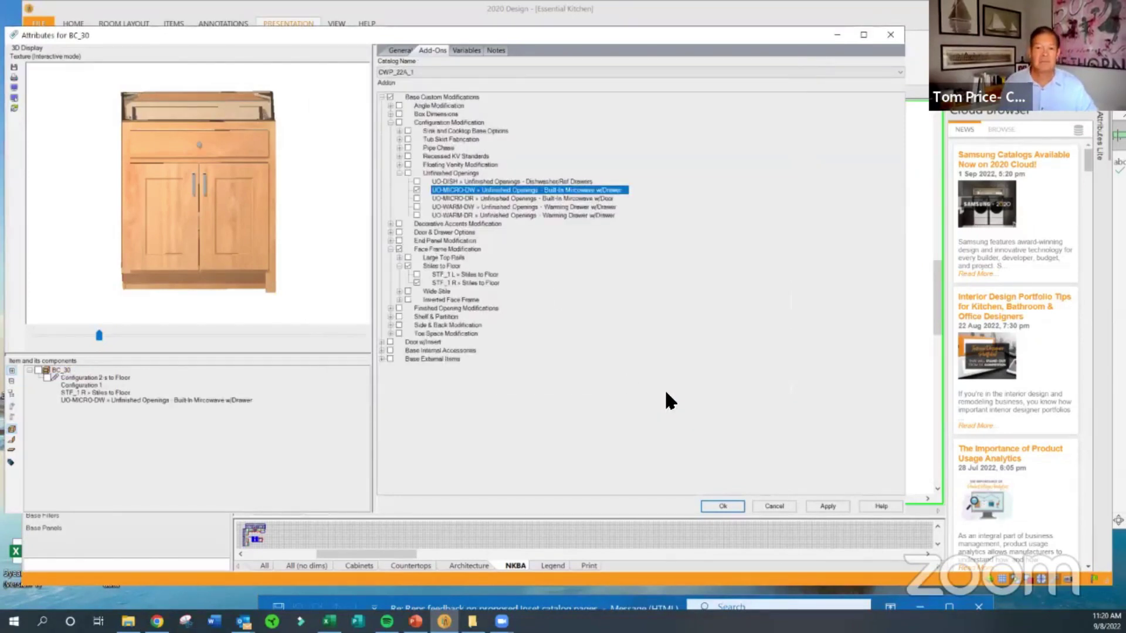
{"action": "left_click", "coordinate": [833, 505]}
- Examine the microwave cabinet and its stile to floor from several angles in wireframe, hidden-line and colour-with-edges display
{"action": "left_click_drag", "start_coordinate": [280, 221], "coordinate": [309, 204]}
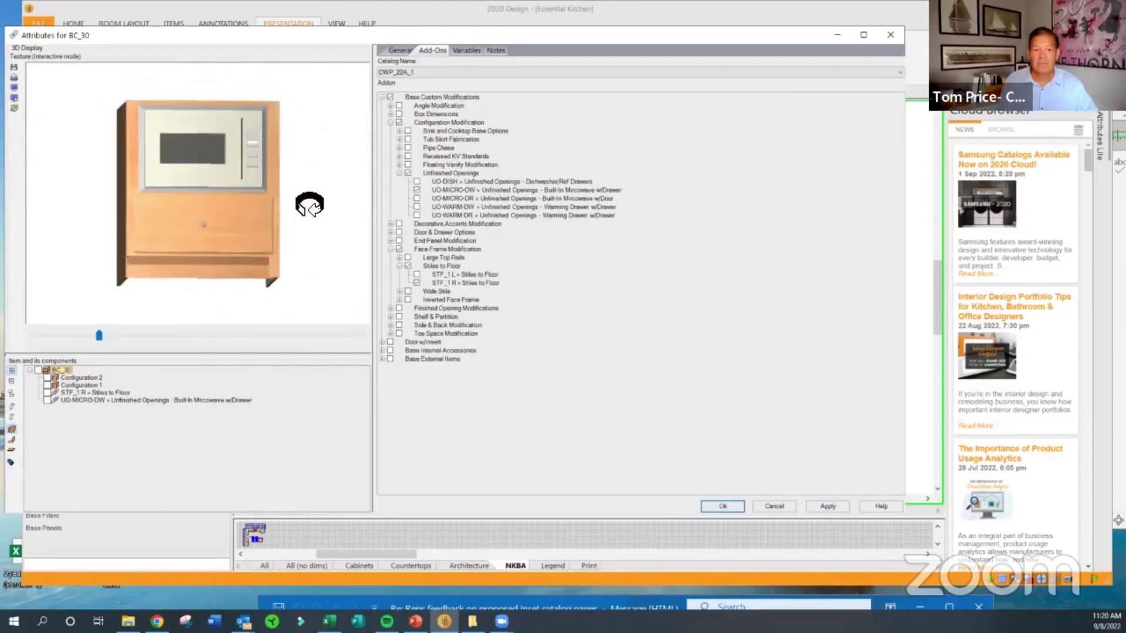
{"action": "left_click", "coordinate": [278, 200]}
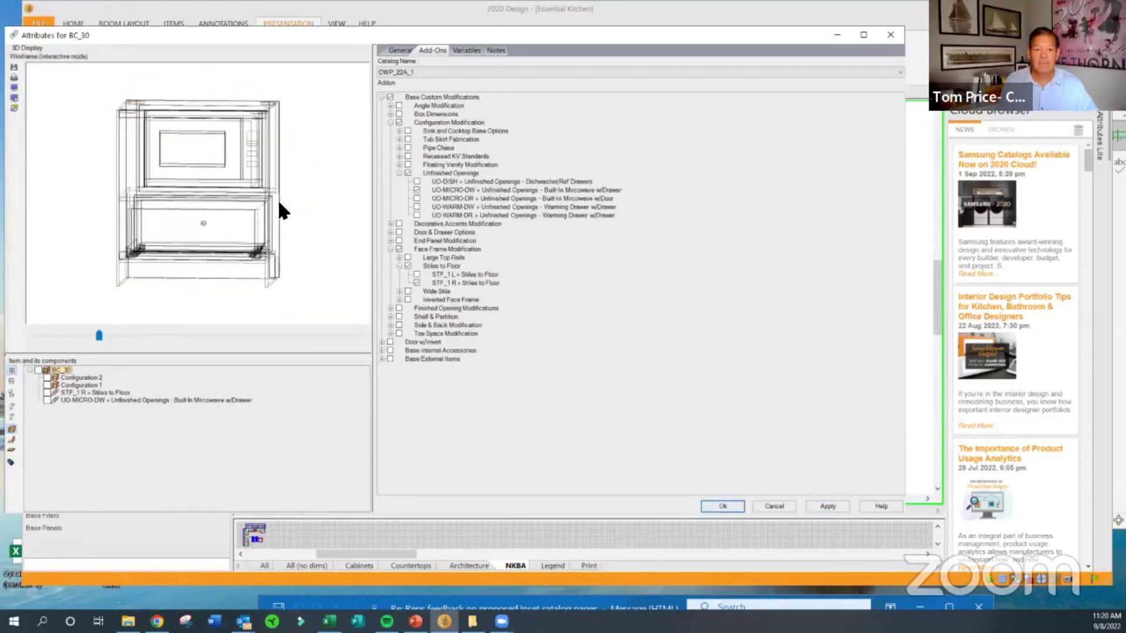
{"action": "left_click_drag", "start_coordinate": [277, 200], "coordinate": [350, 183]}
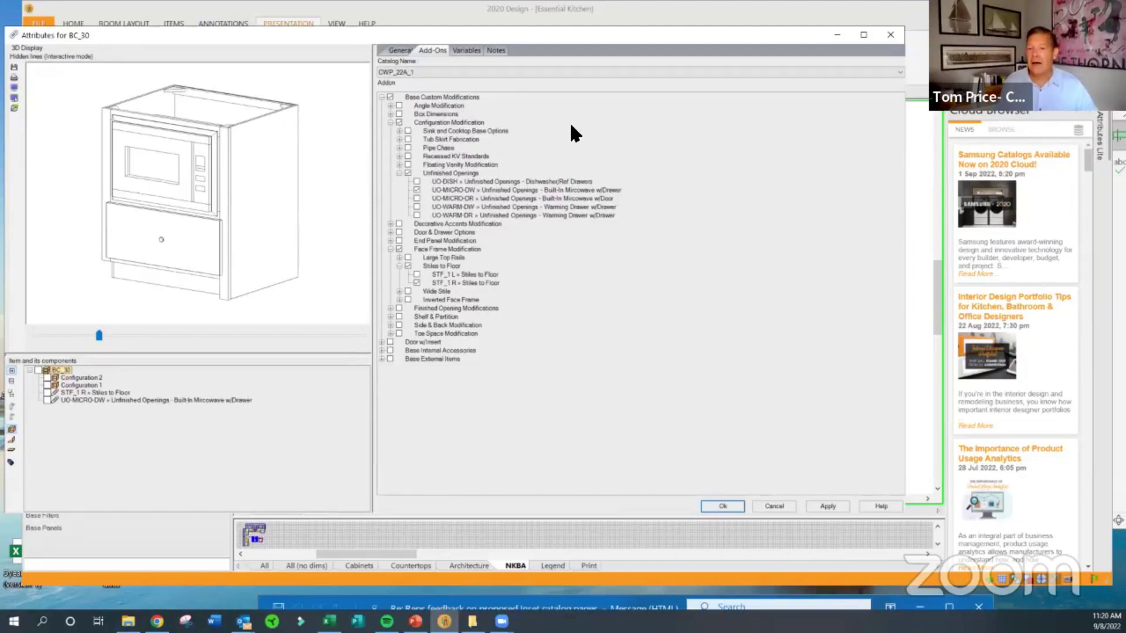
{"action": "left_click_drag", "start_coordinate": [294, 182], "coordinate": [317, 181]}
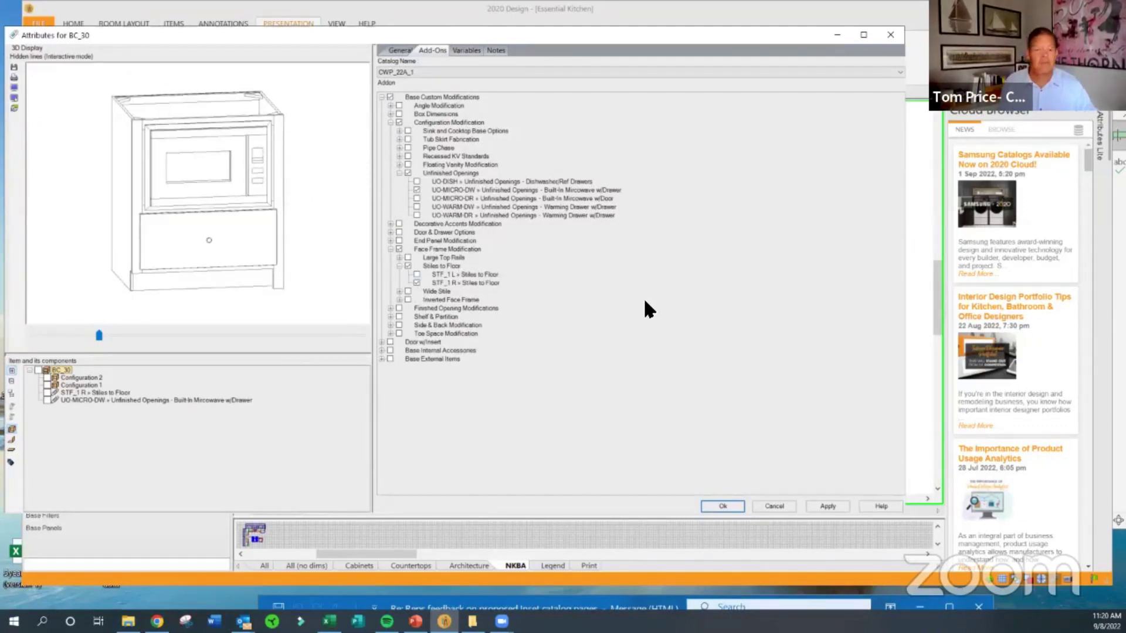
{"action": "mouse_move", "coordinate": [286, 271]}
{"action": "left_mouse_down"}
{"action": "mouse_move", "coordinate": [262, 282]}
{"action": "mouse_move", "coordinate": [271, 280]}
{"action": "left_mouse_up"}
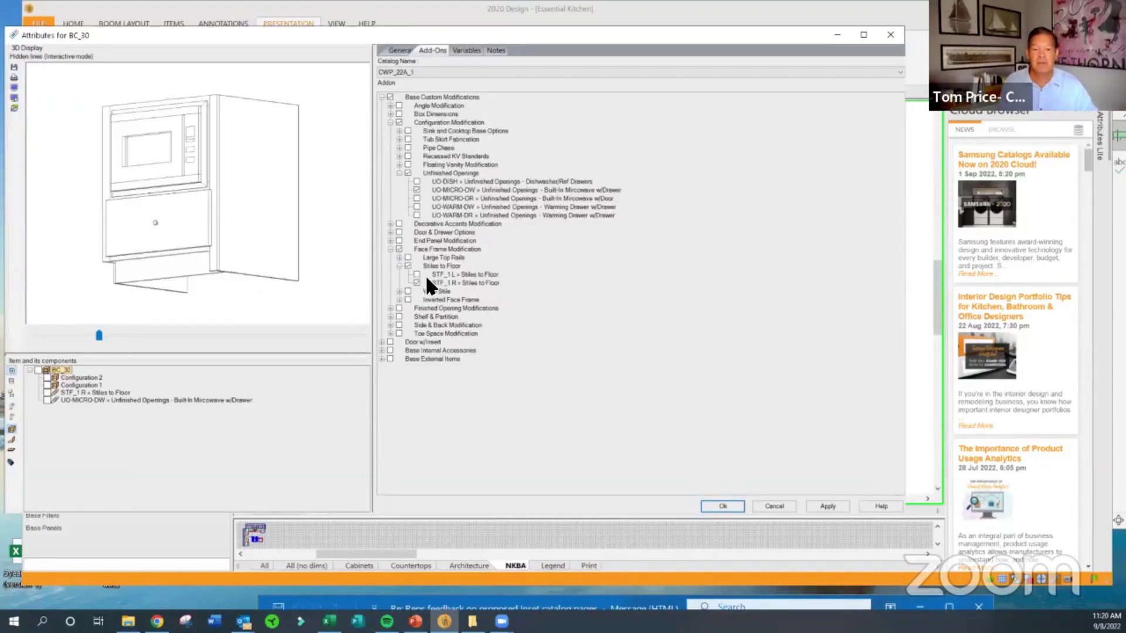
{"action": "left_click", "coordinate": [417, 282]}
{"action": "left_click_drag", "start_coordinate": [259, 238], "coordinate": [329, 234]}
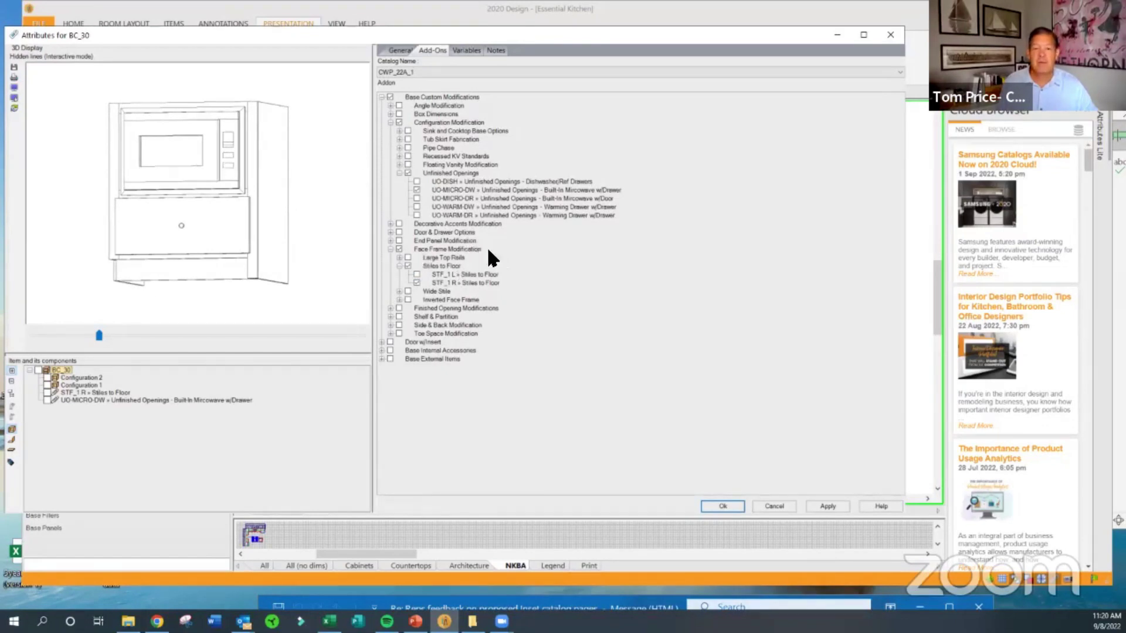
{"action": "left_click_drag", "start_coordinate": [282, 227], "coordinate": [267, 265]}
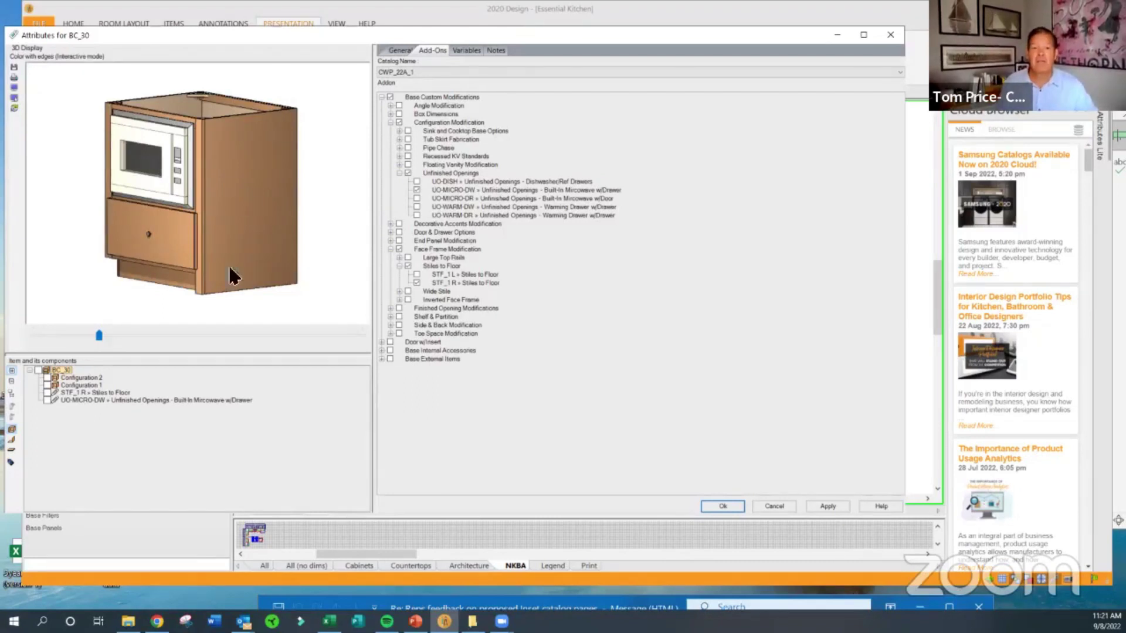
{"action": "left_click_drag", "start_coordinate": [244, 181], "coordinate": [259, 188]}
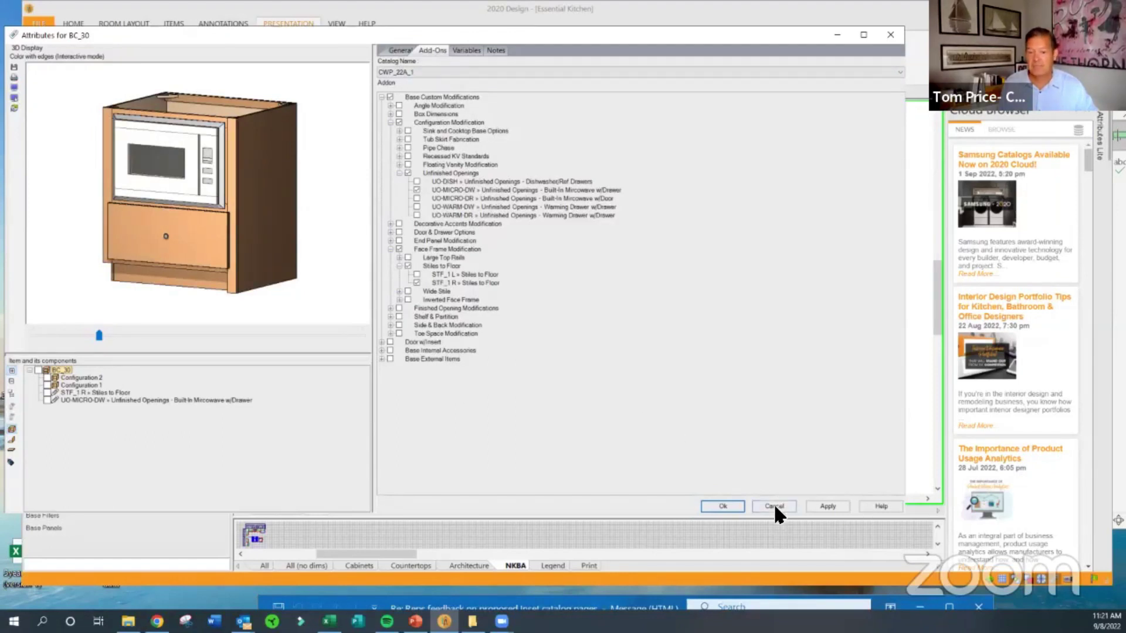
- Apply and accept the BC_30 attribute changes, and bring back the full floor plan
{"action": "left_click", "coordinate": [833, 505]}
{"action": "left_click", "coordinate": [722, 505]}
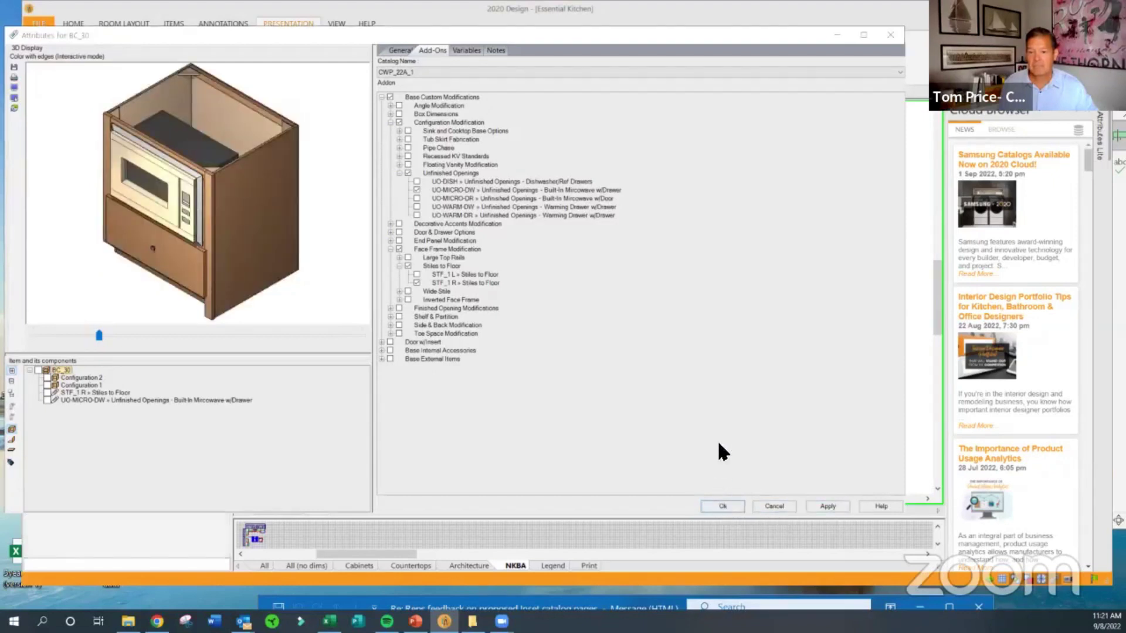
{"action": "left_click_drag", "start_coordinate": [582, 516], "coordinate": [616, 93]}
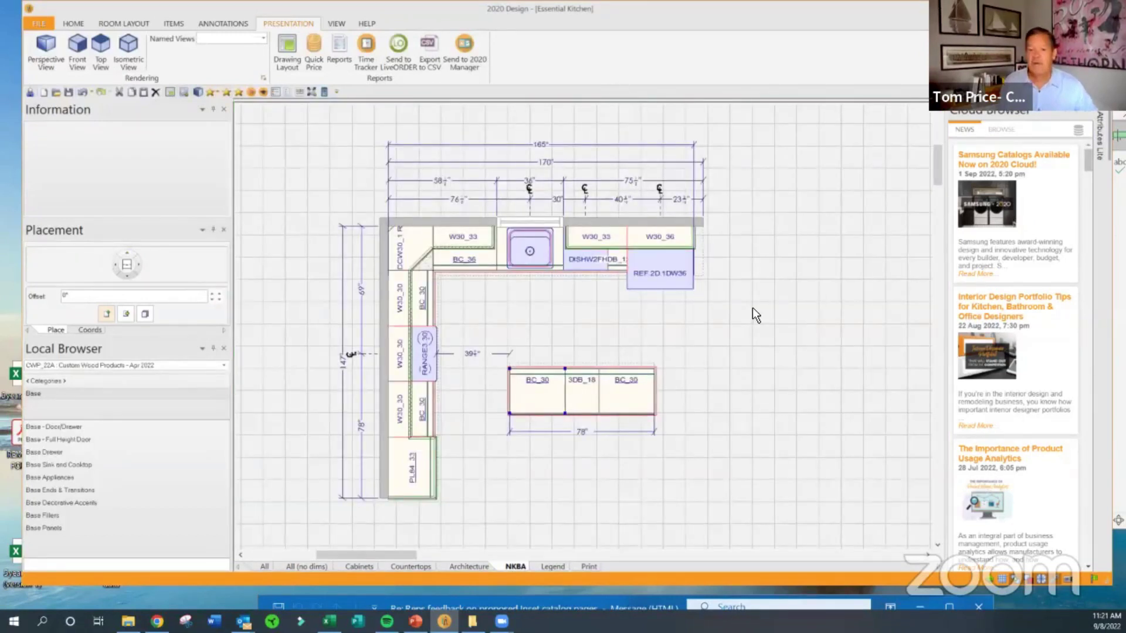
- Open the attributes of the SCB_36 sink base on the floor plan and turn its 3D preview to inspect the front
{"action": "right_click", "coordinate": [557, 246]}
{"action": "mouse_move", "coordinate": [584, 260]}
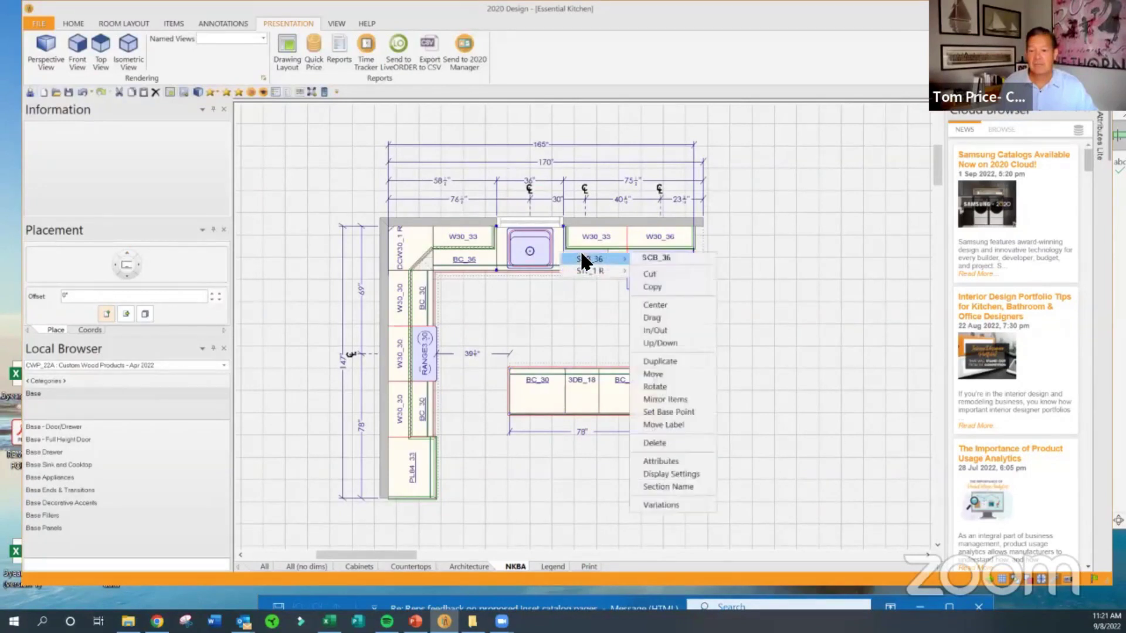
{"action": "left_click", "coordinate": [673, 462]}
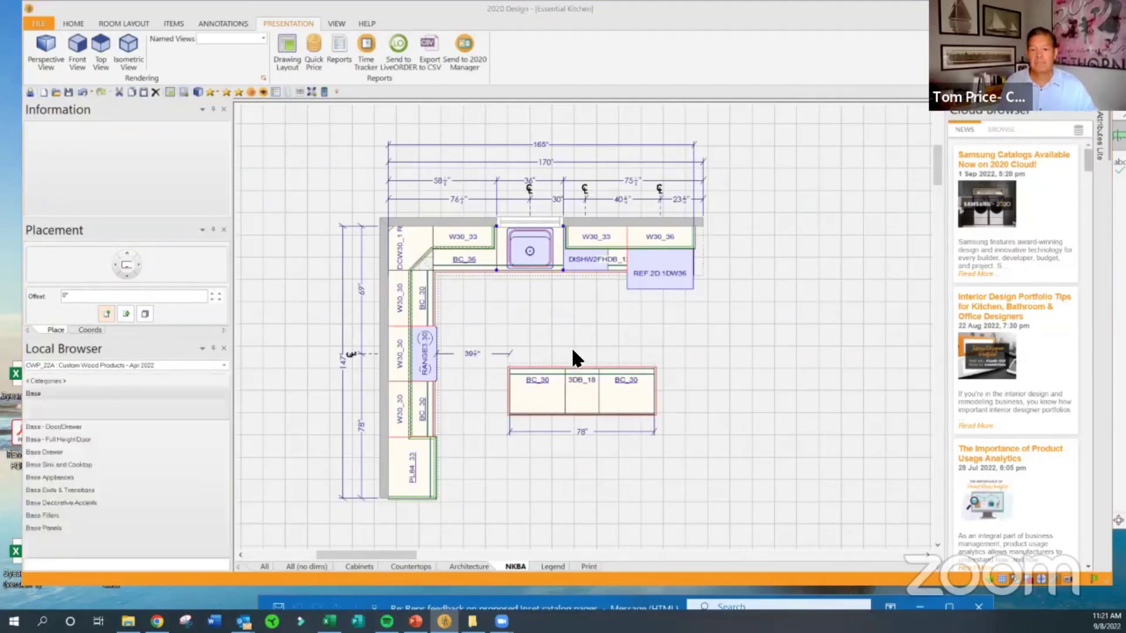
{"action": "left_click_drag", "start_coordinate": [269, 320], "coordinate": [281, 255]}
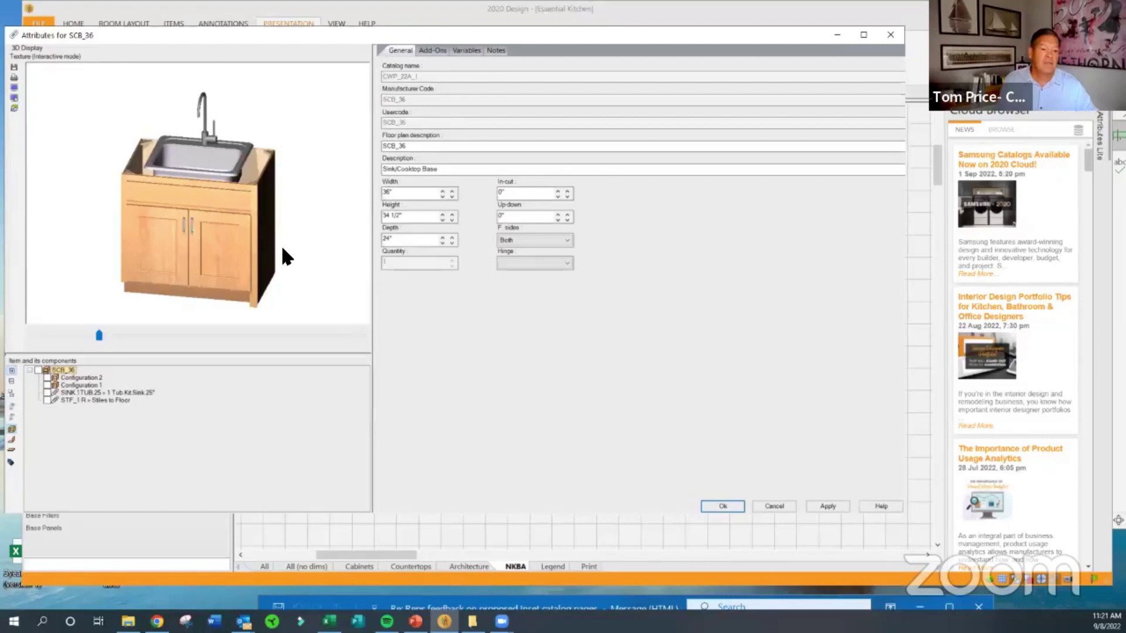
{"action": "left_click_drag", "start_coordinate": [261, 210], "coordinate": [269, 211]}
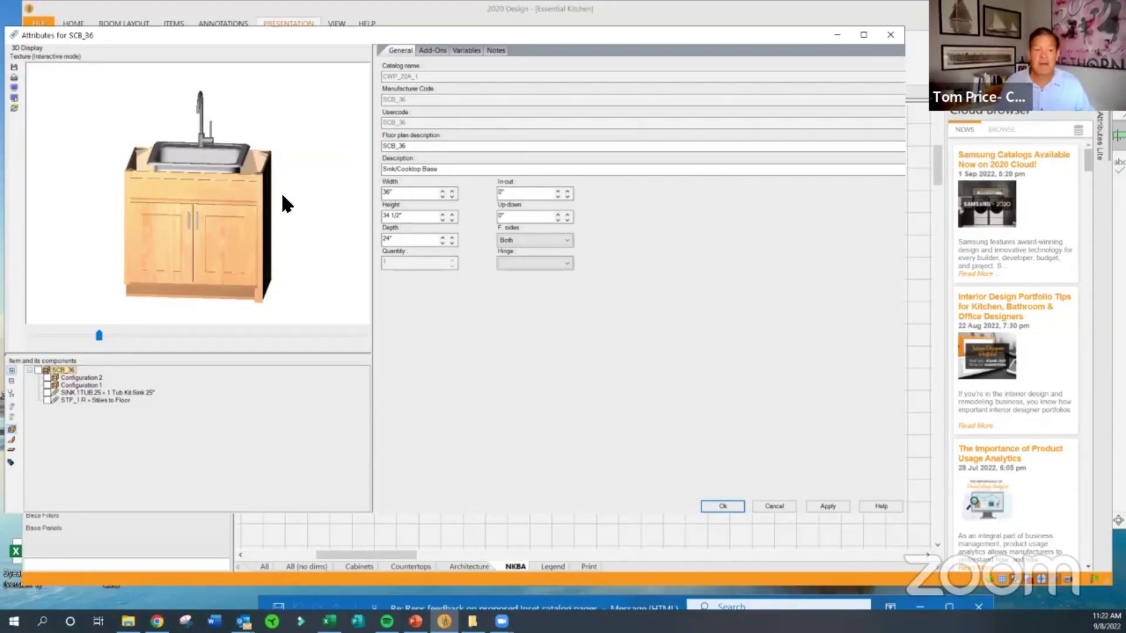
- Remove the SINK.1TUB.25 tub kit sink component from the SCB_36 cabinet and check the empty base in the preview
{"action": "left_click_drag", "start_coordinate": [540, 30], "coordinate": [583, 20]}
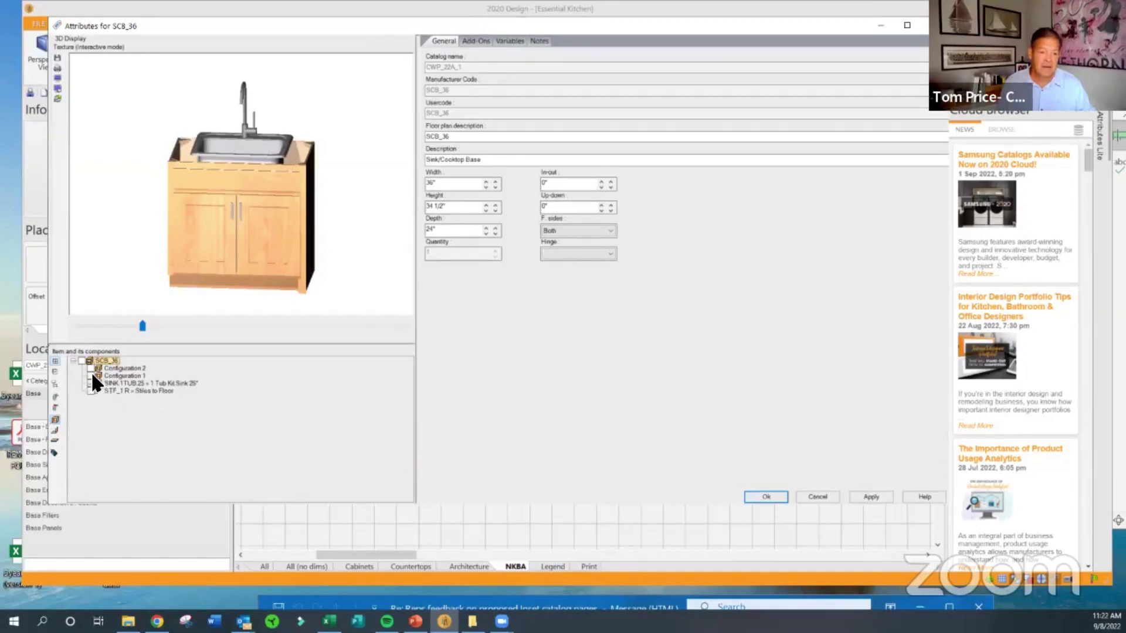
{"action": "left_click", "coordinate": [55, 406]}
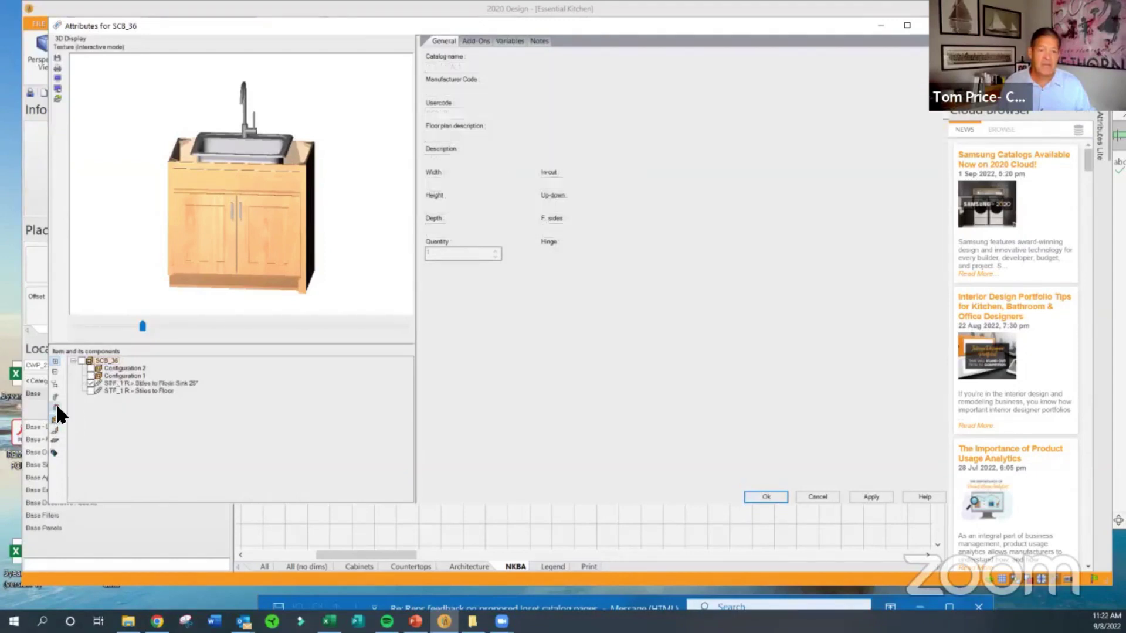
{"action": "left_click_drag", "start_coordinate": [289, 201], "coordinate": [323, 194]}
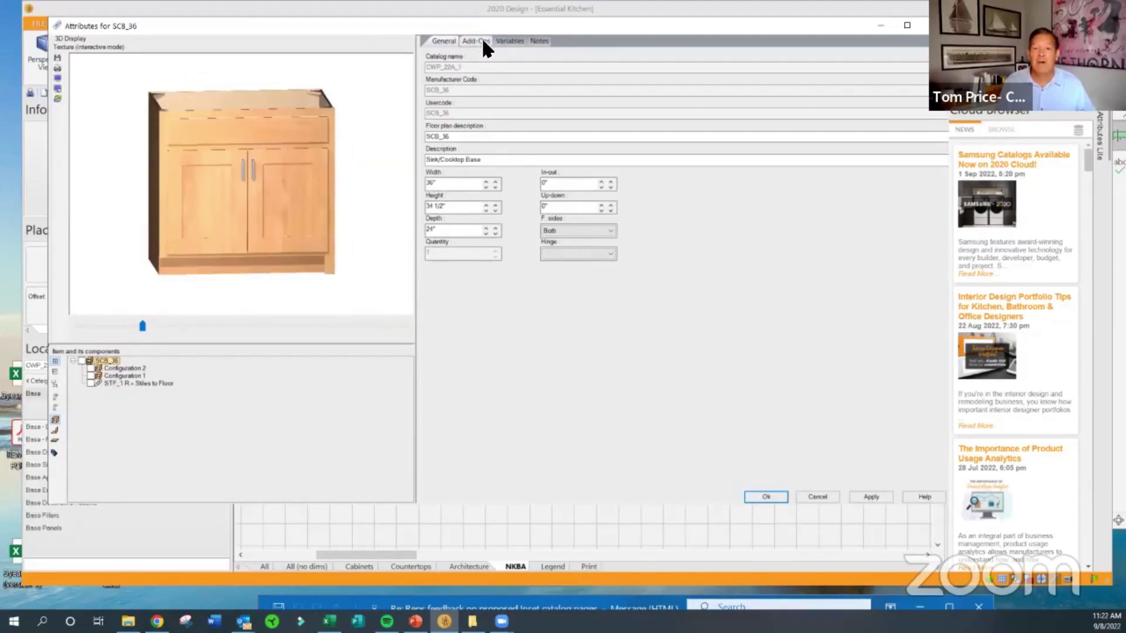
- Add the SCB-FS farm sink preparation to the SCB_36 cabinet with a cutout 32" wide and 8 1/2" high, checking its front
{"action": "left_click", "coordinate": [486, 41]}
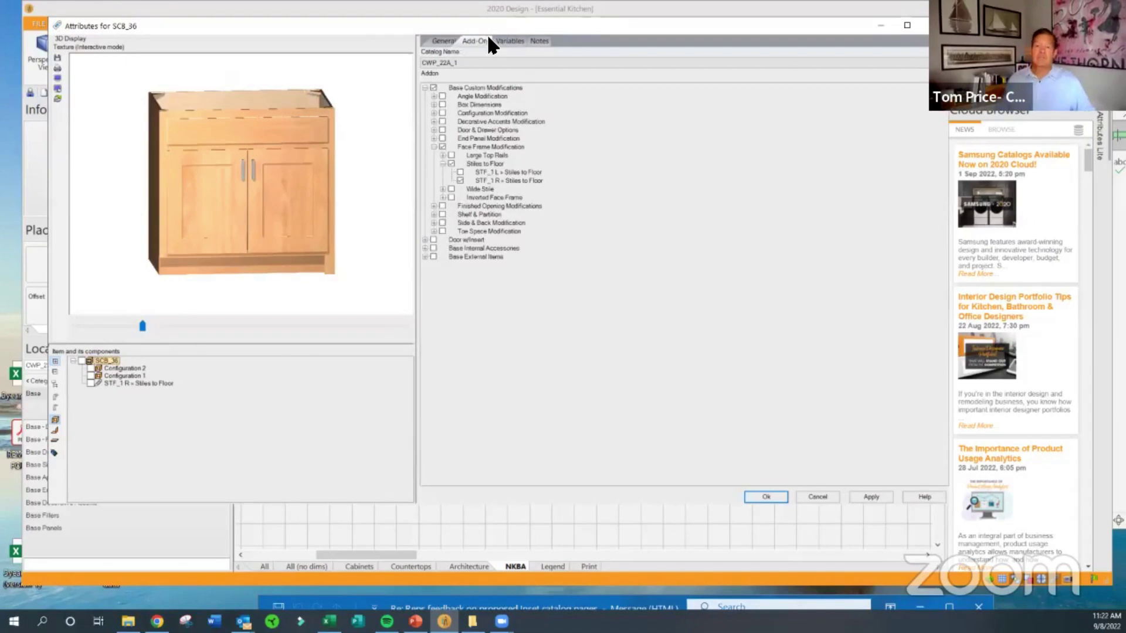
{"action": "left_click", "coordinate": [433, 112]}
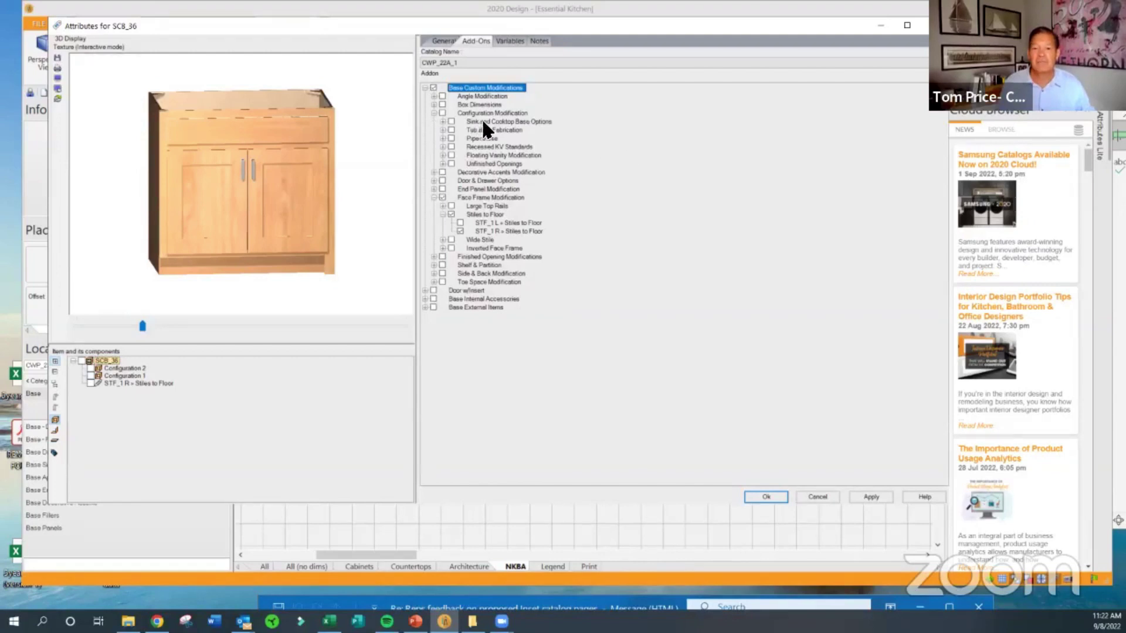
{"action": "left_click", "coordinate": [442, 121]}
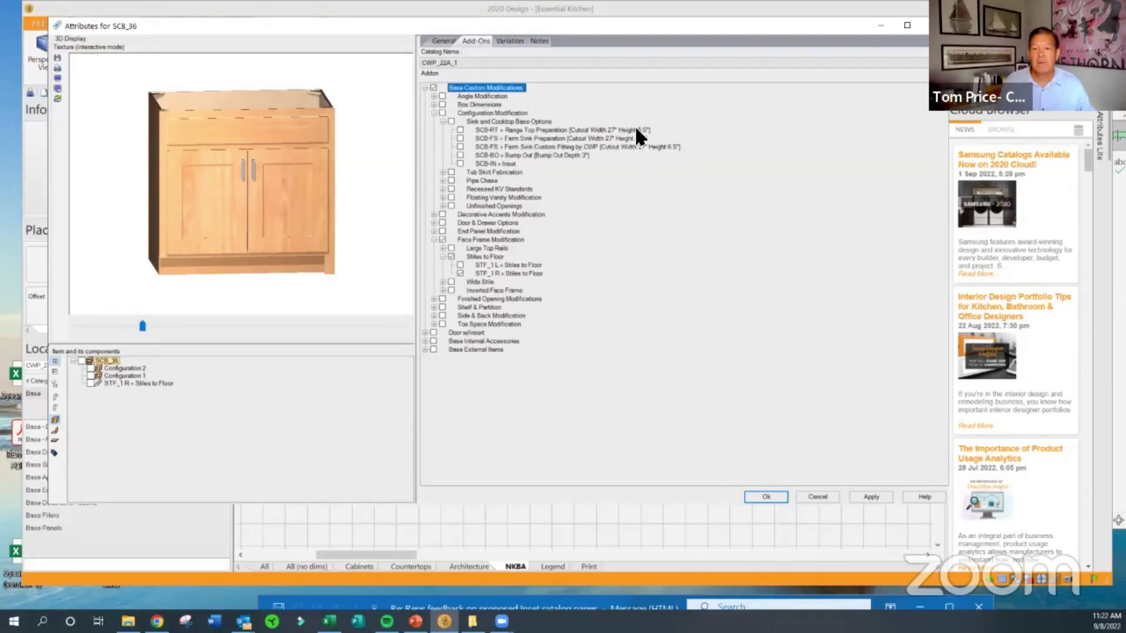
{"action": "left_click", "coordinate": [460, 140]}
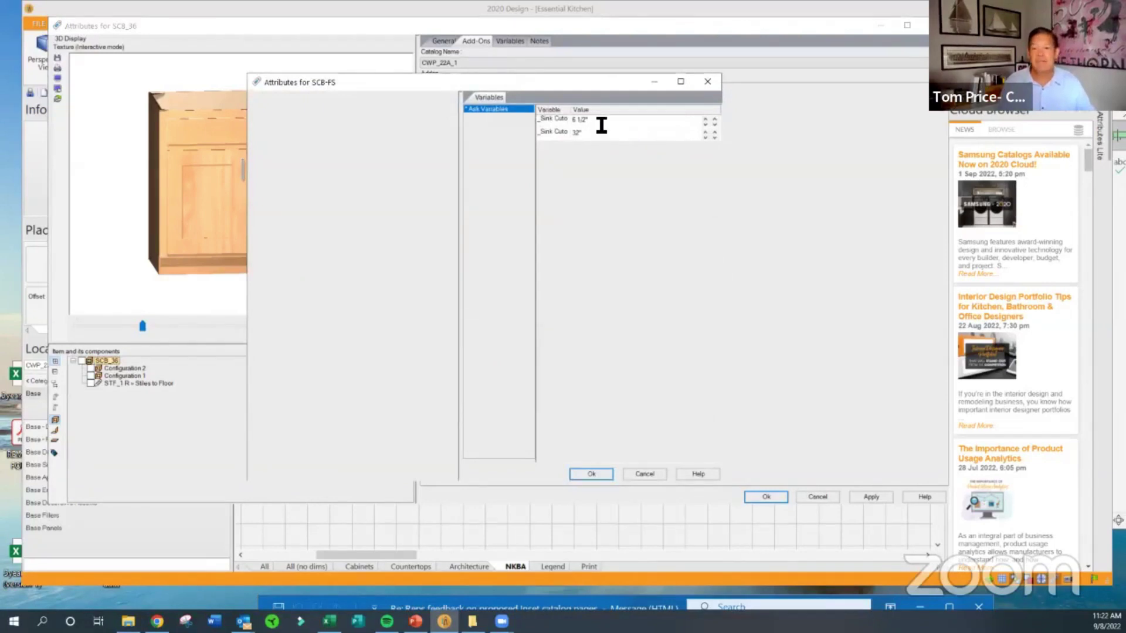
{"action": "left_click", "coordinate": [704, 119]}
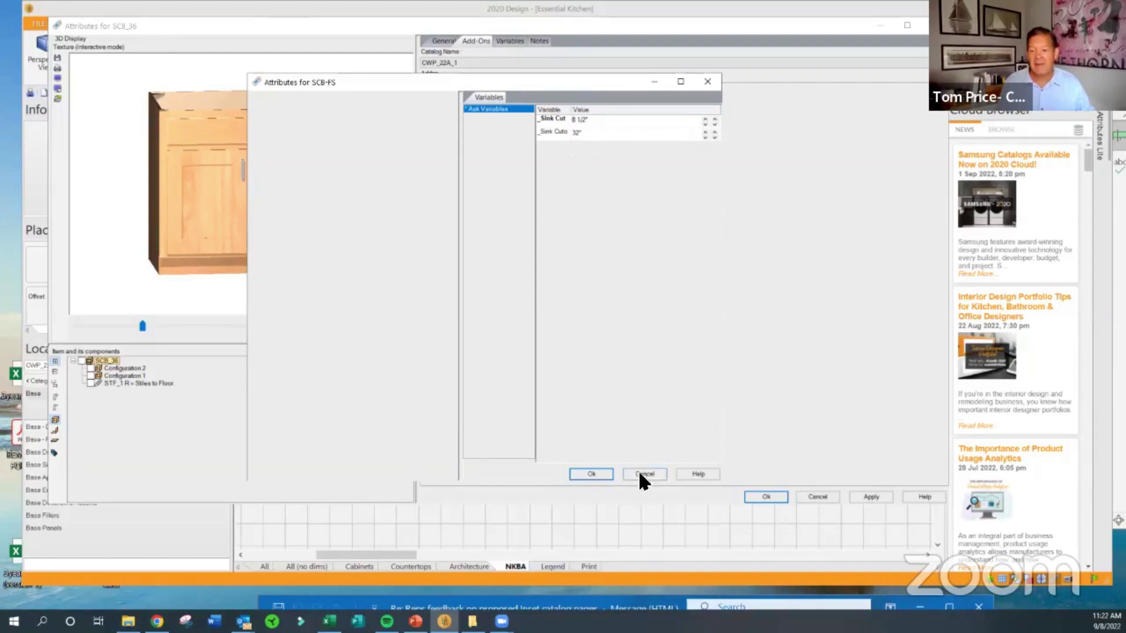
{"action": "left_click", "coordinate": [587, 473]}
{"action": "left_click_drag", "start_coordinate": [344, 227], "coordinate": [350, 225]}
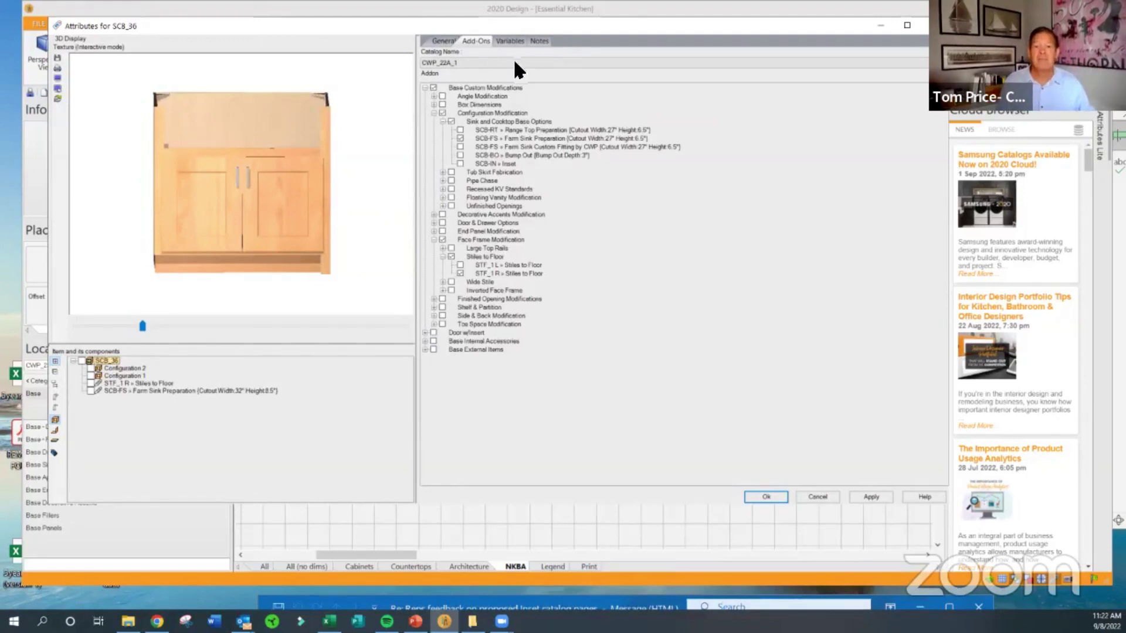
- Add the FARM.SINK.1TUB single 30" farm sink from the ROOM_PLU_1 catalog, and apply and accept the sink base changes
{"action": "left_click", "coordinate": [475, 64]}
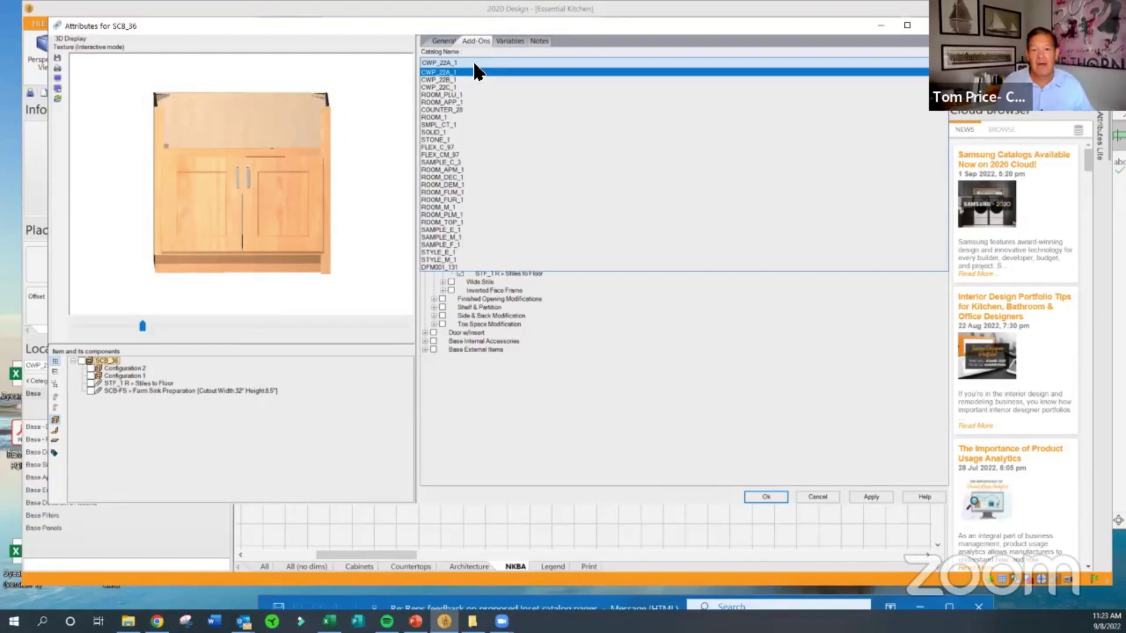
{"action": "left_click", "coordinate": [478, 95]}
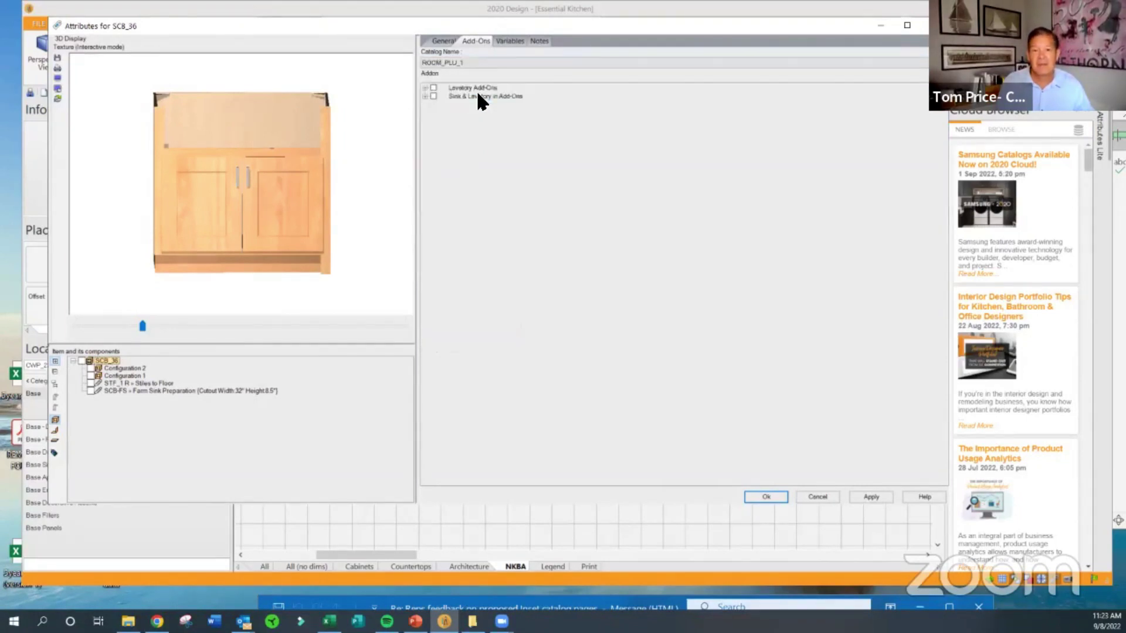
{"action": "left_click", "coordinate": [425, 96]}
{"action": "left_click", "coordinate": [434, 105]}
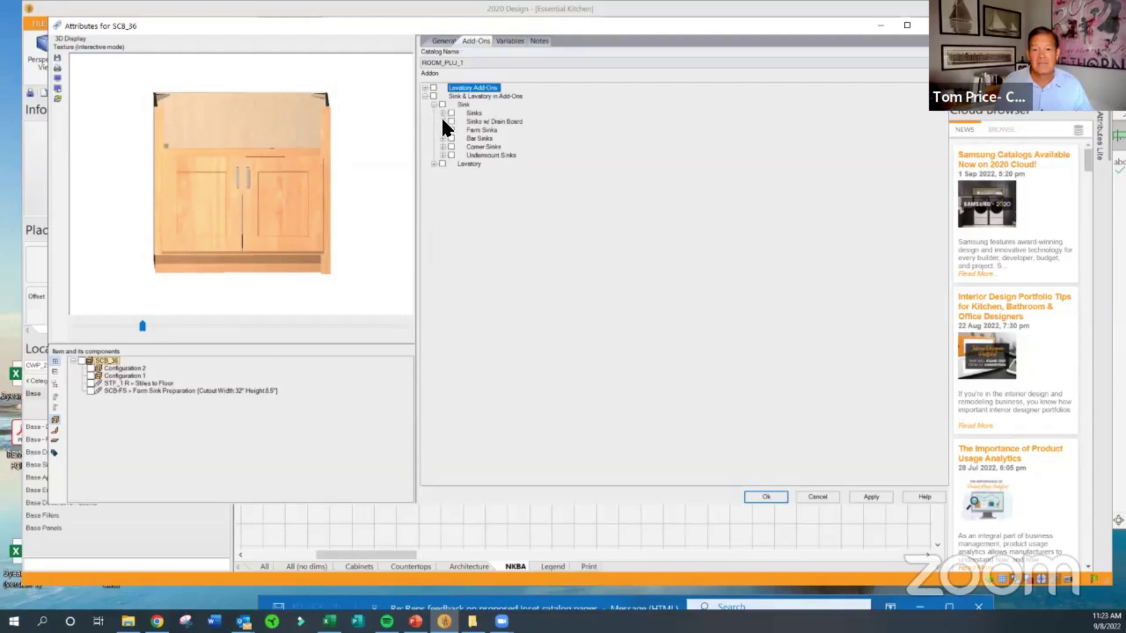
{"action": "left_click", "coordinate": [442, 130]}
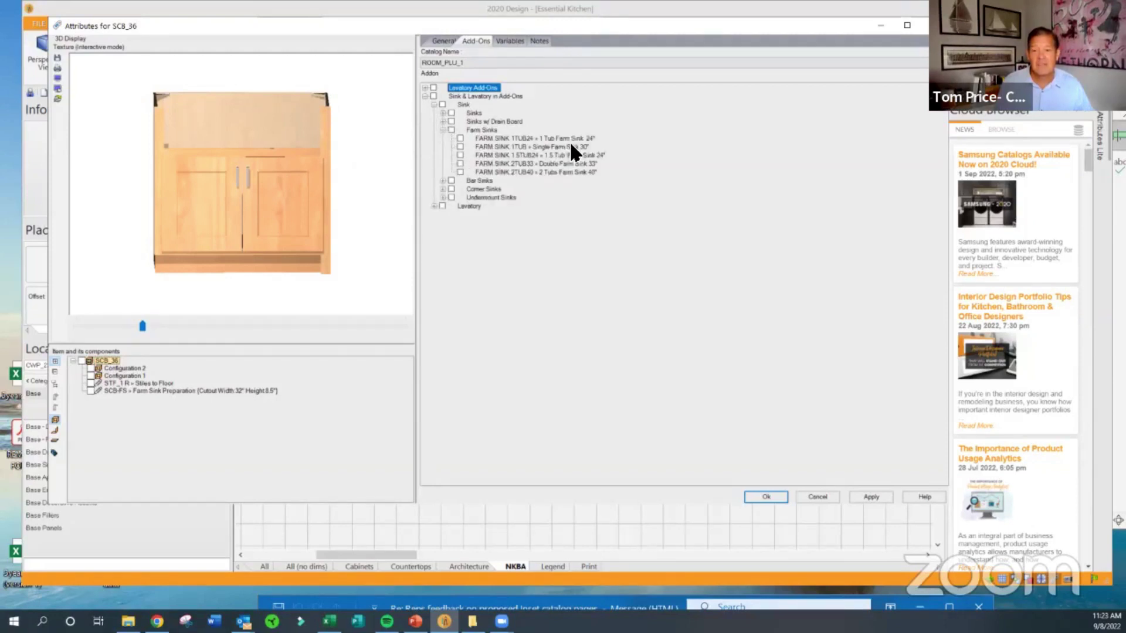
{"action": "left_click", "coordinate": [459, 146]}
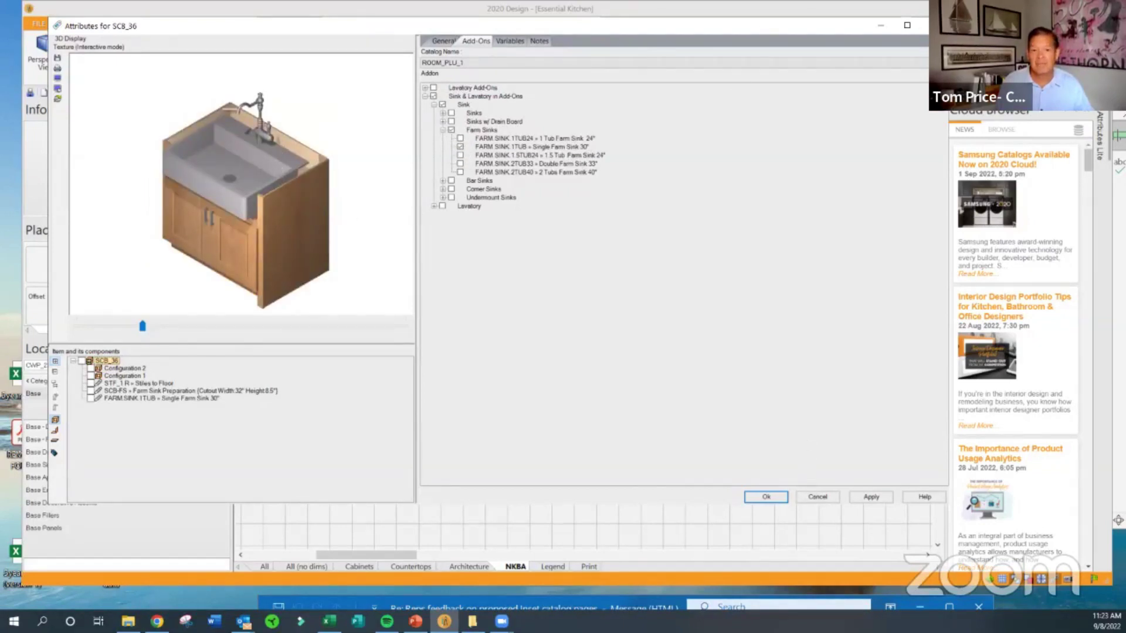
{"action": "left_click", "coordinate": [868, 497]}
{"action": "left_click", "coordinate": [766, 497]}
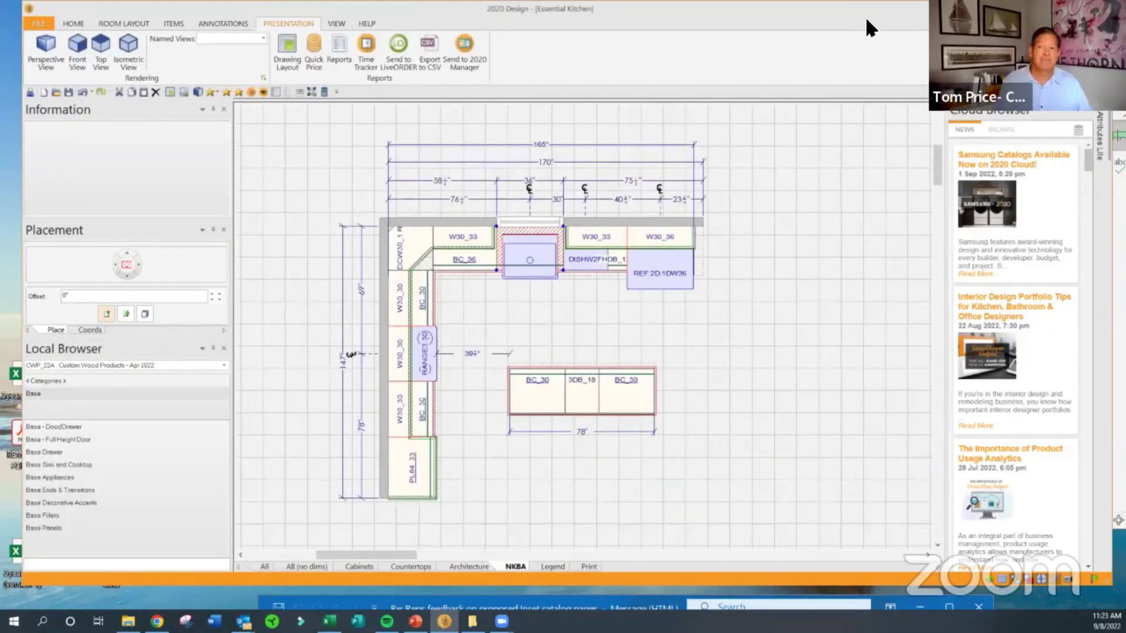
- Open the attributes of the W30_33 wall cabinet above the dishwasher and turn its 3D preview to inspect the front
{"action": "left_click_drag", "start_coordinate": [863, 16], "coordinate": [761, 18]}
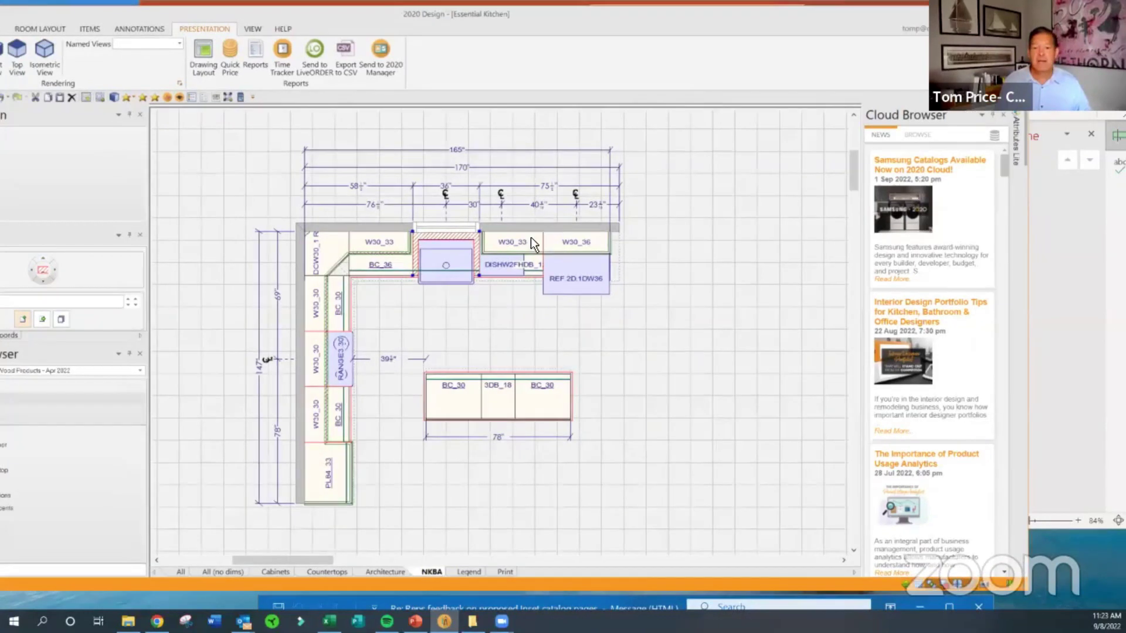
{"action": "right_click", "coordinate": [527, 240]}
{"action": "mouse_move", "coordinate": [586, 249]}
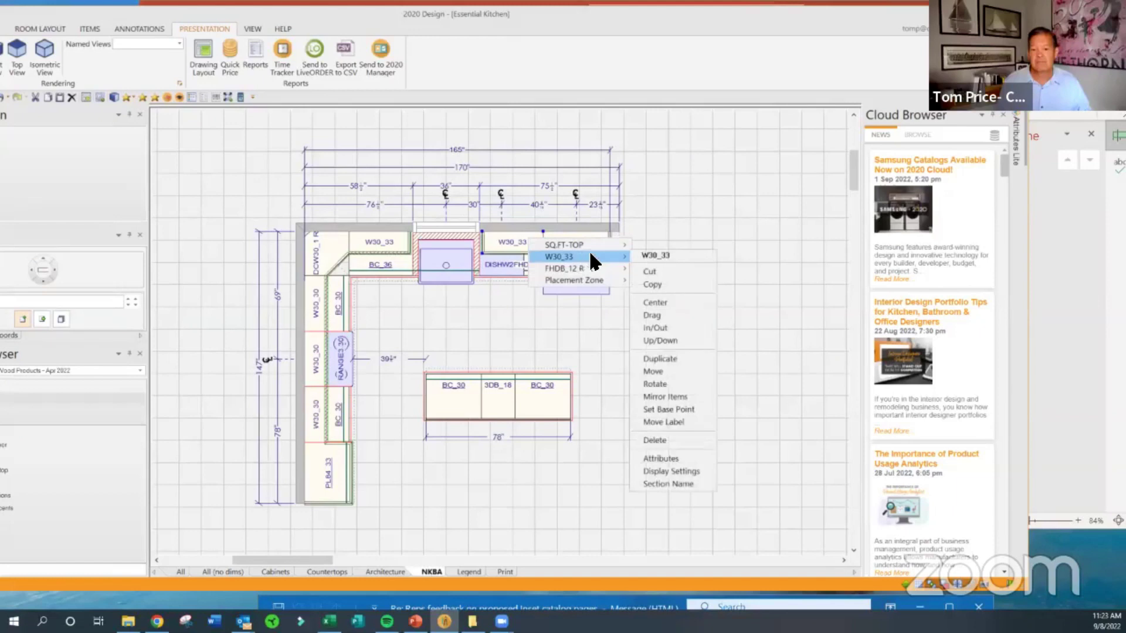
{"action": "left_click", "coordinate": [673, 458]}
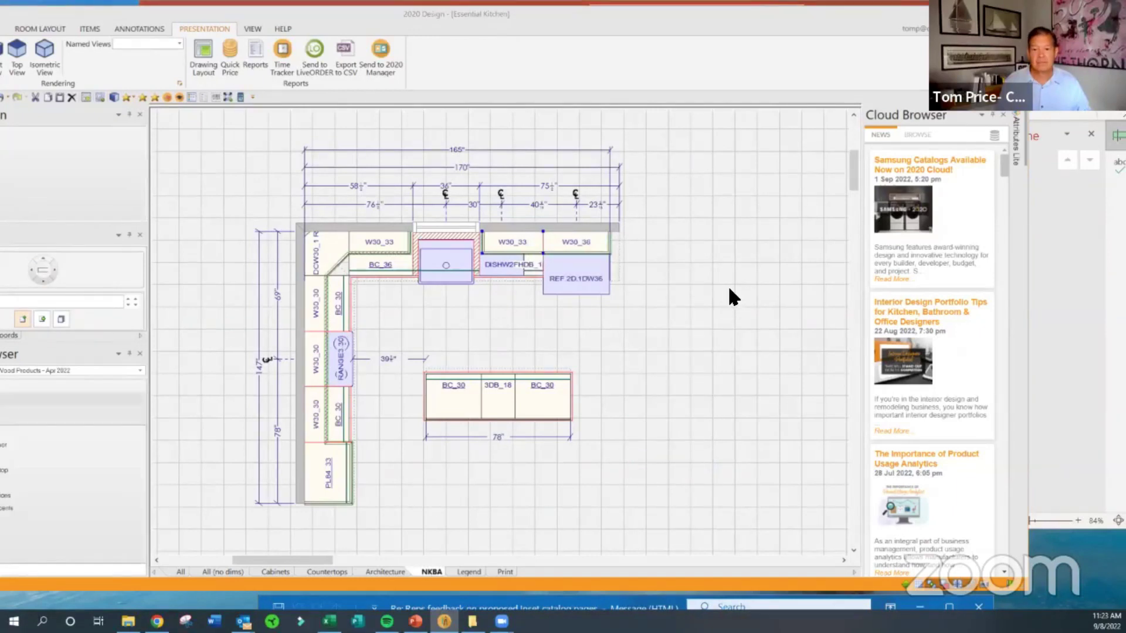
{"action": "left_click_drag", "start_coordinate": [309, 258], "coordinate": [334, 246]}
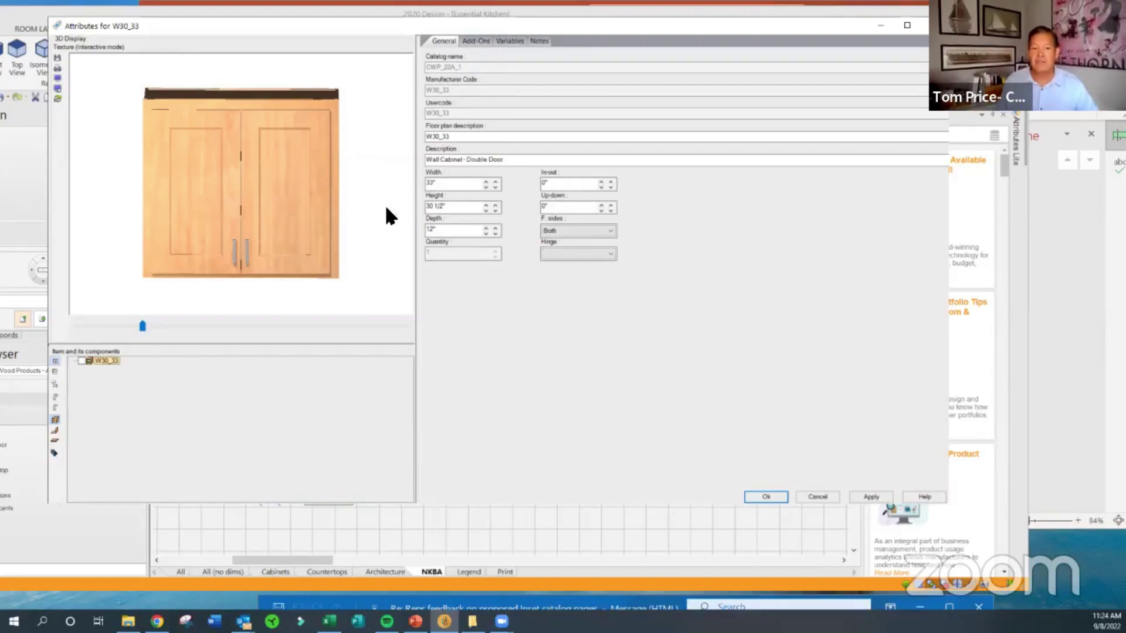
{"action": "left_click_drag", "start_coordinate": [338, 176], "coordinate": [339, 183]}
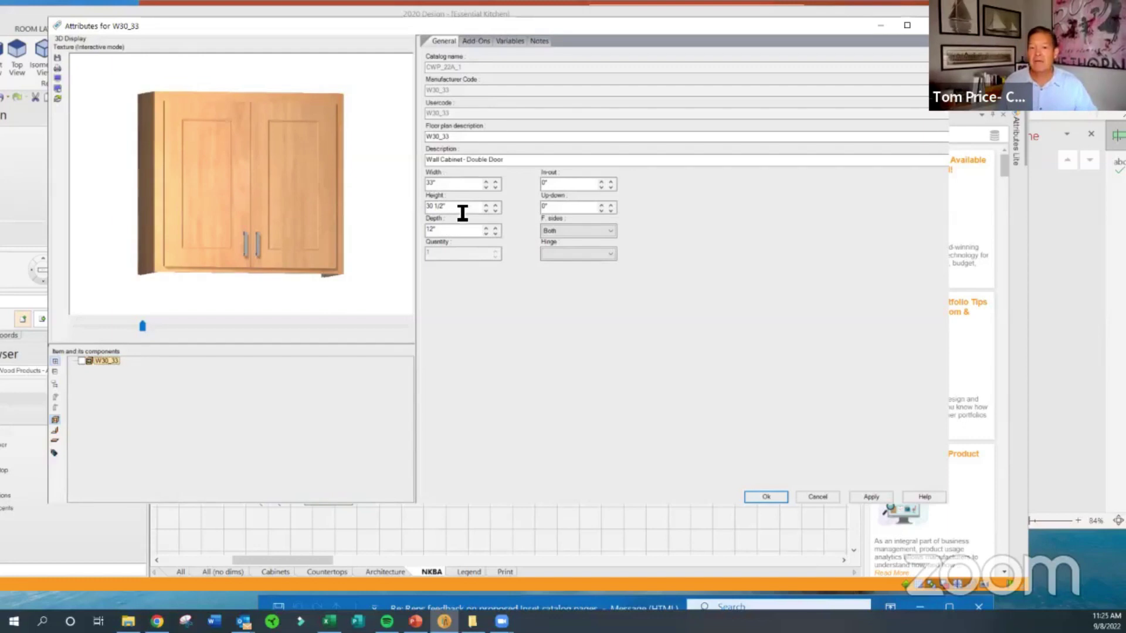
- Set the W30_33 wall cabinet's height to 24" and its width to 31"
{"action": "left_click_drag", "start_coordinate": [467, 207], "coordinate": [407, 209]}
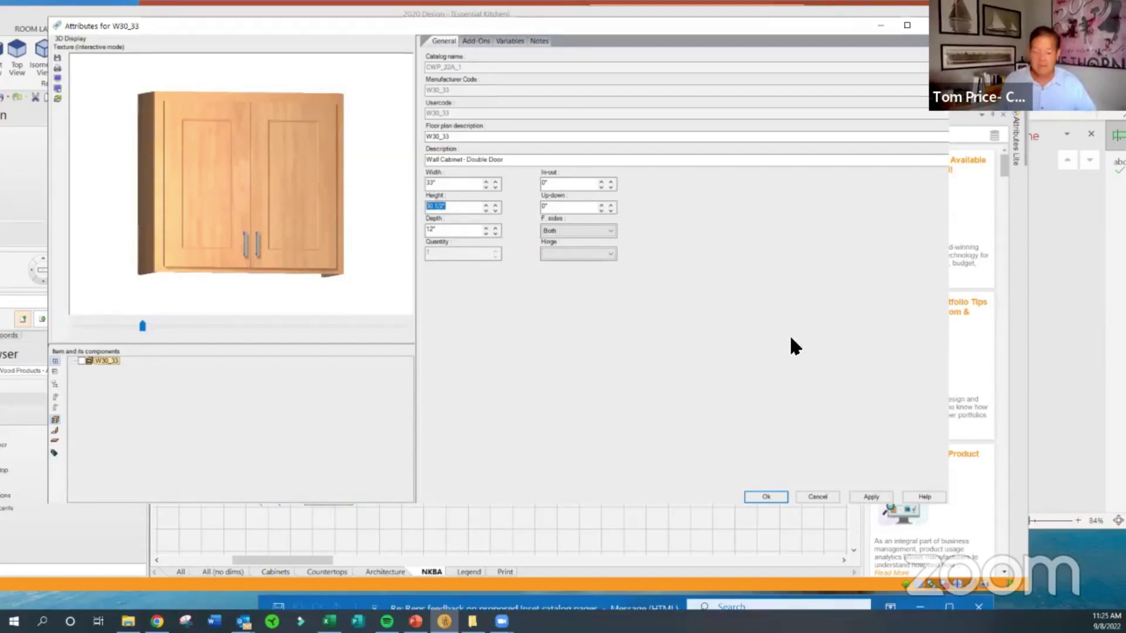
{"action": "type", "text": "24"}
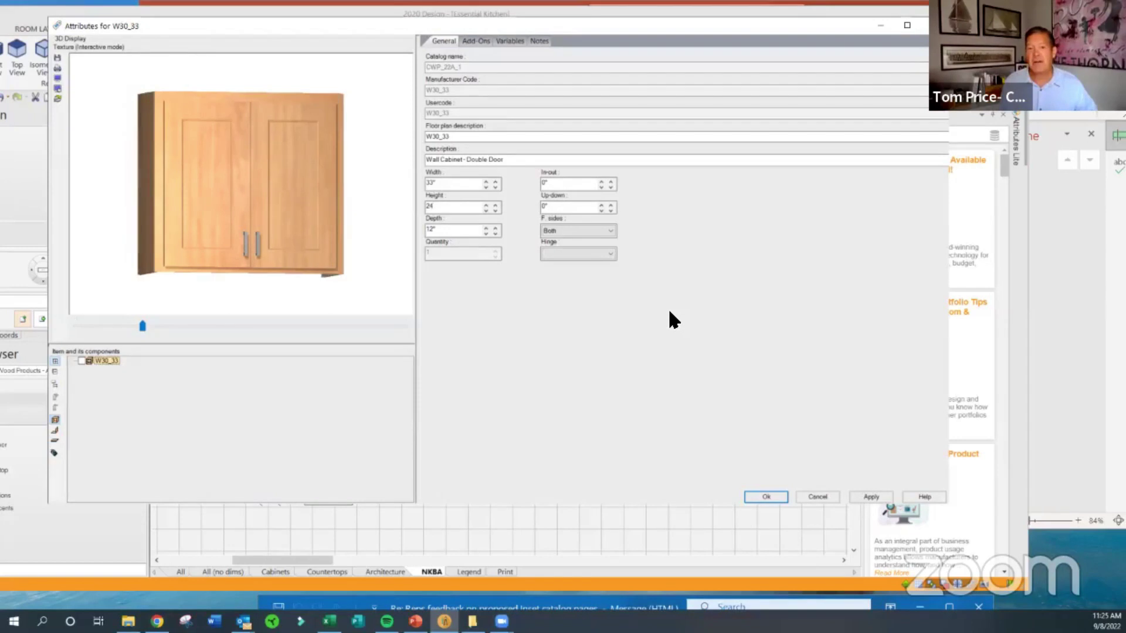
{"action": "left_click", "coordinate": [448, 184]}
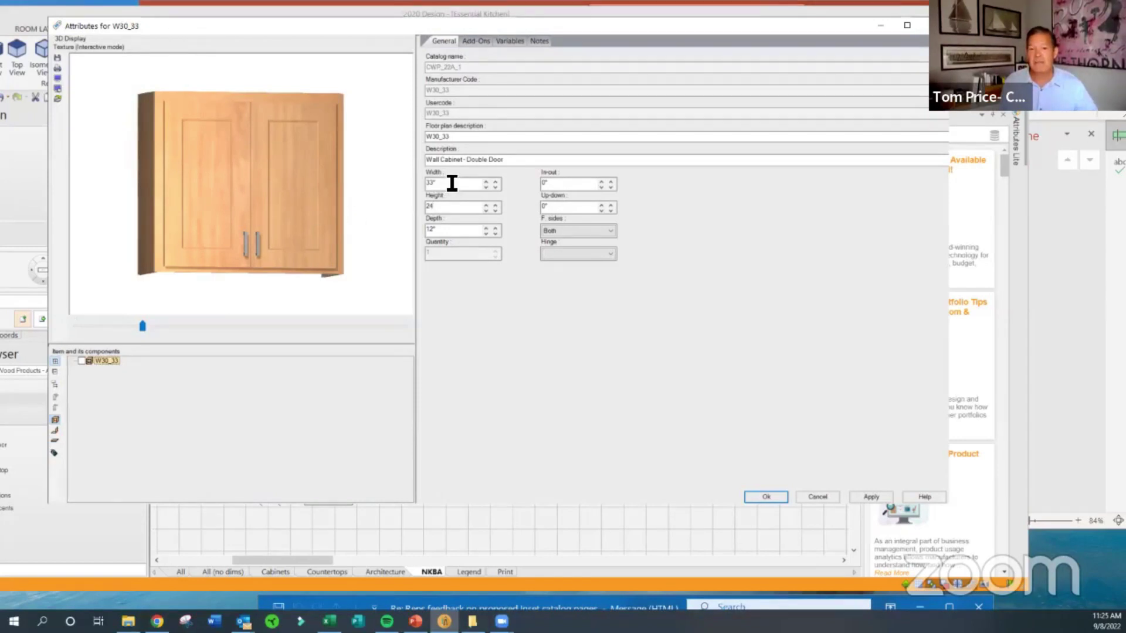
{"action": "type", "text": "31"}
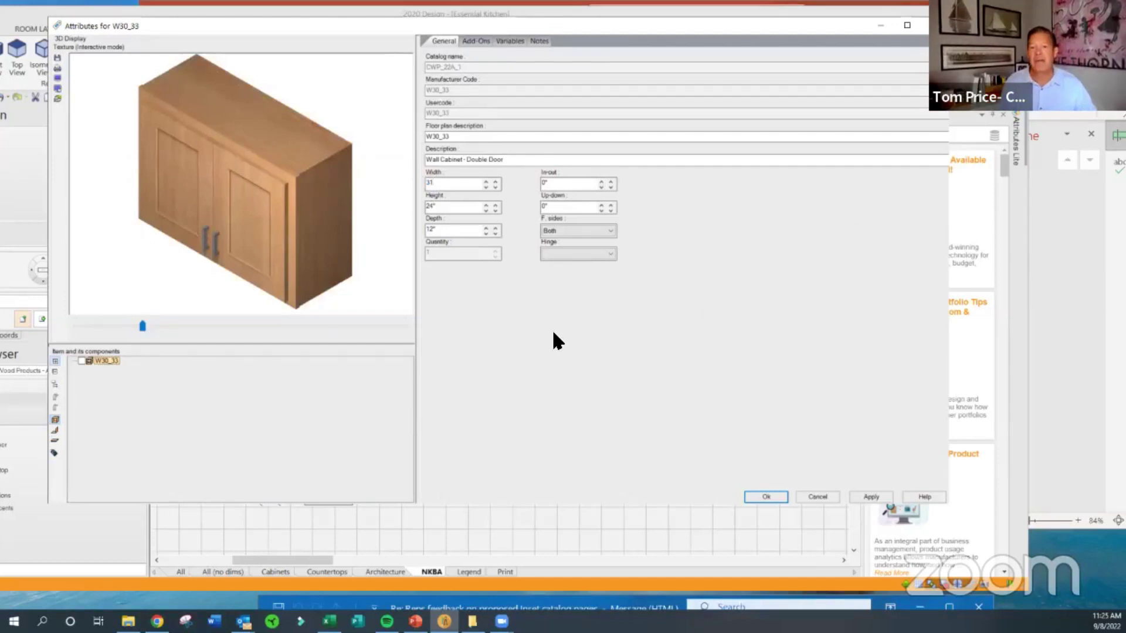
- Examine the Increase H/W/D box dimension add-ons for the W30_33 wall cabinet, and discard the attribute changes
{"action": "left_click", "coordinate": [475, 42]}
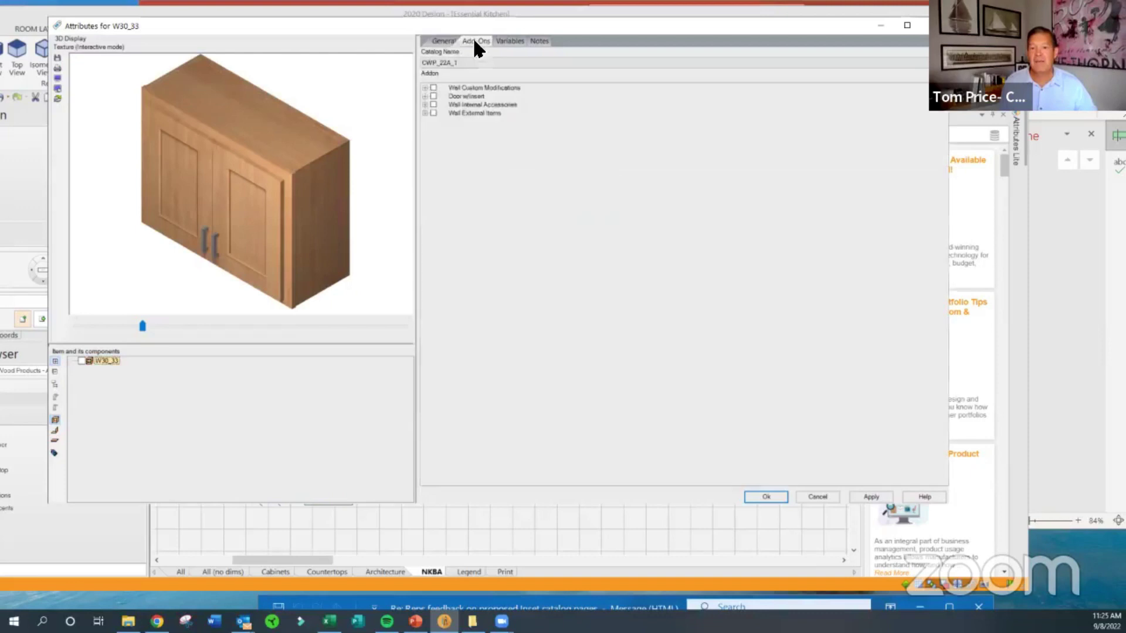
{"action": "left_click", "coordinate": [426, 88]}
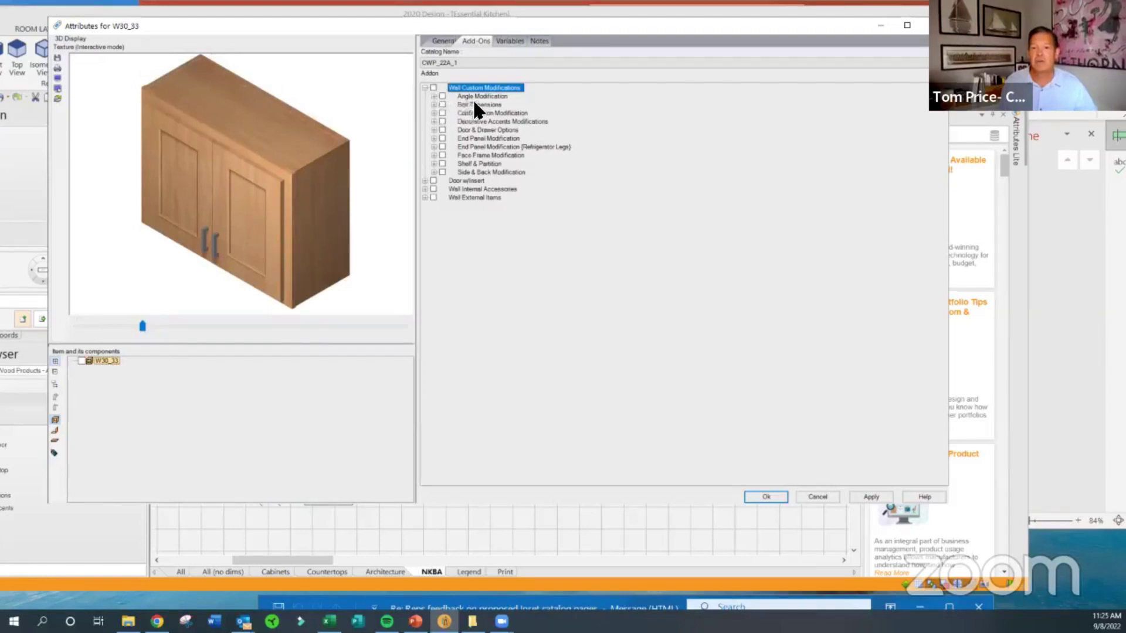
{"action": "left_click", "coordinate": [433, 104]}
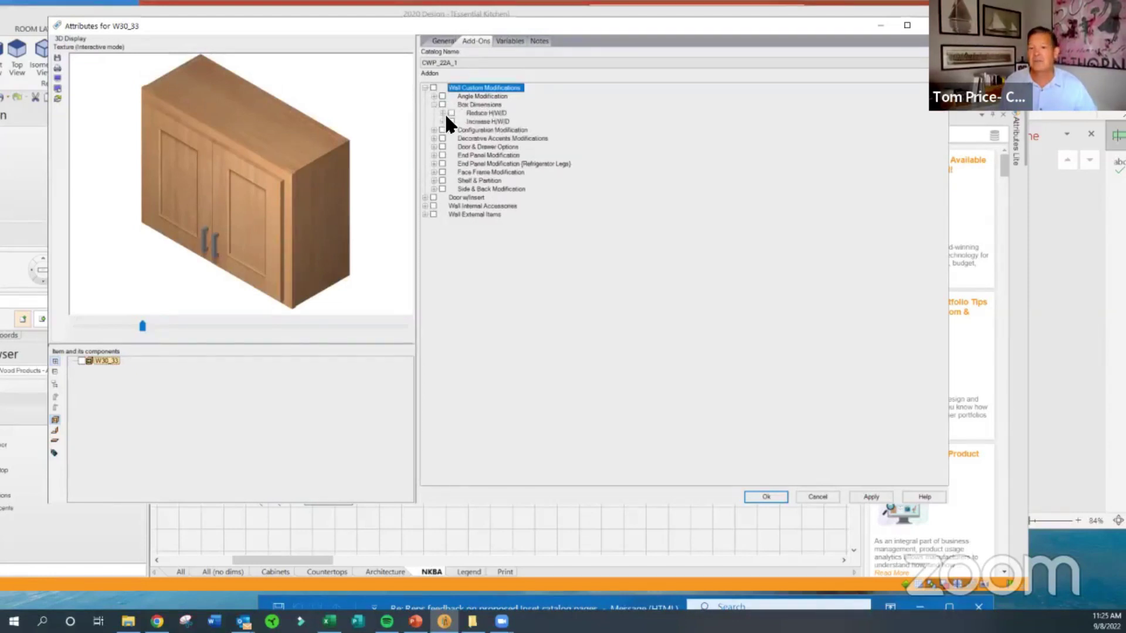
{"action": "left_click", "coordinate": [443, 122]}
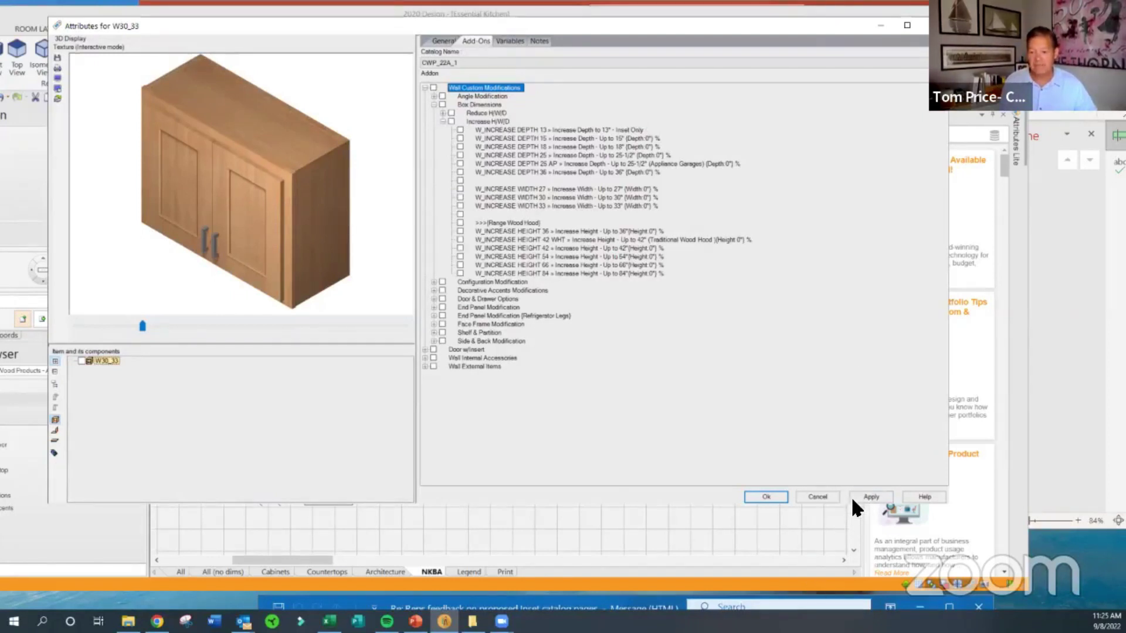
{"action": "left_click", "coordinate": [832, 495]}
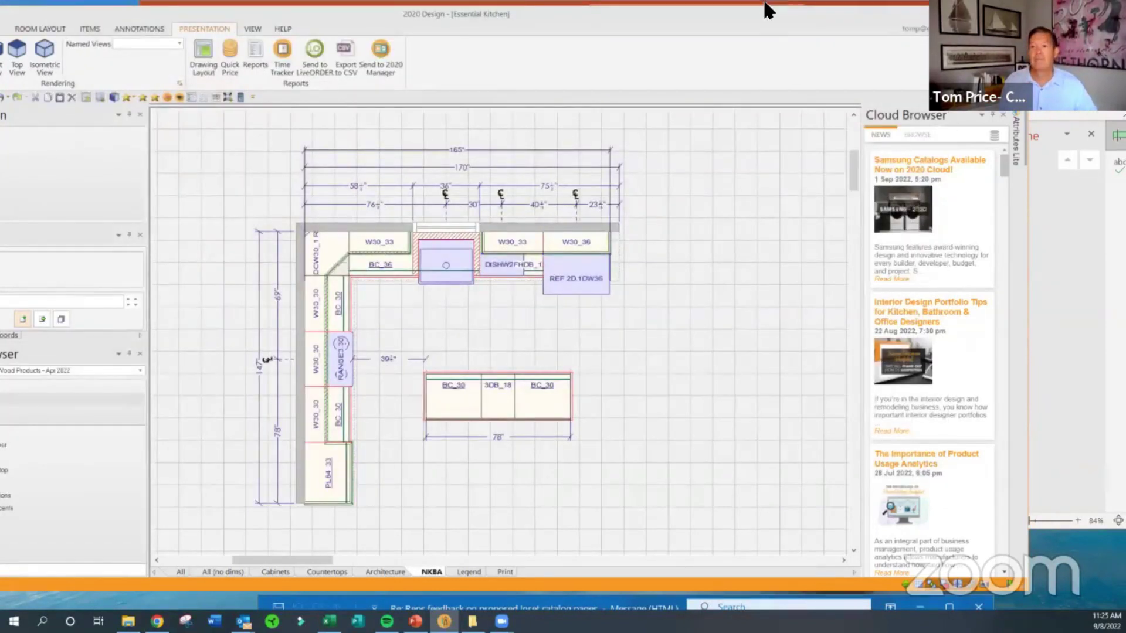
- Open the add-on options of the island's BC_30 base cabinet at the end farthest from the range
{"action": "left_click_drag", "start_coordinate": [764, 11], "coordinate": [827, 6]}
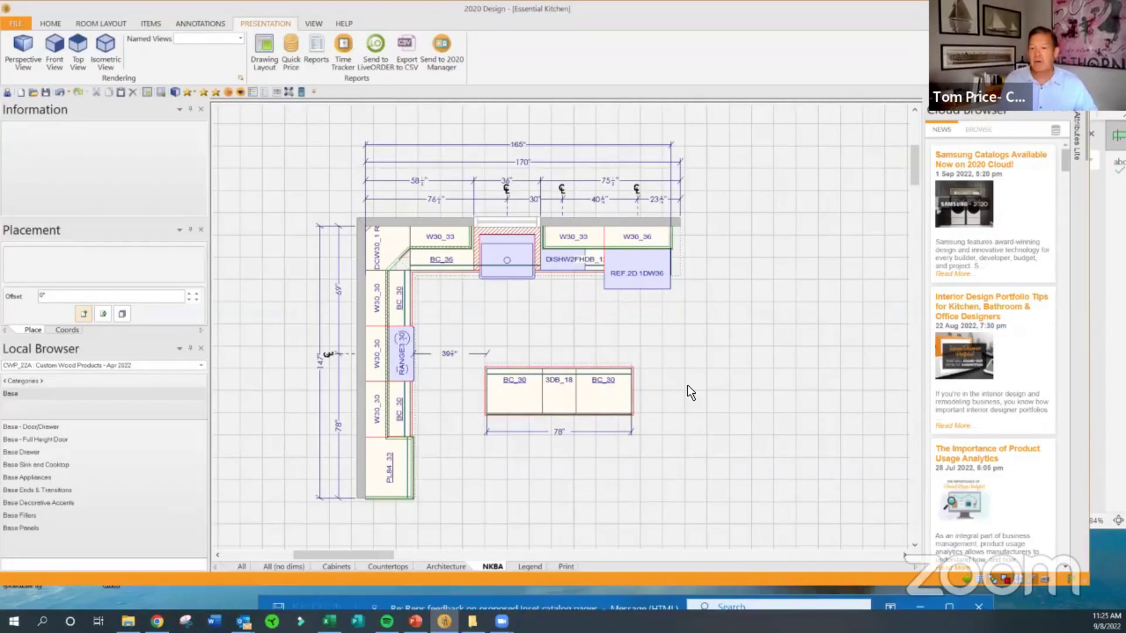
{"action": "left_click", "coordinate": [620, 395]}
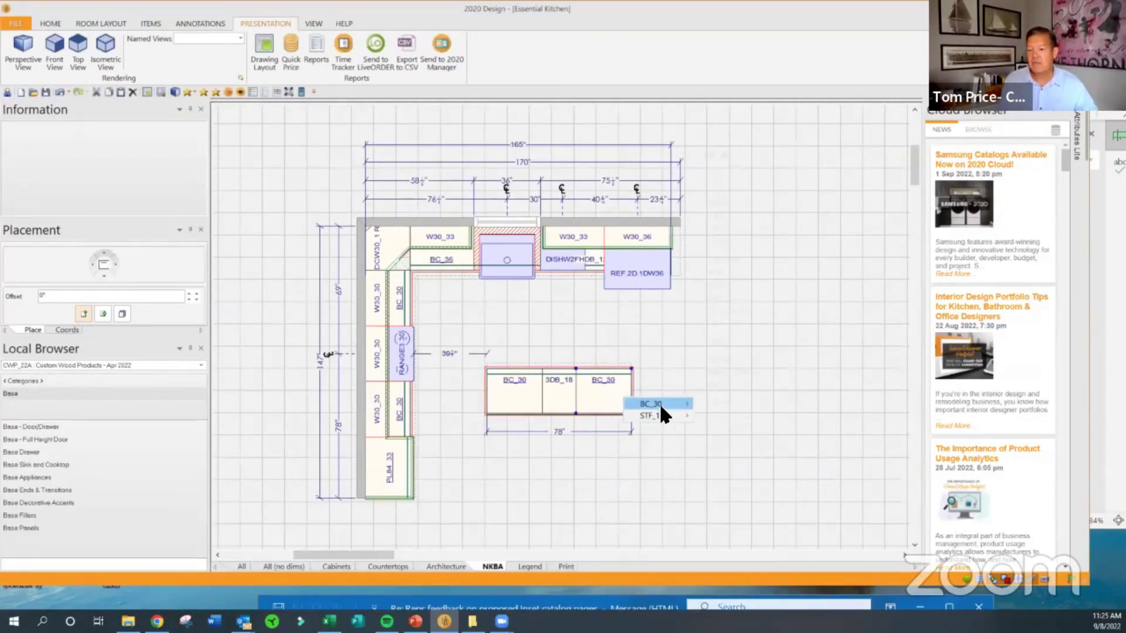
{"action": "mouse_move", "coordinate": [661, 407]}
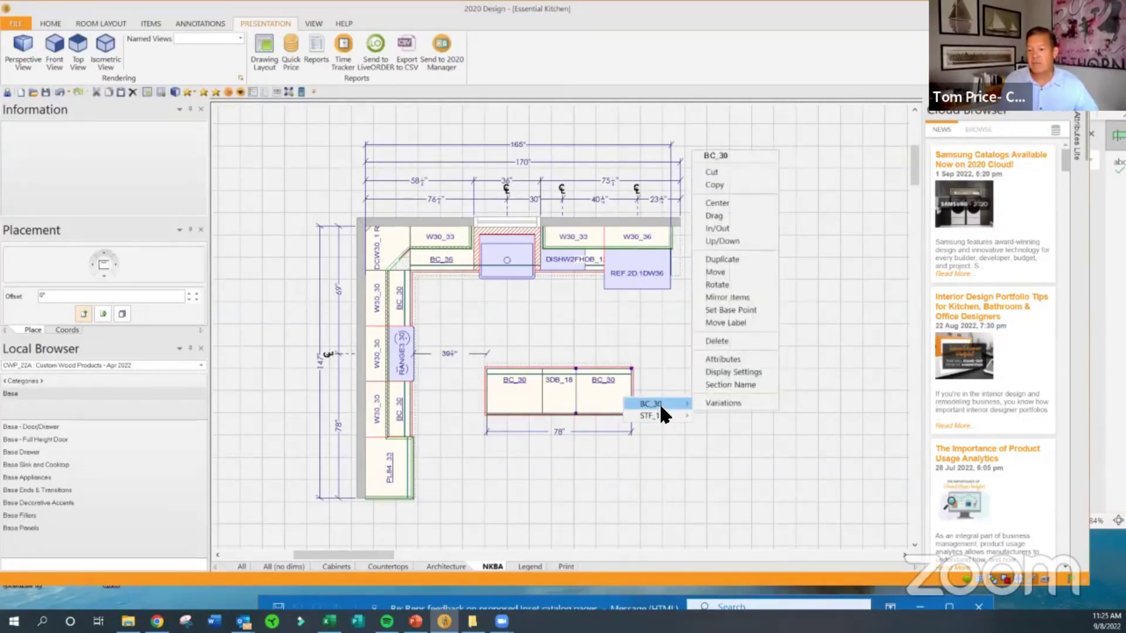
{"action": "left_click", "coordinate": [764, 358]}
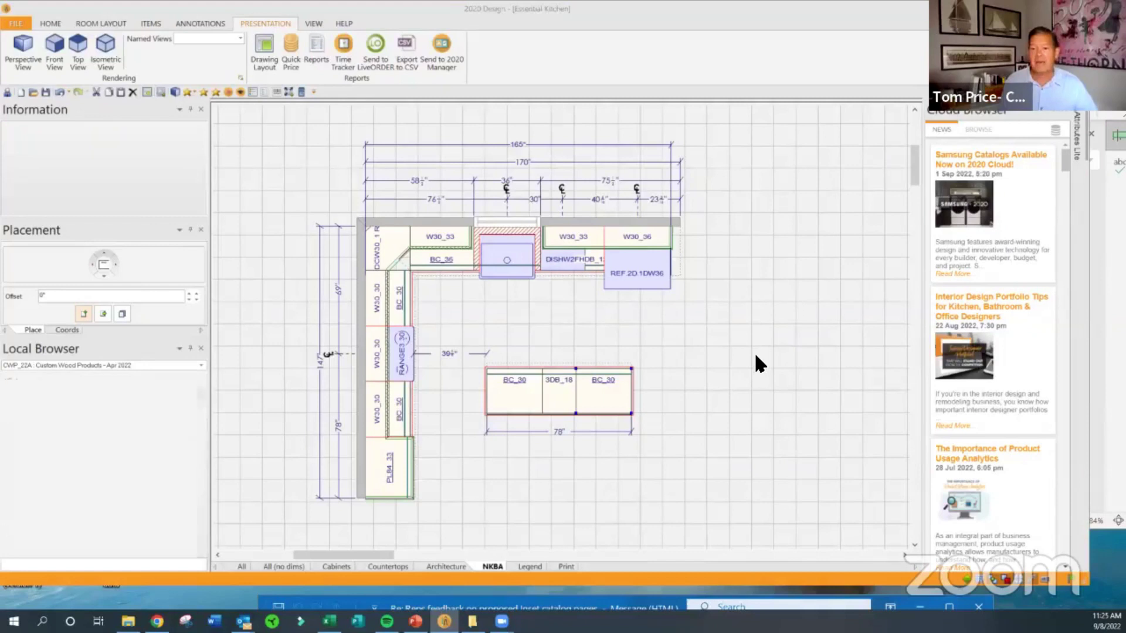
{"action": "left_click", "coordinate": [472, 41]}
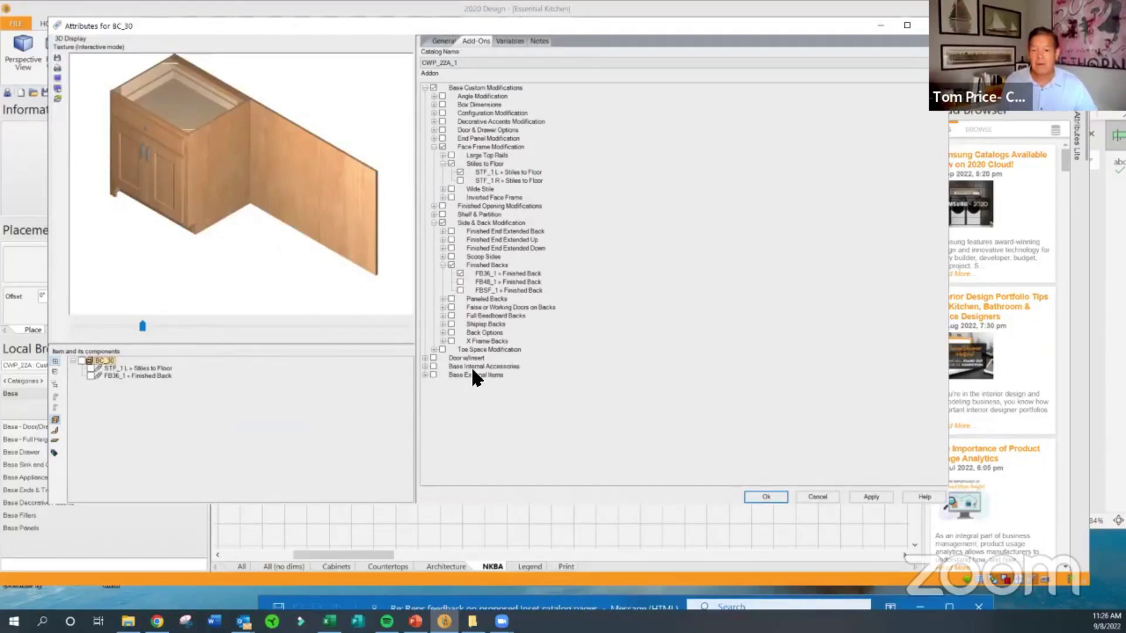
- Add two ROD_6 6-1/2" Roll-outs Behind a Double Door to the island's BC_30 base, with 1/4" thick floors and 21" depth
{"action": "left_click", "coordinate": [423, 366]}
{"action": "left_click", "coordinate": [434, 383]}
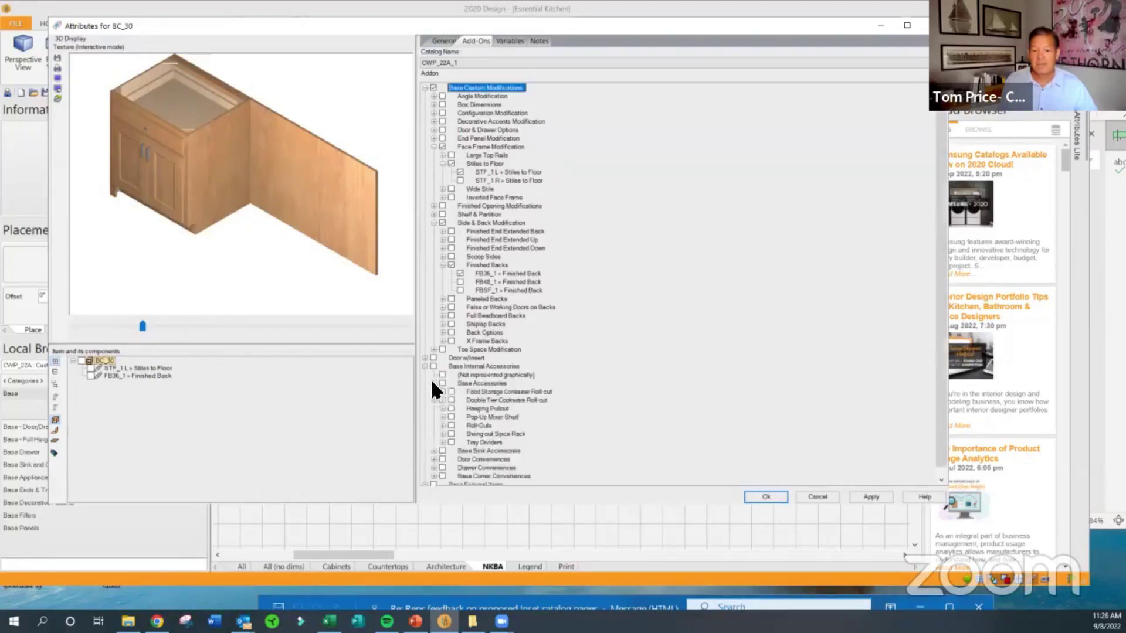
{"action": "left_click", "coordinate": [443, 426]}
{"action": "scroll", "coordinate": [674, 322], "scroll_direction": "down", "scroll_amount": 1}
{"action": "scroll", "coordinate": [684, 313], "scroll_direction": "down", "scroll_amount": 4}
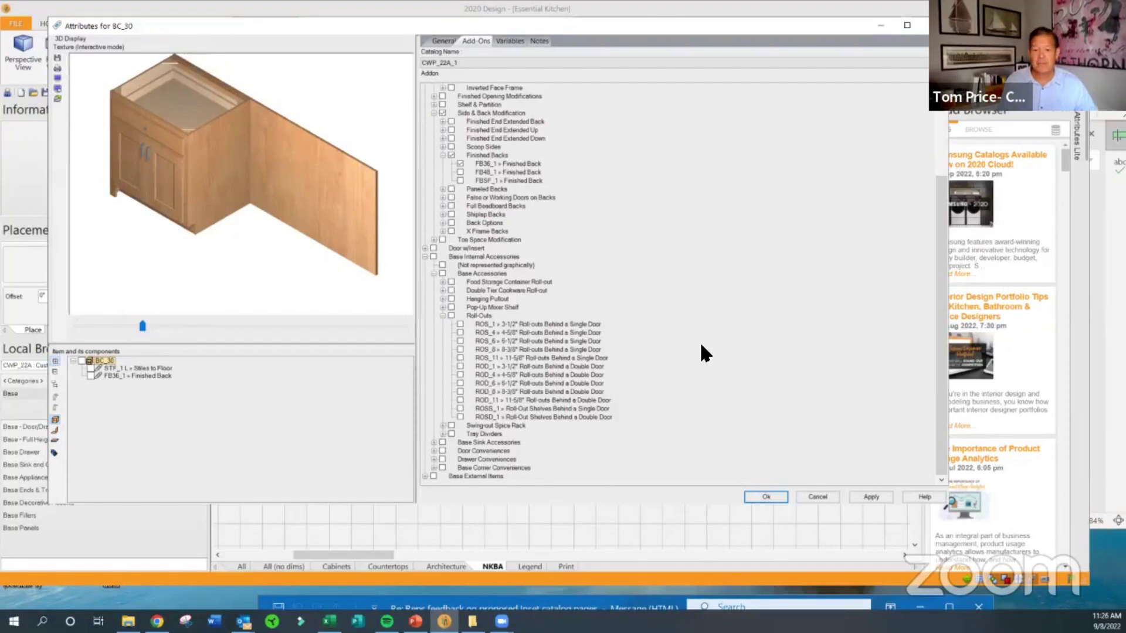
{"action": "left_click", "coordinate": [459, 385]}
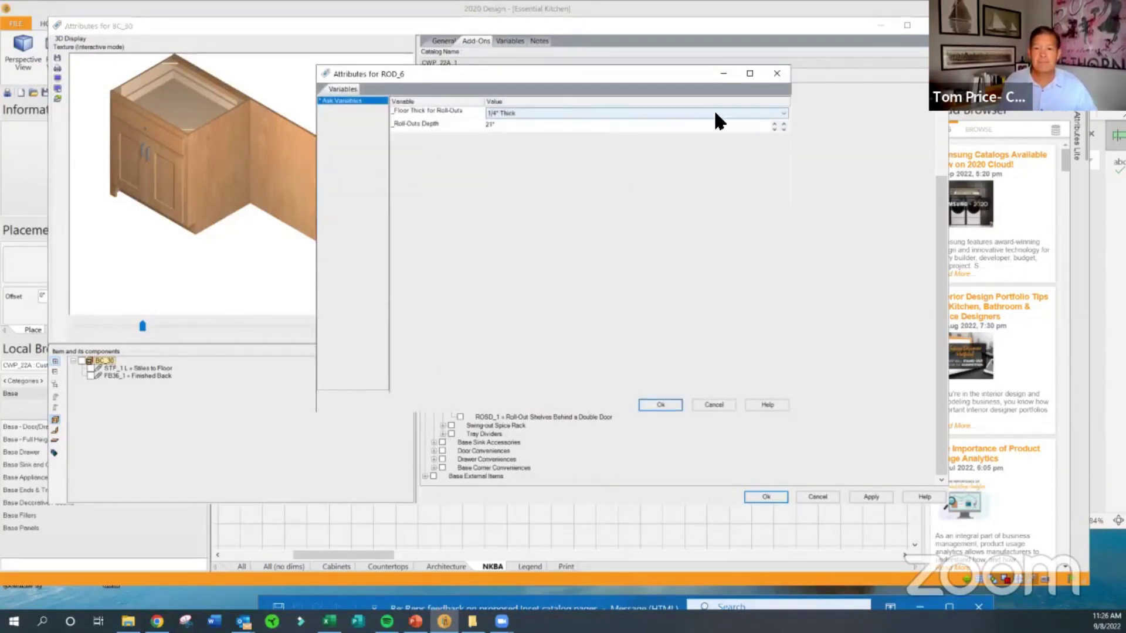
{"action": "left_click", "coordinate": [660, 404]}
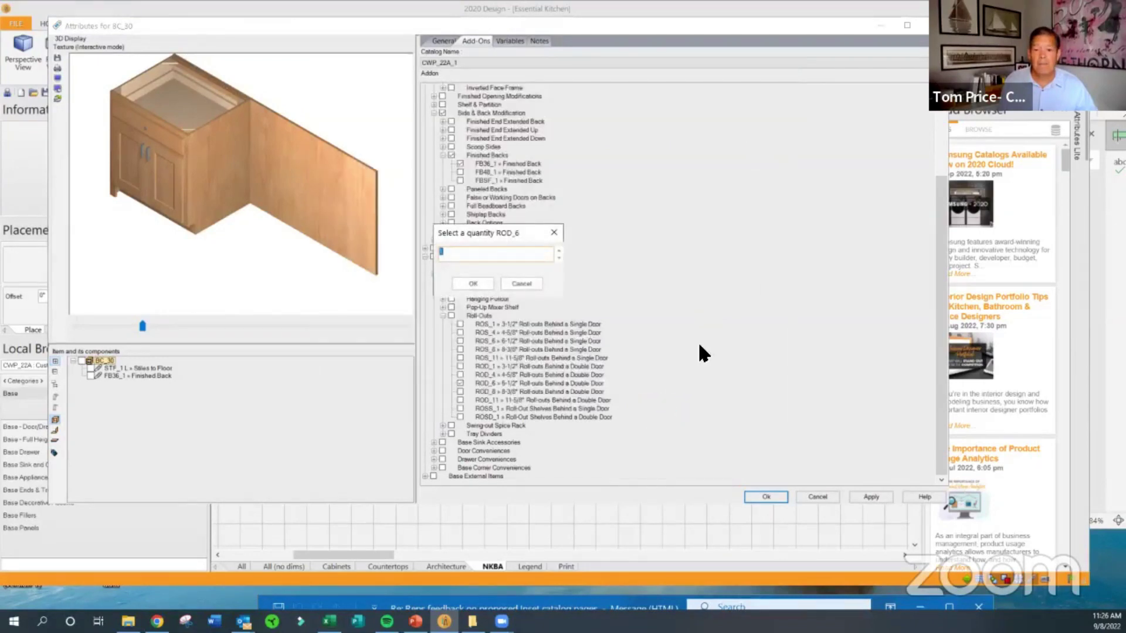
{"action": "type", "text": "2"}
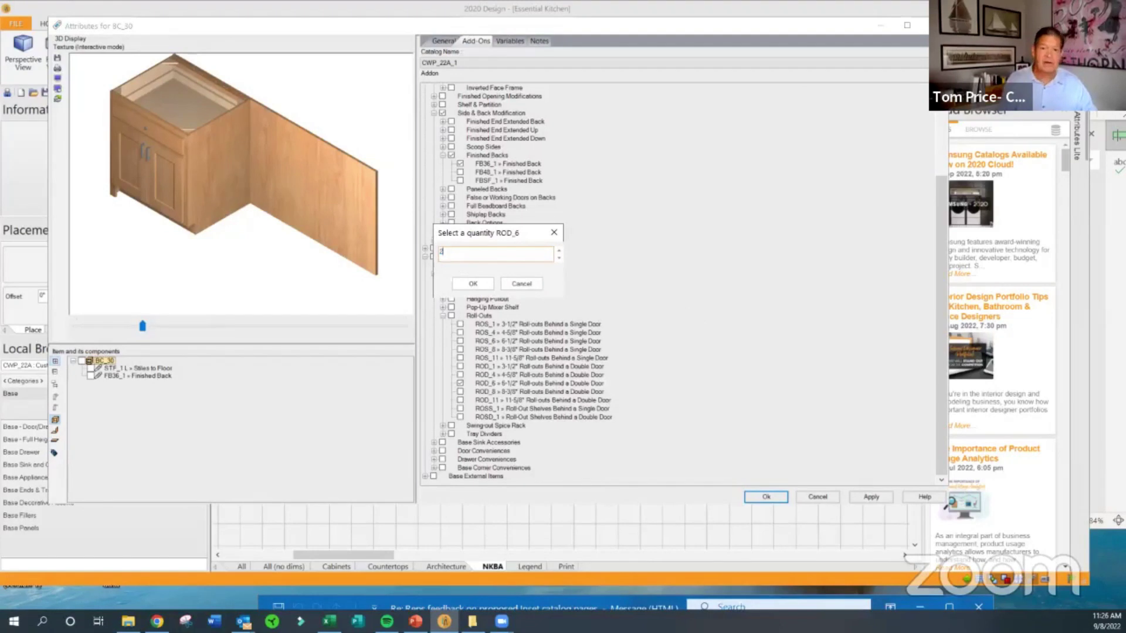
{"action": "left_click", "coordinate": [473, 284]}
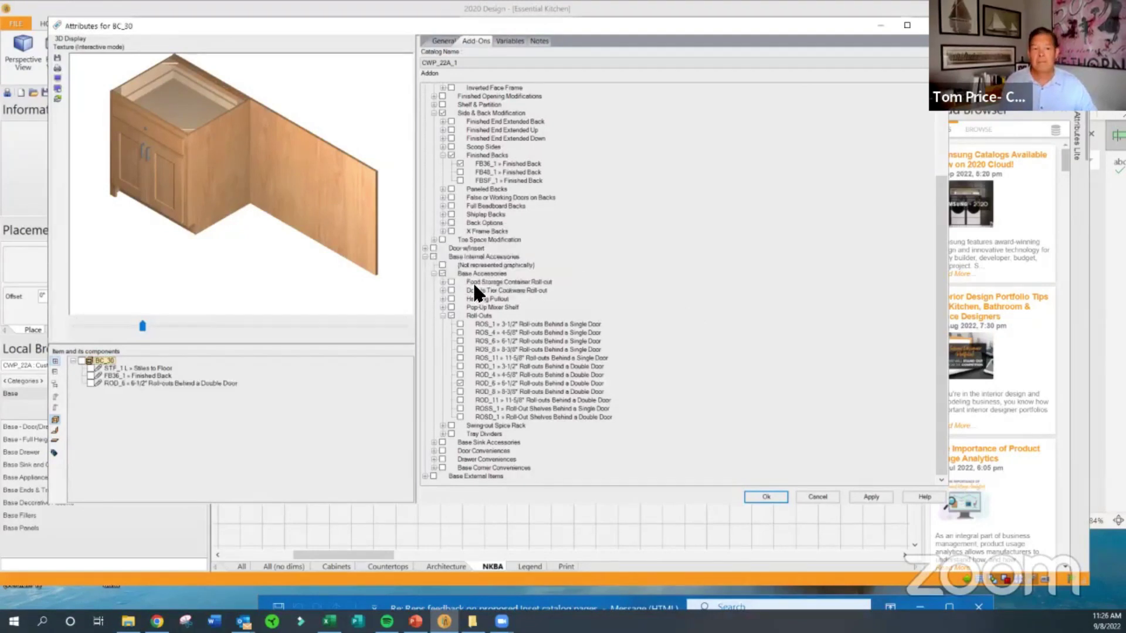
{"action": "left_click", "coordinate": [870, 493]}
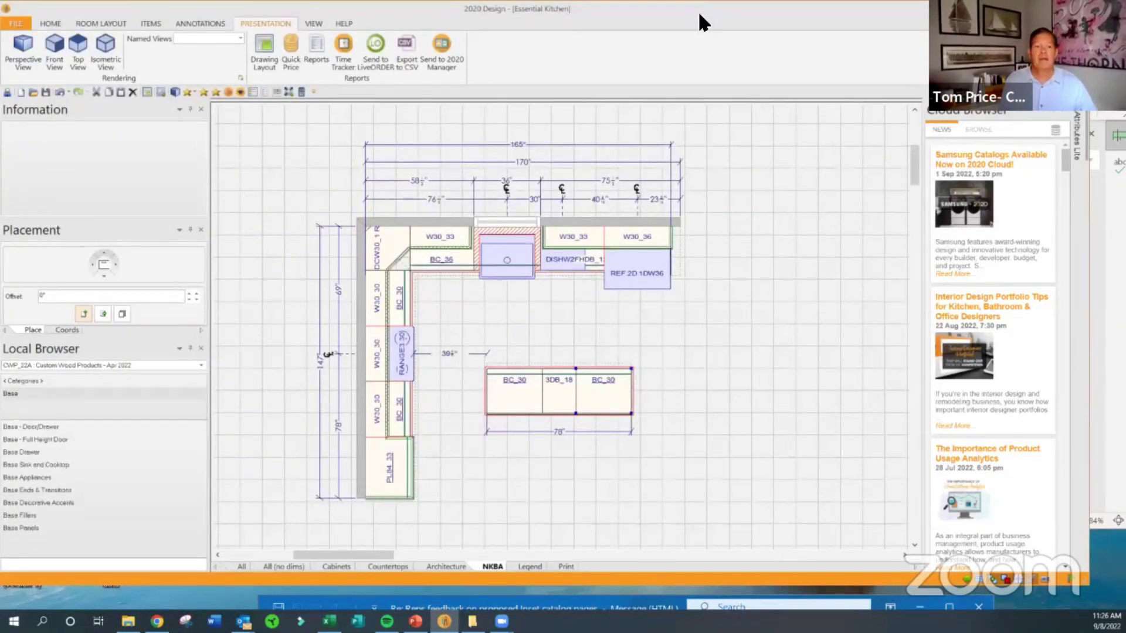
- Switch the local catalog to CWP Idea Center : For v22
{"action": "left_click_drag", "start_coordinate": [703, 10], "coordinate": [708, 10]}
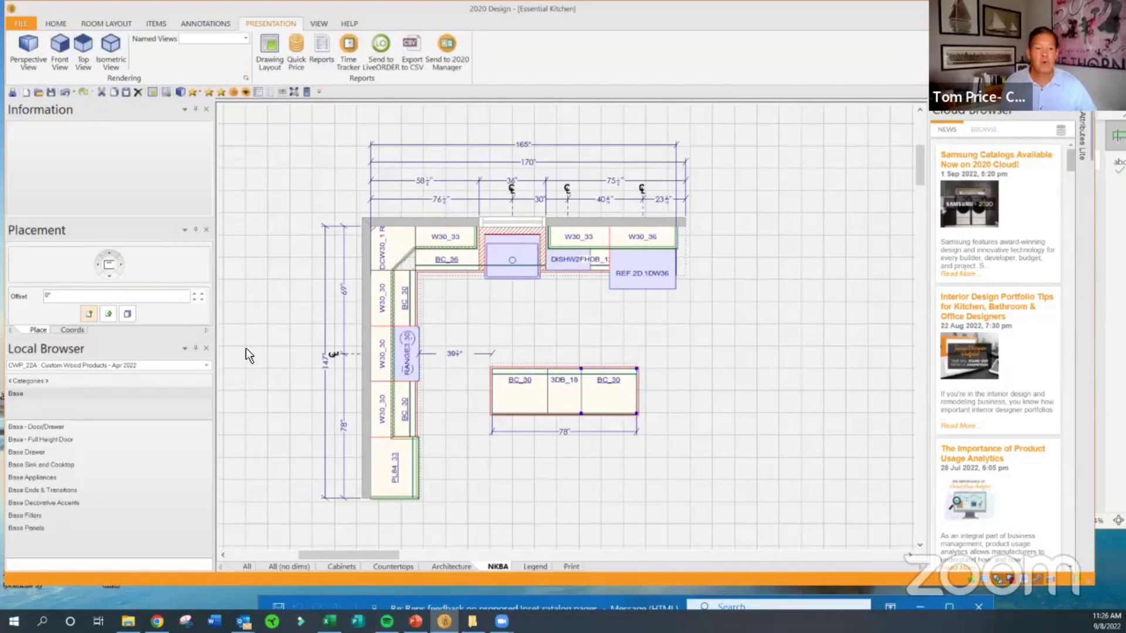
{"action": "left_click", "coordinate": [205, 364]}
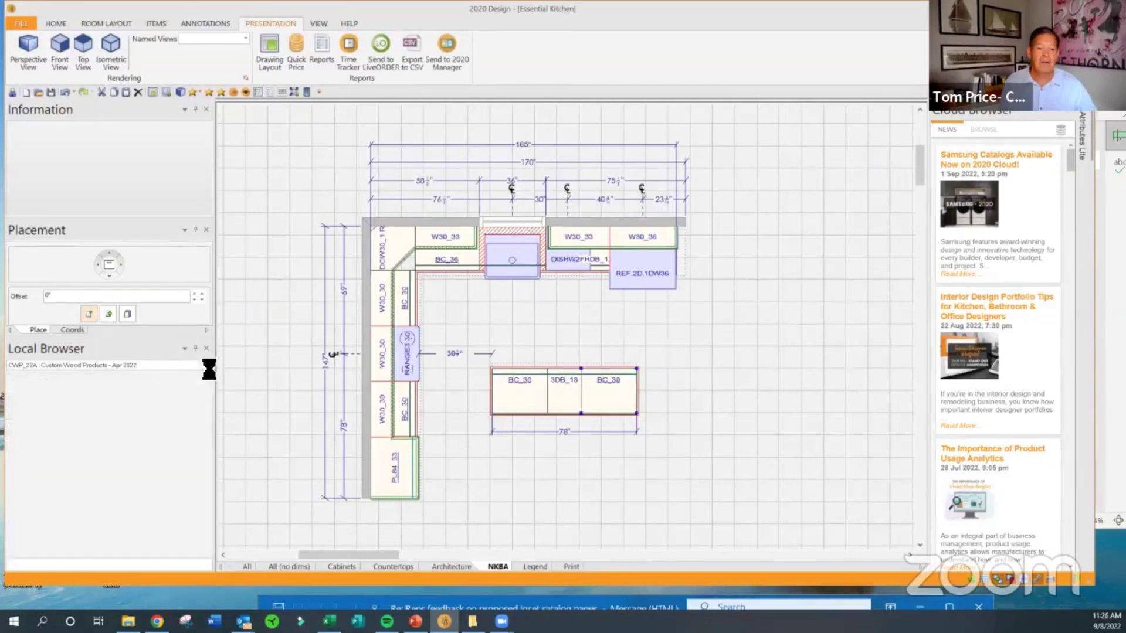
{"action": "left_click_drag", "start_coordinate": [206, 262], "coordinate": [206, 338]}
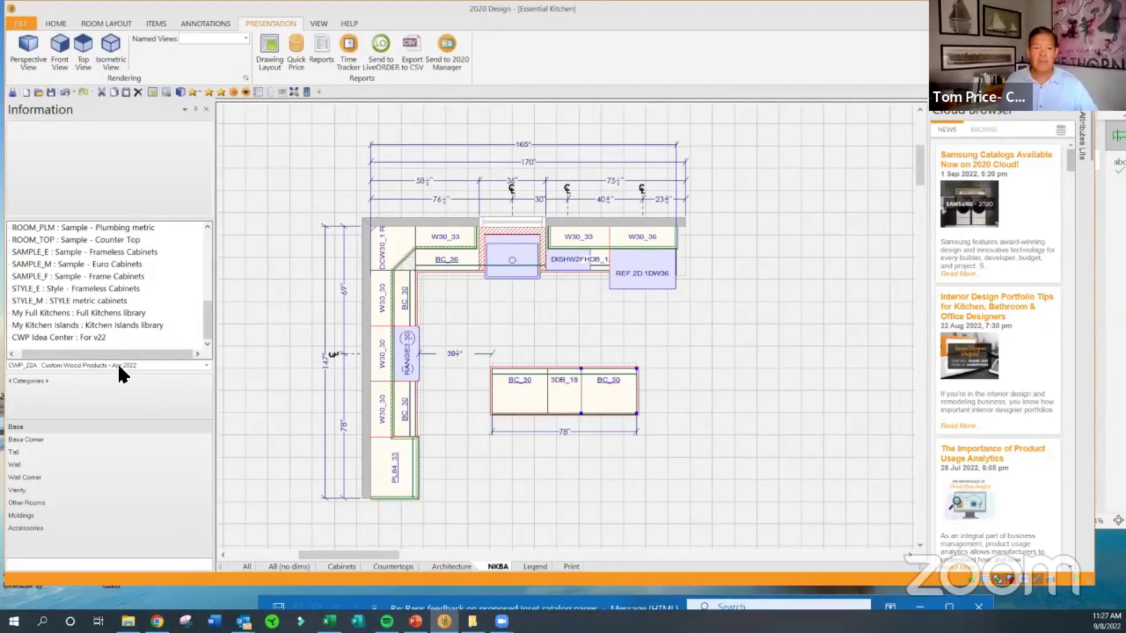
{"action": "left_click", "coordinate": [100, 339]}
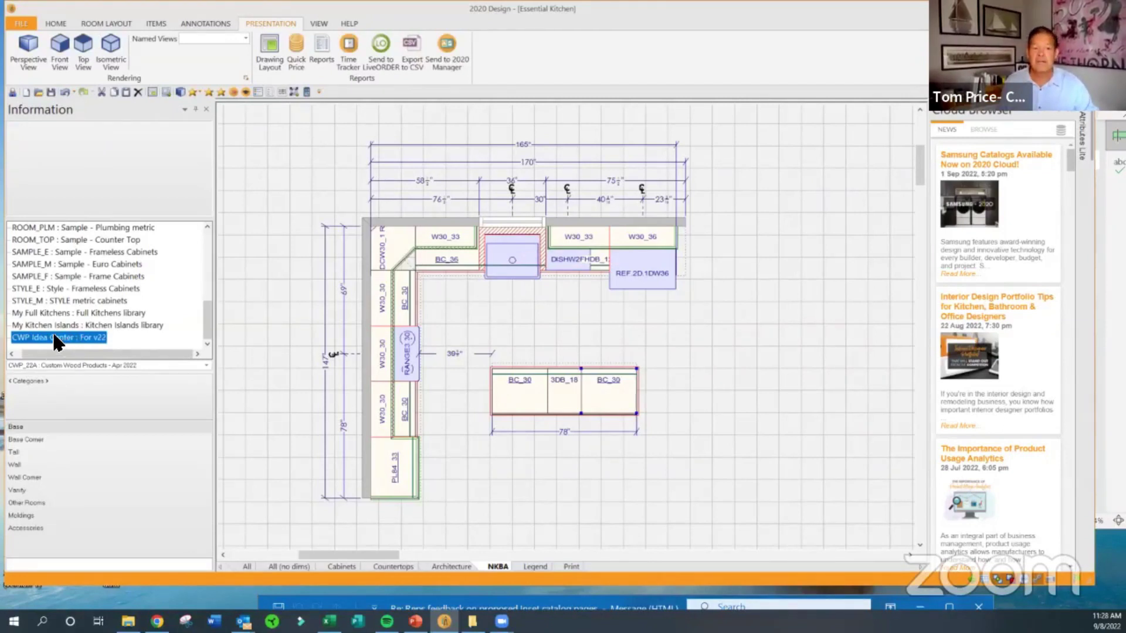
{"action": "left_click", "coordinate": [56, 338]}
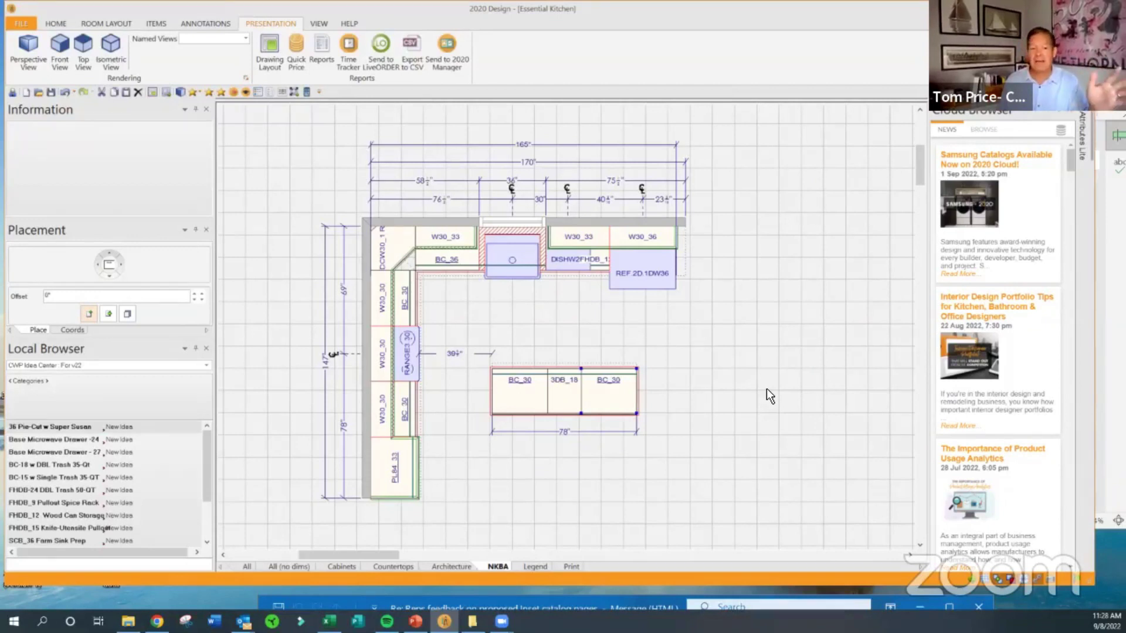
- Place the SCB_36 Farm Sink Prep idea in the open floor area beyond the refrigerator and open the SCB_36 base's attributes
{"action": "left_click_drag", "start_coordinate": [205, 460], "coordinate": [206, 500]}
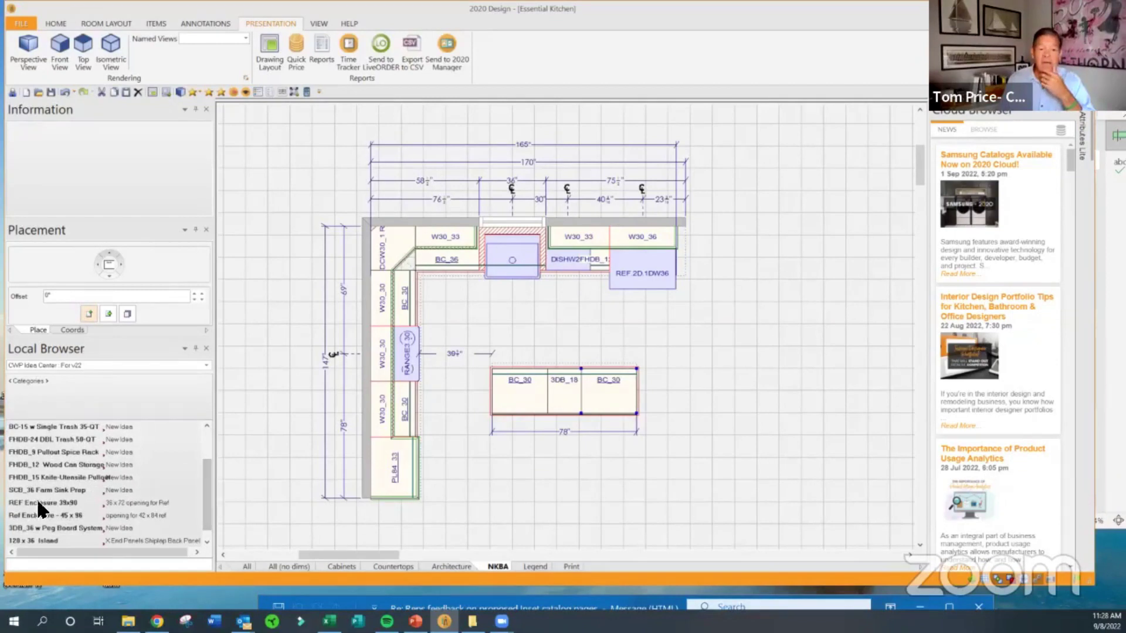
{"action": "left_click_drag", "start_coordinate": [25, 489], "coordinate": [754, 217]}
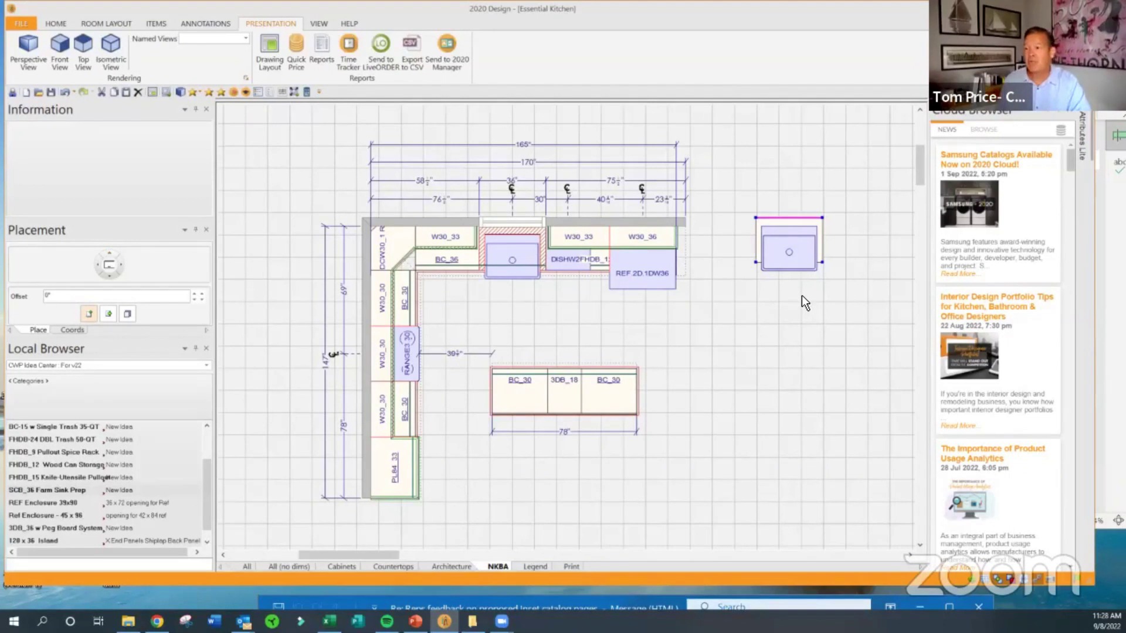
{"action": "right_click", "coordinate": [803, 219]}
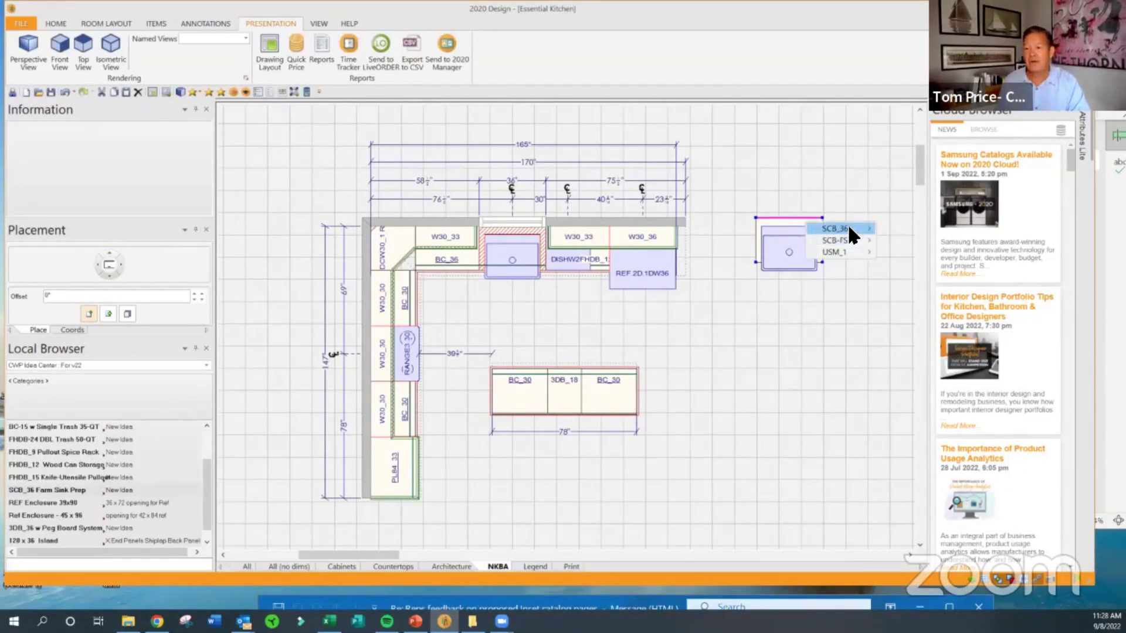
{"action": "mouse_move", "coordinate": [848, 228]}
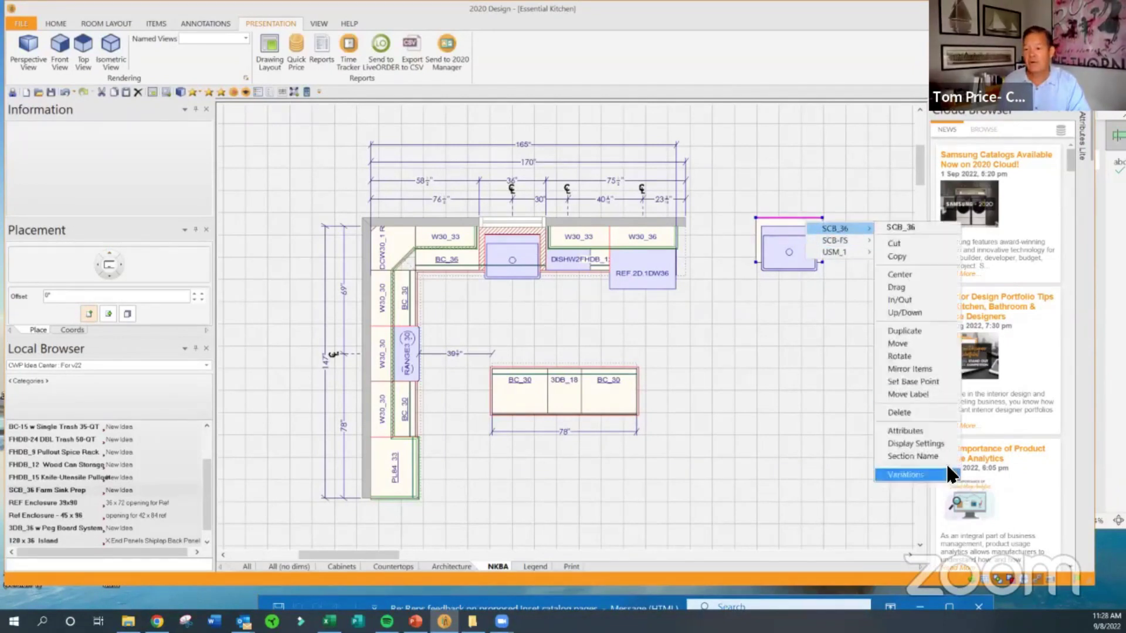
{"action": "left_click", "coordinate": [927, 430]}
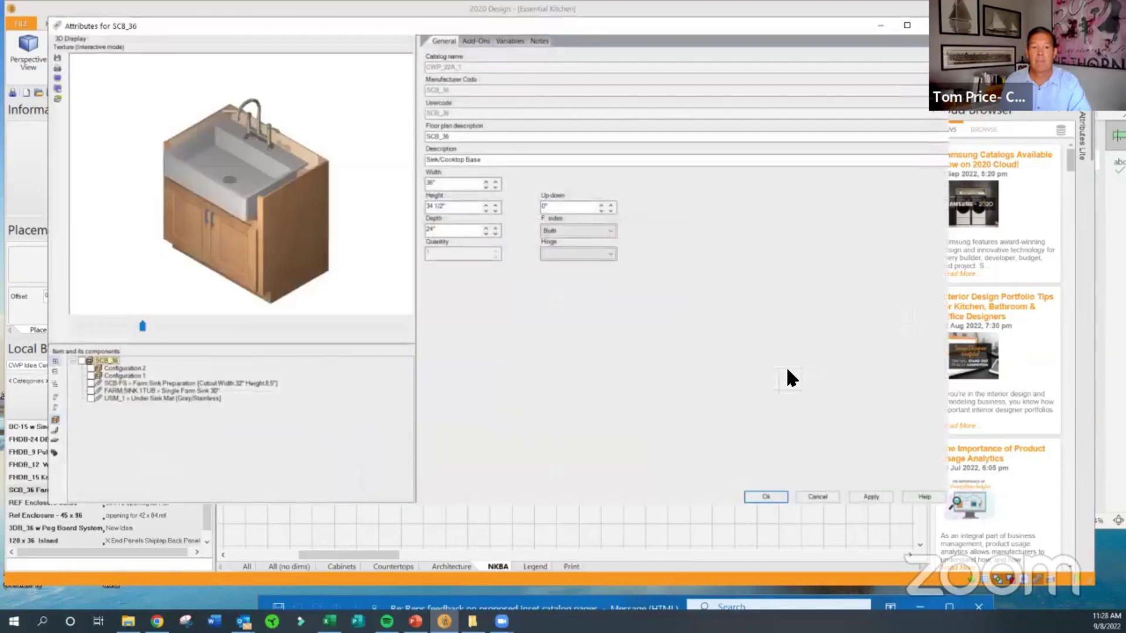
- Inspect the SCB_36 farm sink base's 3D preview from several angles, review its add-ons, and accept the attributes
{"action": "left_click_drag", "start_coordinate": [306, 247], "coordinate": [310, 247]}
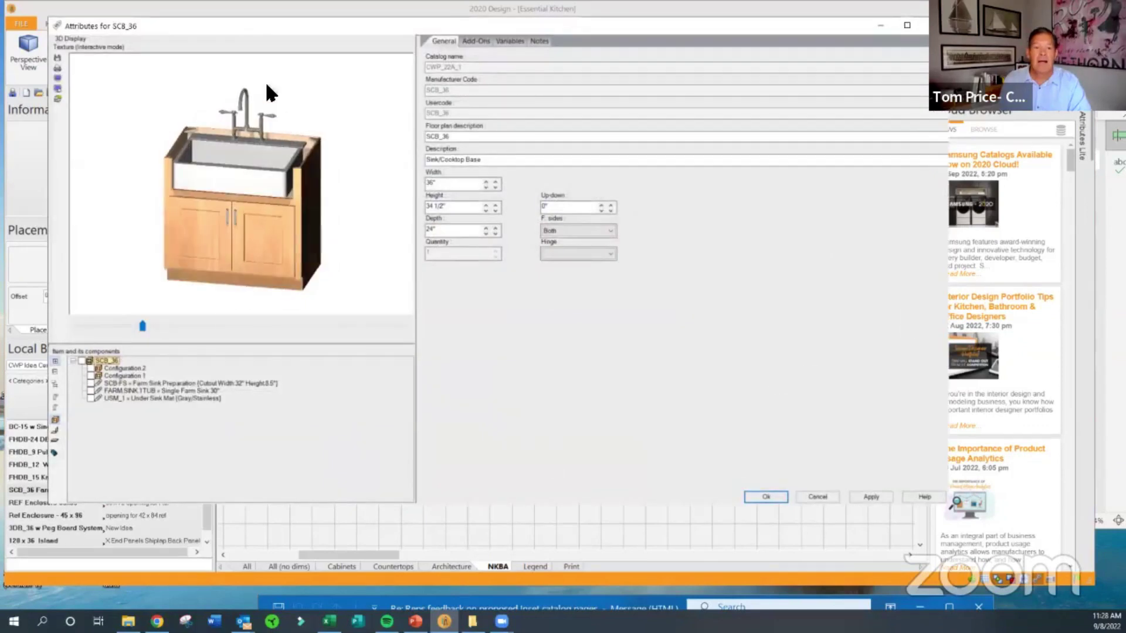
{"action": "left_click_drag", "start_coordinate": [269, 125], "coordinate": [270, 137]}
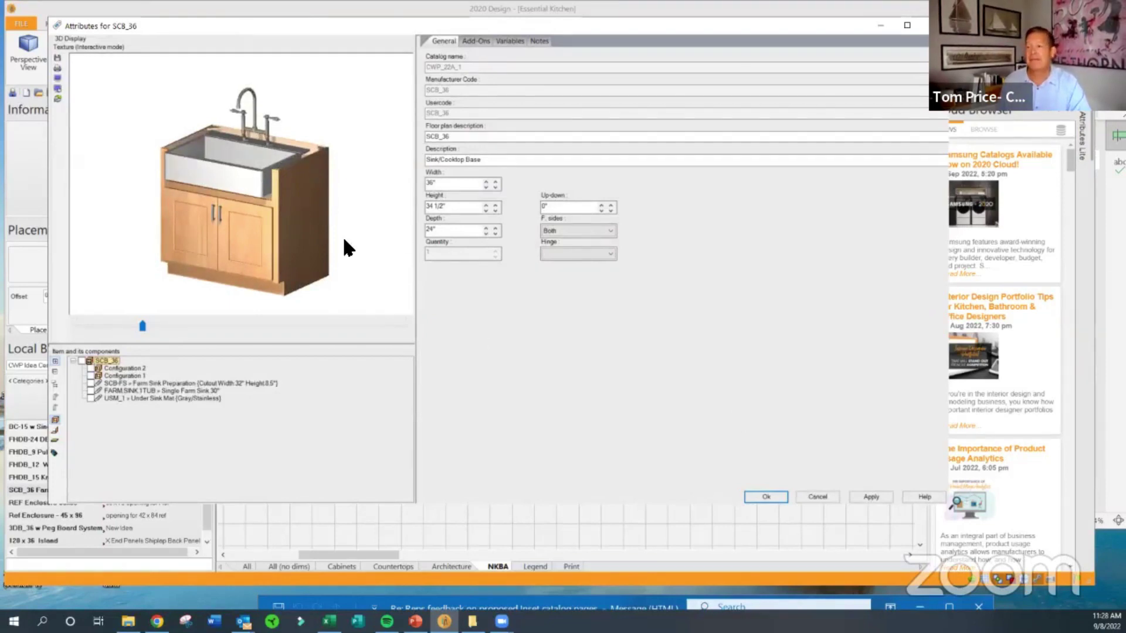
{"action": "left_click_drag", "start_coordinate": [324, 249], "coordinate": [312, 247]}
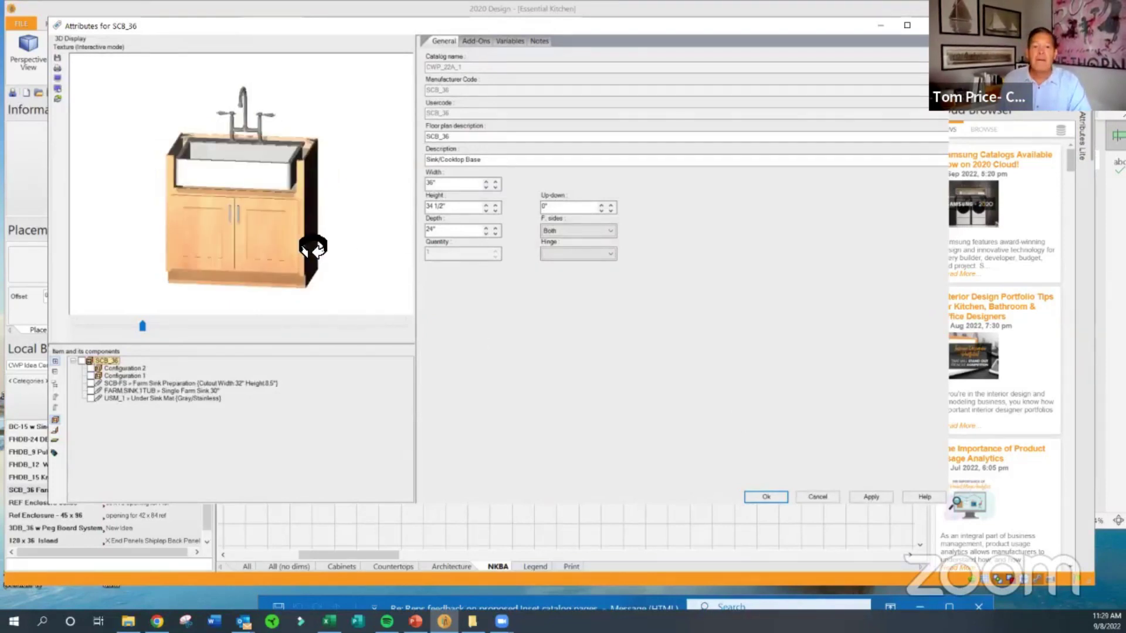
{"action": "left_click", "coordinate": [475, 41]}
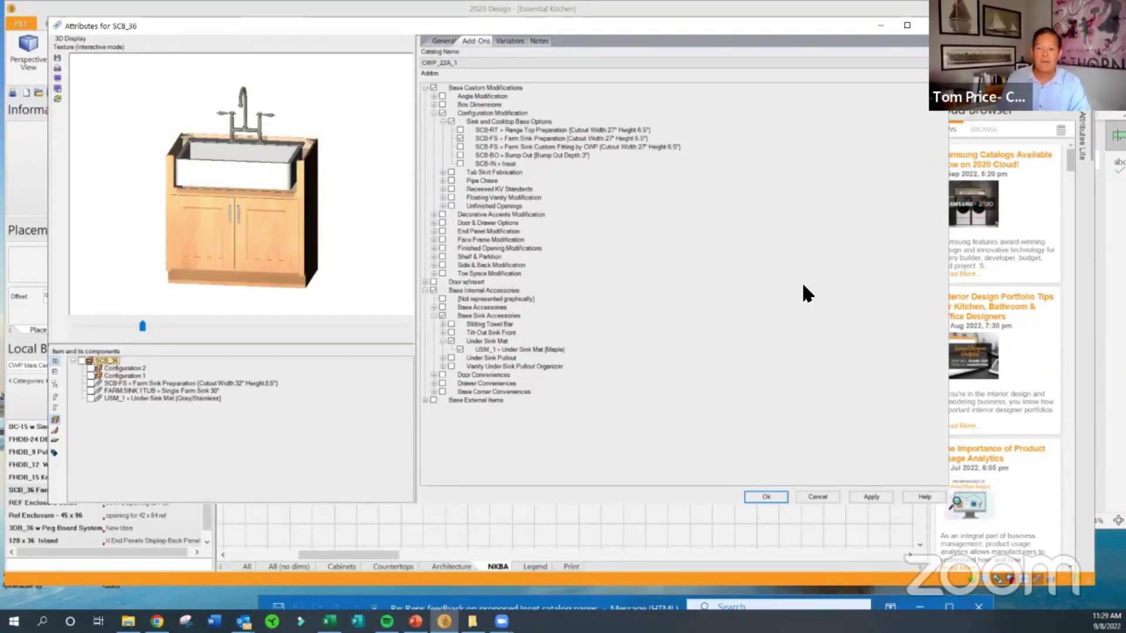
{"action": "left_click", "coordinate": [878, 497]}
{"action": "left_click", "coordinate": [764, 498]}
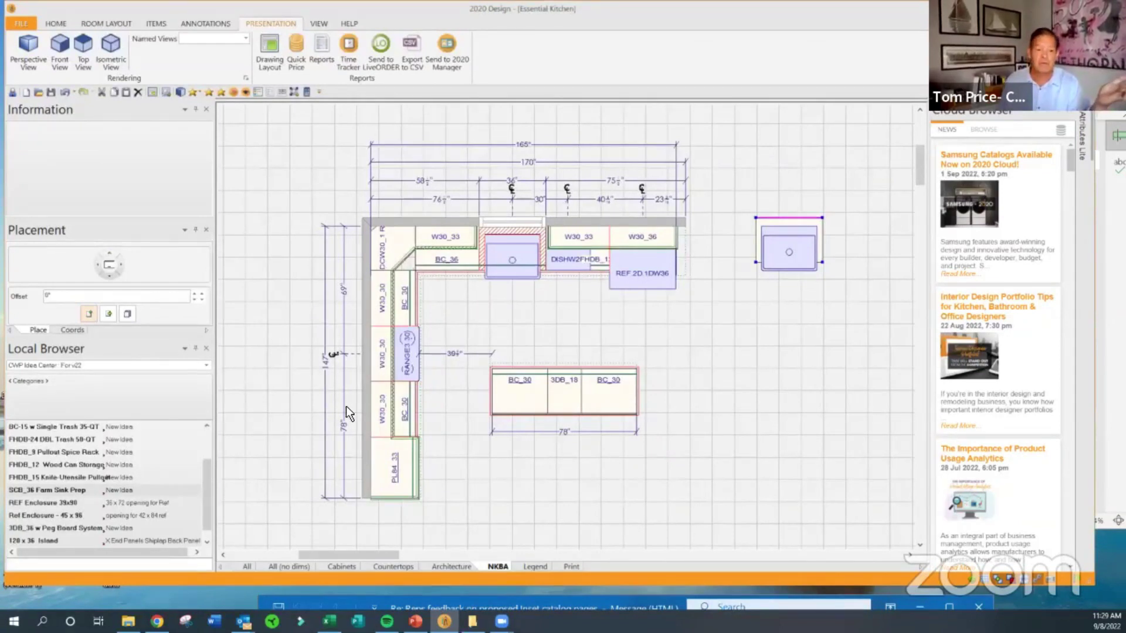
- Place the 3DB_36 w Peg Board System idea between the island and the loose farm sink base, and open the 3DB_36 attributes
{"action": "left_click_drag", "start_coordinate": [207, 475], "coordinate": [207, 489]}
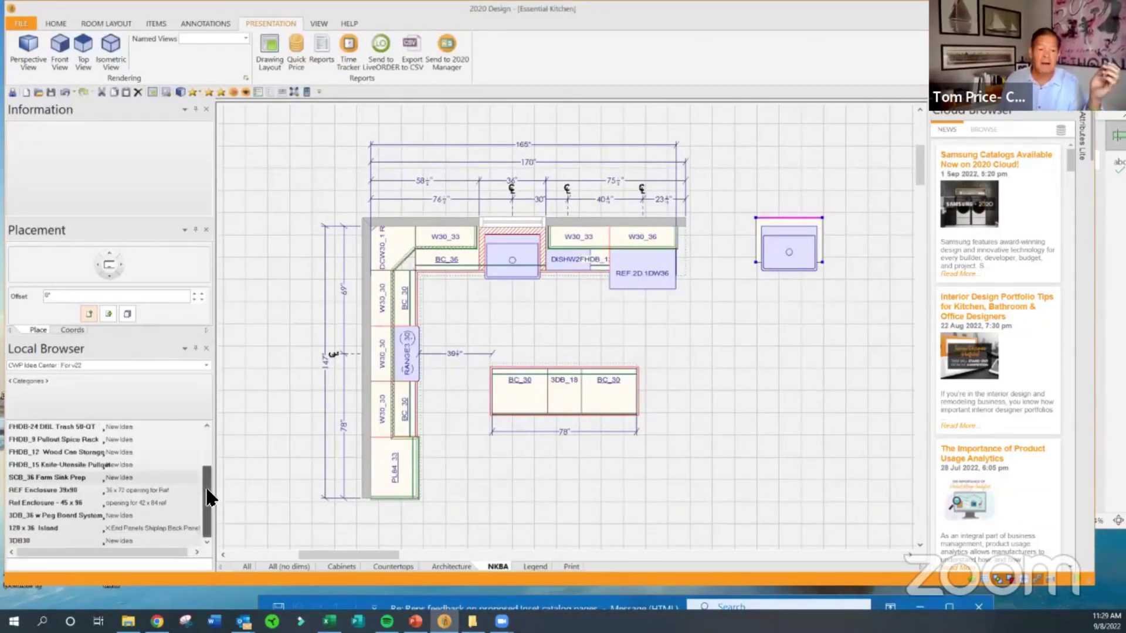
{"action": "left_click", "coordinate": [36, 514]}
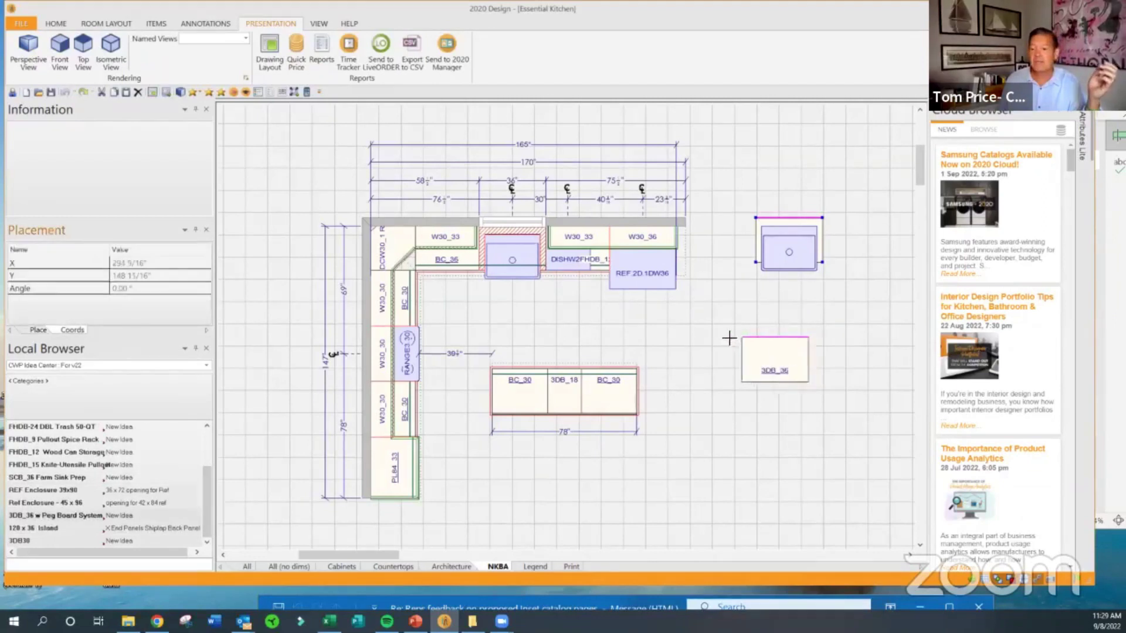
{"action": "left_click", "coordinate": [708, 319]}
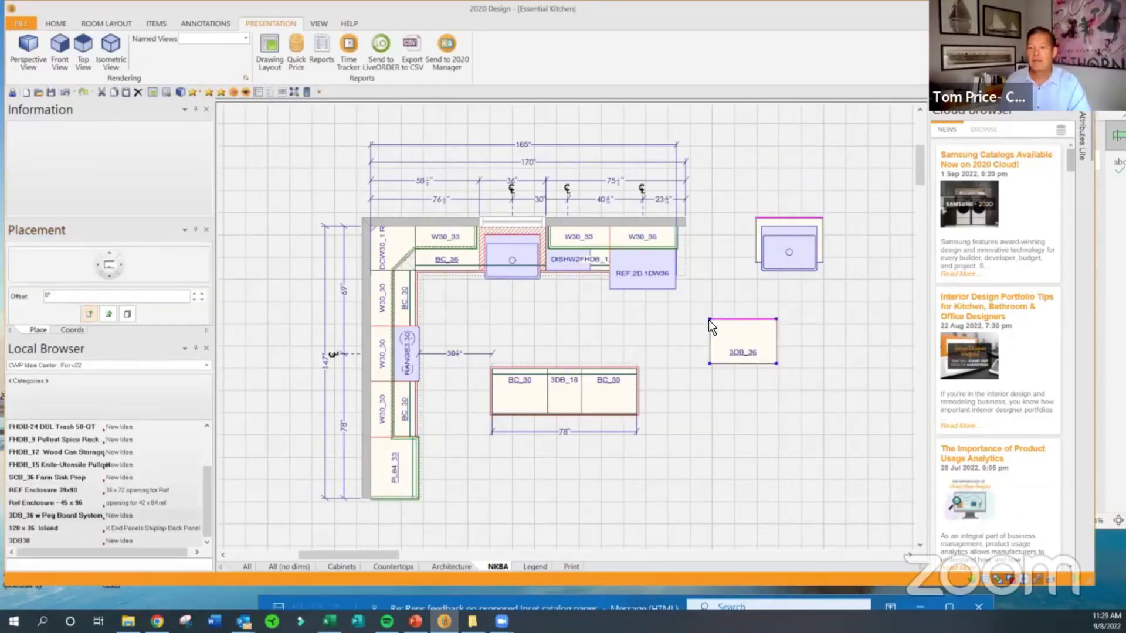
{"action": "right_click", "coordinate": [749, 336]}
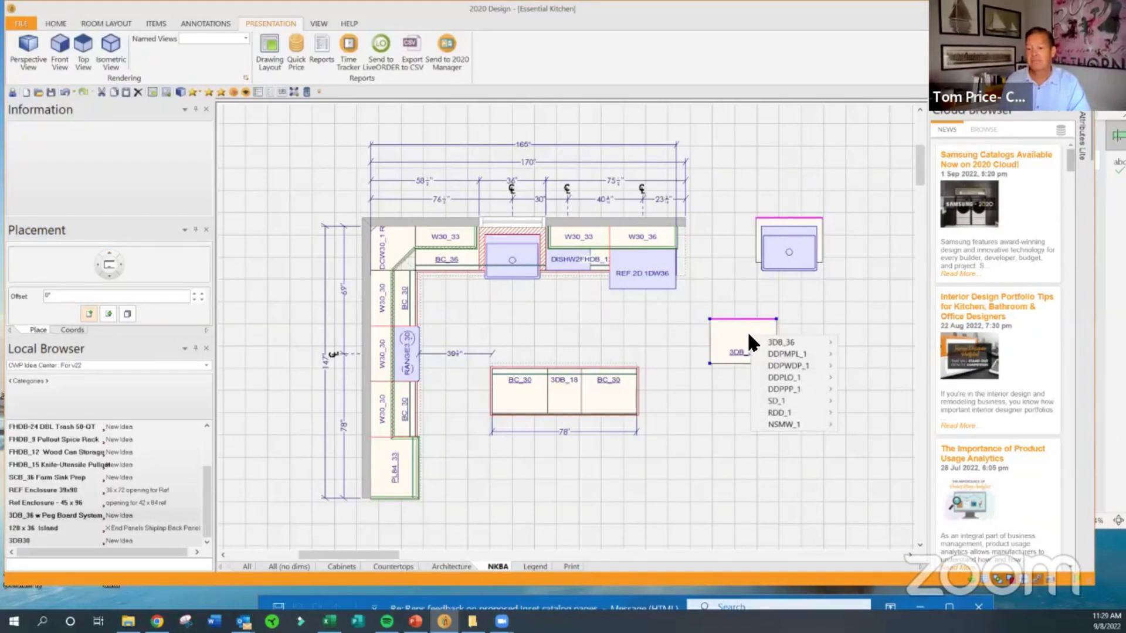
{"action": "mouse_move", "coordinate": [777, 340]}
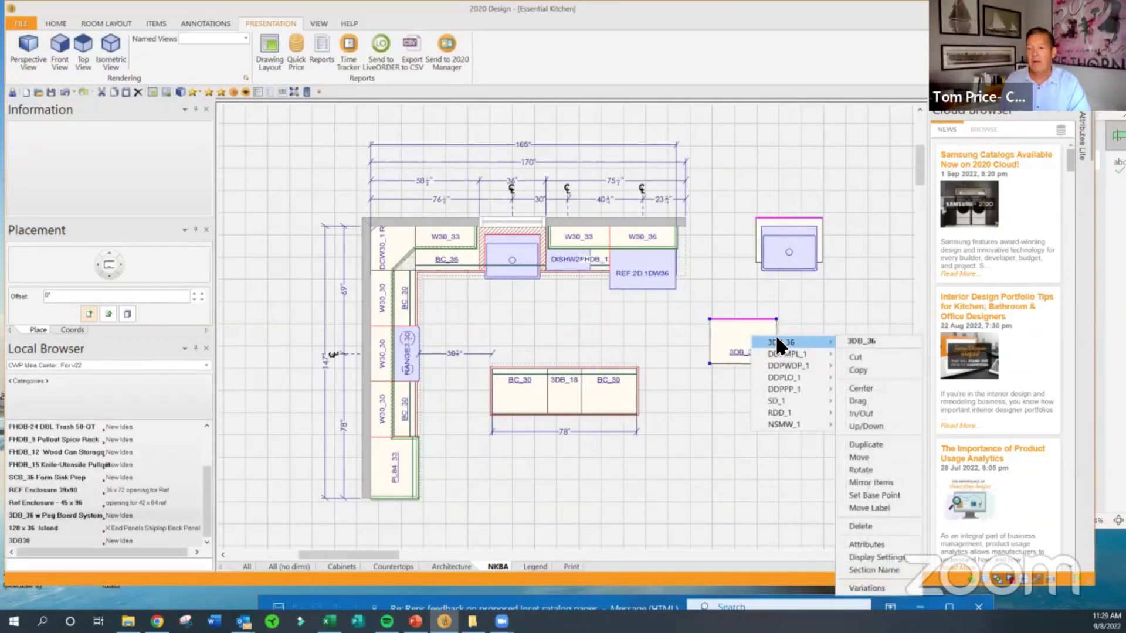
{"action": "left_click", "coordinate": [892, 539]}
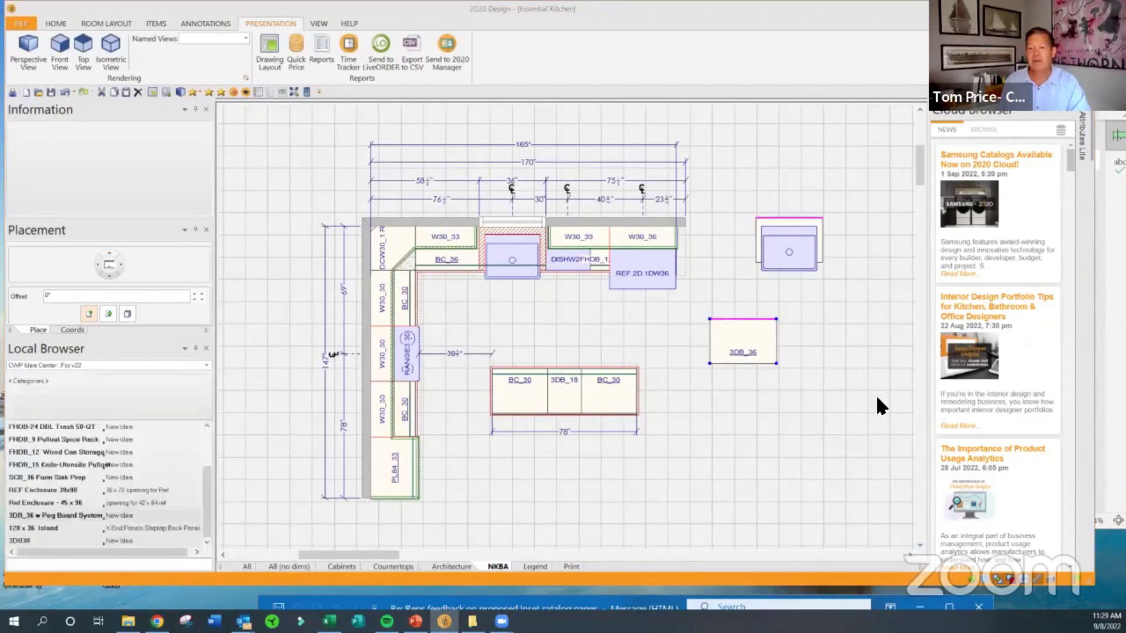
- Inspect the 3DB_36 drawer base's 3D preview from several angles, review its drawer convenience add-ons, and accept the attributes
{"action": "left_click_drag", "start_coordinate": [329, 230], "coordinate": [334, 214]}
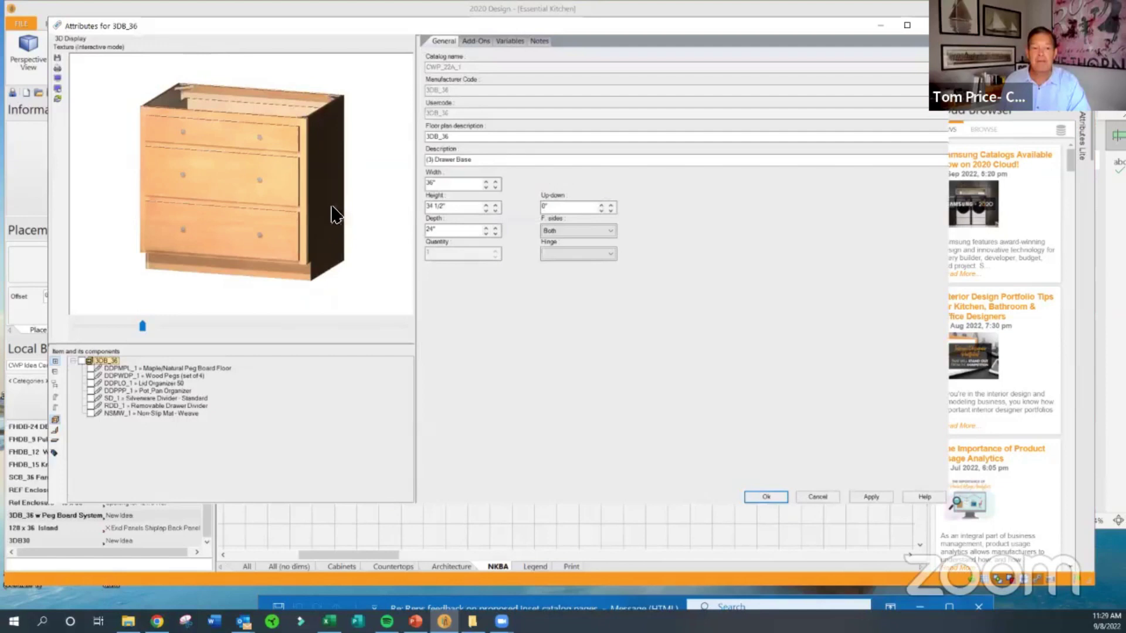
{"action": "left_click_drag", "start_coordinate": [327, 171], "coordinate": [327, 156]}
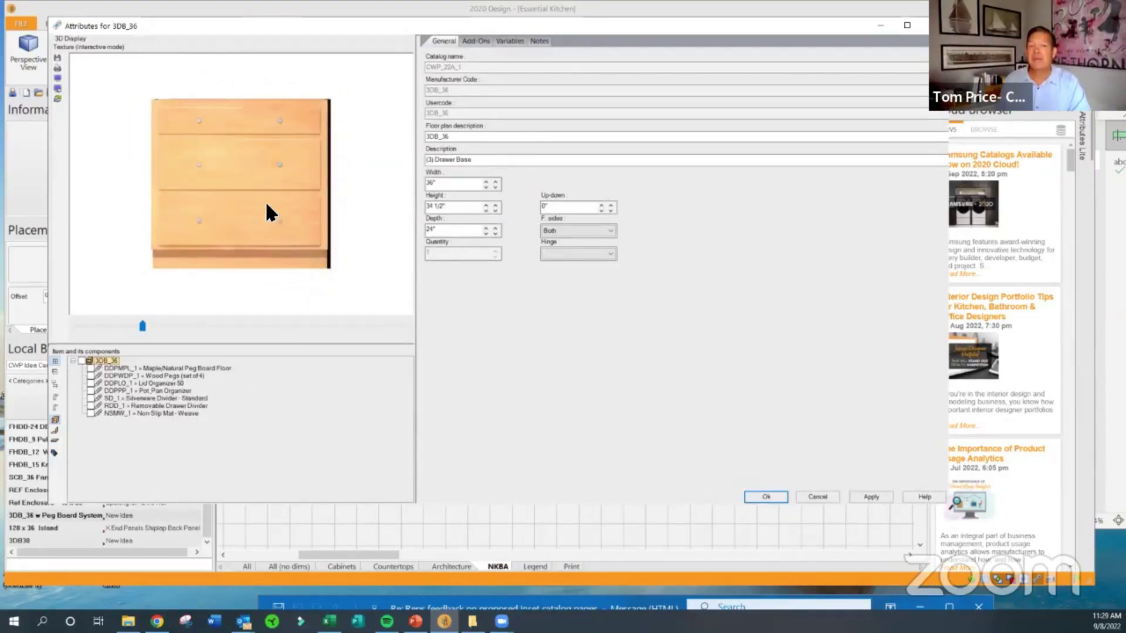
{"action": "left_click_drag", "start_coordinate": [294, 184], "coordinate": [332, 181]}
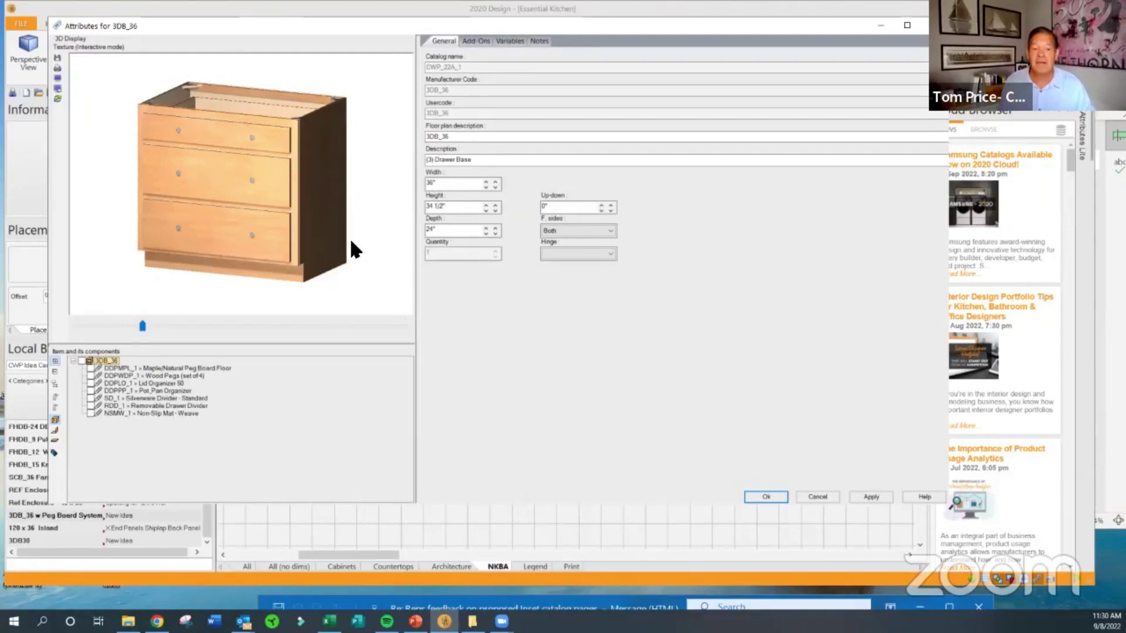
{"action": "left_click_drag", "start_coordinate": [272, 184], "coordinate": [296, 196]}
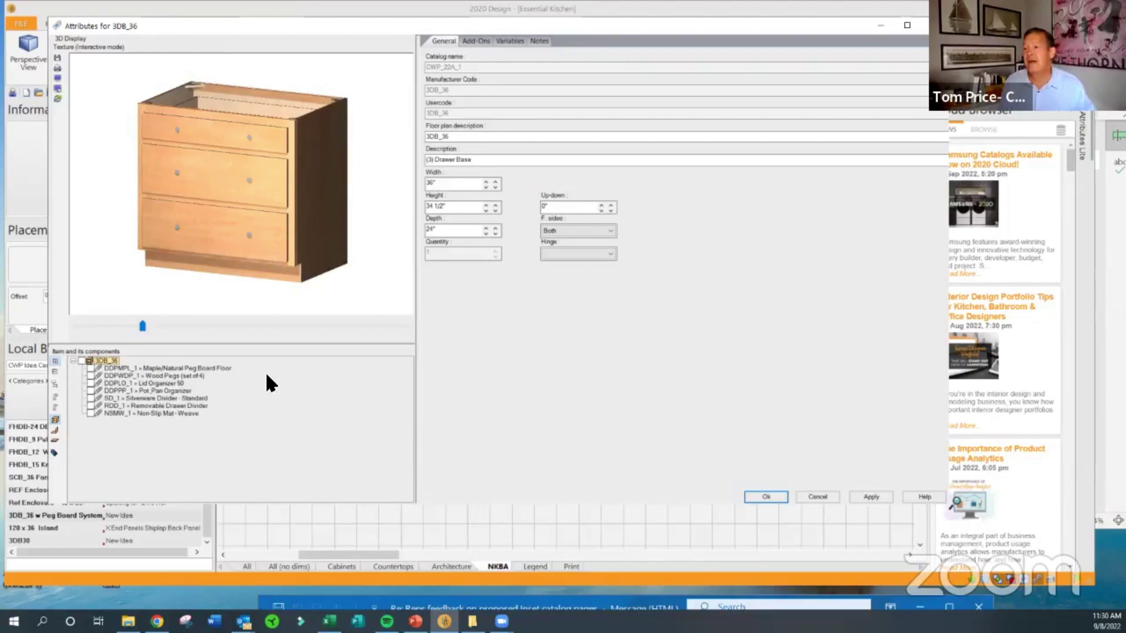
{"action": "left_click_drag", "start_coordinate": [248, 191], "coordinate": [280, 204]}
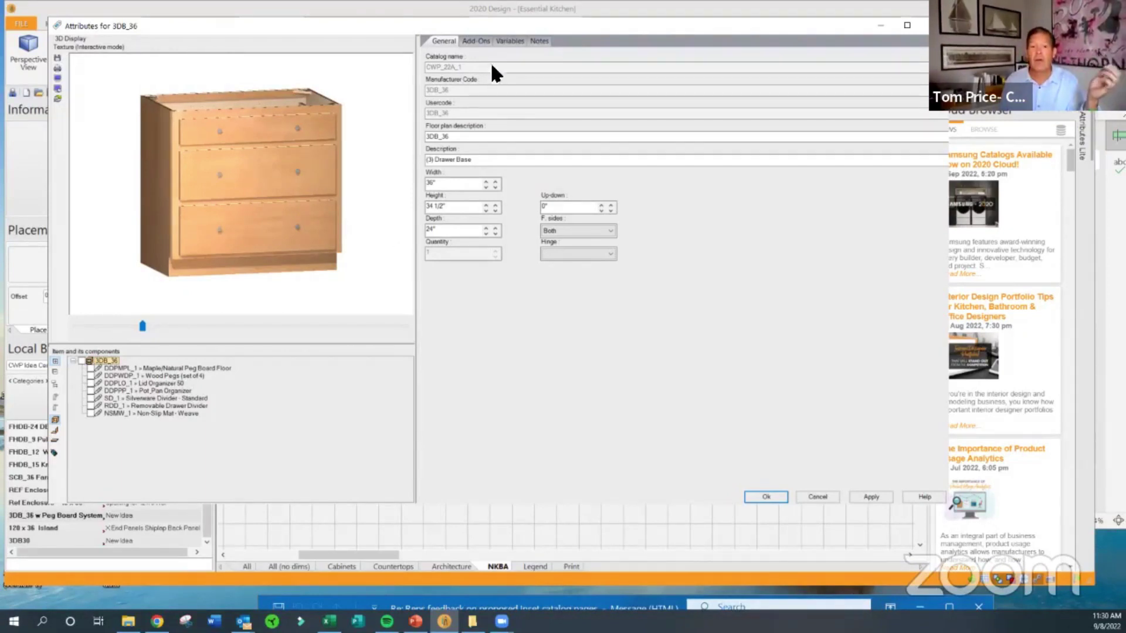
{"action": "left_click", "coordinate": [476, 42]}
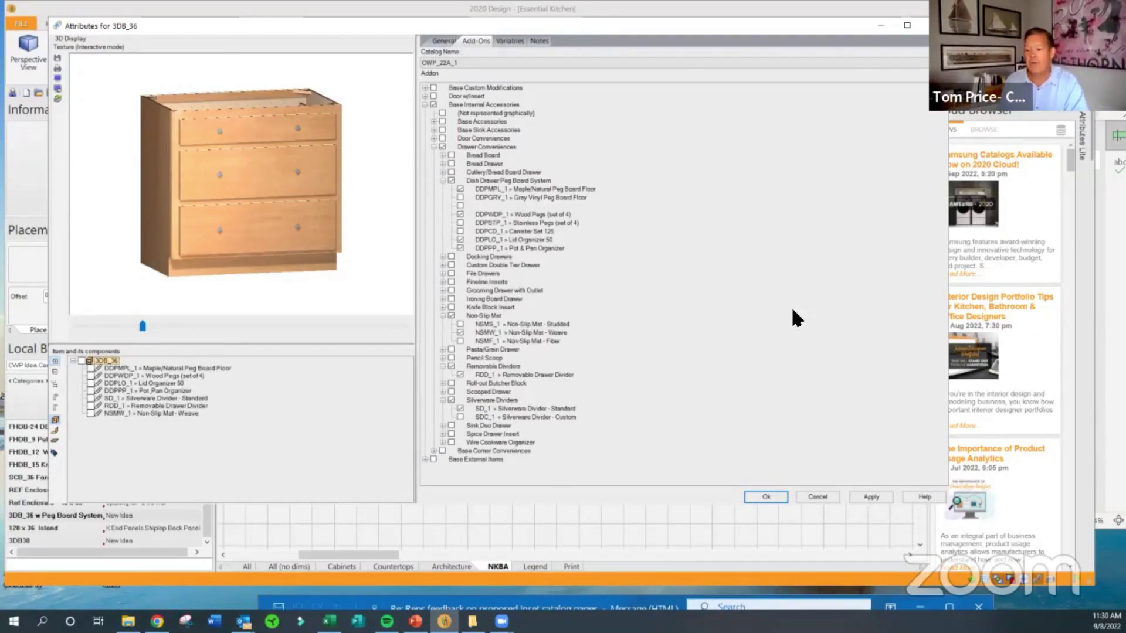
{"action": "left_click", "coordinate": [878, 498]}
{"action": "left_click", "coordinate": [780, 497]}
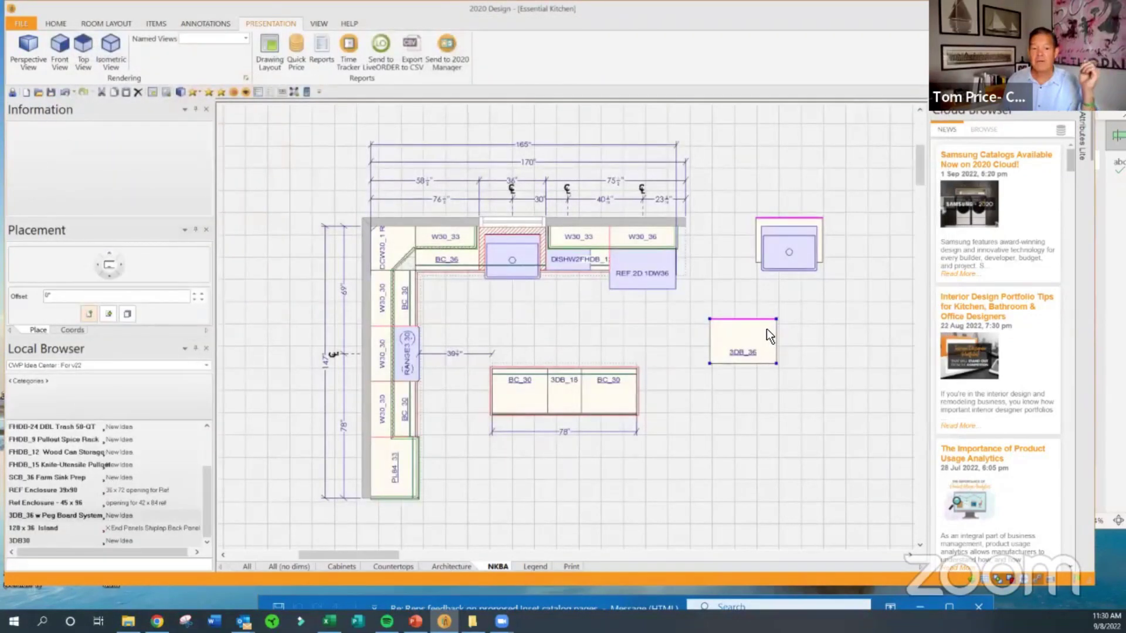
- Replace the loose 3DB_36 drawer base with a 3DB_30 from the Custom Wood Products - Apr 2022 catalog and check its attached add-ons
{"action": "left_click", "coordinate": [68, 362]}
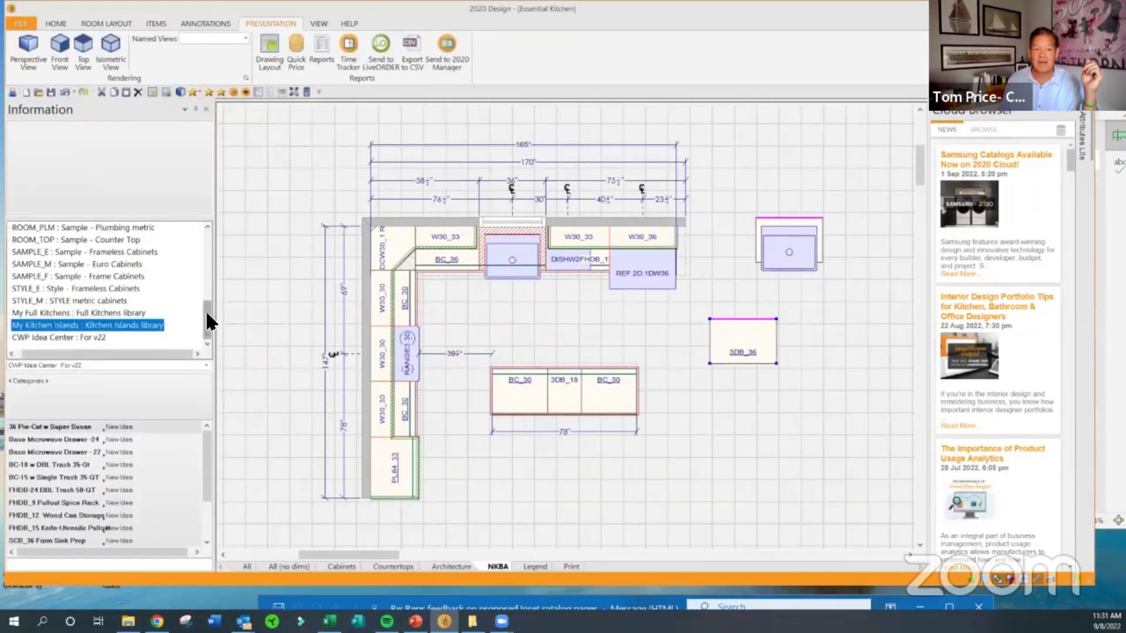
{"action": "left_click_drag", "start_coordinate": [206, 321], "coordinate": [211, 249]}
{"action": "left_click", "coordinate": [170, 223]}
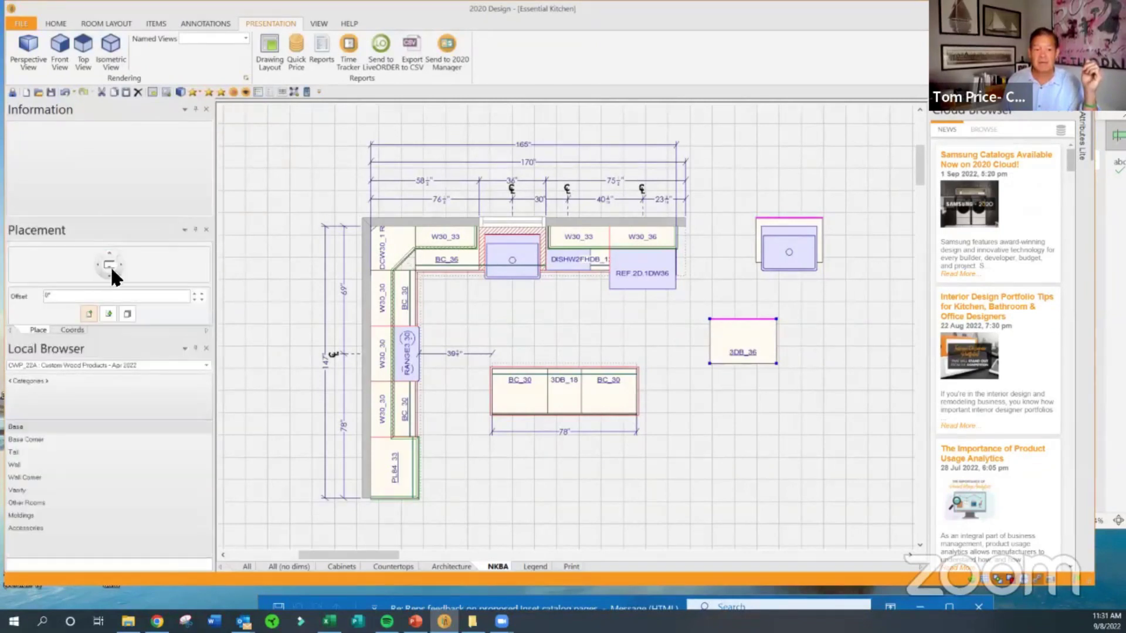
{"action": "left_click", "coordinate": [23, 426]}
{"action": "left_click", "coordinate": [30, 449]}
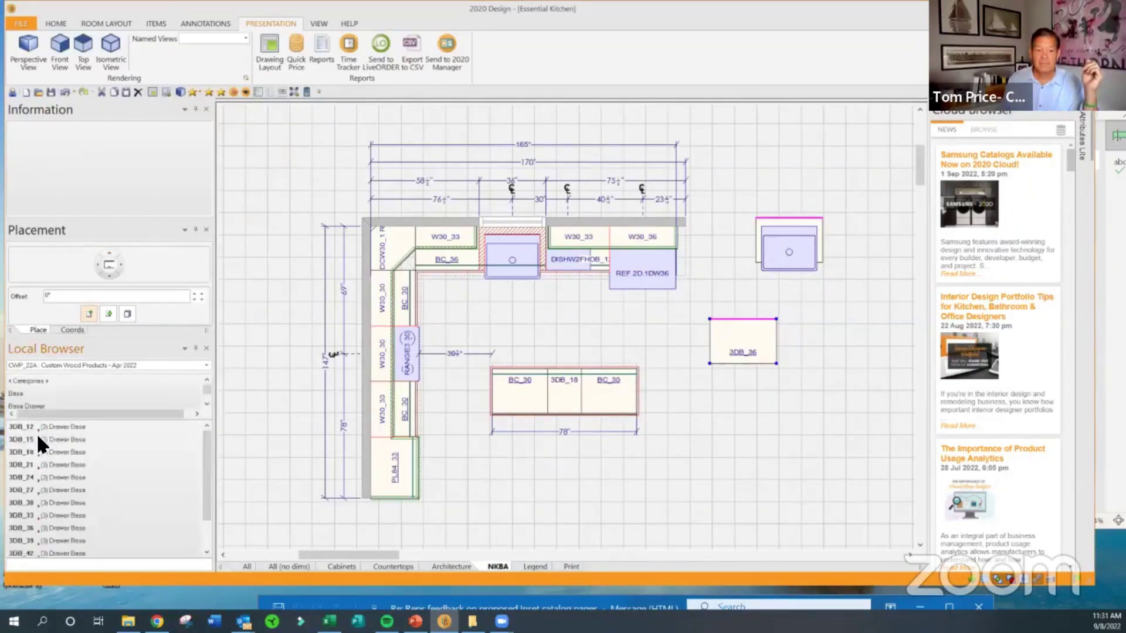
{"action": "scroll", "coordinate": [66, 498], "scroll_direction": "down", "scroll_amount": 1}
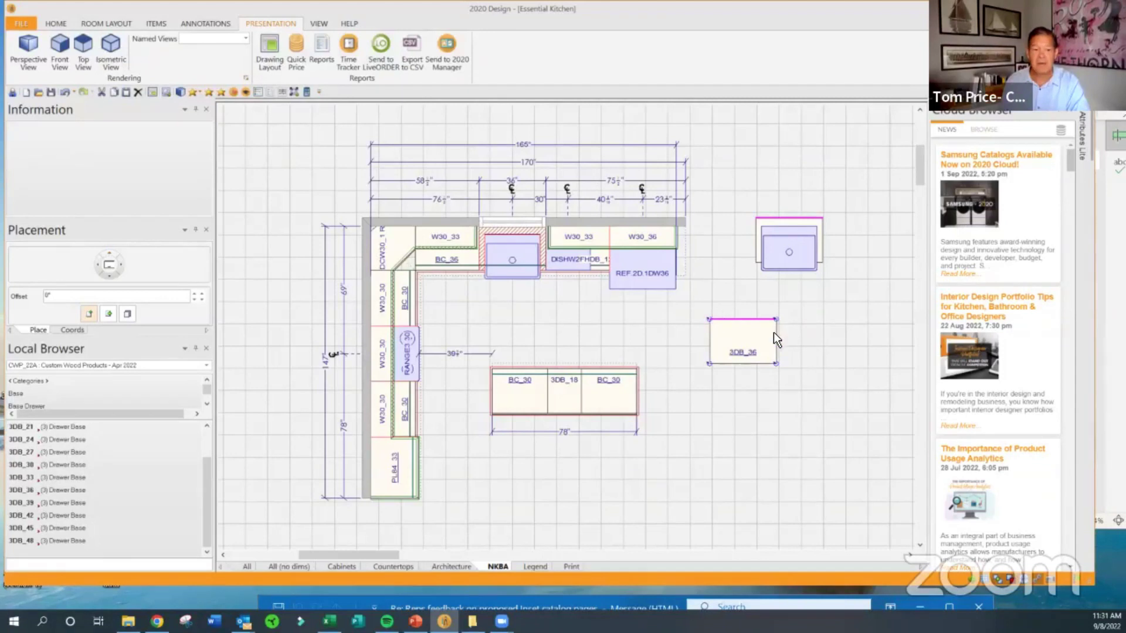
{"action": "right_click", "coordinate": [24, 463]}
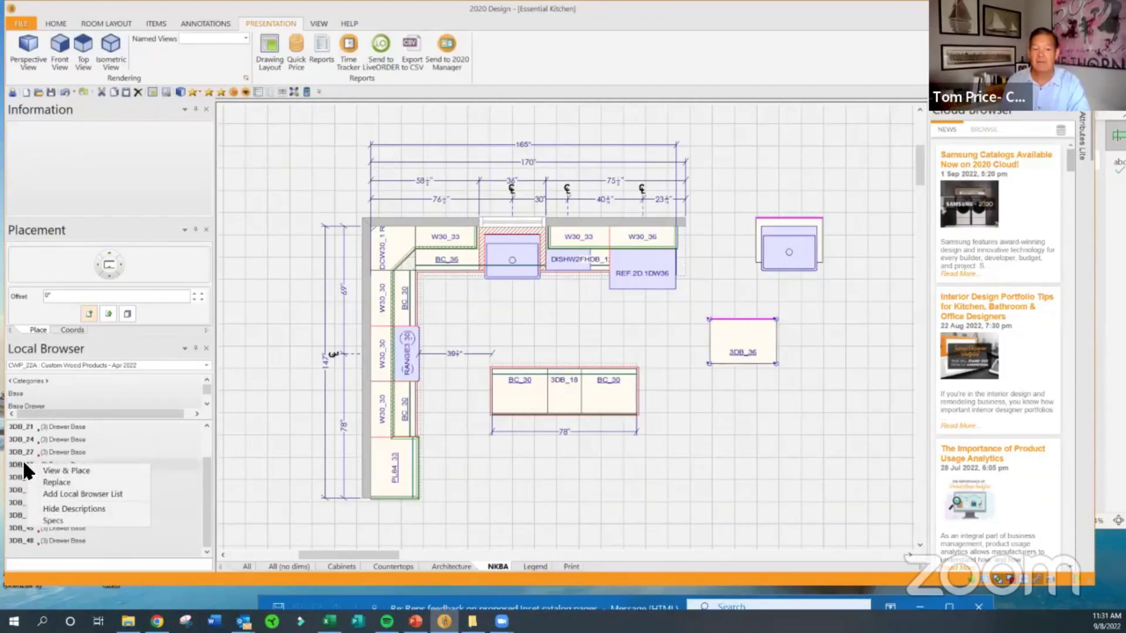
{"action": "left_click", "coordinate": [49, 480]}
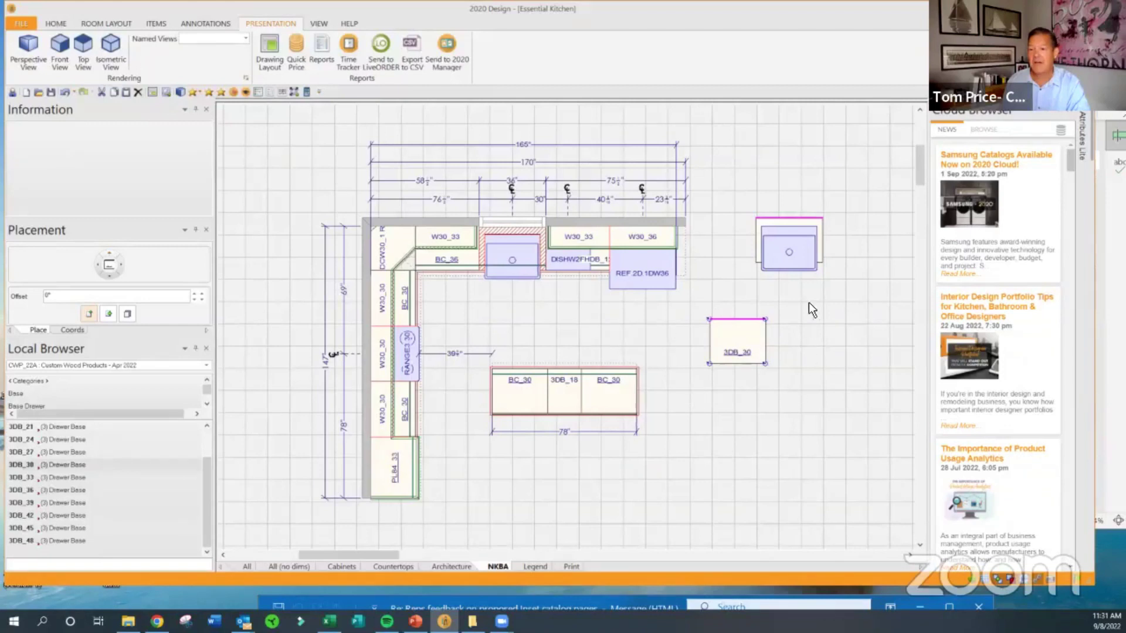
{"action": "right_click", "coordinate": [733, 325]}
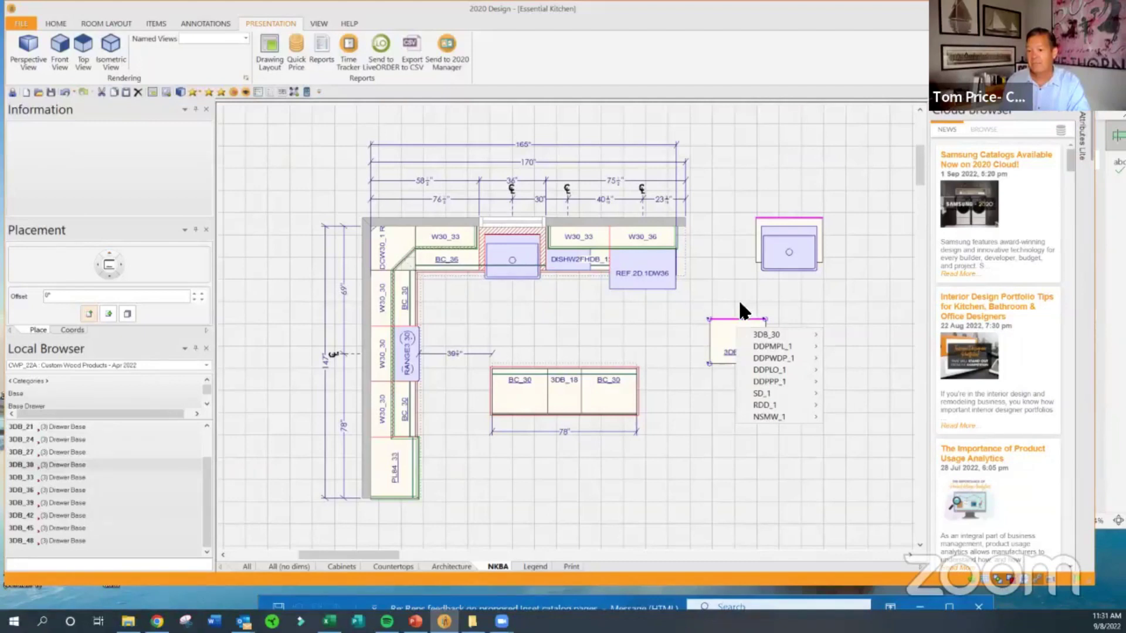
{"action": "left_click", "coordinate": [736, 283]}
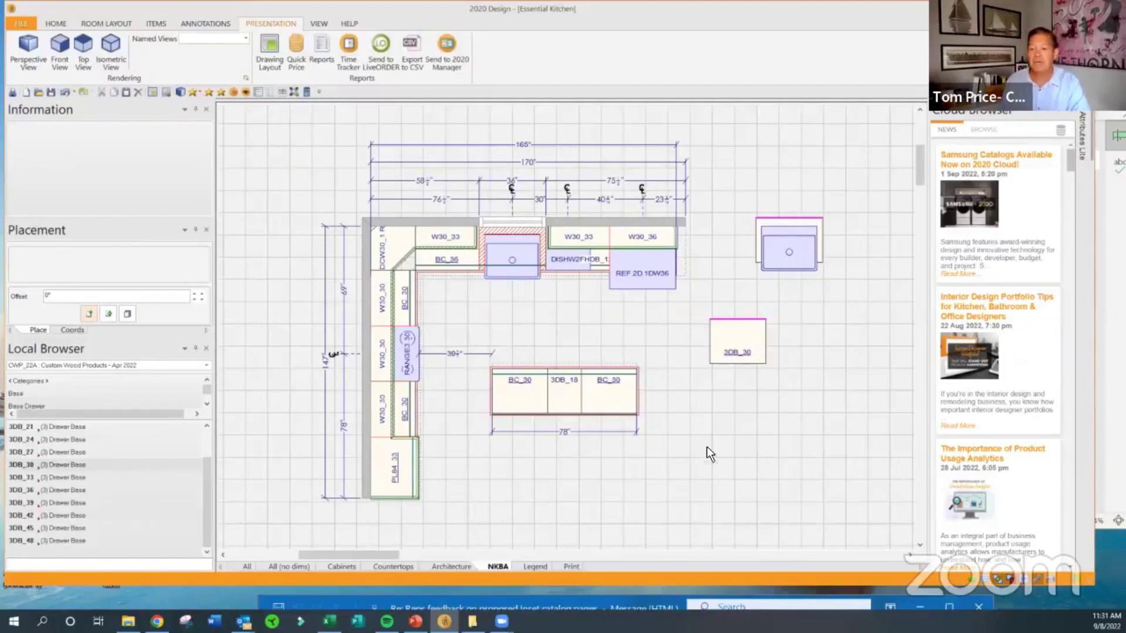
- Move the REF.2D.1DW36 refrigerator off the wall into the open floor area beside the loose 3DB_30 drawer base
{"action": "left_click", "coordinate": [603, 234]}
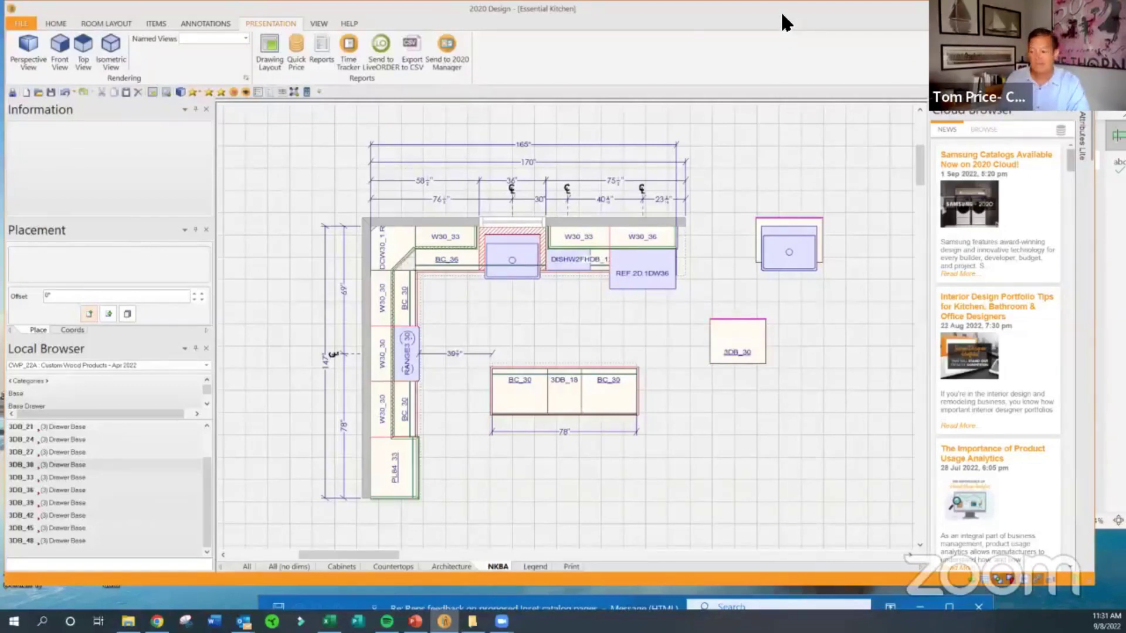
{"action": "left_click_drag", "start_coordinate": [782, 13], "coordinate": [678, 13]}
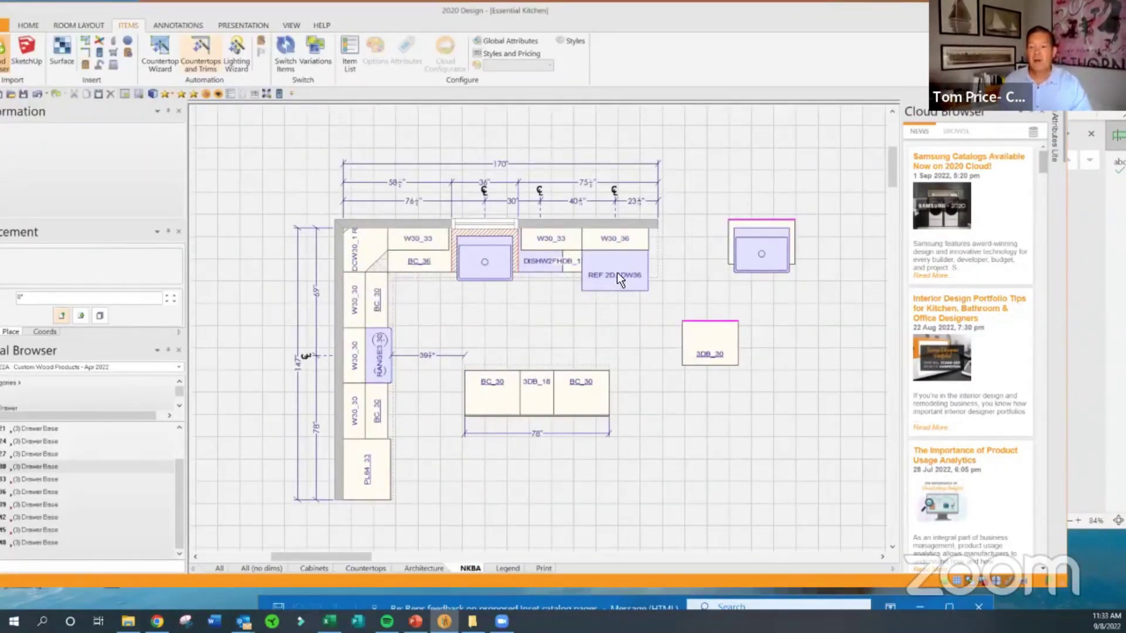
{"action": "mouse_move", "coordinate": [627, 256]}
{"action": "left_mouse_down"}
{"action": "mouse_move", "coordinate": [624, 307]}
{"action": "mouse_move", "coordinate": [622, 272]}
{"action": "left_mouse_up"}
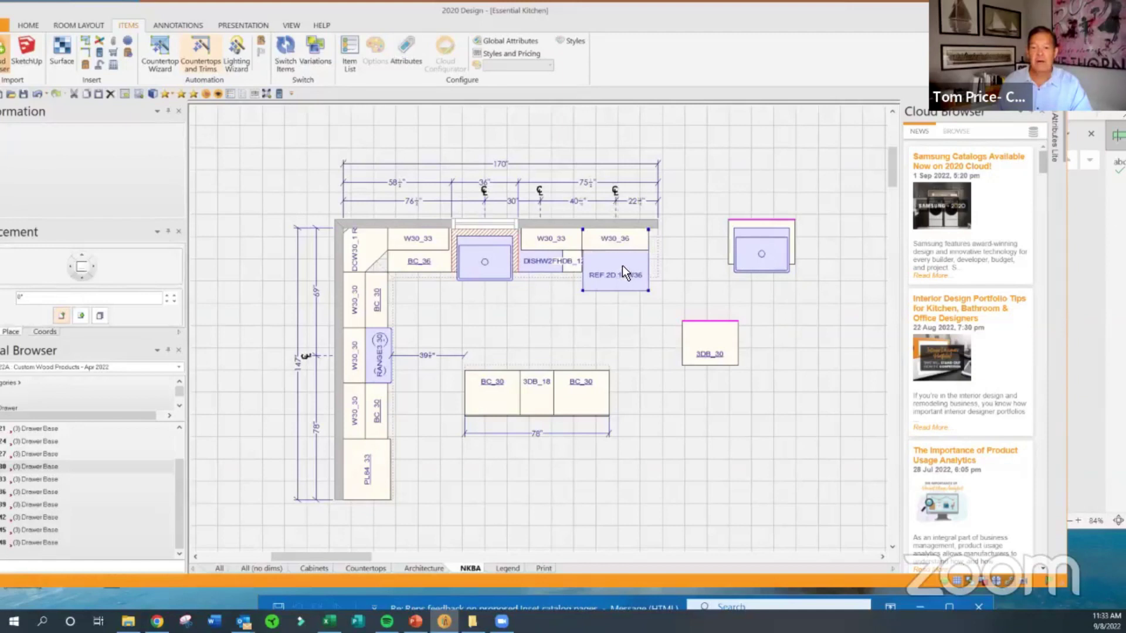
{"action": "right_click", "coordinate": [624, 270]}
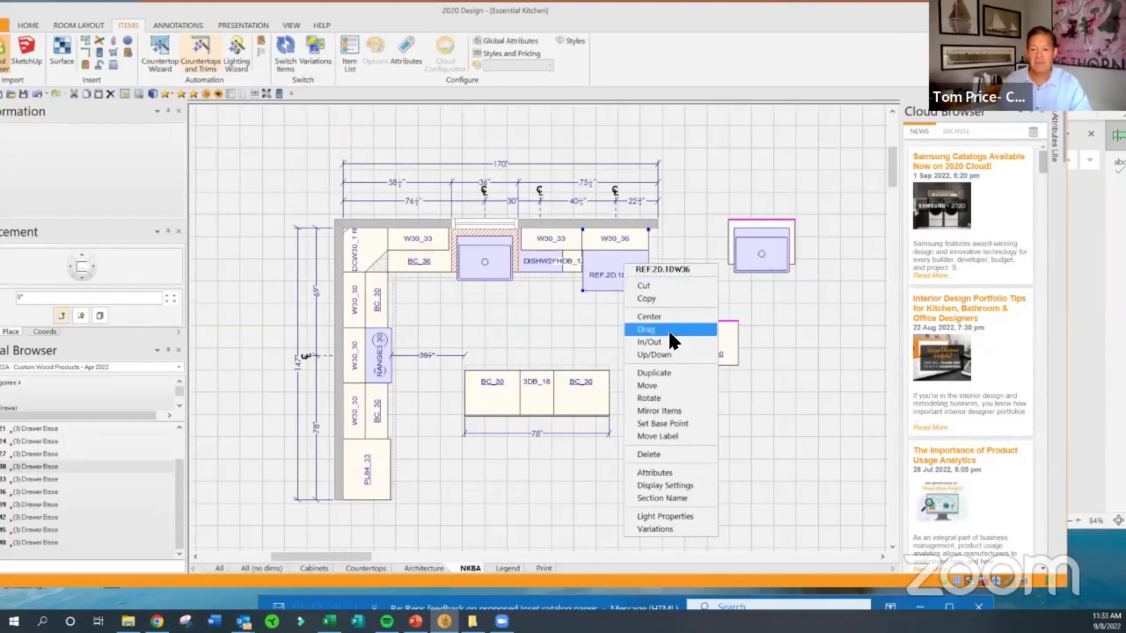
{"action": "left_click", "coordinate": [670, 386]}
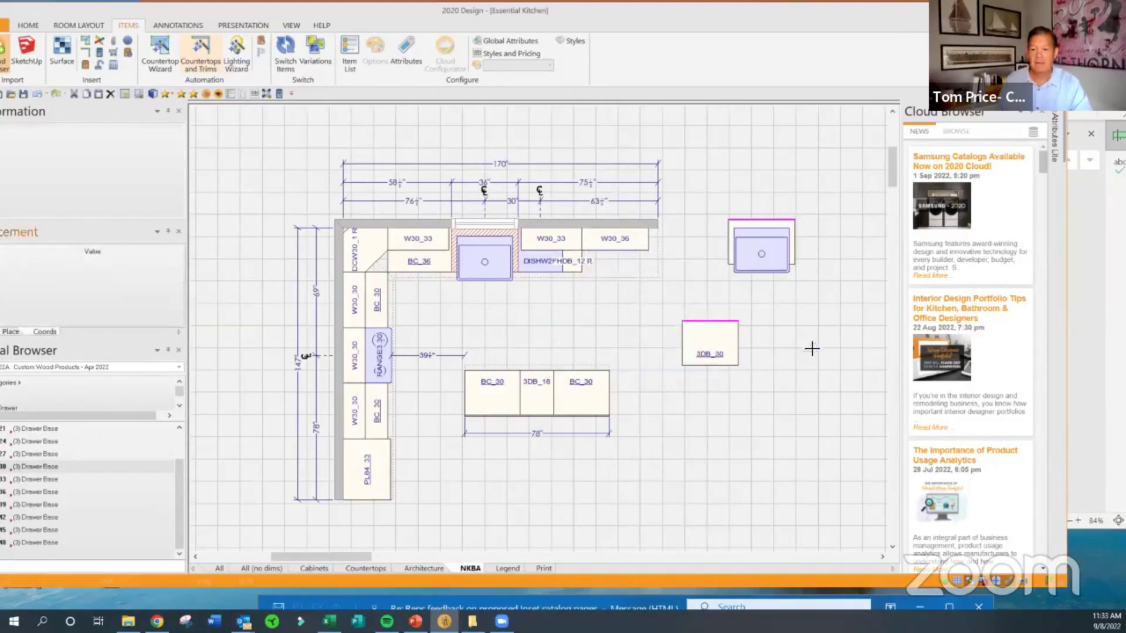
{"action": "left_click", "coordinate": [780, 326]}
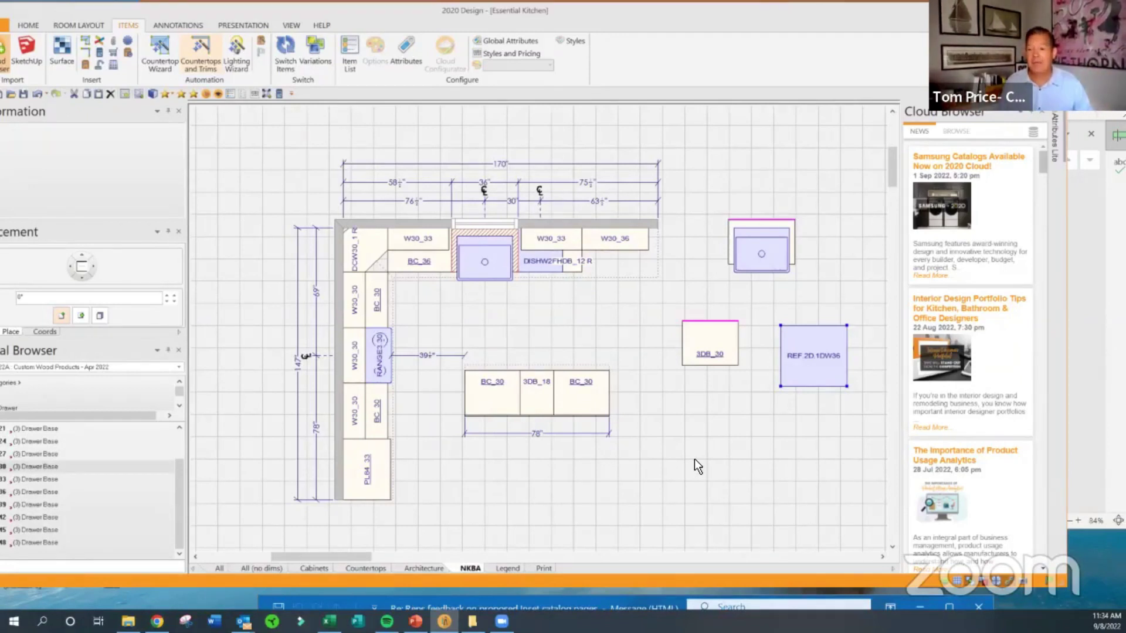
- Delete the W30_36 wall cabinet above the vacated refrigerator space and open the catalog's Wall category
{"action": "left_click_drag", "start_coordinate": [636, 238], "coordinate": [642, 237]}
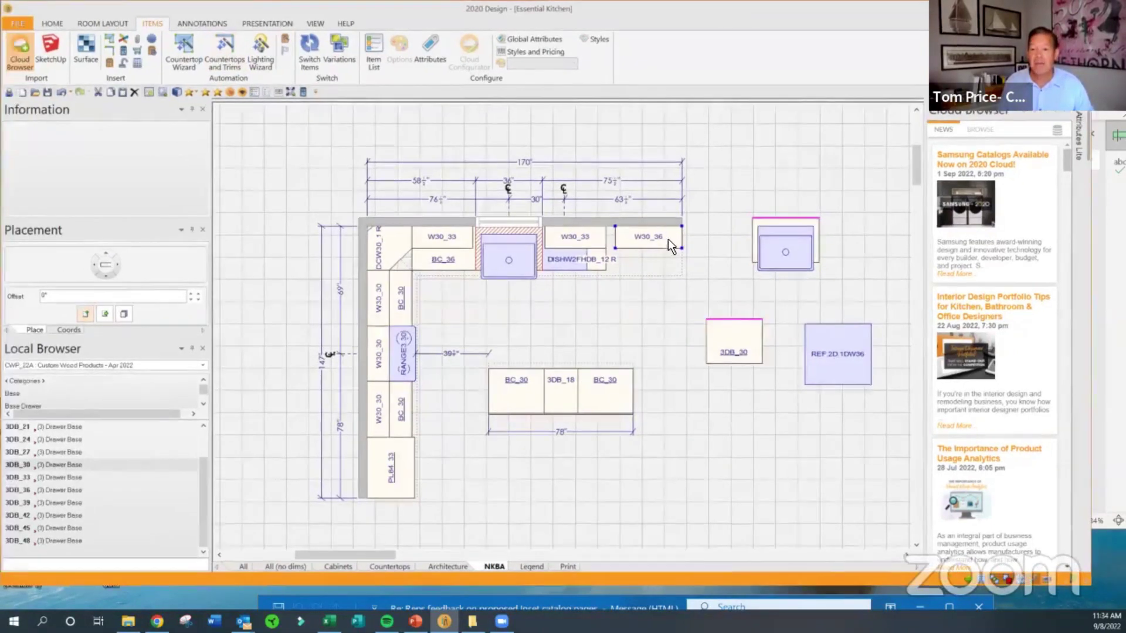
{"action": "left_click", "coordinate": [669, 242]}
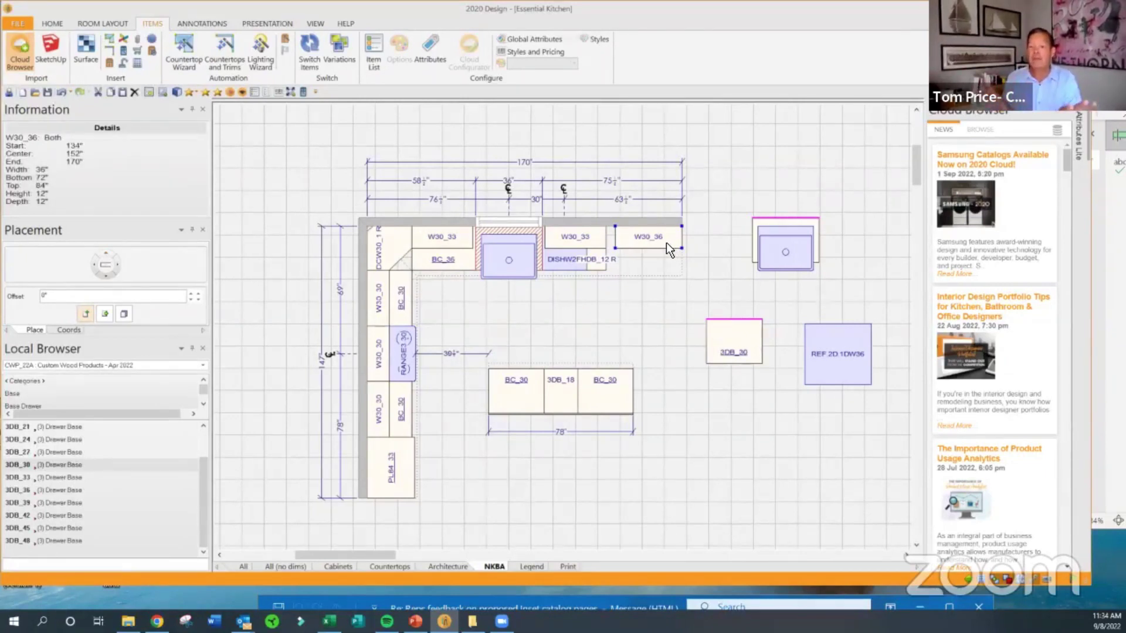
{"action": "left_click", "coordinate": [61, 382]}
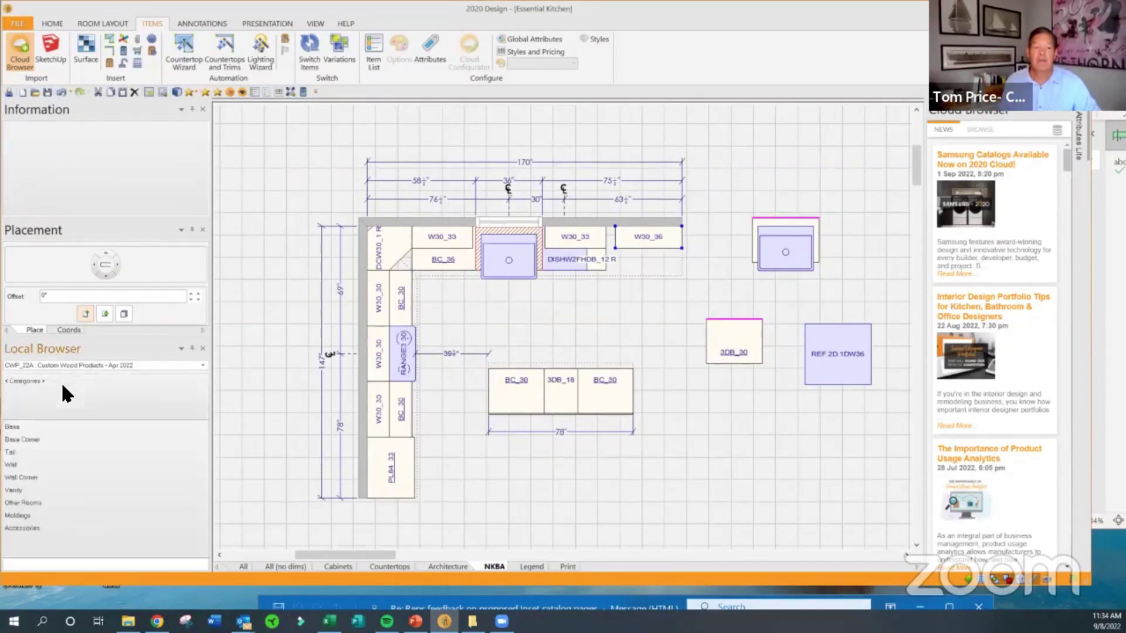
{"action": "left_click", "coordinate": [36, 464]}
{"action": "right_click", "coordinate": [635, 238]}
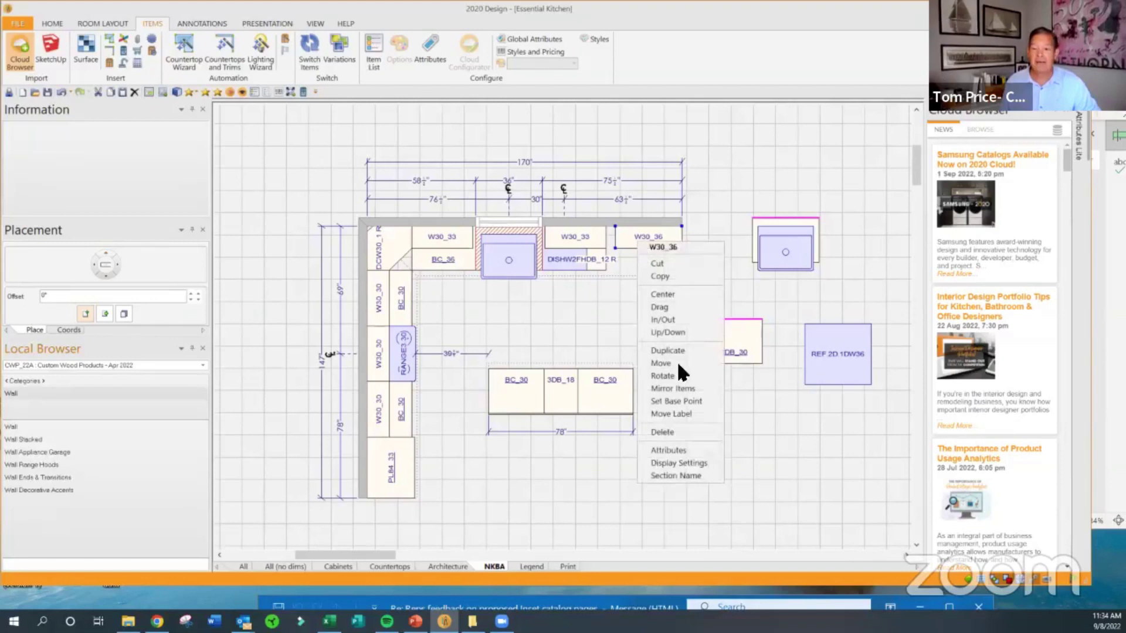
{"action": "left_click", "coordinate": [689, 432]}
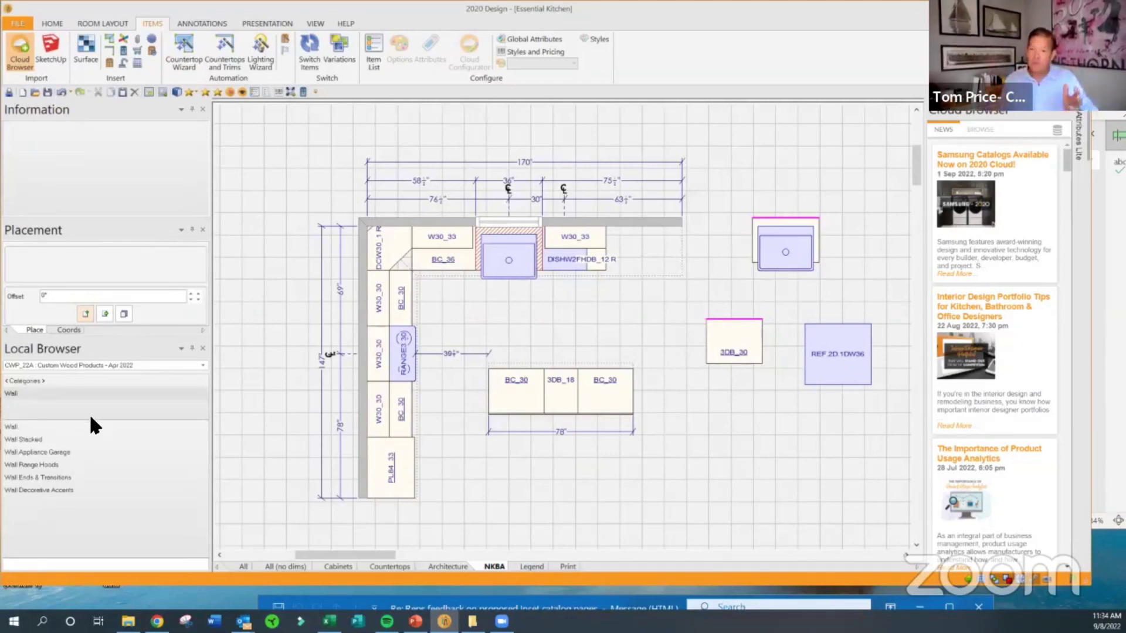
- Place a W30_39 double-door wall cabinet from the Up to 30-1/2" High group directly beside the W30_33 nearest the refrigerator space
{"action": "double_click", "coordinate": [106, 424]}
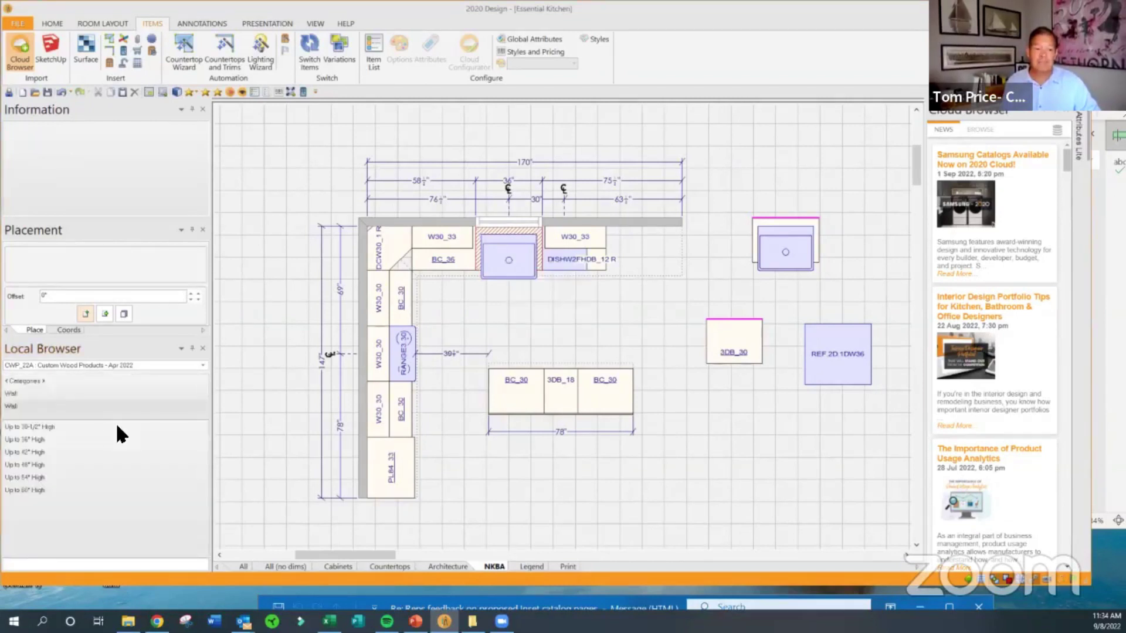
{"action": "scroll", "coordinate": [87, 425], "scroll_direction": "down", "scroll_amount": 3}
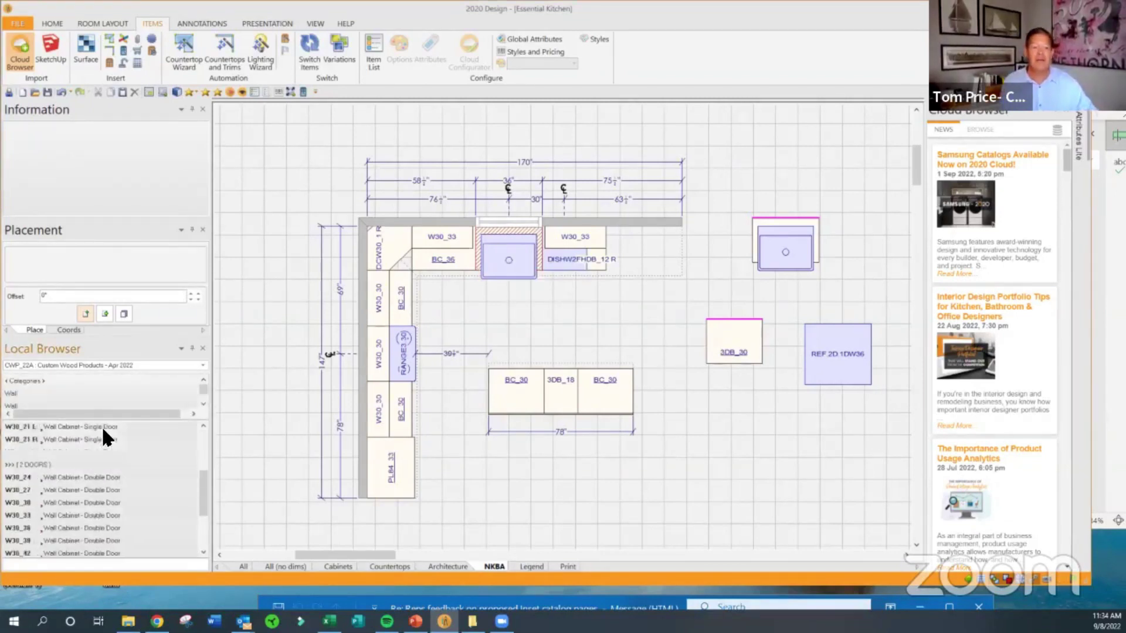
{"action": "scroll", "coordinate": [83, 513], "scroll_direction": "down", "scroll_amount": 1}
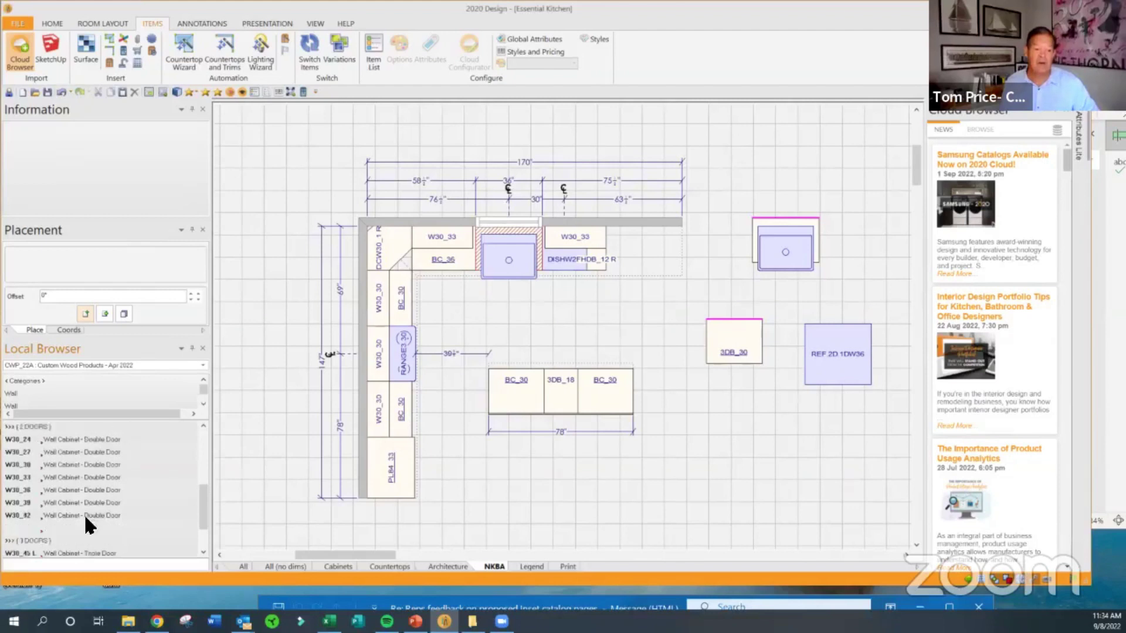
{"action": "left_click", "coordinate": [41, 501]}
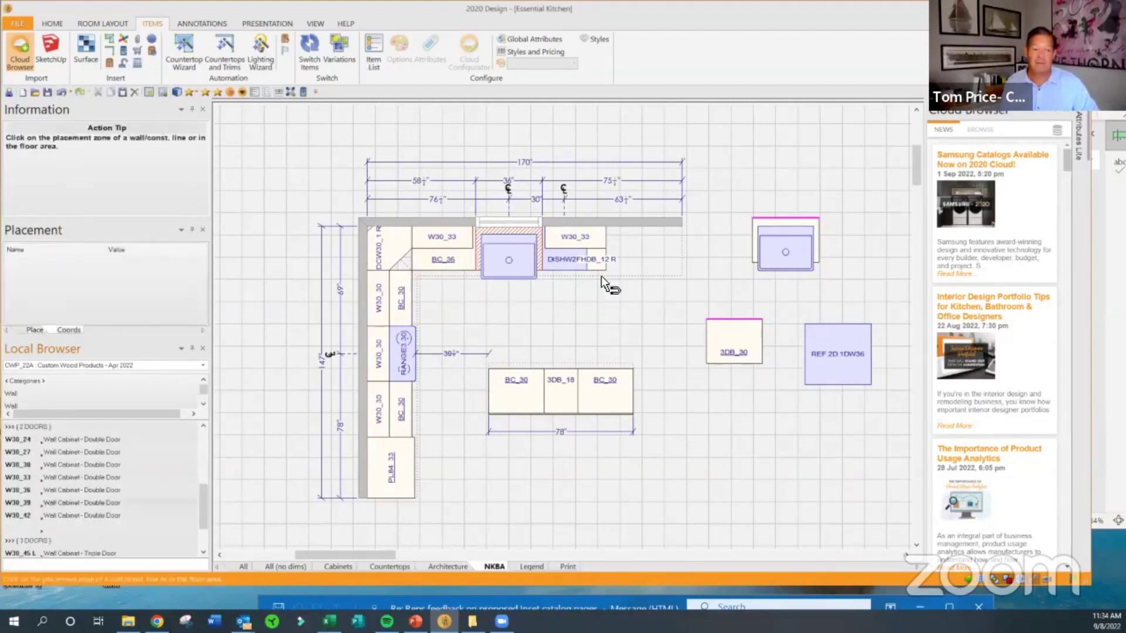
{"action": "left_click", "coordinate": [601, 232]}
- Open the attributes of the new W30_39 wall cabinet and set its height to 12"
{"action": "right_click", "coordinate": [642, 242]}
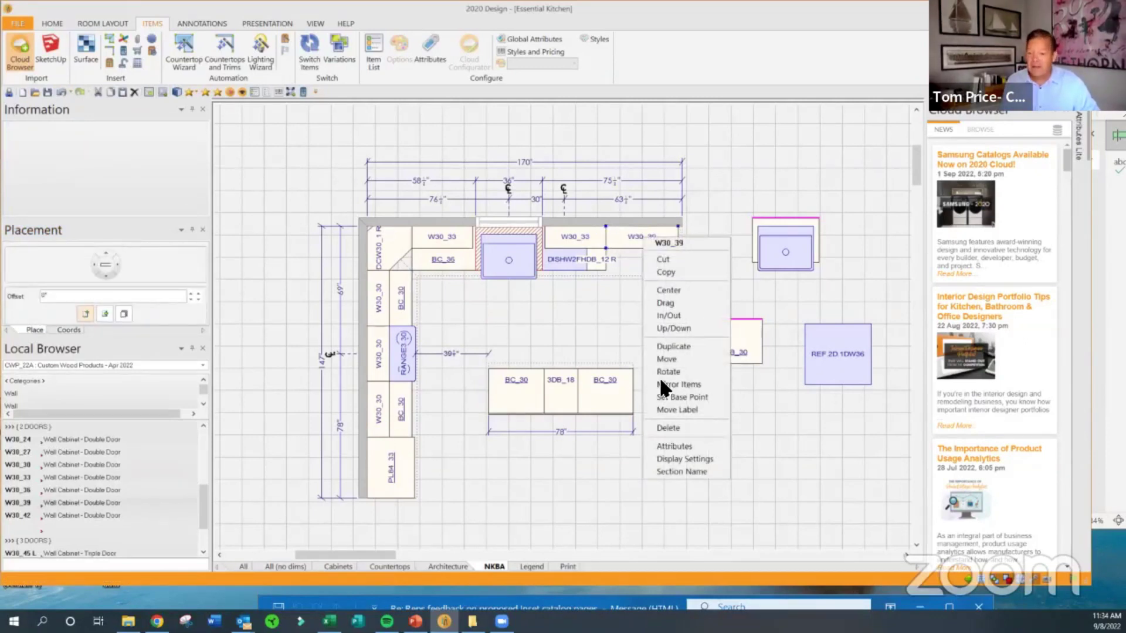
{"action": "left_click", "coordinate": [687, 445]}
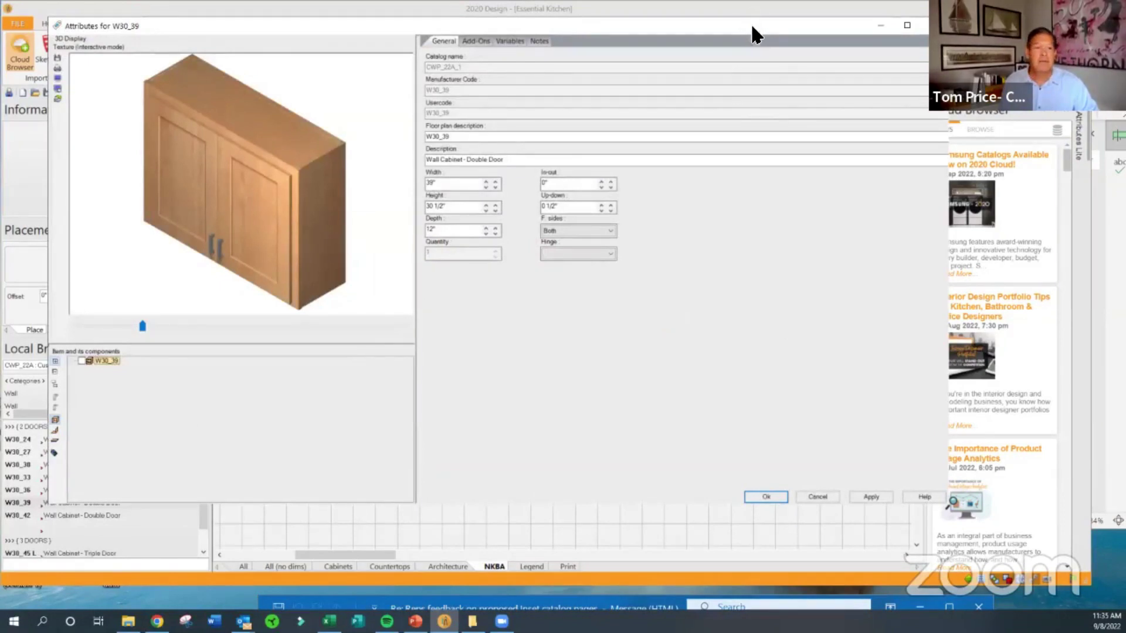
{"action": "left_click_drag", "start_coordinate": [746, 27], "coordinate": [704, 32]}
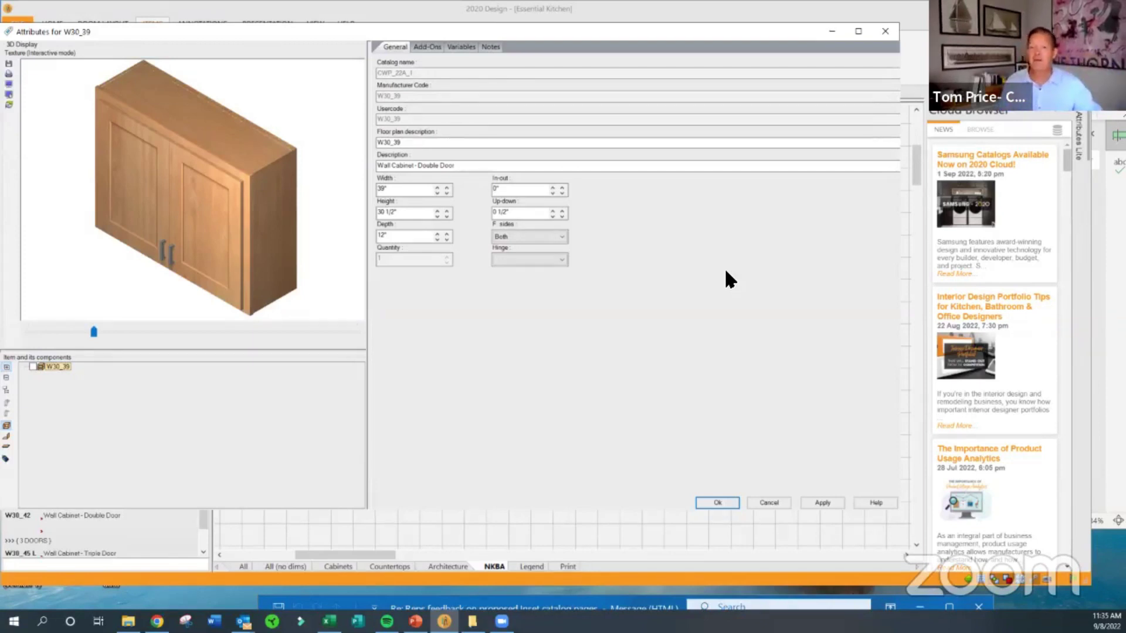
{"action": "left_click_drag", "start_coordinate": [422, 215], "coordinate": [356, 214]}
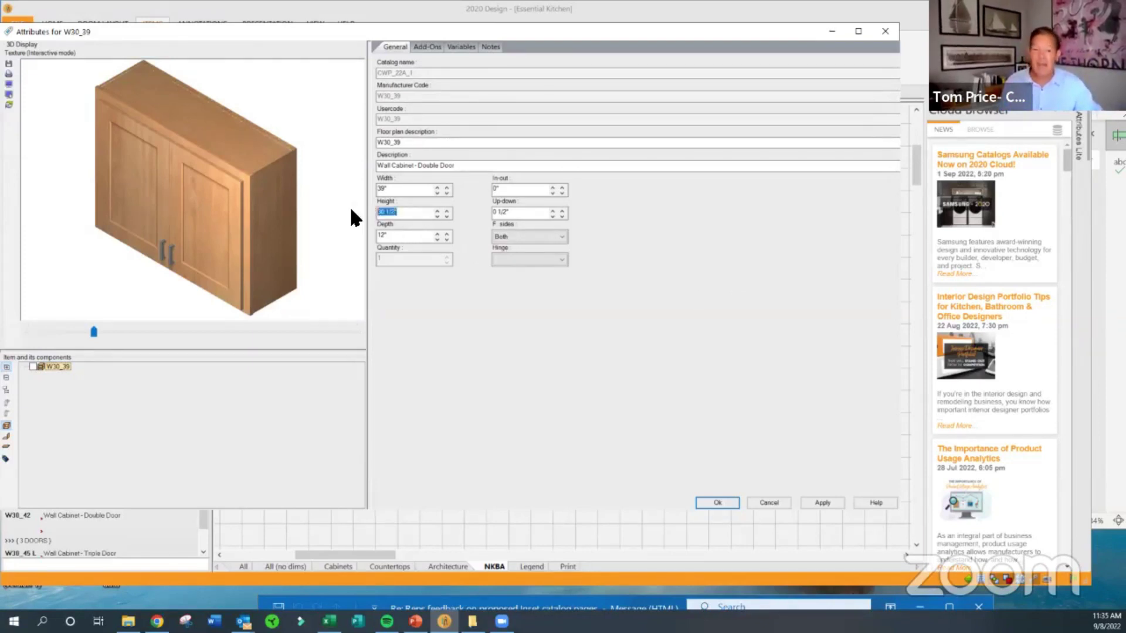
{"action": "type", "text": "12"}
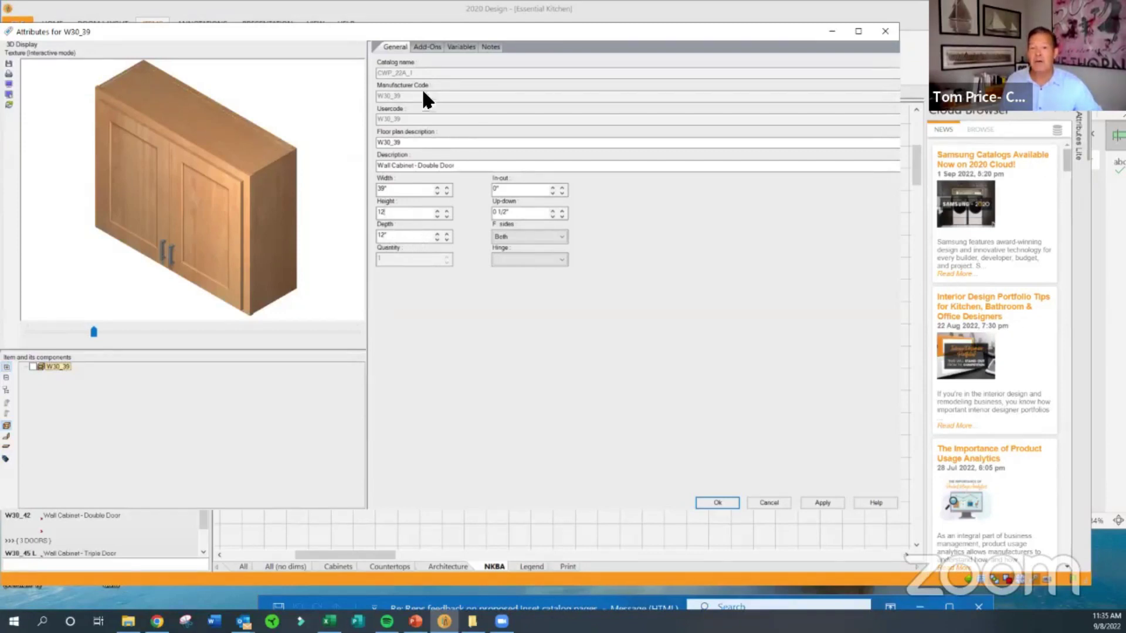
- Add the Increase Depth - Up to 25-1/2" box modification to the W30_39 wall cabinet with a new depth of 25.5"
{"action": "left_click", "coordinate": [421, 44]}
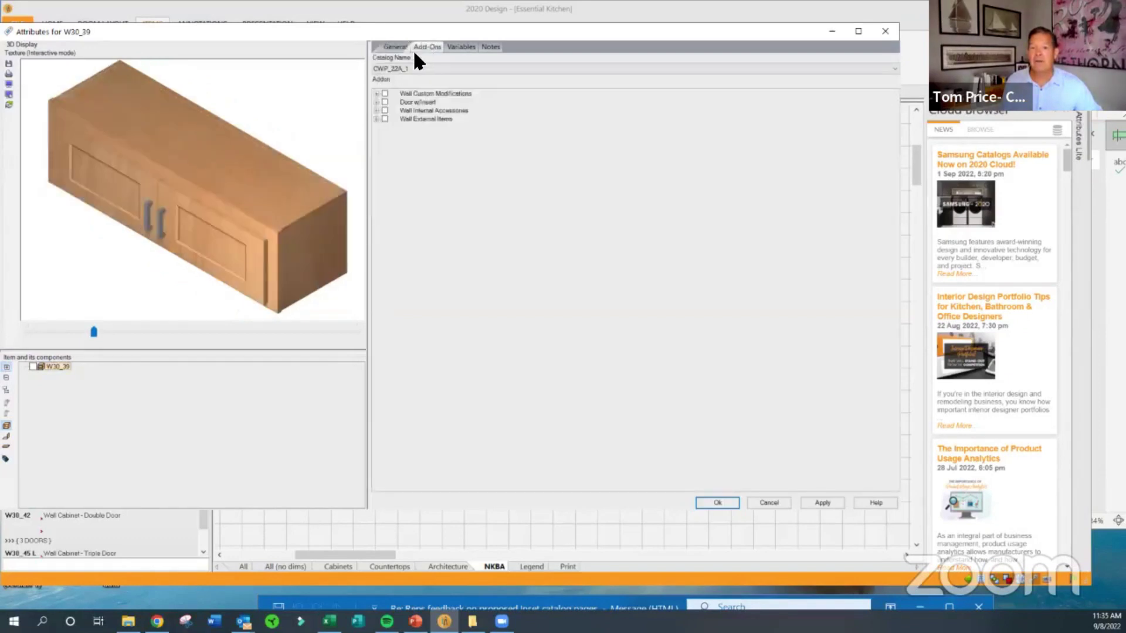
{"action": "left_click", "coordinate": [376, 94]}
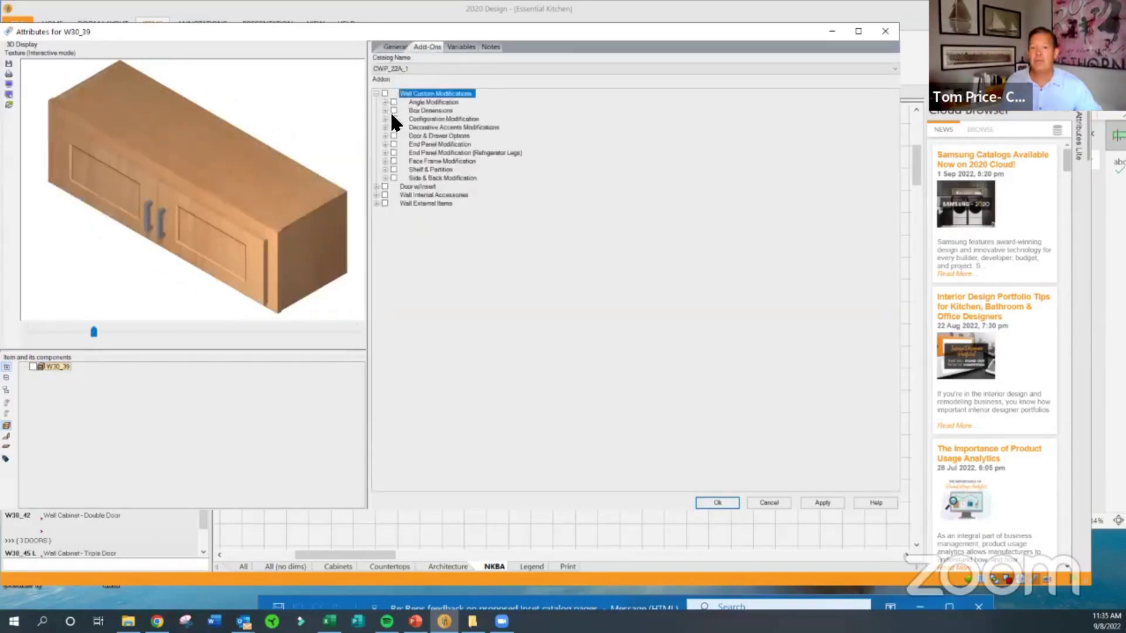
{"action": "left_click", "coordinate": [384, 111]}
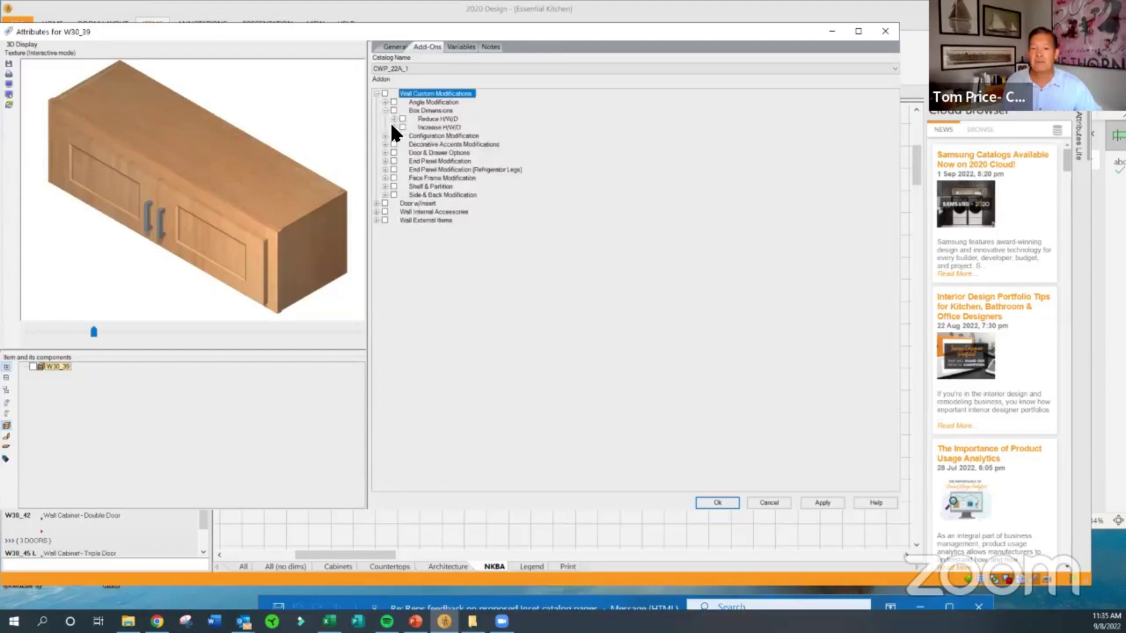
{"action": "left_click", "coordinate": [393, 128]}
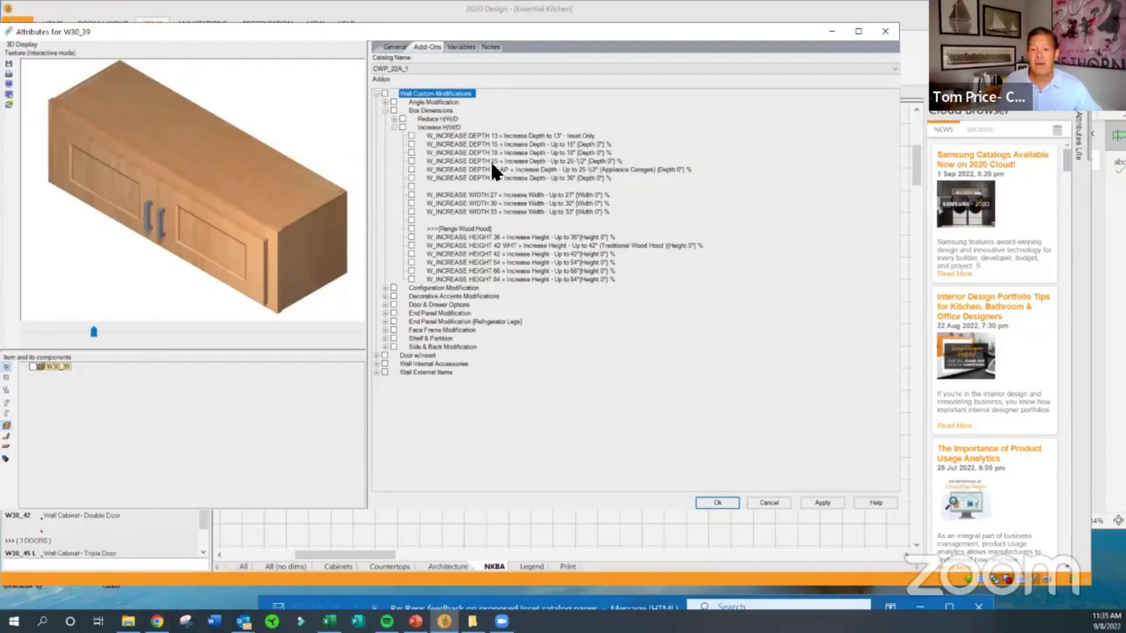
{"action": "left_click", "coordinate": [412, 160]}
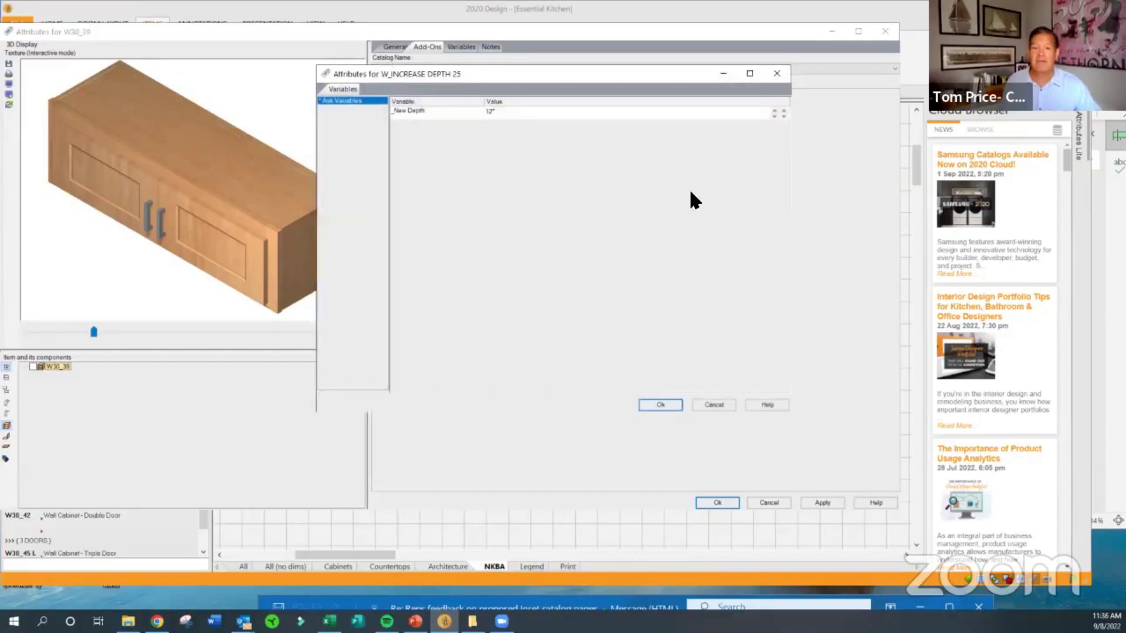
{"action": "left_click", "coordinate": [530, 112]}
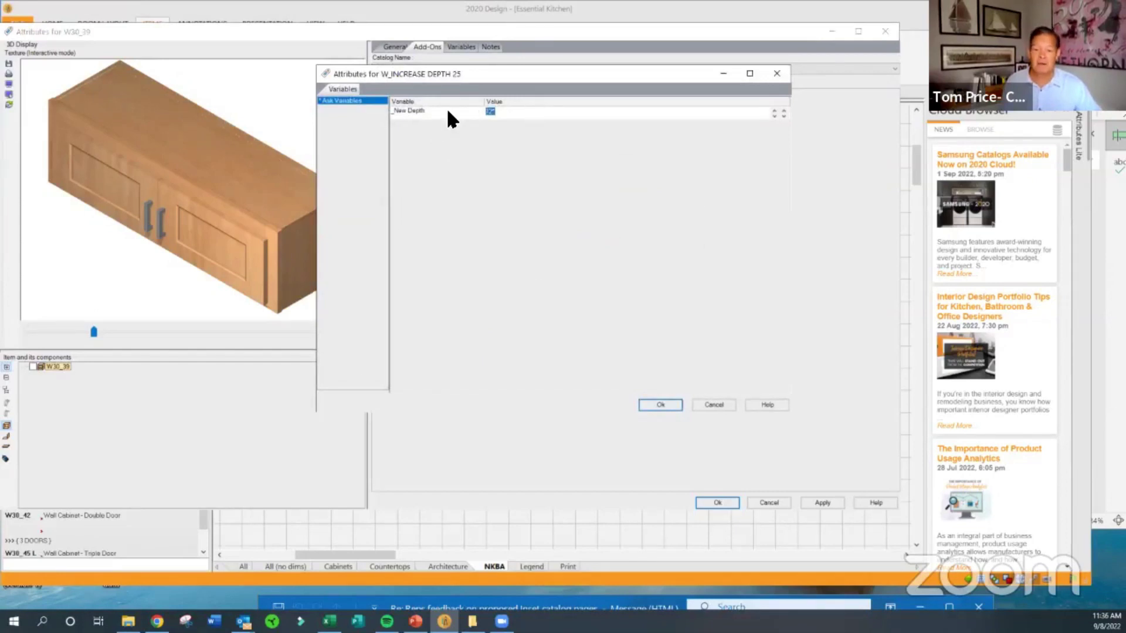
{"action": "type", "text": "25.5"}
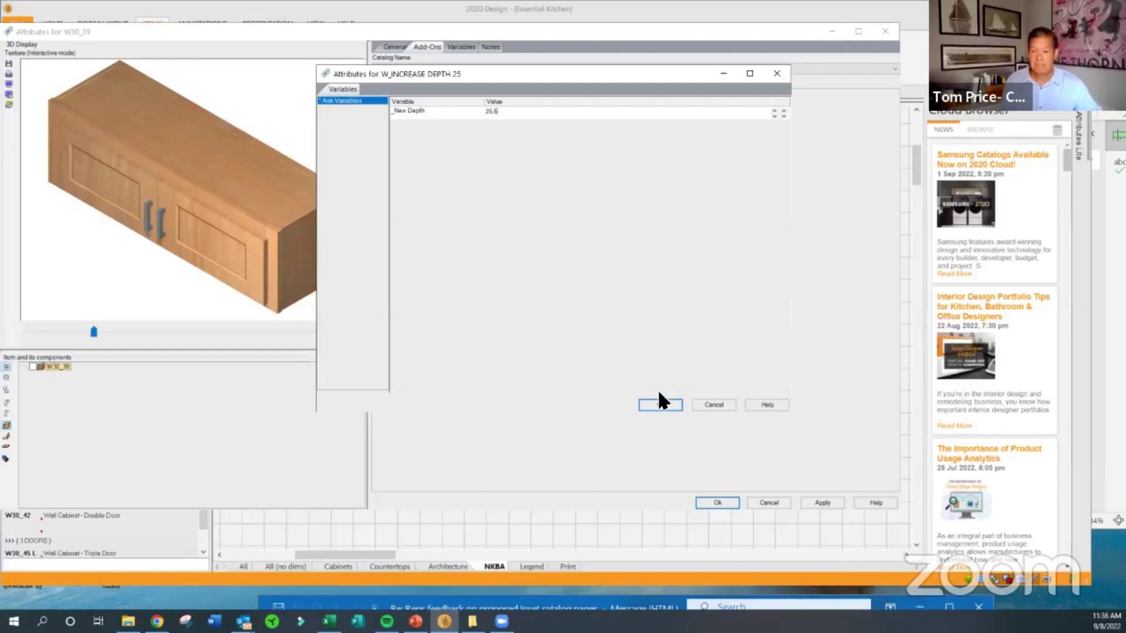
{"action": "left_click", "coordinate": [666, 404]}
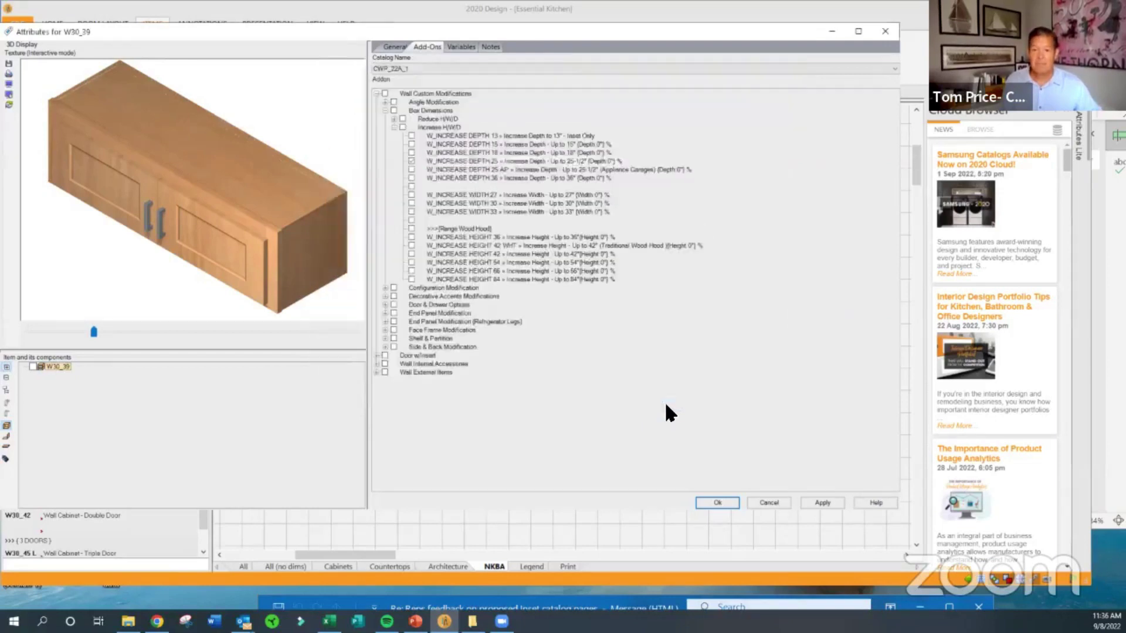
{"action": "left_click_drag", "start_coordinate": [307, 258], "coordinate": [314, 241]}
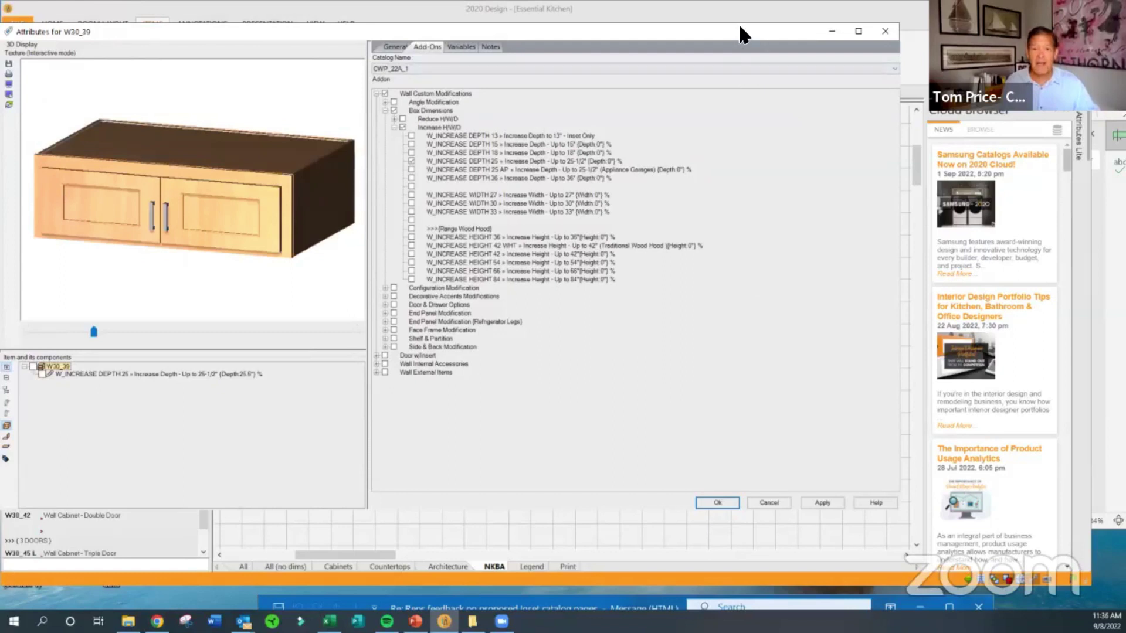
{"action": "left_click_drag", "start_coordinate": [739, 27], "coordinate": [817, 22]}
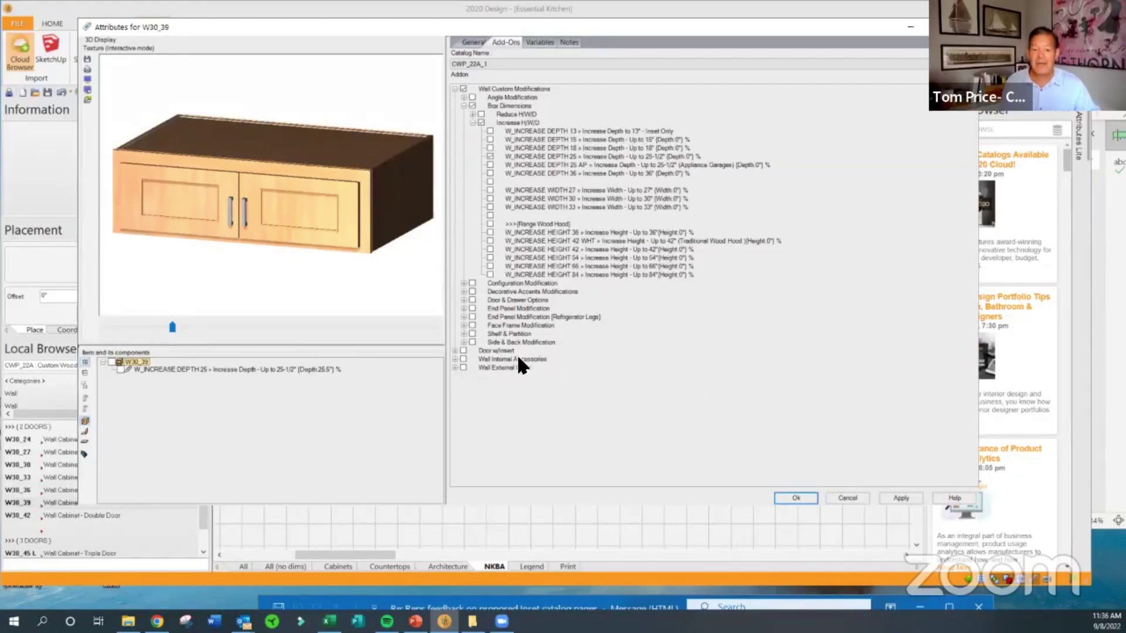
- Add the RLFD96_1 L refrigerator leg from the Refrigerator Enclosures external items, setting its refrigerator dimension to 72"
{"action": "left_click", "coordinate": [454, 359]}
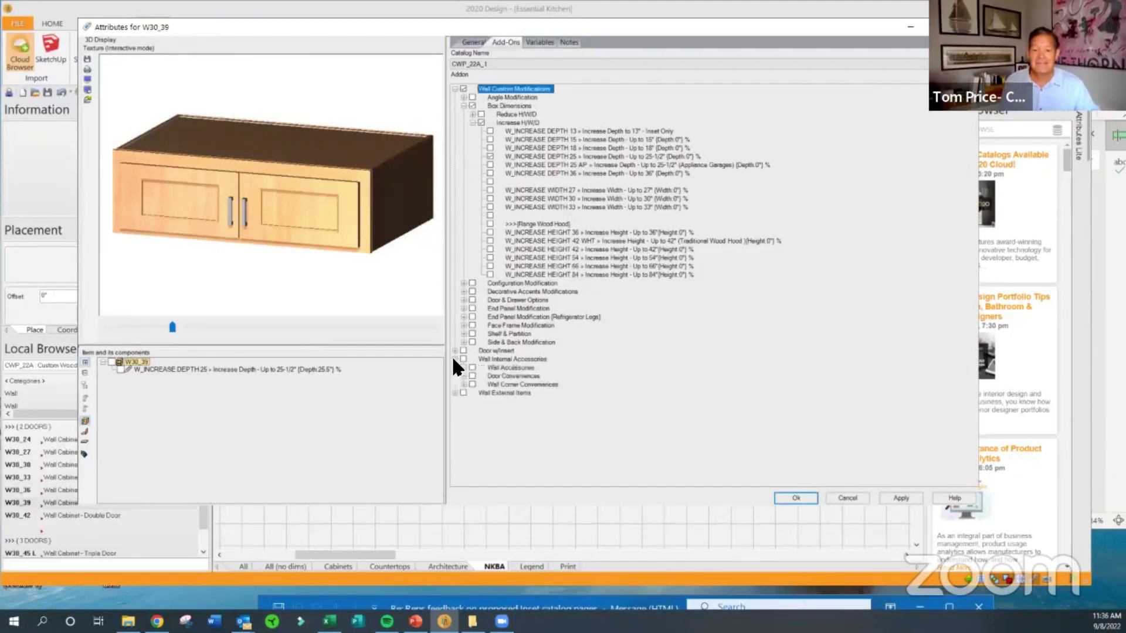
{"action": "left_click", "coordinate": [454, 393]}
{"action": "scroll", "coordinate": [601, 387], "scroll_direction": "down", "scroll_amount": 2}
{"action": "scroll", "coordinate": [599, 383], "scroll_direction": "down", "scroll_amount": 2}
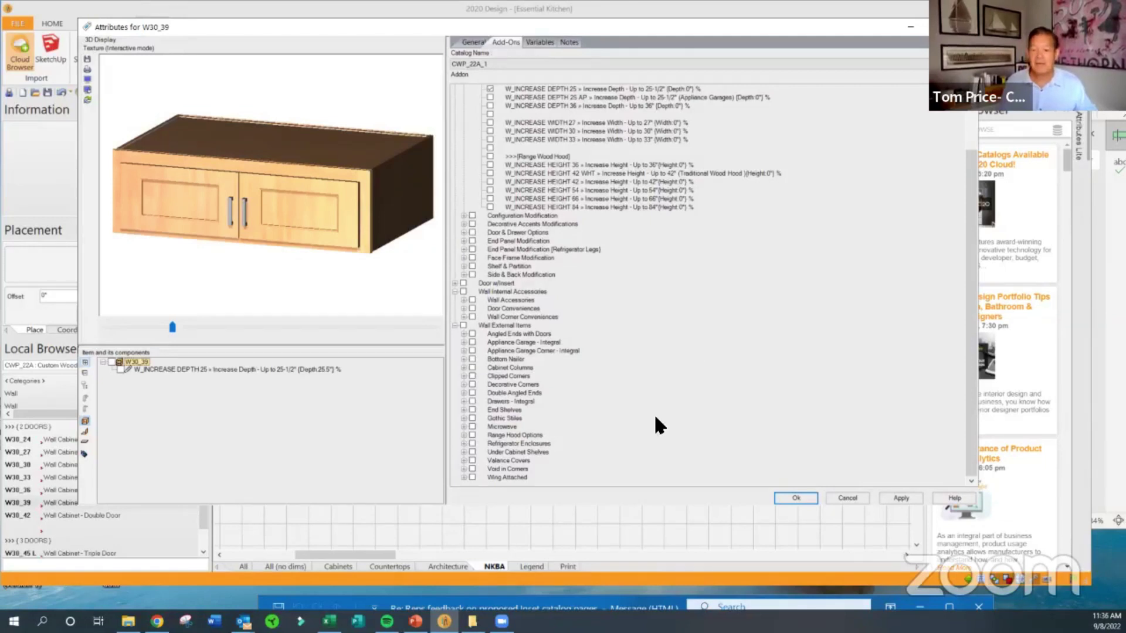
{"action": "left_click", "coordinate": [463, 444]}
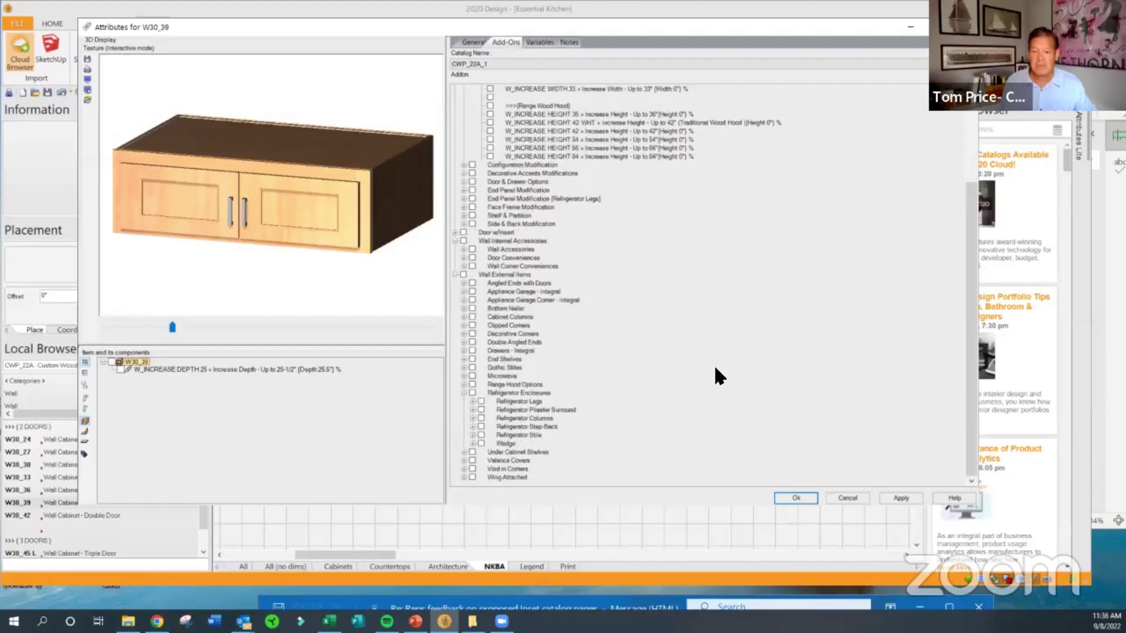
{"action": "left_click", "coordinate": [473, 402]}
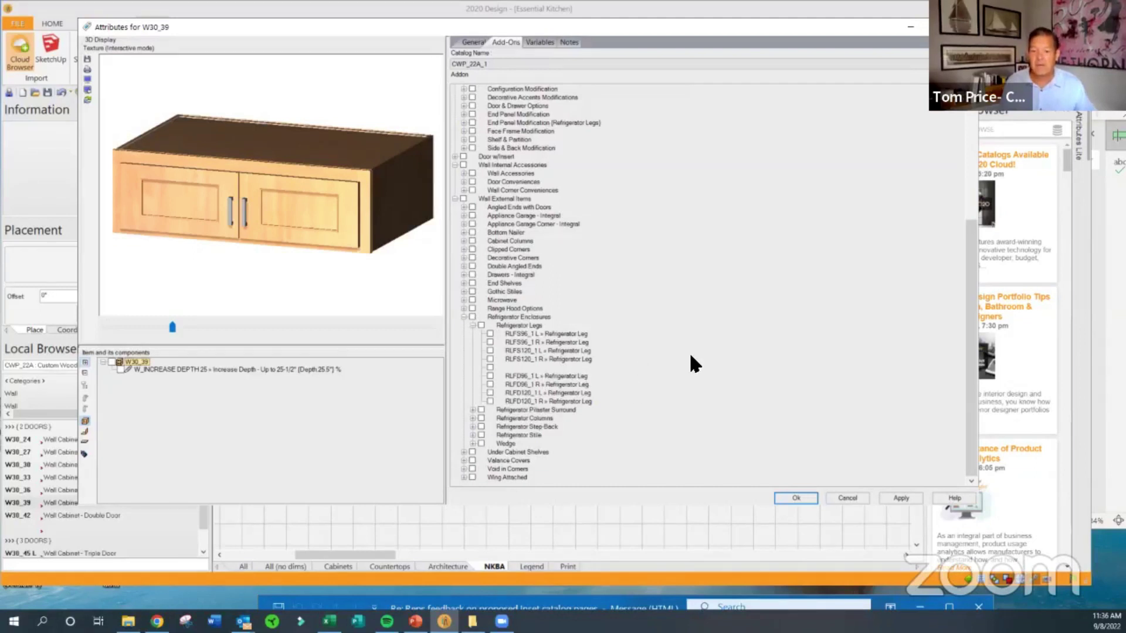
{"action": "left_click", "coordinate": [489, 376]}
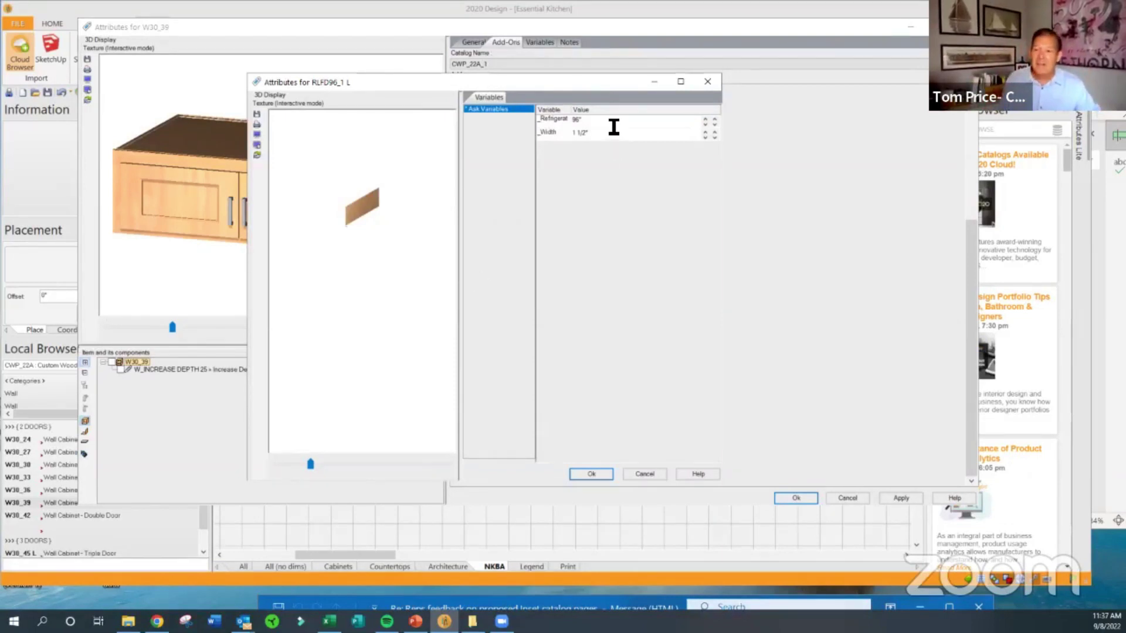
{"action": "left_click", "coordinate": [579, 120]}
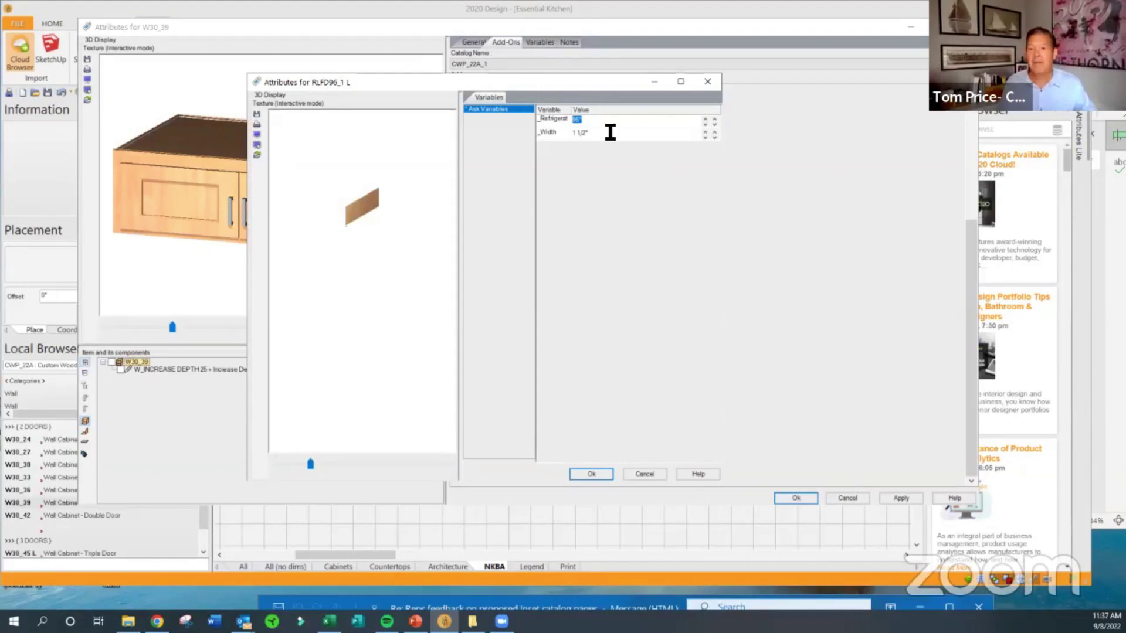
{"action": "type", "text": "72"}
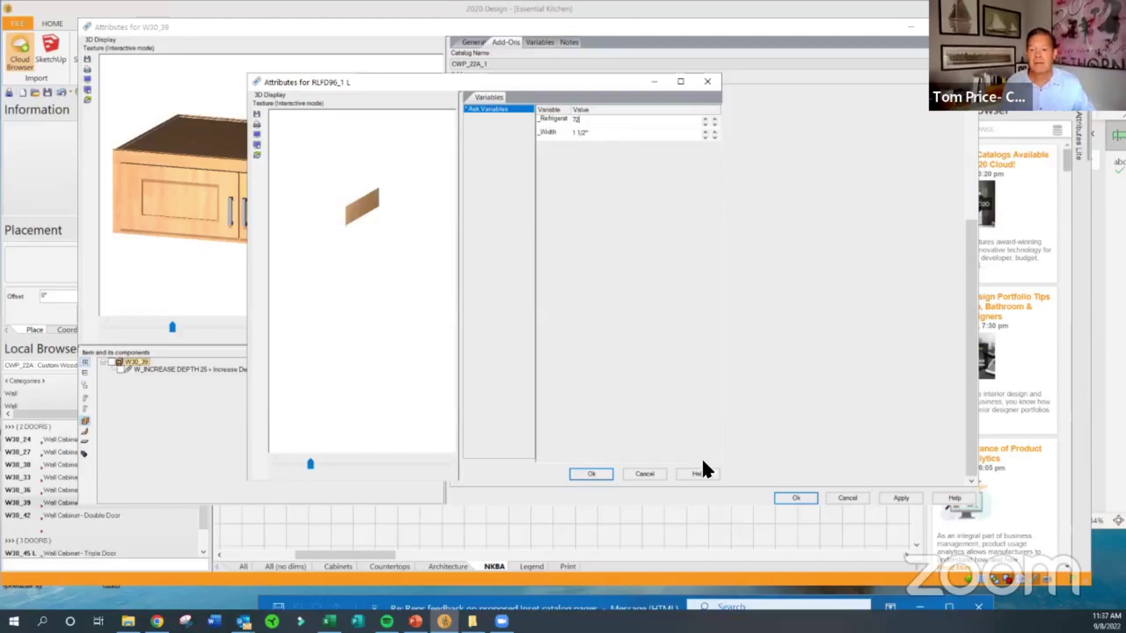
{"action": "left_click", "coordinate": [589, 473]}
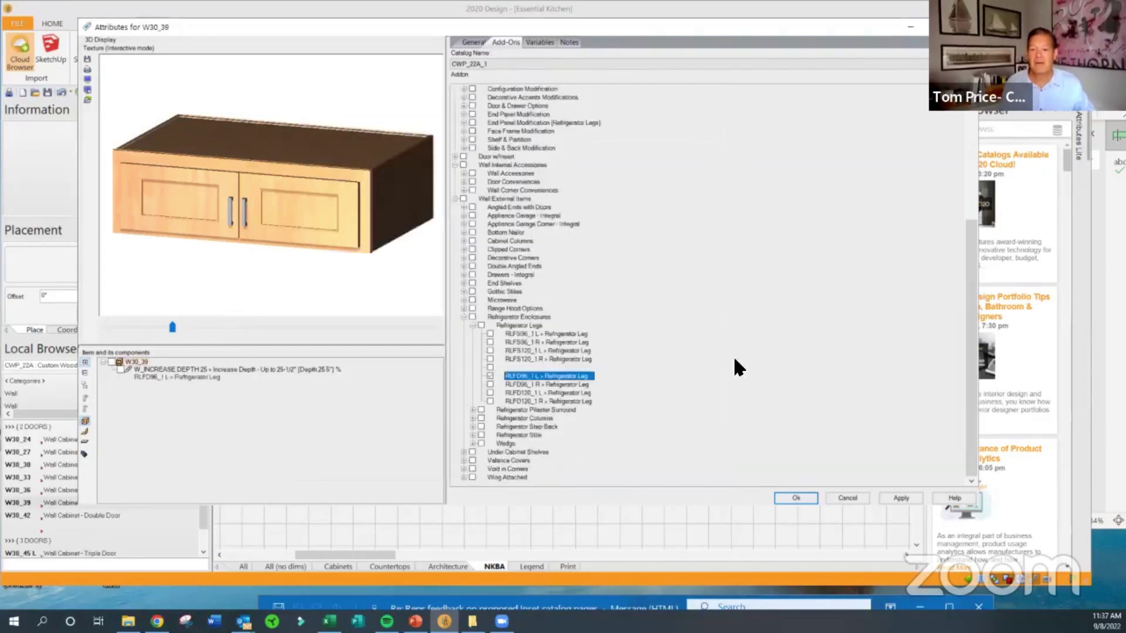
{"action": "mouse_move", "coordinate": [348, 149]}
{"action": "left_mouse_down"}
{"action": "mouse_move", "coordinate": [332, 168]}
{"action": "mouse_move", "coordinate": [363, 155]}
{"action": "left_mouse_up"}
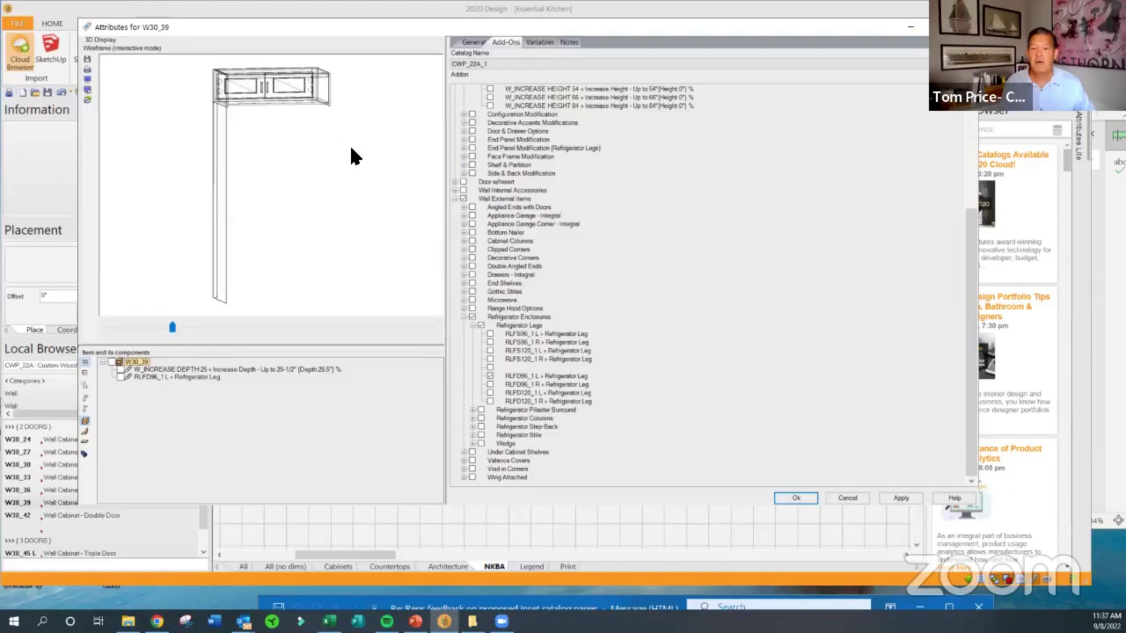
- Add the matching RLFD96_1 R refrigerator leg with its refrigerator dimension set to 72", and apply the cabinet's attributes
{"action": "left_click", "coordinate": [488, 384]}
{"action": "scroll", "coordinate": [683, 368], "scroll_direction": "down", "scroll_amount": 5}
{"action": "scroll", "coordinate": [684, 366], "scroll_direction": "down", "scroll_amount": 2}
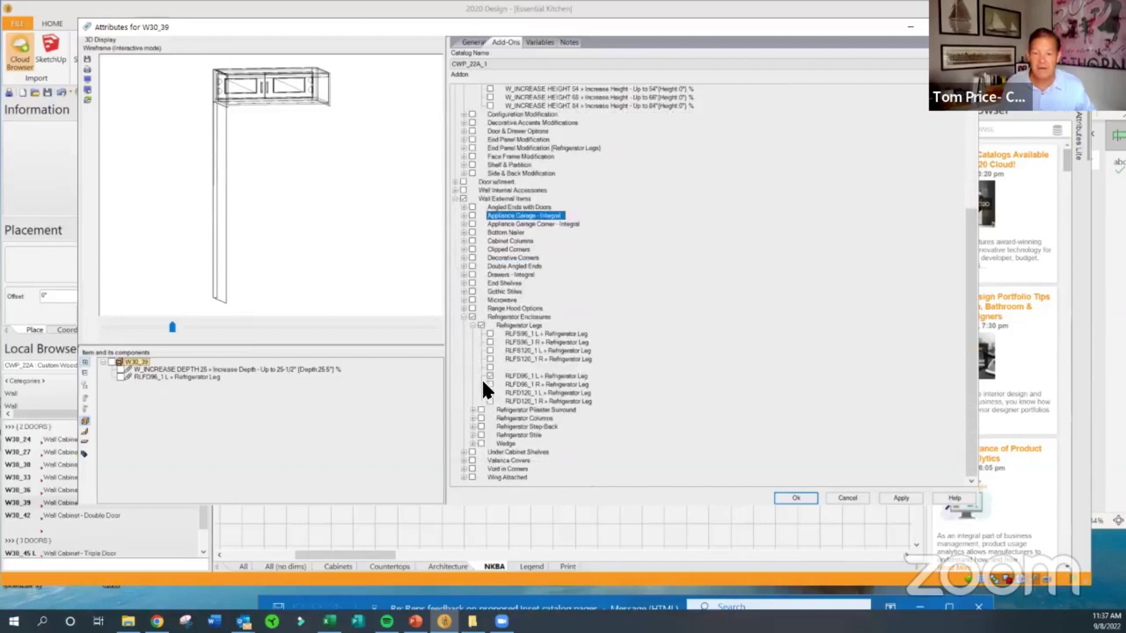
{"action": "left_click", "coordinate": [489, 384]}
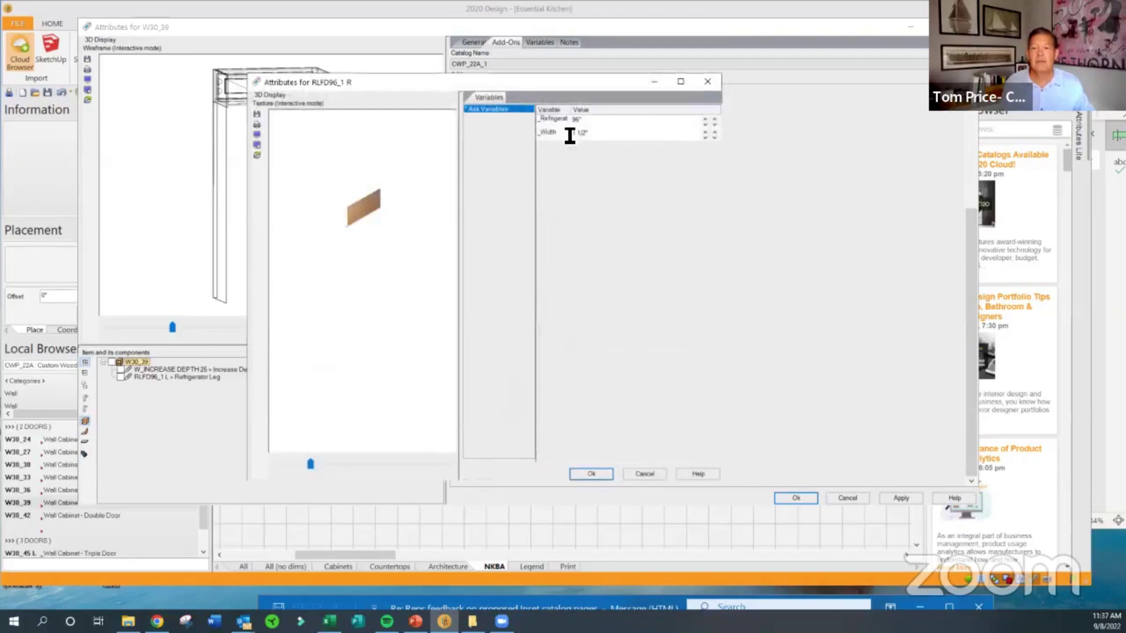
{"action": "left_click", "coordinate": [554, 117]}
{"action": "type", "text": "84"}
{"action": "left_click", "coordinate": [562, 117]}
{"action": "type", "text": "72"}
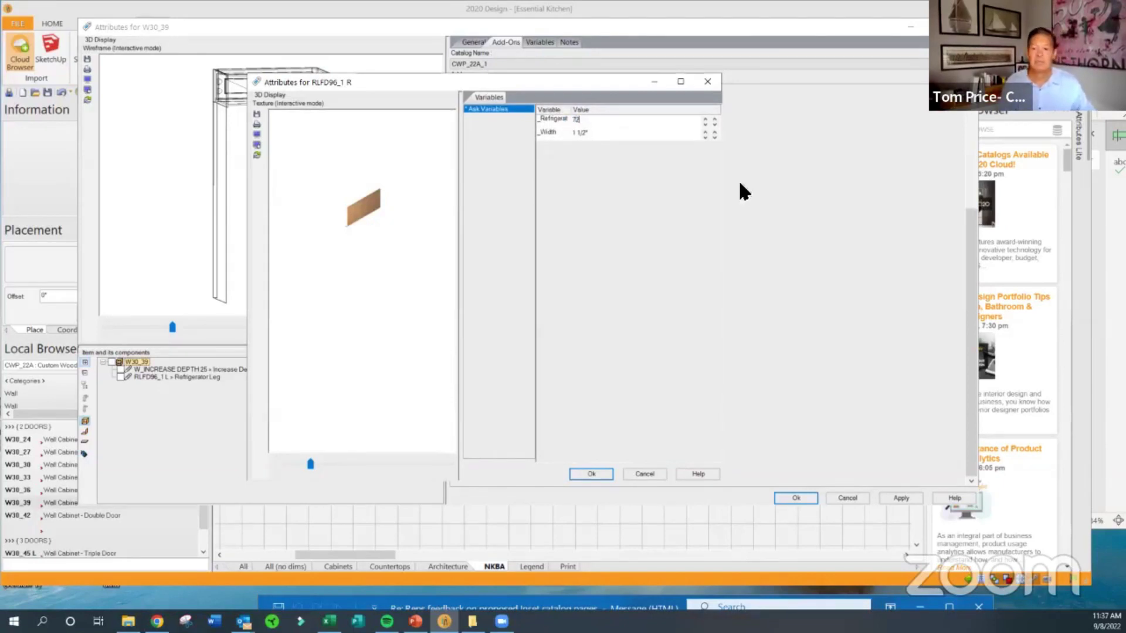
{"action": "left_click", "coordinate": [592, 473]}
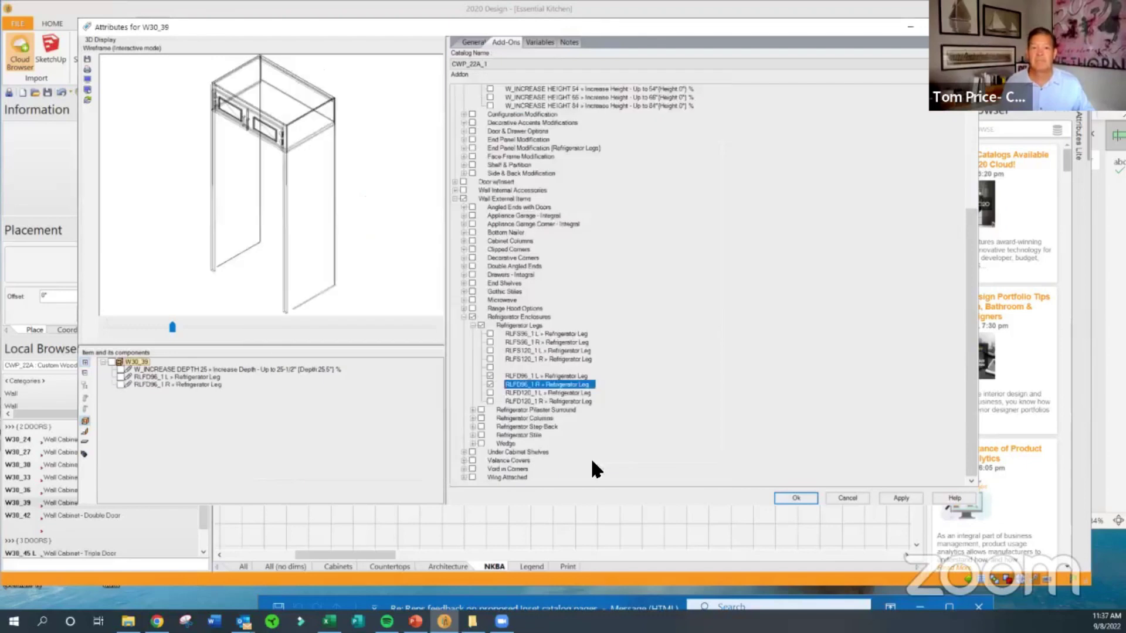
{"action": "left_click_drag", "start_coordinate": [406, 203], "coordinate": [425, 189]}
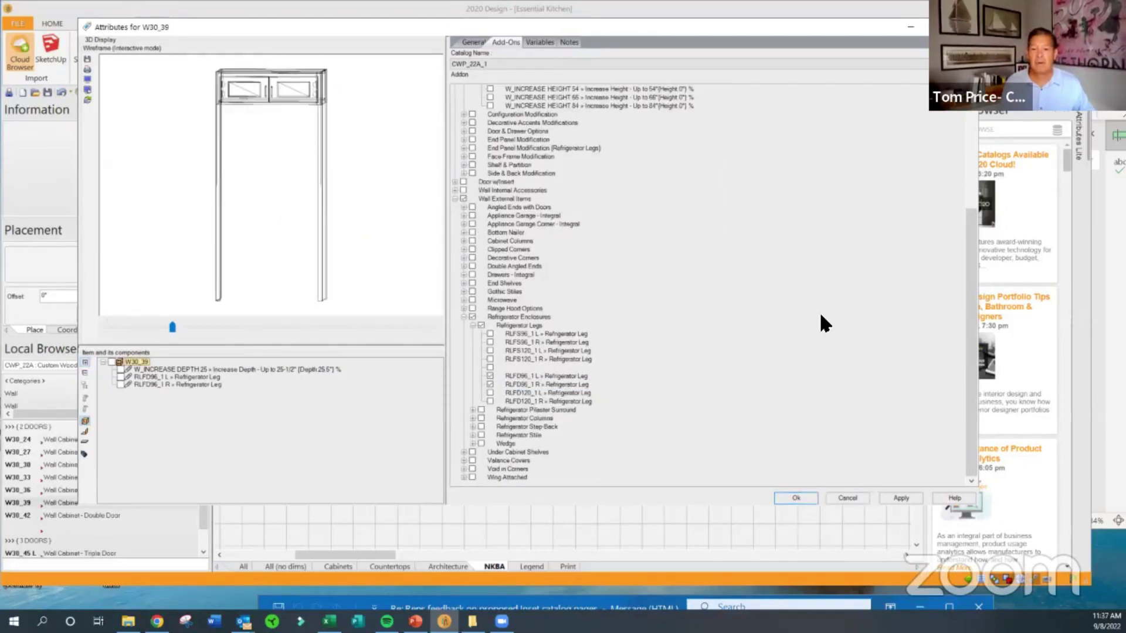
{"action": "key", "text": "Return"}
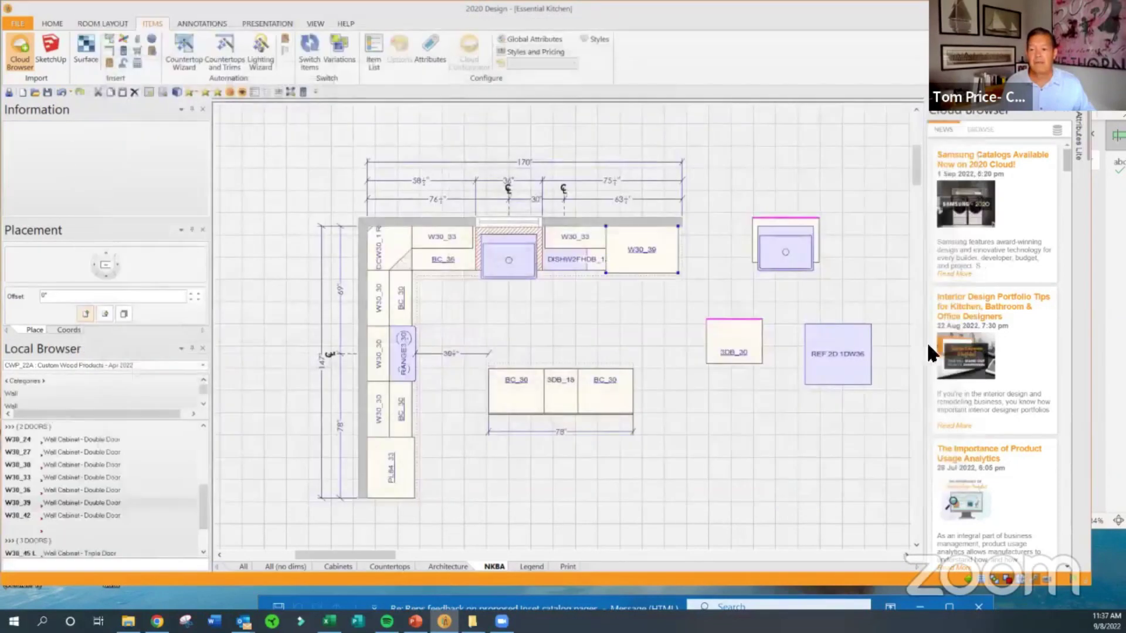
- Move the REF.2D.1DW36 refrigerator from the open floor area to the wall, centred beneath the modified W30_39 cabinet
{"action": "left_click_drag", "start_coordinate": [846, 342], "coordinate": [655, 238]}
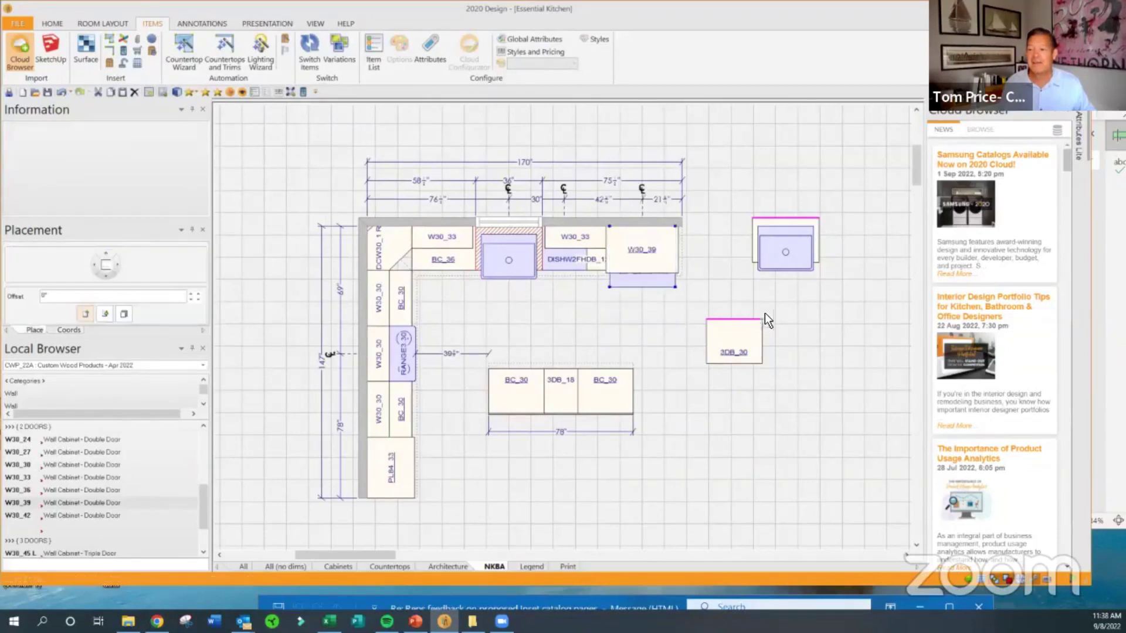
{"action": "left_click", "coordinate": [715, 283]}
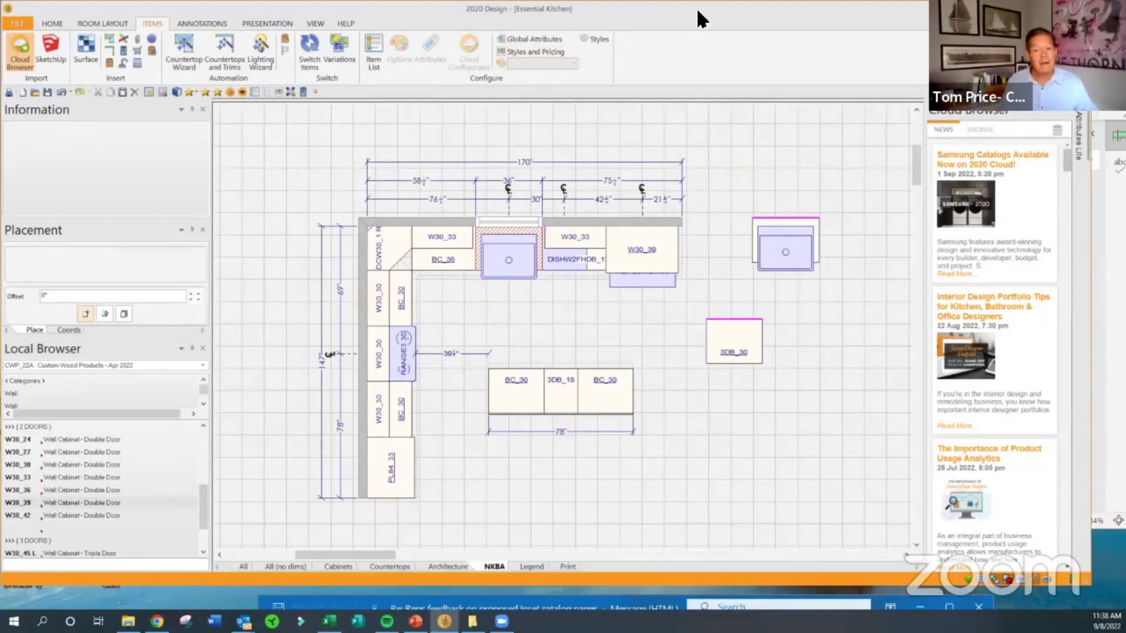
{"action": "left_click_drag", "start_coordinate": [693, 12], "coordinate": [722, 12]}
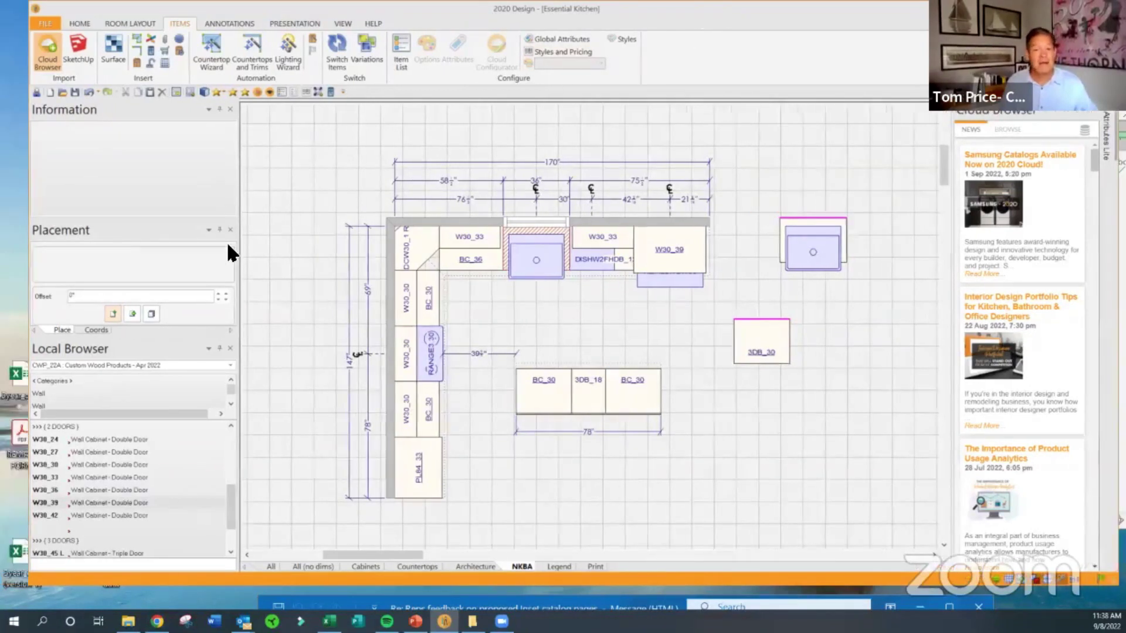
- Switch the catalog to CWP Idea Center For v22 and place REF Enclosure 39x90 on the open floor below the loose 3DB_30
{"action": "left_click", "coordinate": [229, 365]}
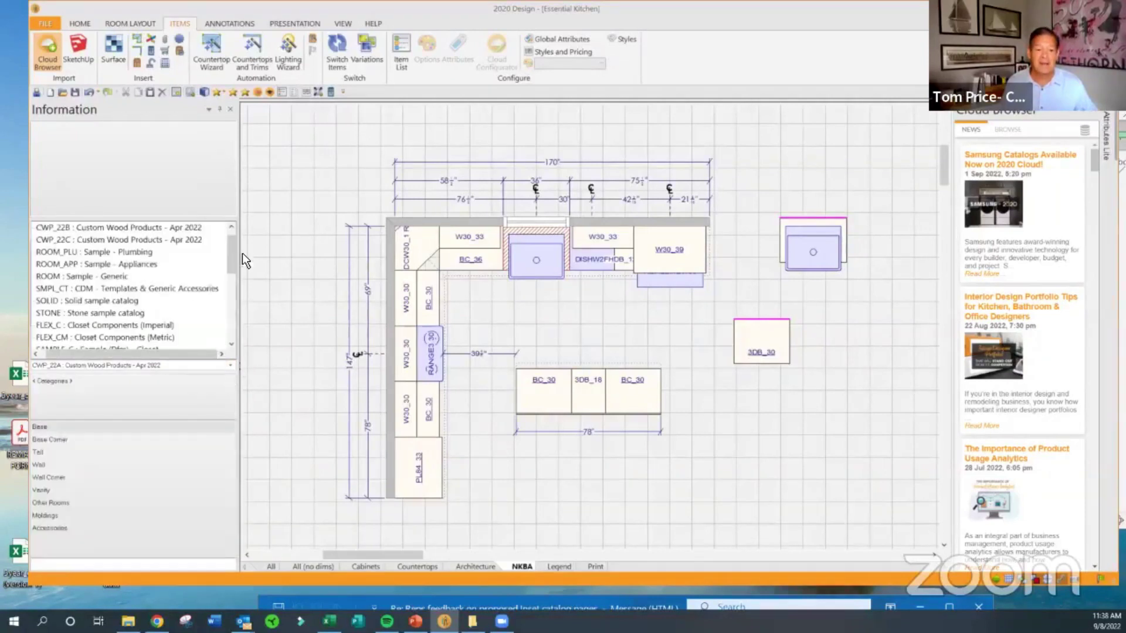
{"action": "left_click_drag", "start_coordinate": [231, 253], "coordinate": [237, 332]}
{"action": "left_click", "coordinate": [104, 336]}
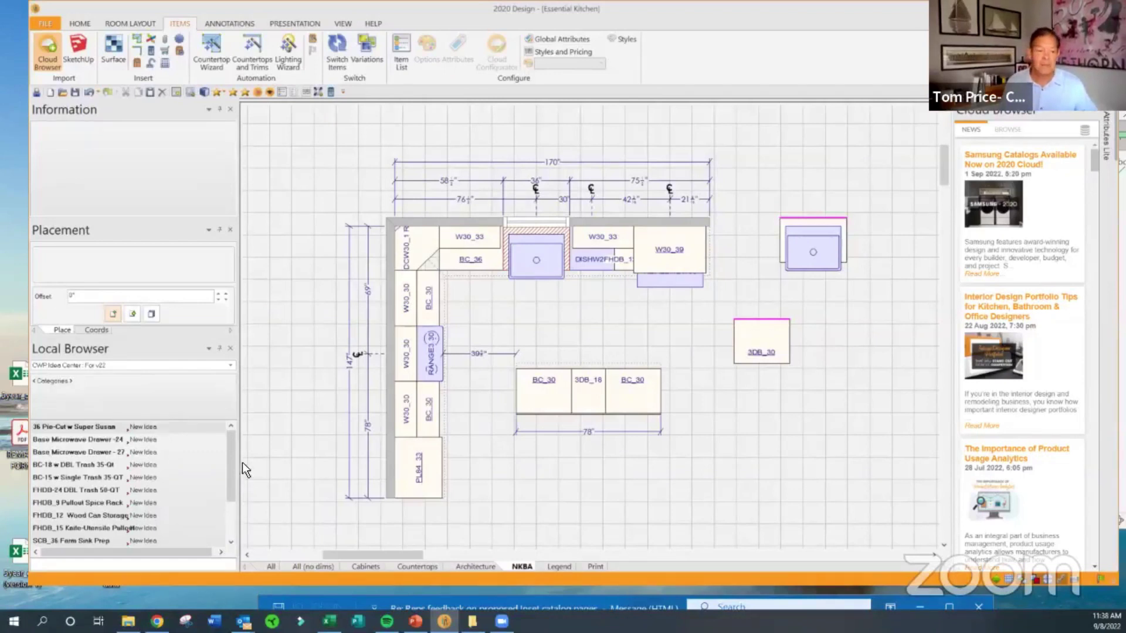
{"action": "scroll", "coordinate": [228, 457], "scroll_direction": "down", "scroll_amount": 2}
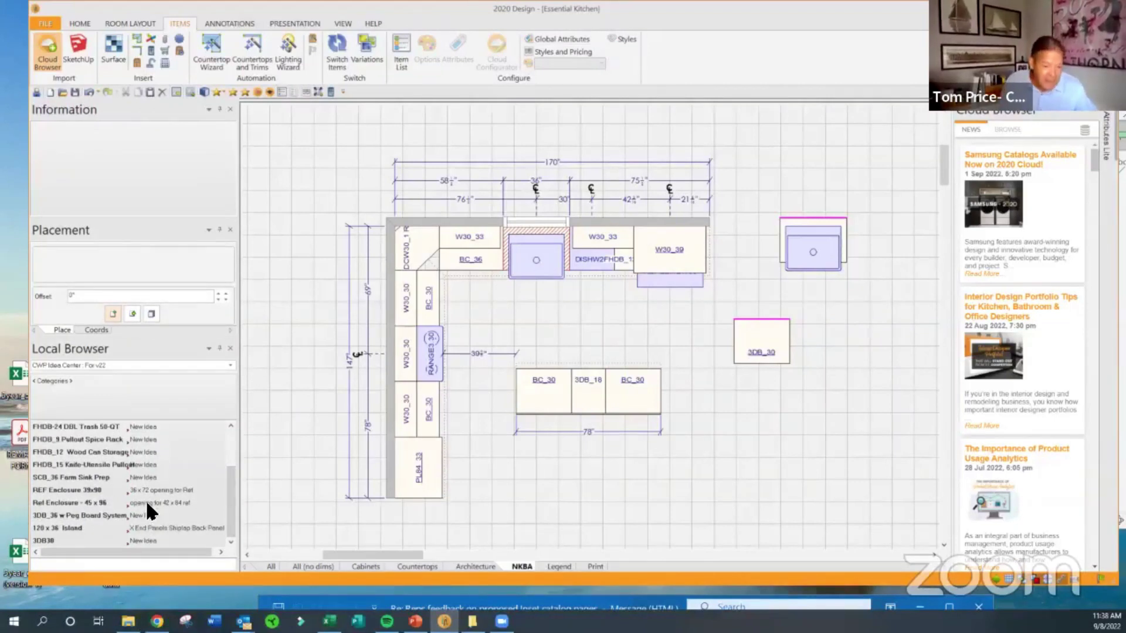
{"action": "mouse_move", "coordinate": [87, 489]}
{"action": "left_mouse_down"}
{"action": "mouse_move", "coordinate": [792, 428]}
{"action": "mouse_move", "coordinate": [754, 415]}
{"action": "mouse_move", "coordinate": [847, 397]}
{"action": "mouse_move", "coordinate": [743, 405]}
{"action": "left_mouse_up"}
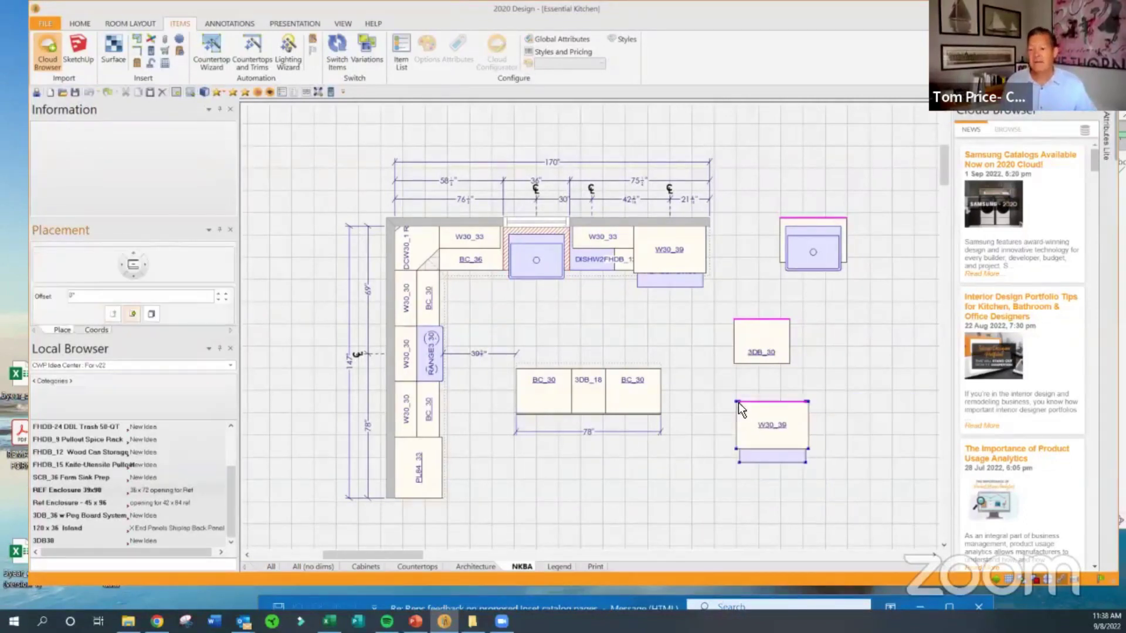
- Examine the attributes and attached components of the W30_39 cabinet inside the placed REF Enclosure 39x90
{"action": "right_click", "coordinate": [778, 407]}
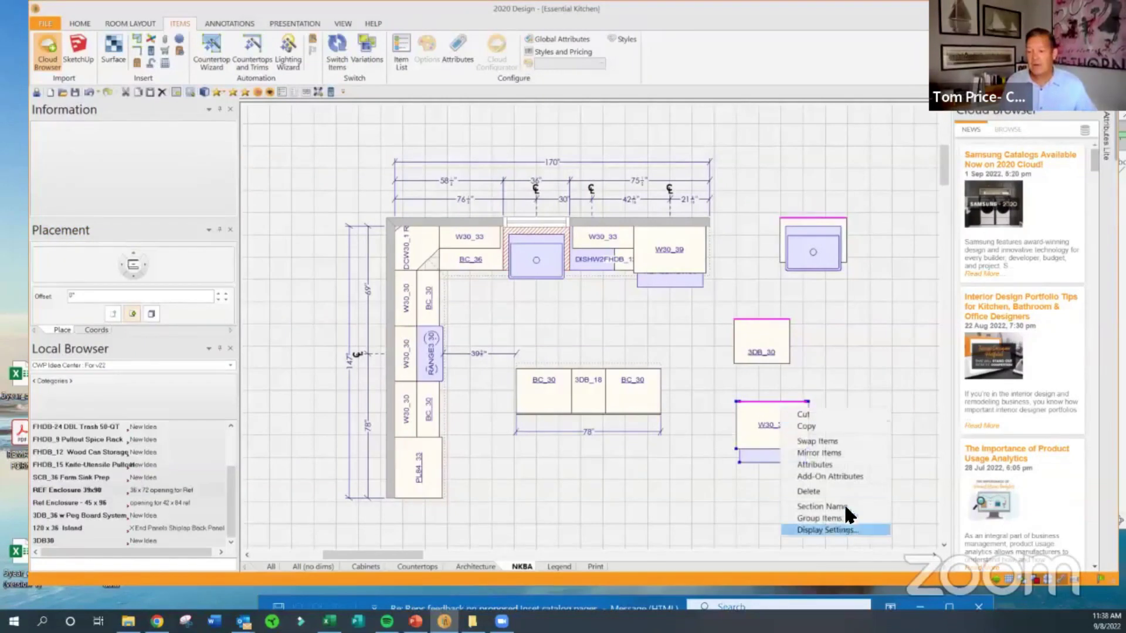
{"action": "left_click", "coordinate": [871, 342]}
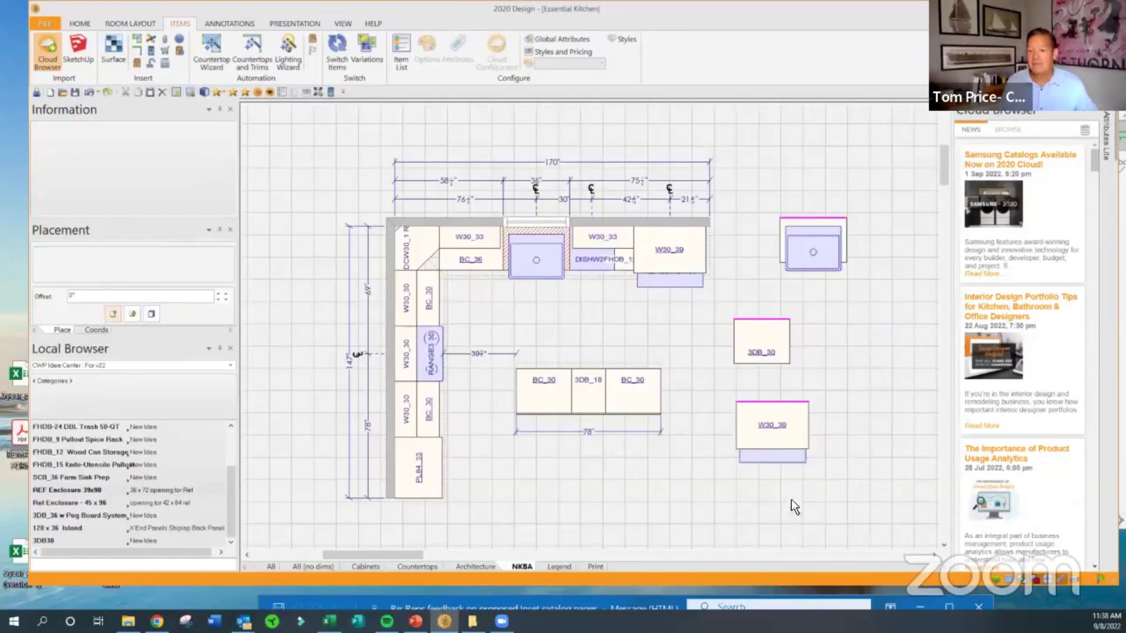
{"action": "left_click", "coordinate": [785, 418]}
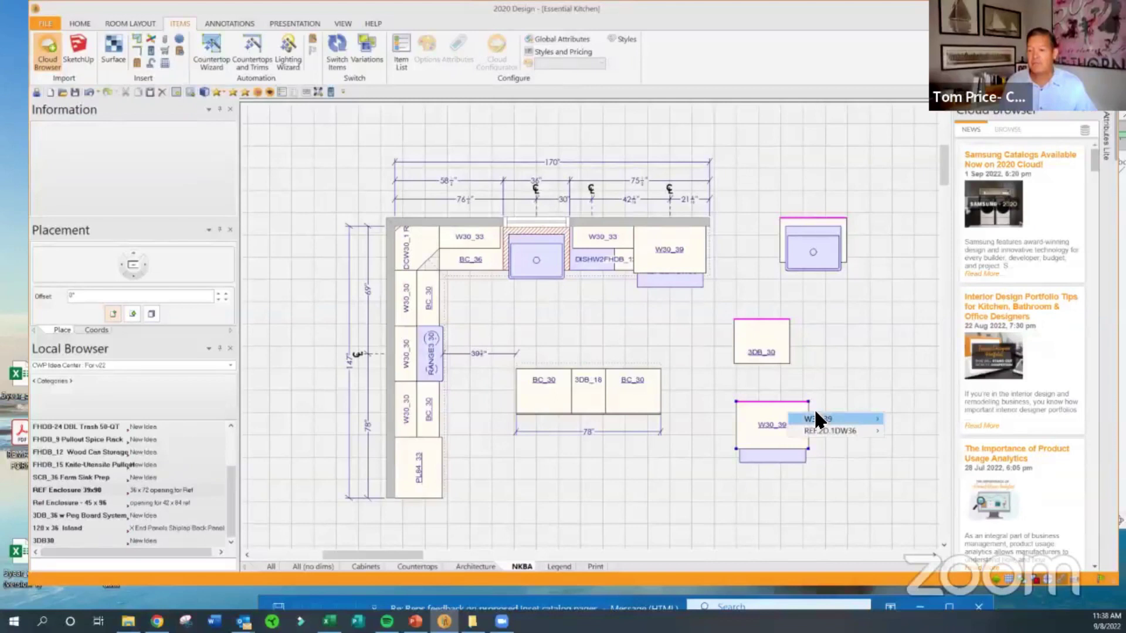
{"action": "mouse_move", "coordinate": [815, 418]}
{"action": "mouse_move", "coordinate": [960, 416]}
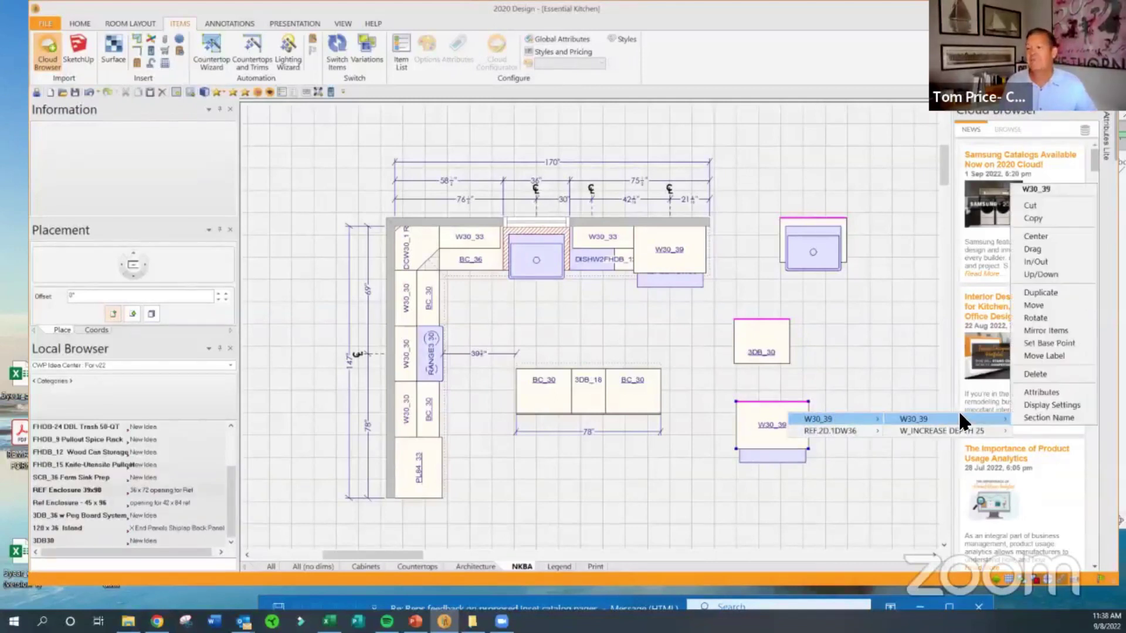
{"action": "left_click", "coordinate": [1031, 395]}
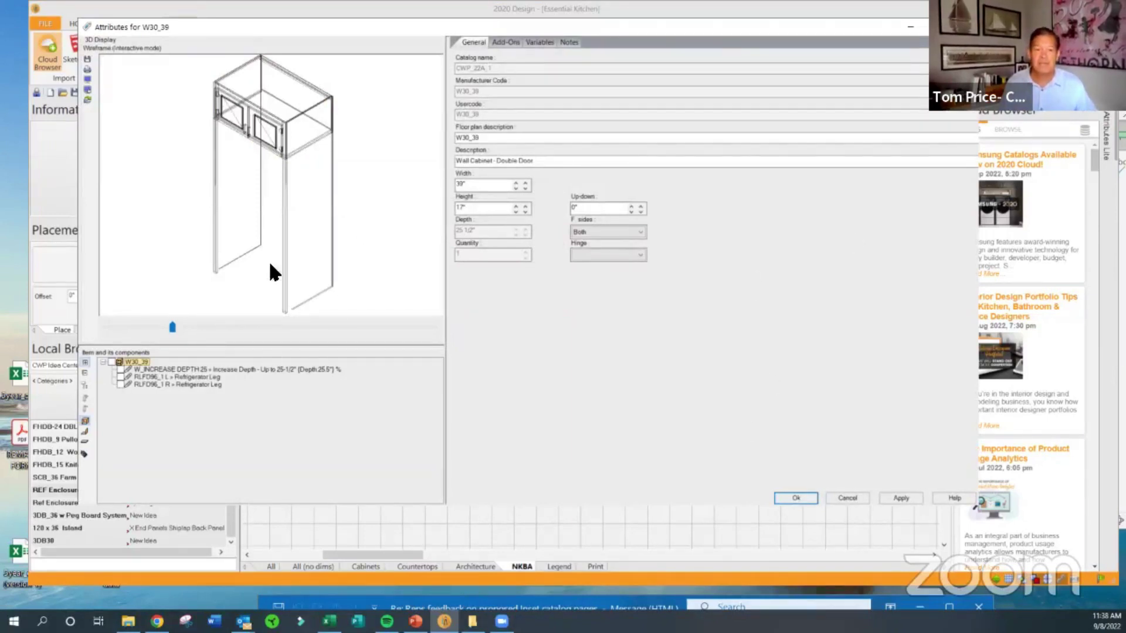
{"action": "left_click", "coordinate": [796, 498]}
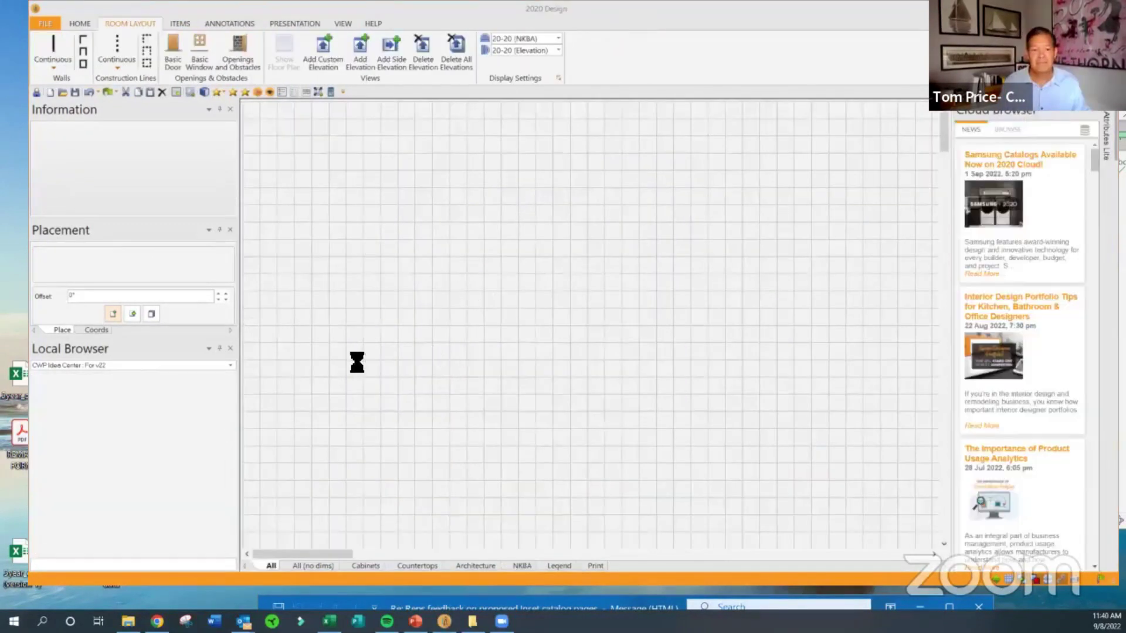
- Draw connected walls in a new design: a left wall, a back wall about 202" long, and a short return about 12" long
{"action": "left_click", "coordinate": [352, 305]}
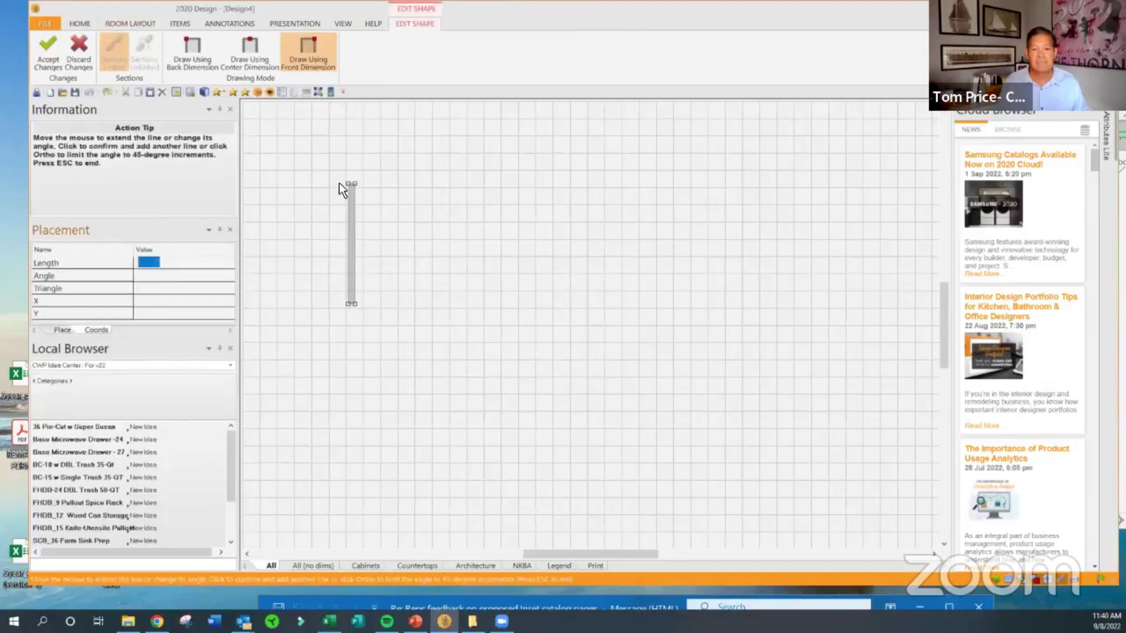
{"action": "left_click", "coordinate": [351, 179]}
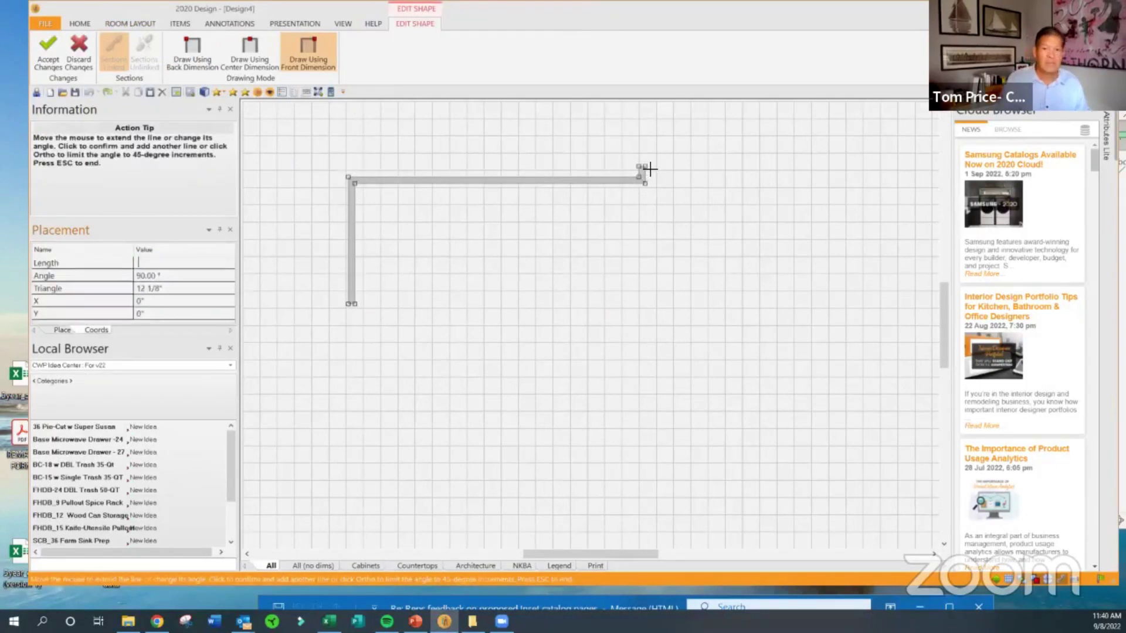
{"action": "left_click", "coordinate": [647, 168]}
{"action": "key", "text": "Escape"}
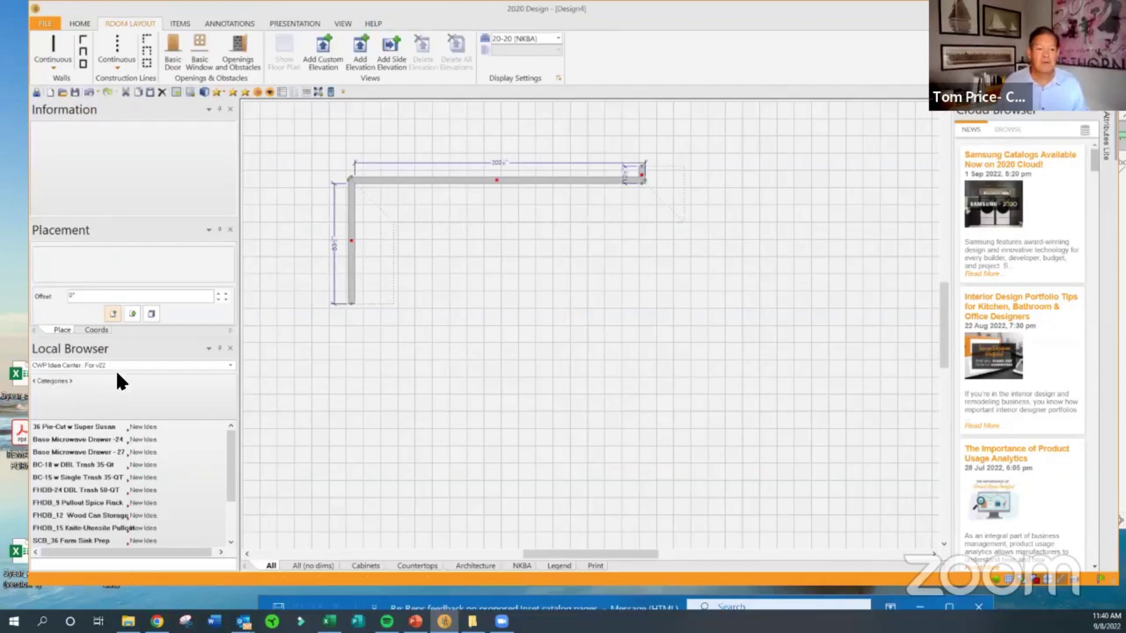
- Place the BC-15 w Single Trash 35-QT idea against the back wall, just past its midpoint
{"action": "left_click_drag", "start_coordinate": [232, 488], "coordinate": [231, 516]}
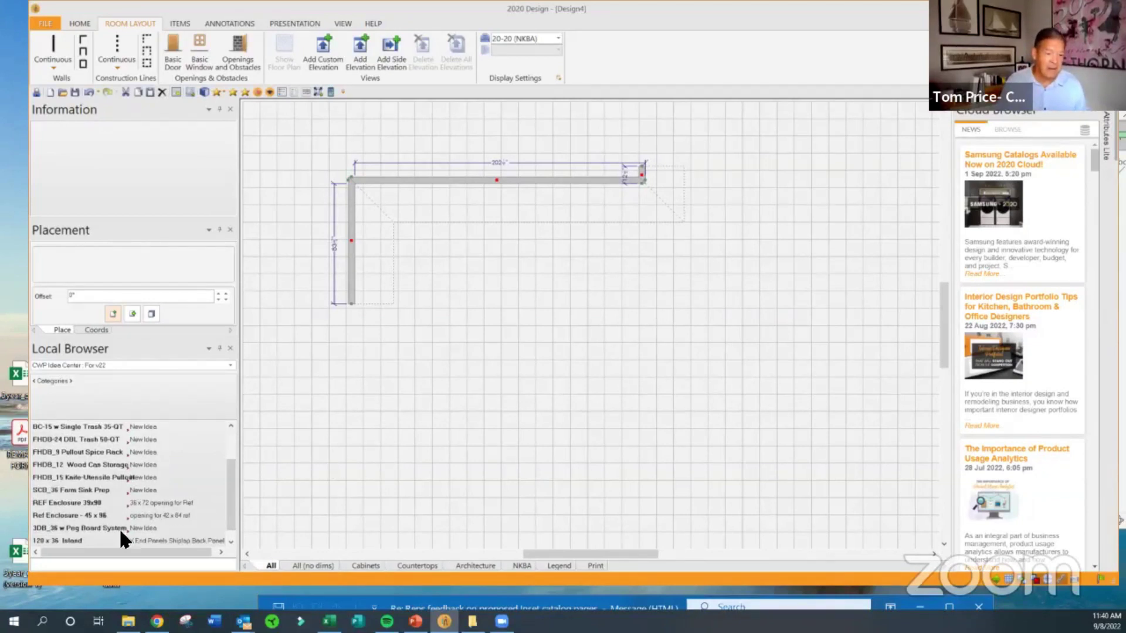
{"action": "left_click", "coordinate": [92, 426]}
{"action": "left_click", "coordinate": [508, 203]}
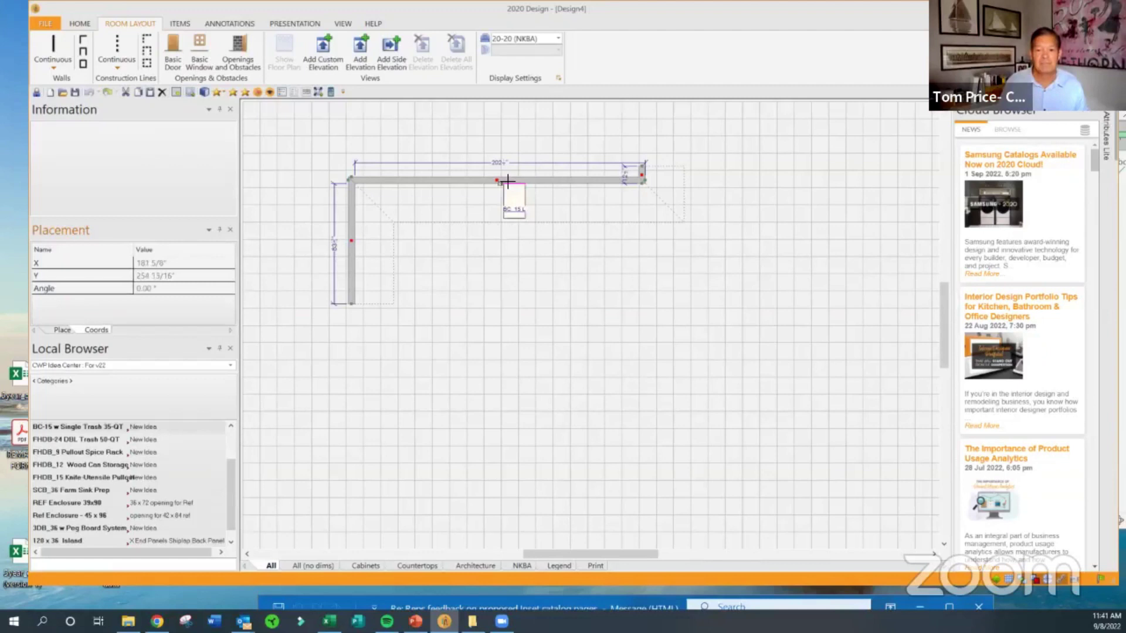
{"action": "left_click", "coordinate": [605, 316]}
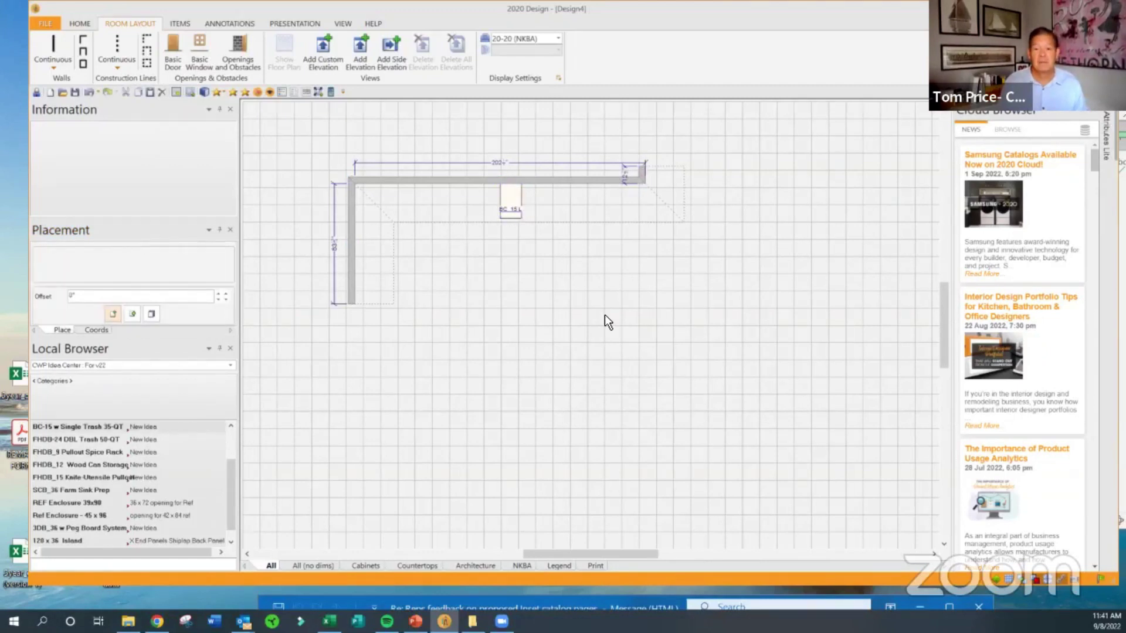
- Edit the CWP_22A_1 catalog styles, choosing the Full Inset - Square overlay, Paint Grade species and Framed door and drawer faces
{"action": "left_click", "coordinate": [304, 92]}
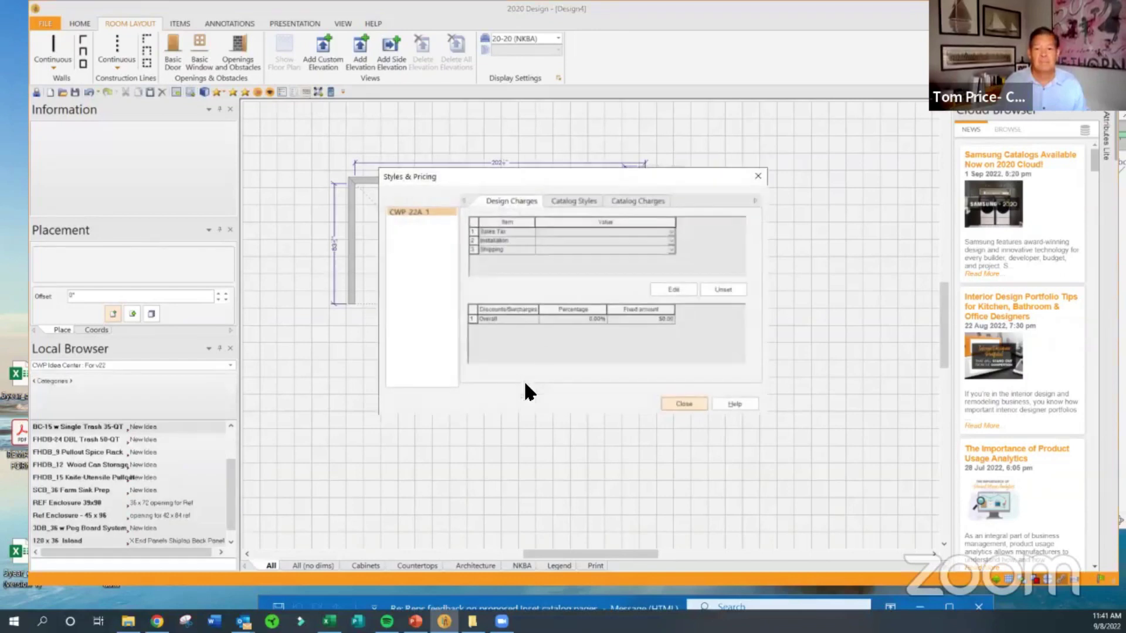
{"action": "left_click", "coordinate": [565, 200]}
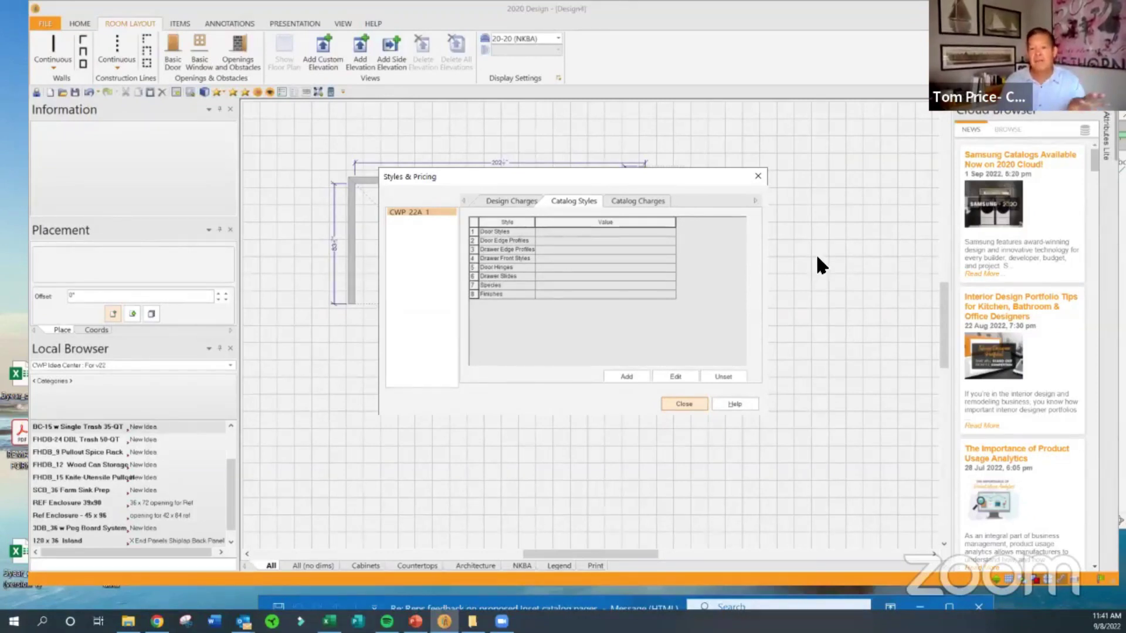
{"action": "double_click", "coordinate": [488, 231]}
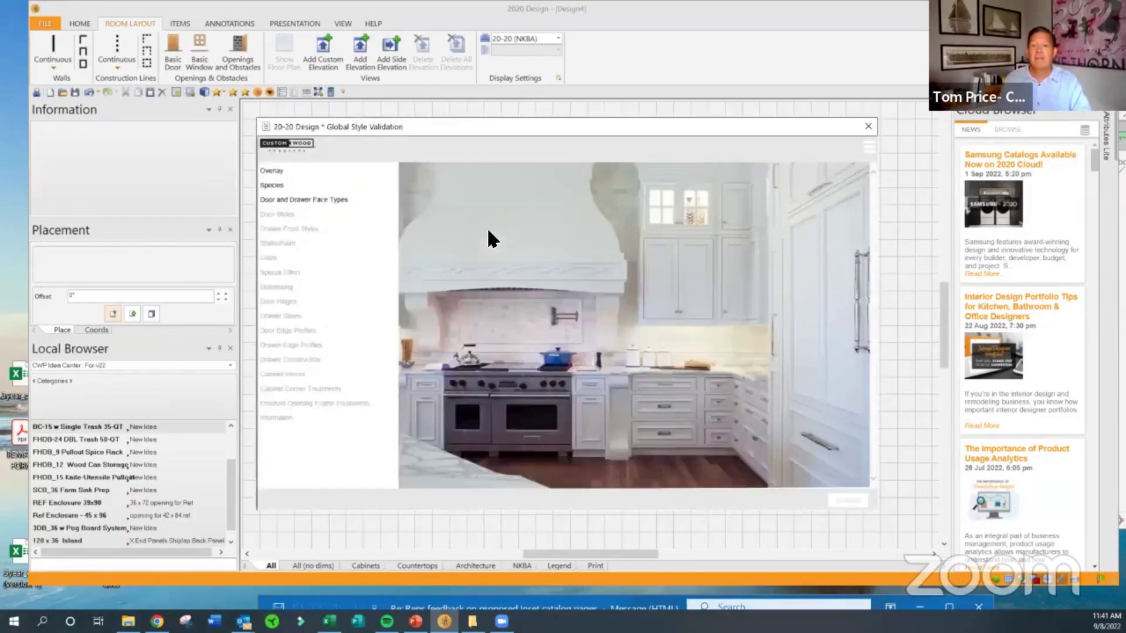
{"action": "left_click_drag", "start_coordinate": [710, 126], "coordinate": [705, 90]}
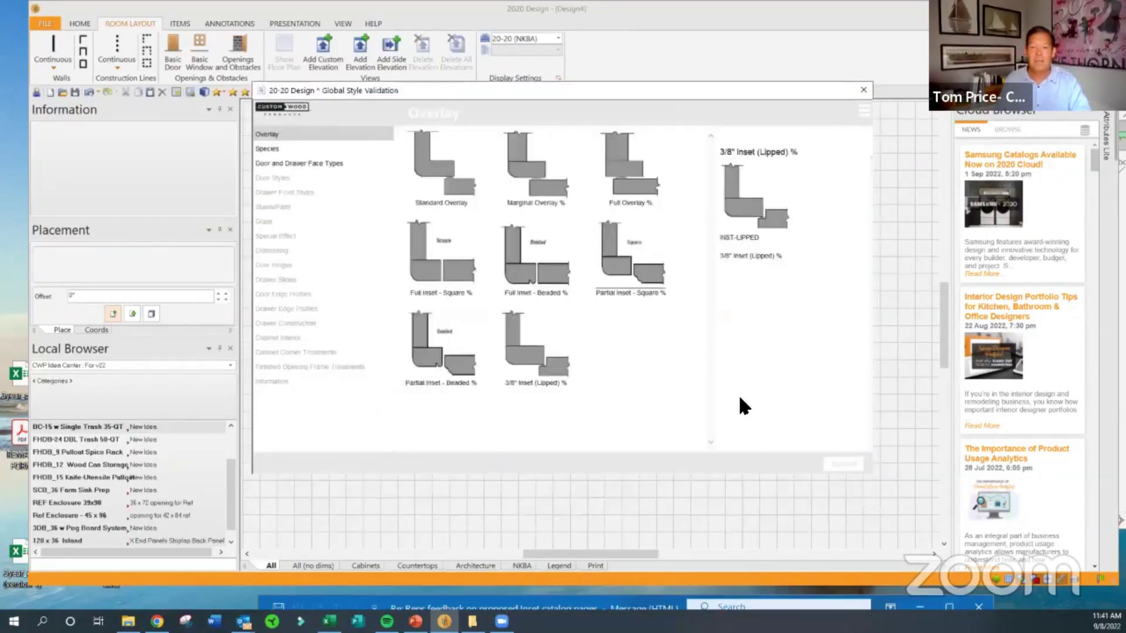
{"action": "left_click", "coordinate": [443, 284]}
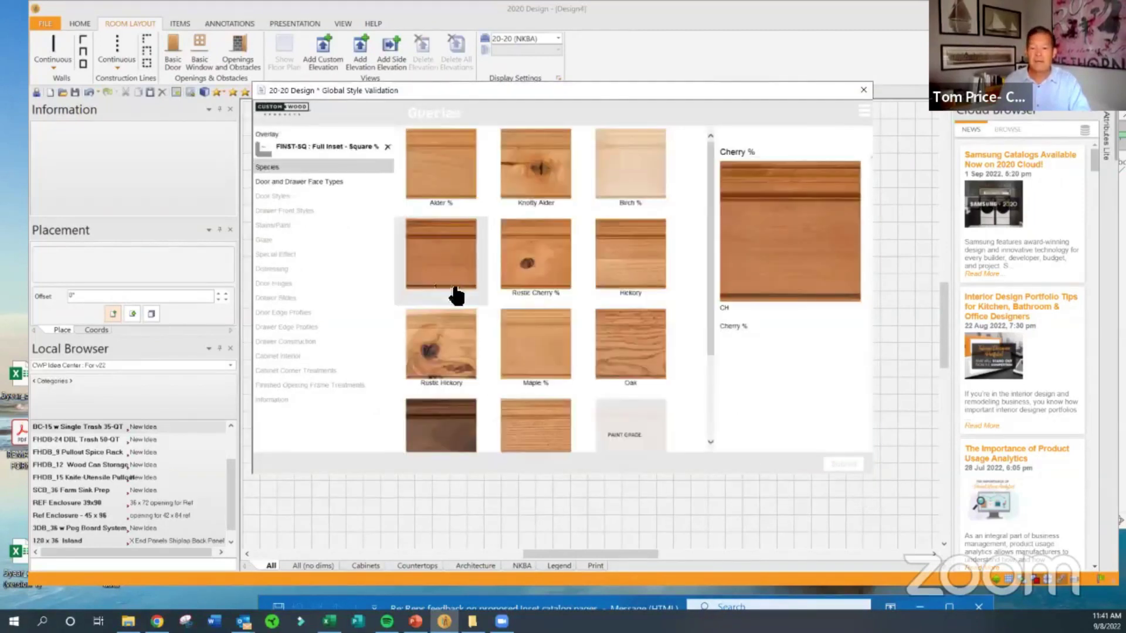
{"action": "left_click", "coordinate": [634, 439]}
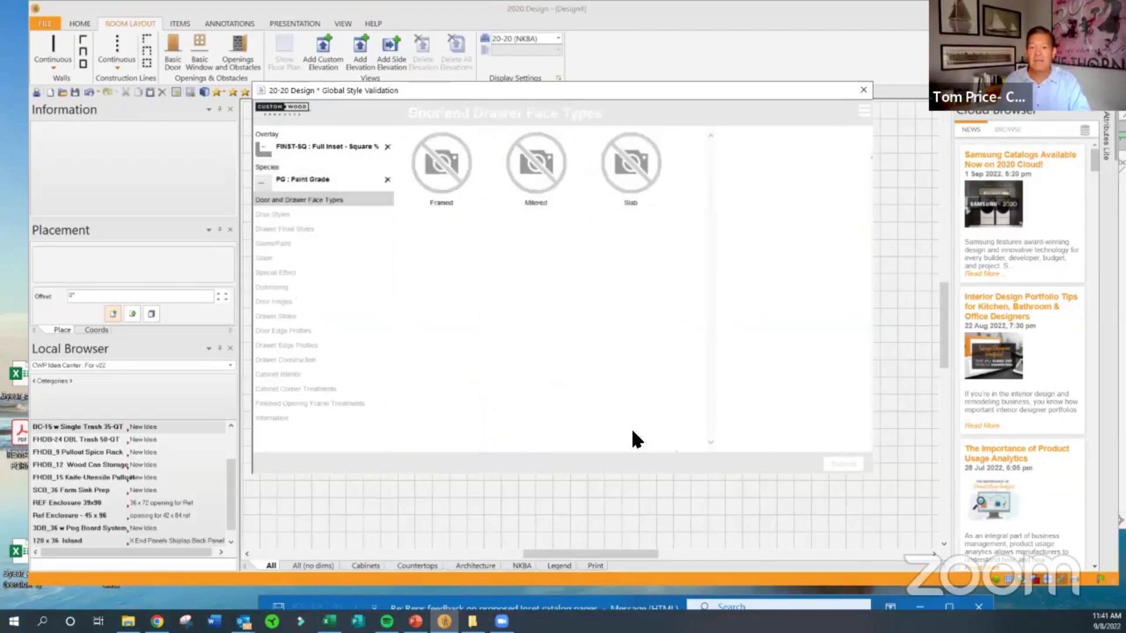
{"action": "left_click", "coordinate": [461, 176]}
- Choose Craftsman Square Recessed for both the door style and the drawer front style
{"action": "scroll", "coordinate": [666, 285], "scroll_direction": "down", "scroll_amount": 2}
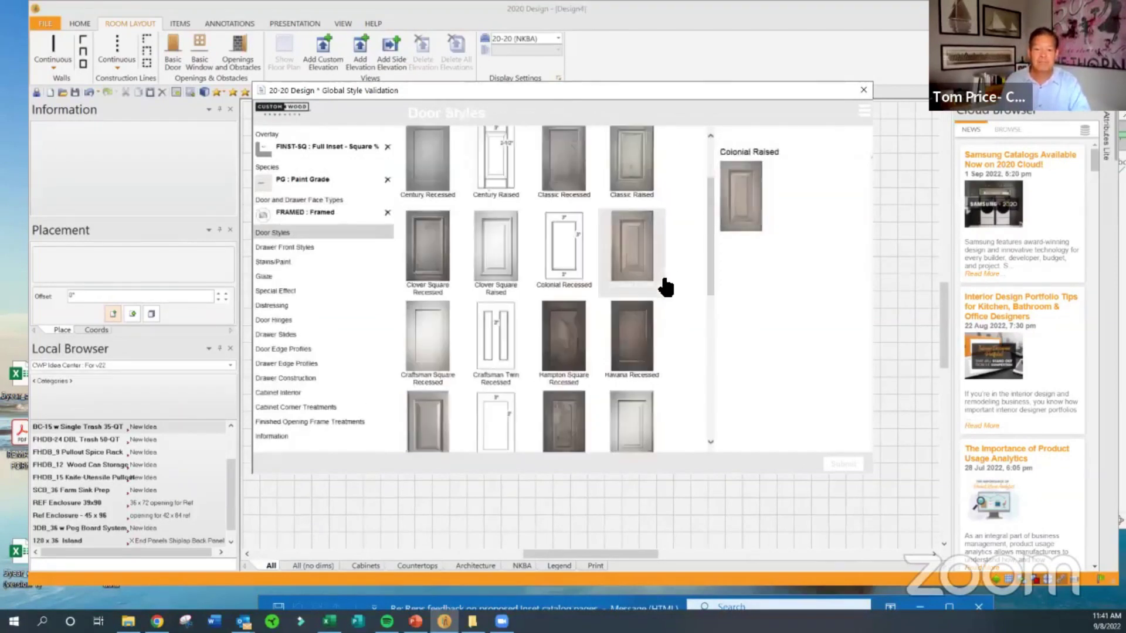
{"action": "left_click", "coordinate": [418, 338]}
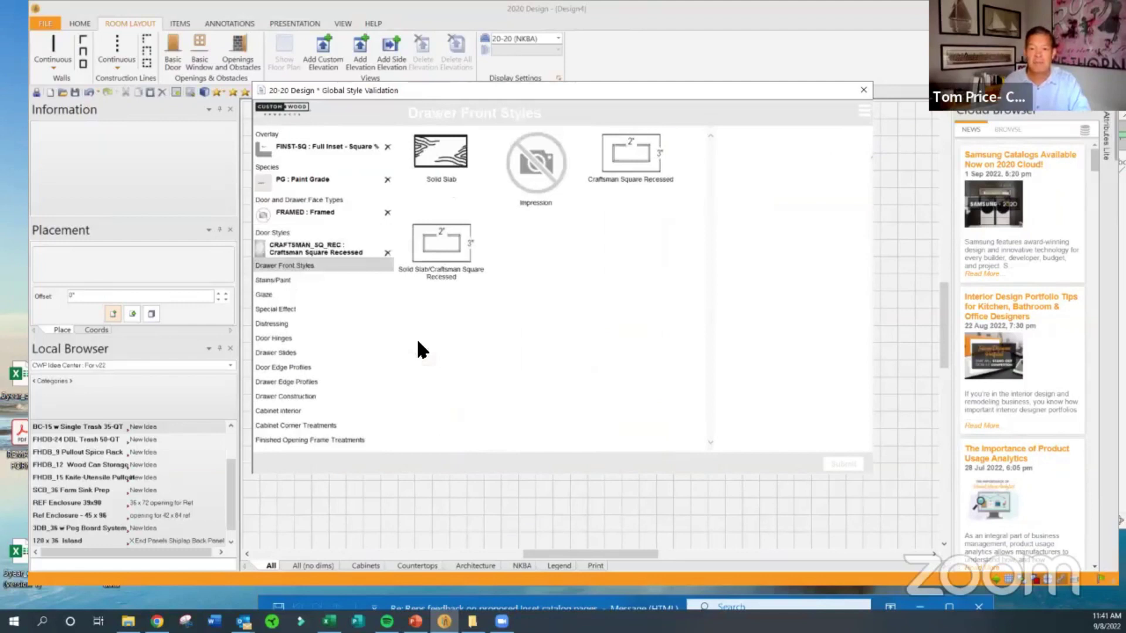
{"action": "left_click", "coordinate": [637, 153]}
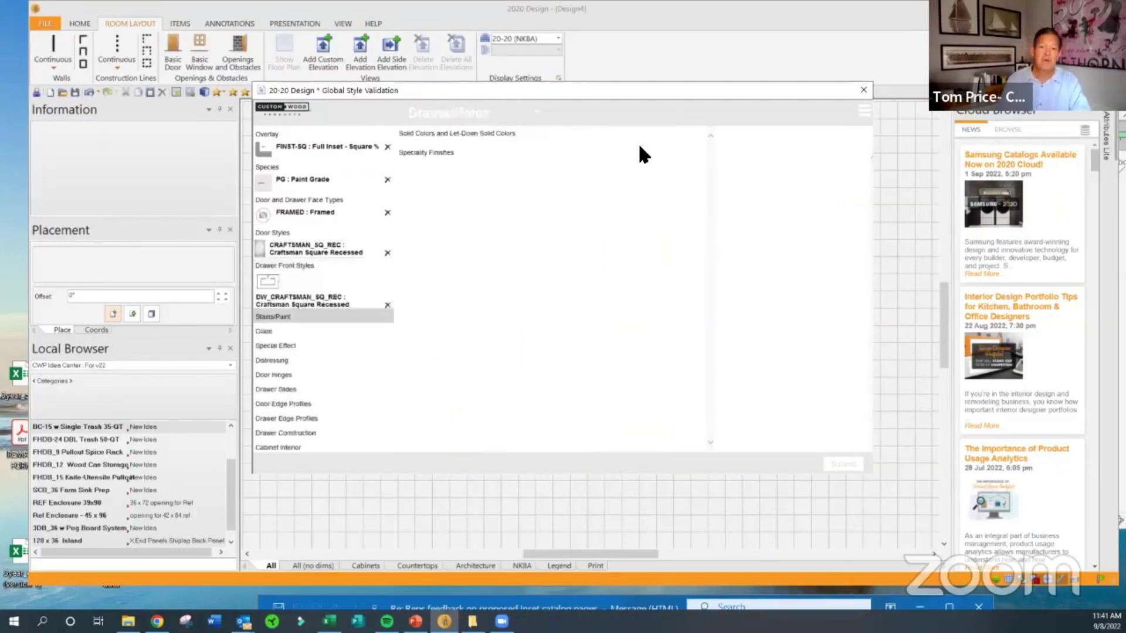
- Set the finish to Bright White from the solid colors, with No Glaze and No Special Effect
{"action": "left_click", "coordinate": [494, 142]}
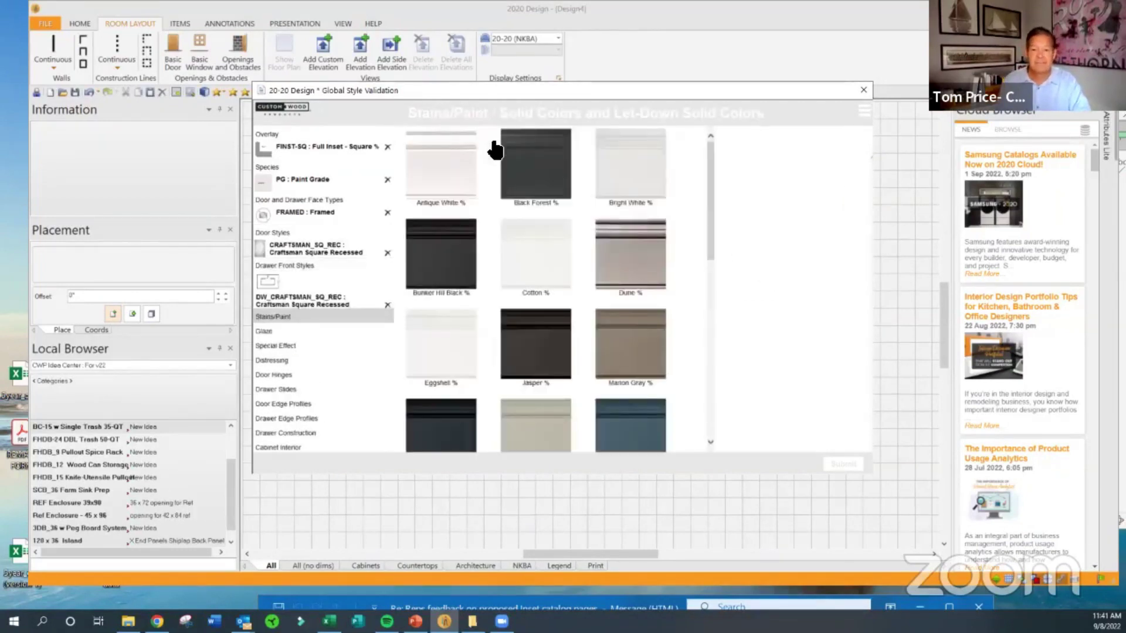
{"action": "left_click", "coordinate": [648, 156]}
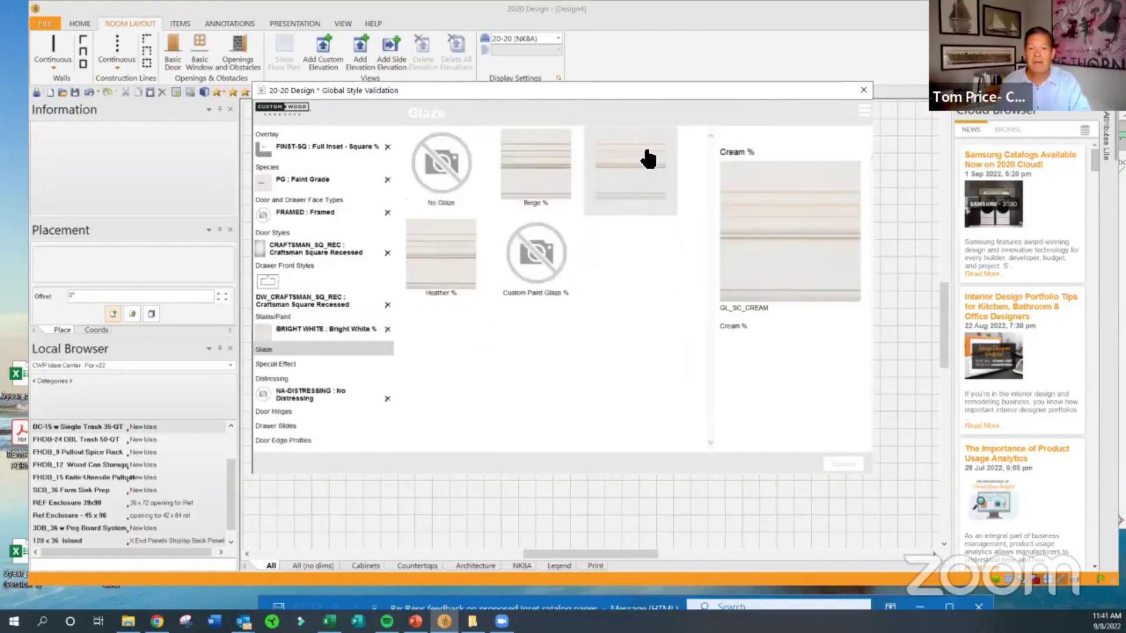
{"action": "left_click", "coordinate": [439, 170]}
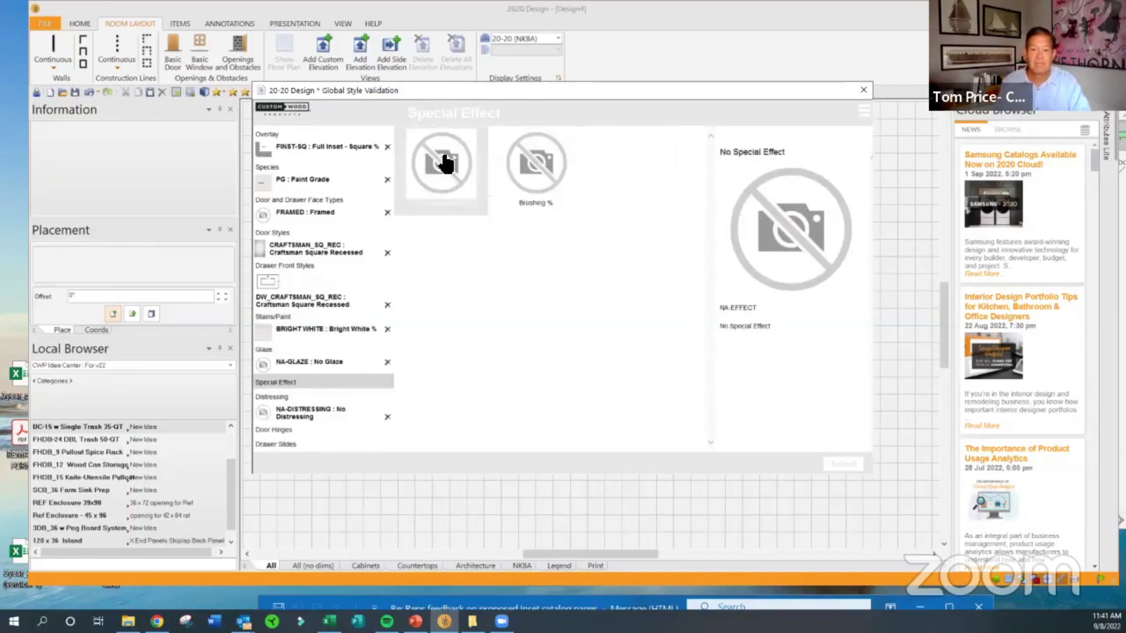
{"action": "left_click", "coordinate": [444, 164]}
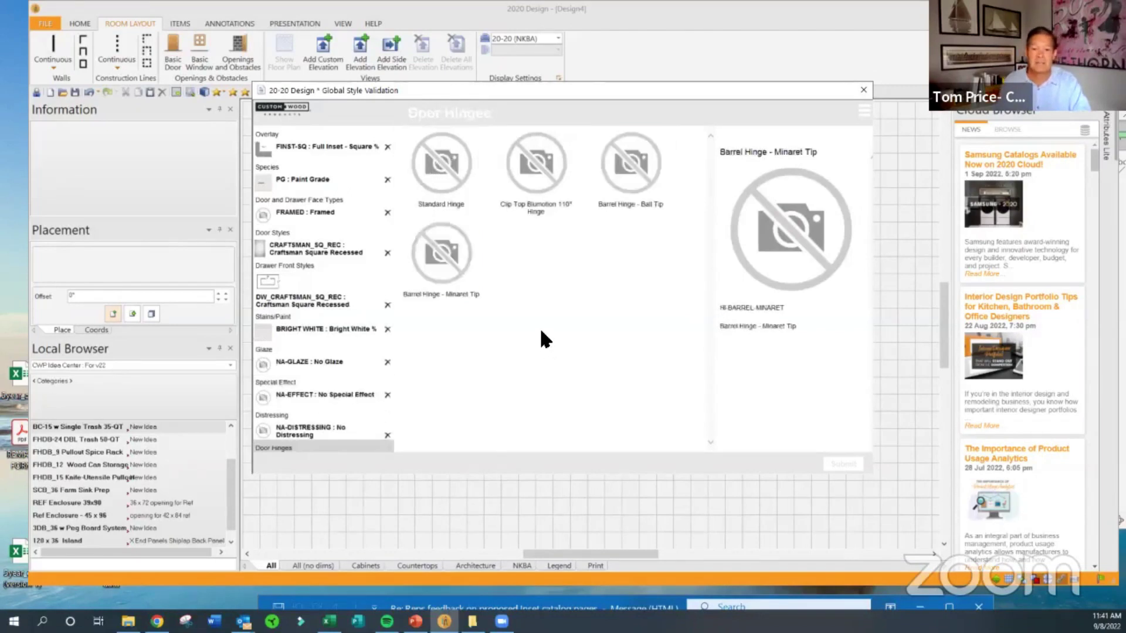
- Choose Standard Hinge and Standard Slide, and set both the door and drawer edge profiles to Square
{"action": "left_click", "coordinate": [450, 174]}
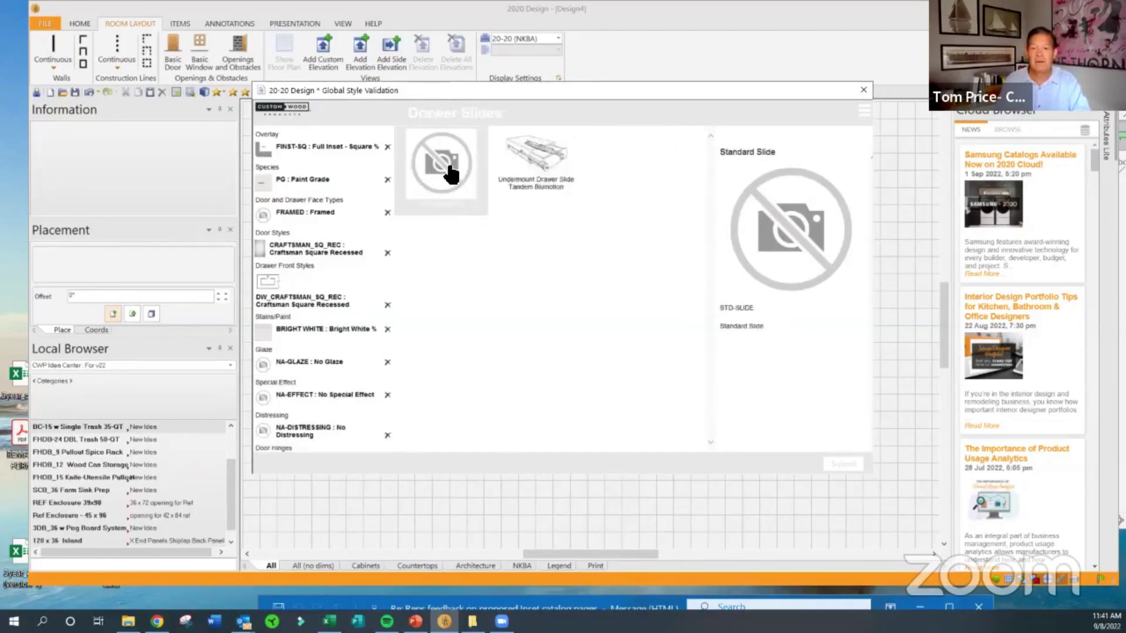
{"action": "left_click", "coordinate": [450, 174]}
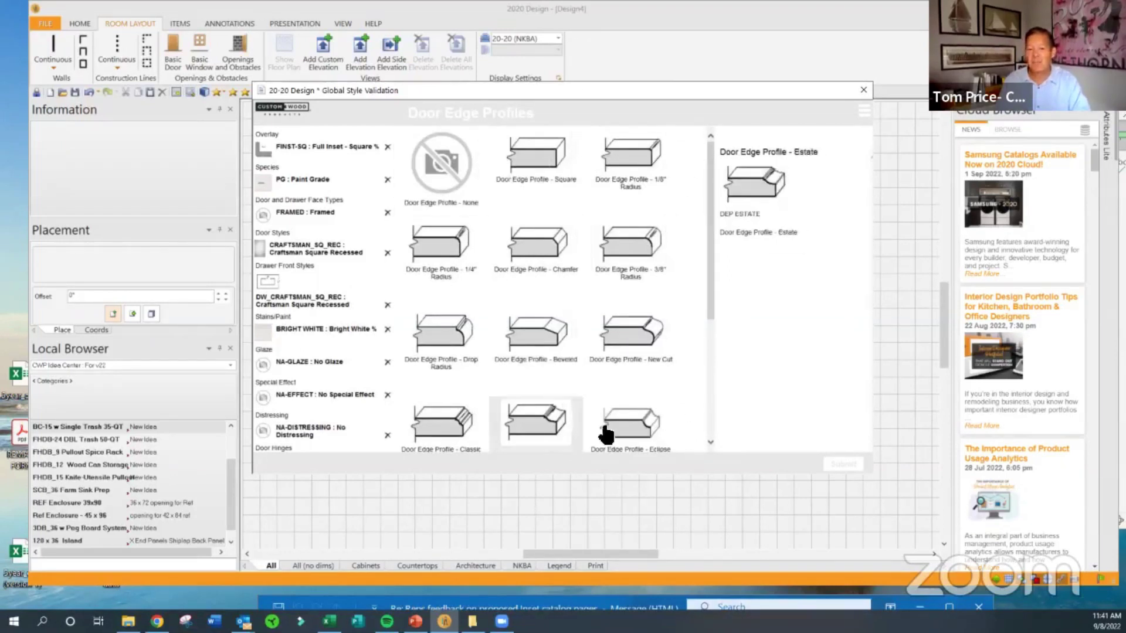
{"action": "left_click", "coordinate": [537, 160]}
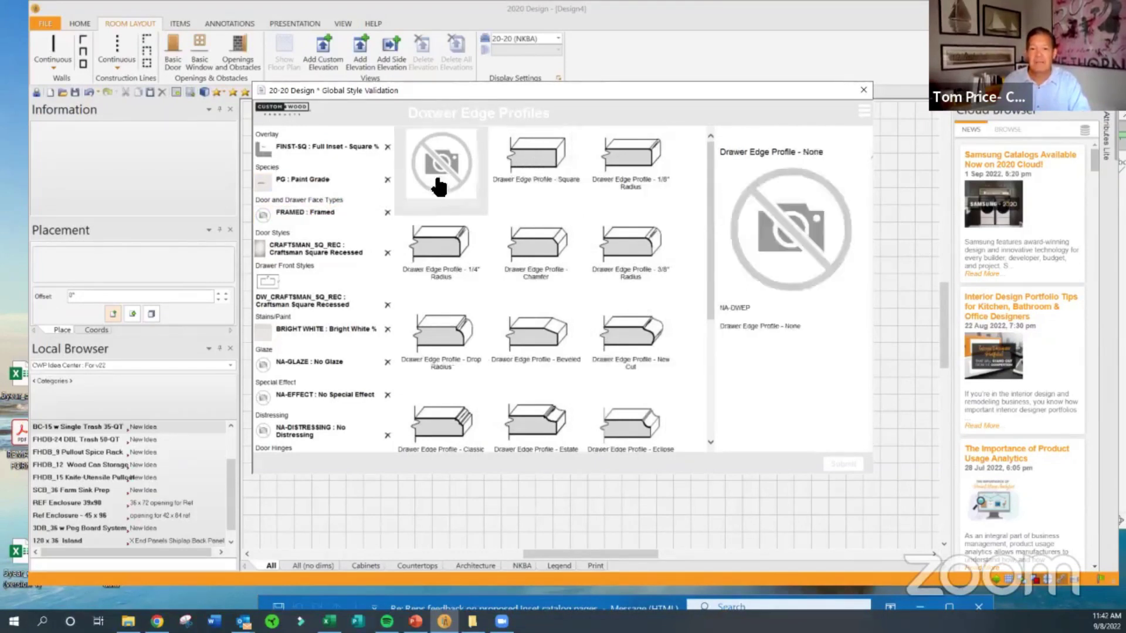
{"action": "left_click", "coordinate": [562, 156]}
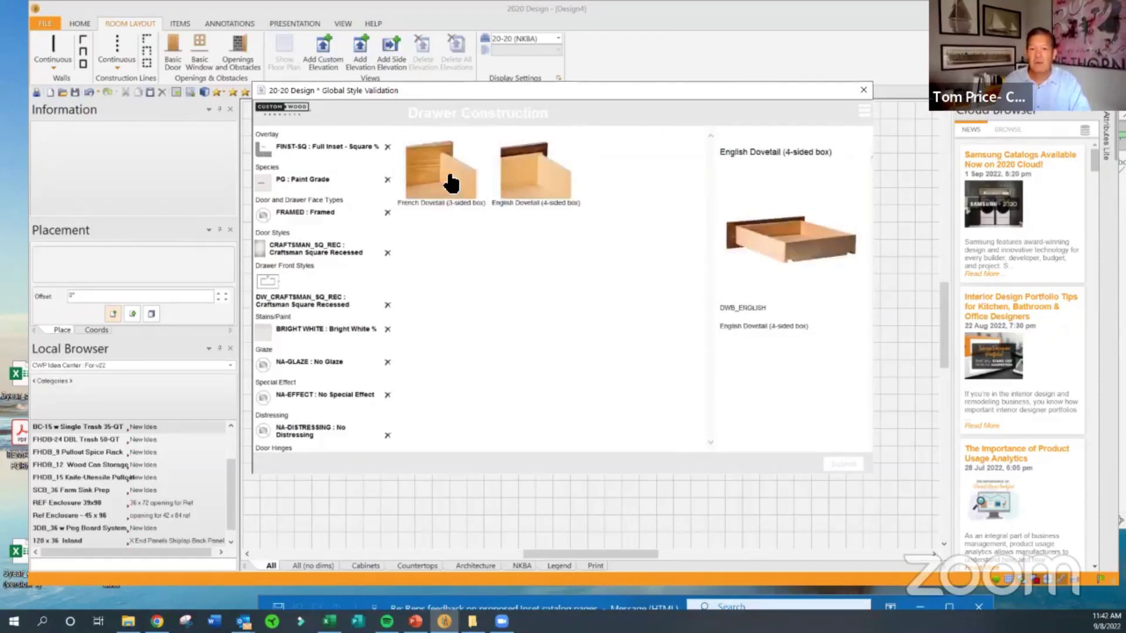
- Choose English Dovetail drawer boxes, Standard Interior, 1/4" Cove corners and Classic opening frame treatment, and apply the catalog styles
{"action": "left_click", "coordinate": [549, 178]}
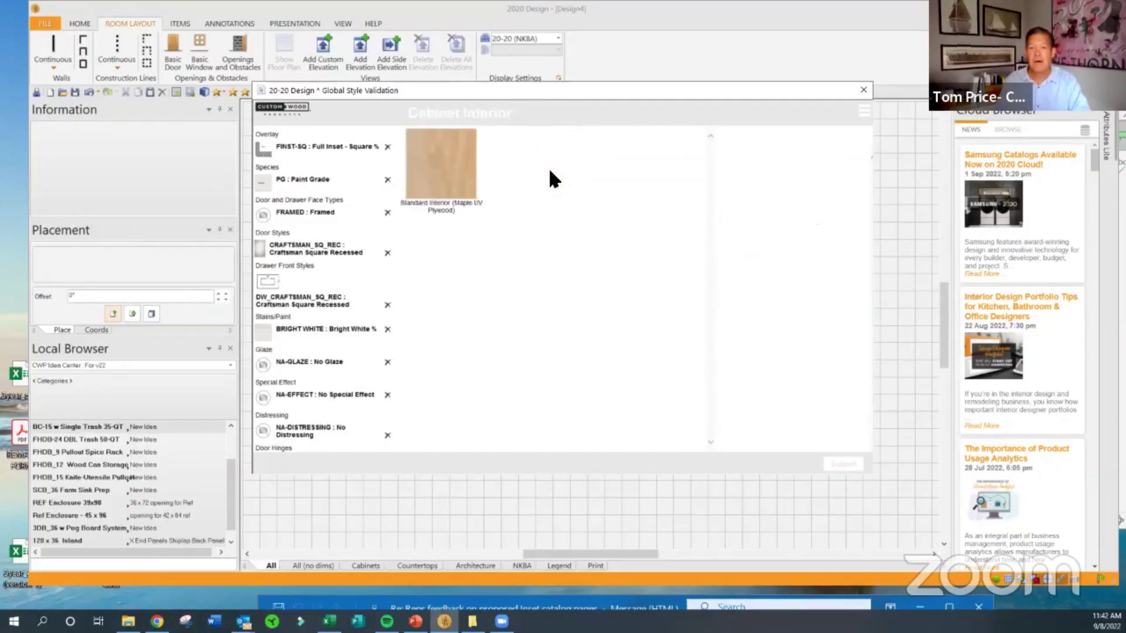
{"action": "left_click", "coordinate": [455, 176]}
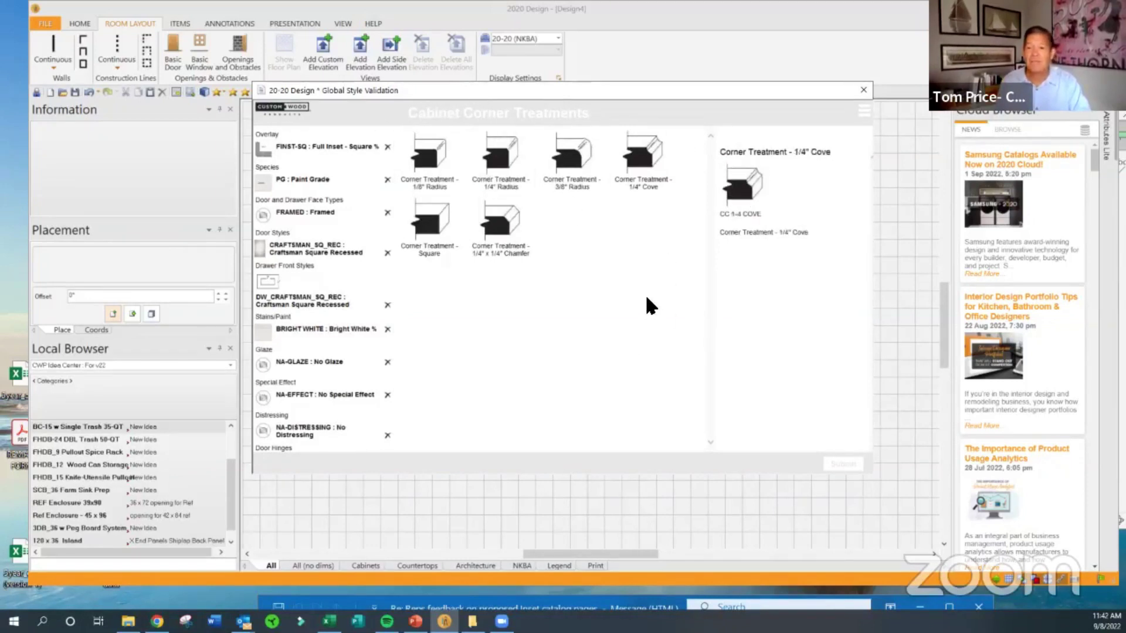
{"action": "left_click", "coordinate": [643, 160]}
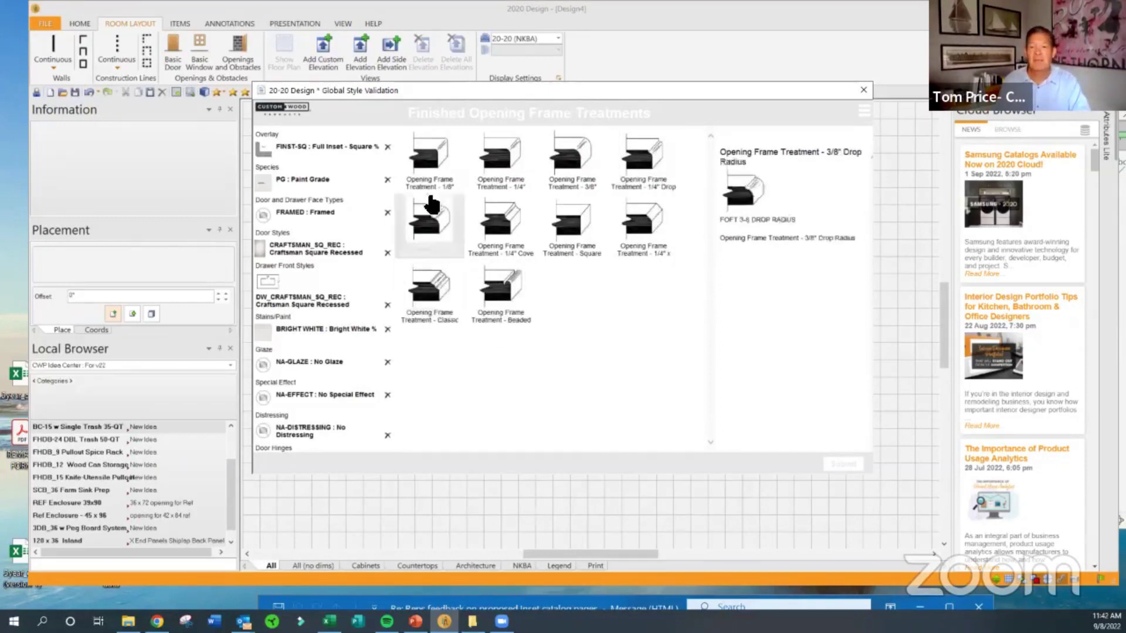
{"action": "left_click", "coordinate": [439, 286]}
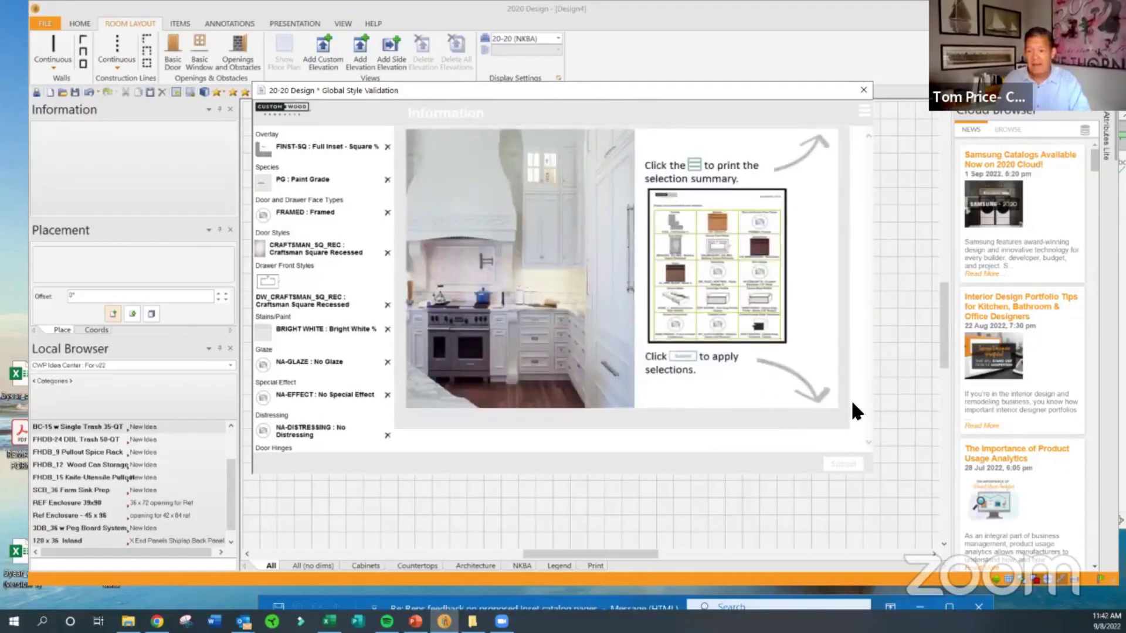
{"action": "left_click", "coordinate": [842, 464]}
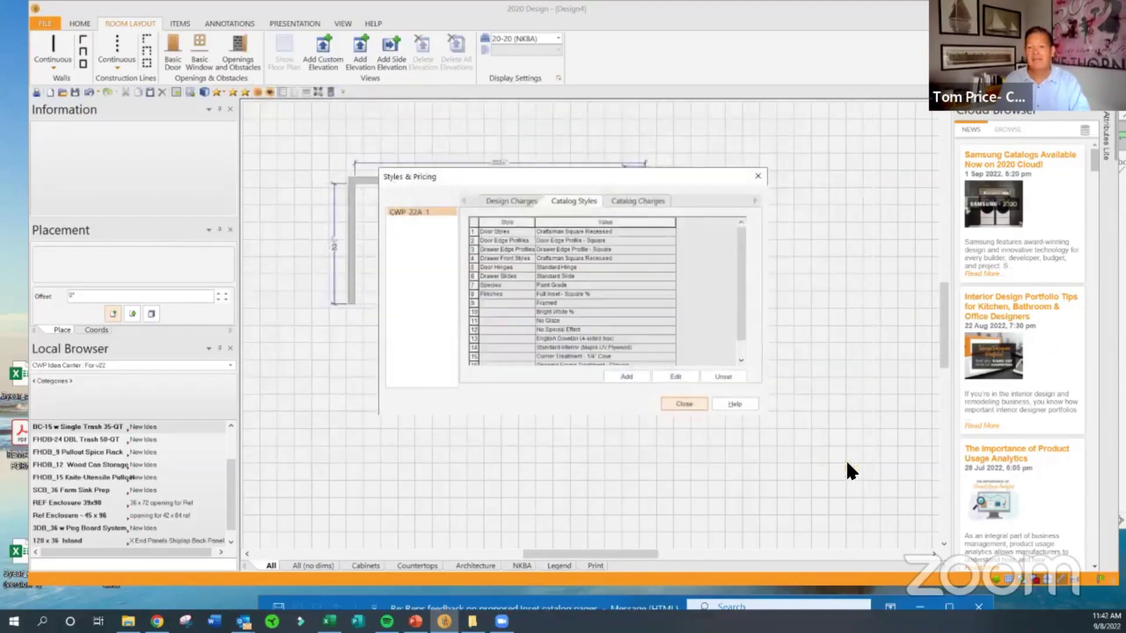
{"action": "left_click", "coordinate": [685, 405]}
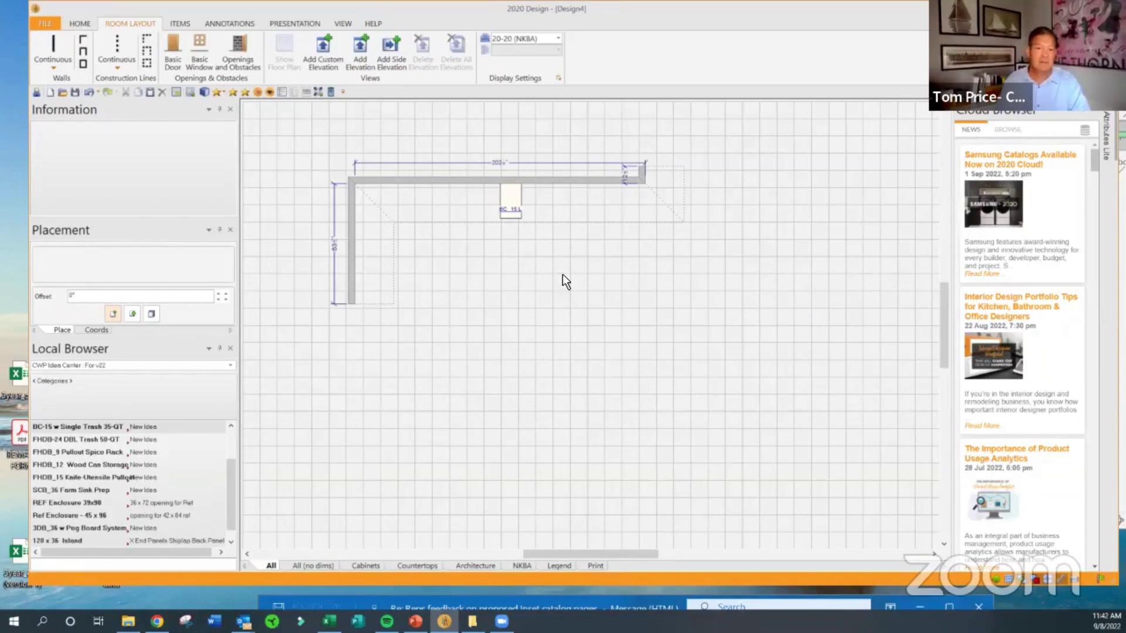
- Close the Design4 drawing
{"action": "double_click", "coordinate": [733, 17]}
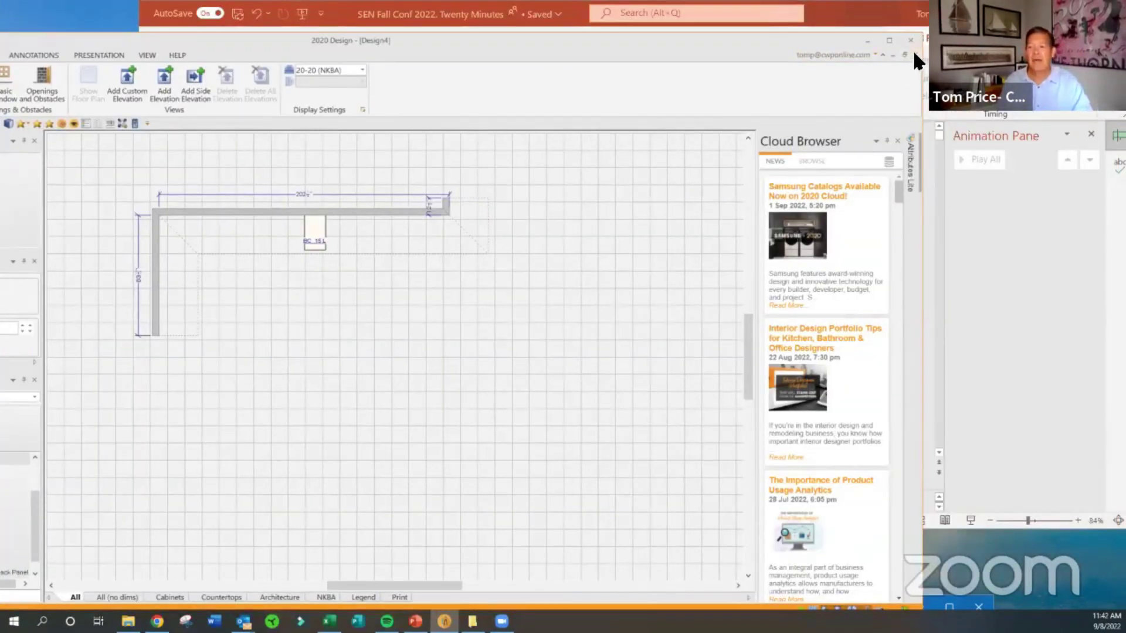
{"action": "left_click", "coordinate": [913, 49]}
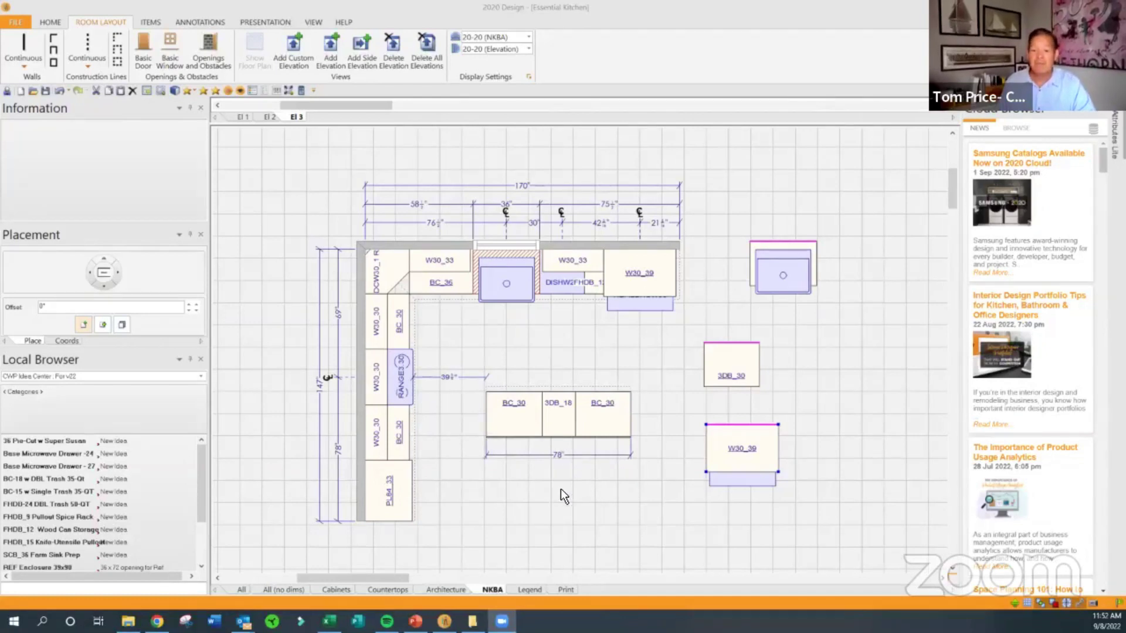
- Select the island cabinets in the Essential Kitchen floor plan and enlarge the elevation view showing the island
{"action": "scroll", "coordinate": [569, 521], "scroll_direction": "up", "scroll_amount": 4}
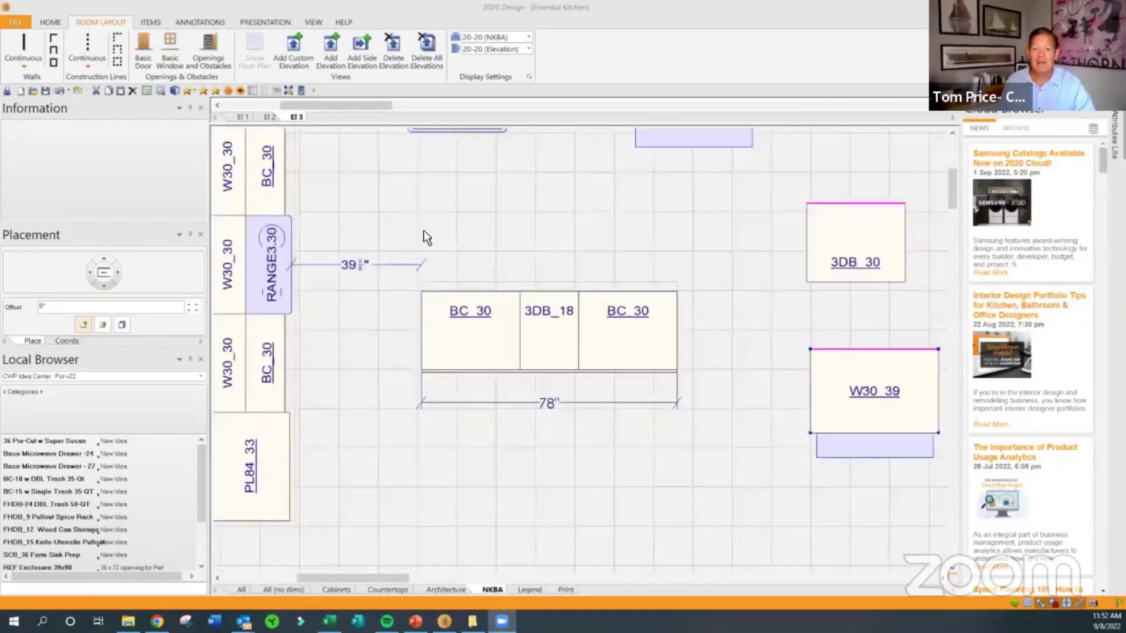
{"action": "scroll", "coordinate": [587, 421], "scroll_direction": "down", "scroll_amount": 2}
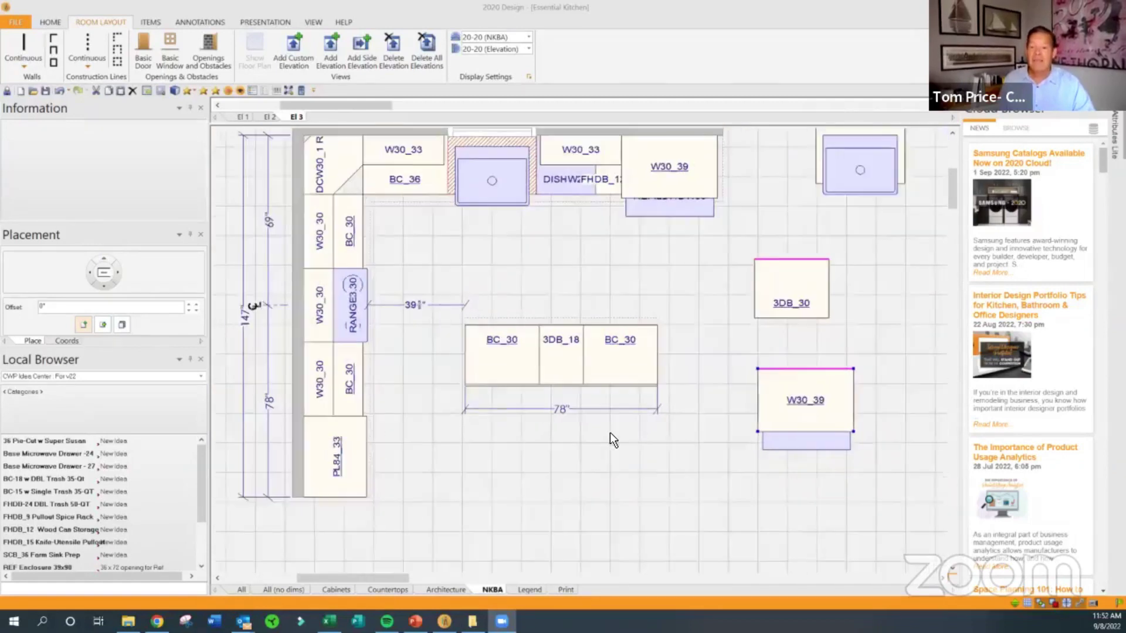
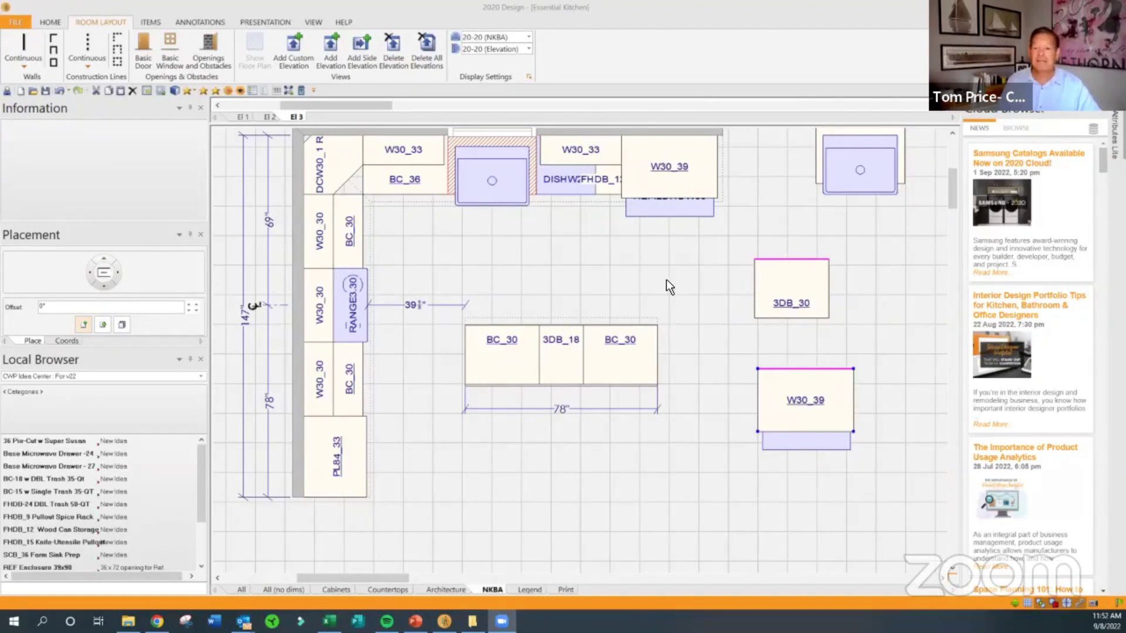
{"action": "left_click", "coordinate": [614, 322]}
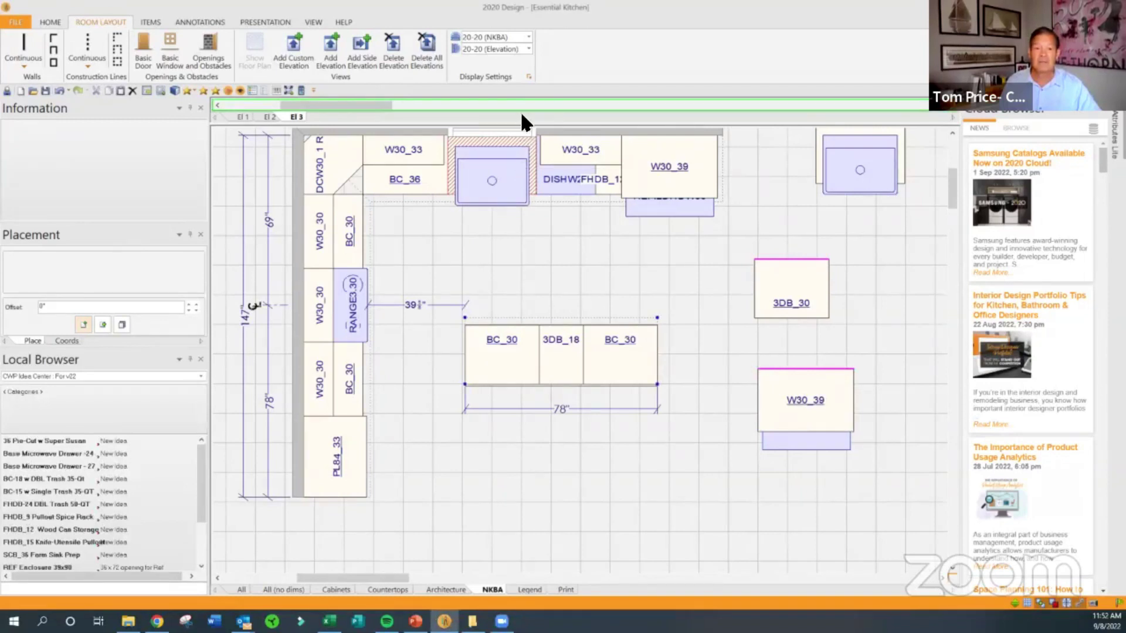
{"action": "left_click_drag", "start_coordinate": [554, 127], "coordinate": [575, 469]}
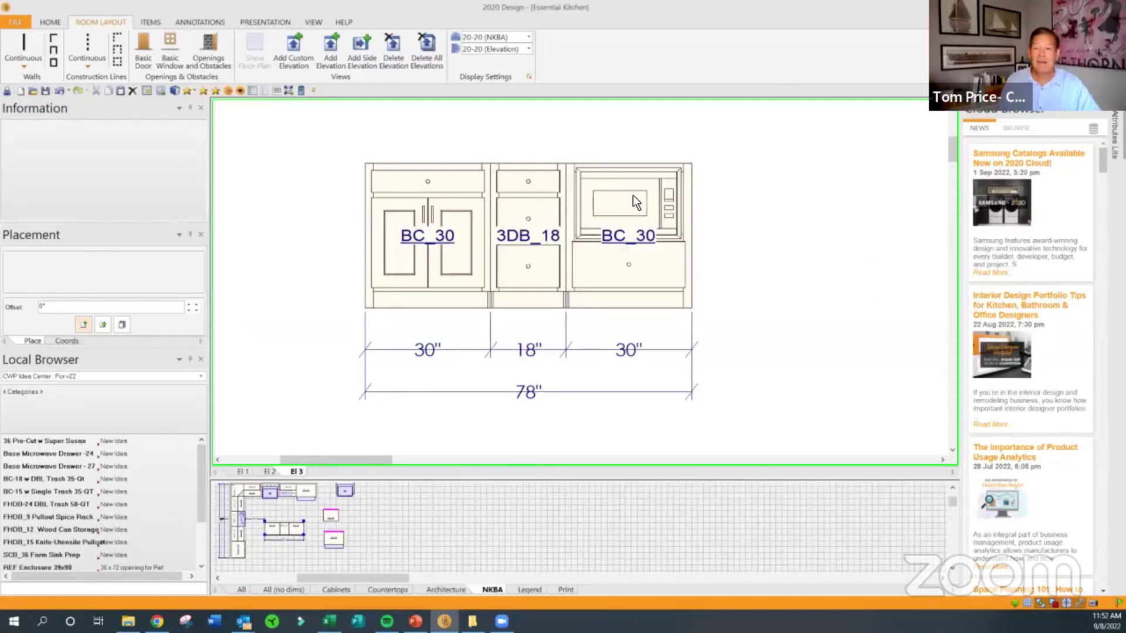
- Examine the attributes of the island's BC_30 base cabinet that holds the microwave, and close them without changes
{"action": "left_click", "coordinate": [653, 198]}
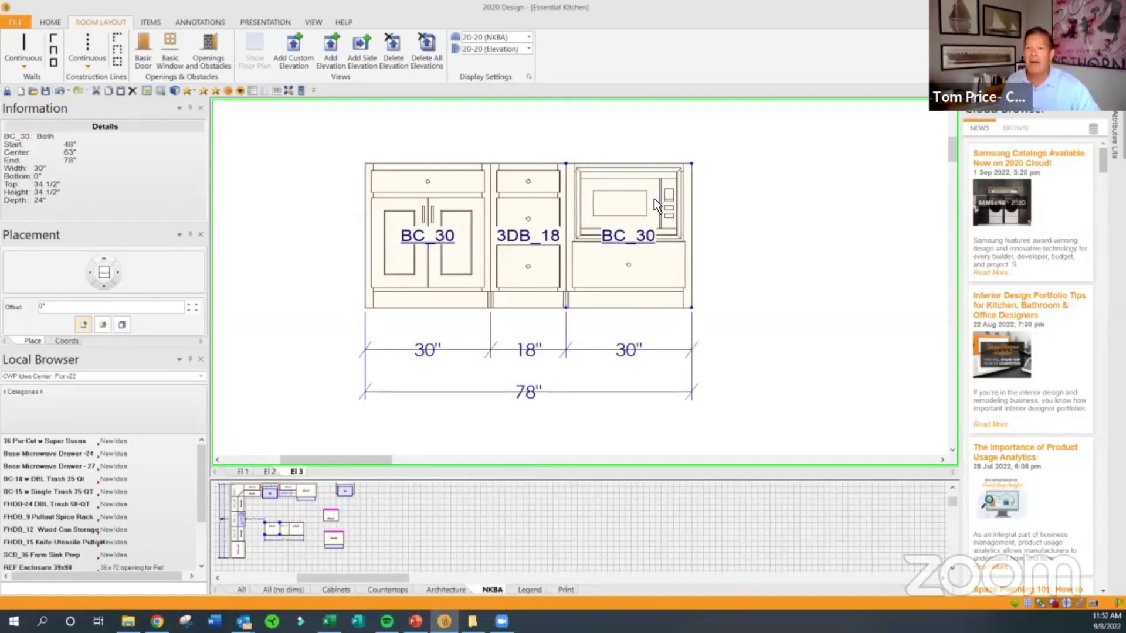
{"action": "left_click", "coordinate": [343, 180]}
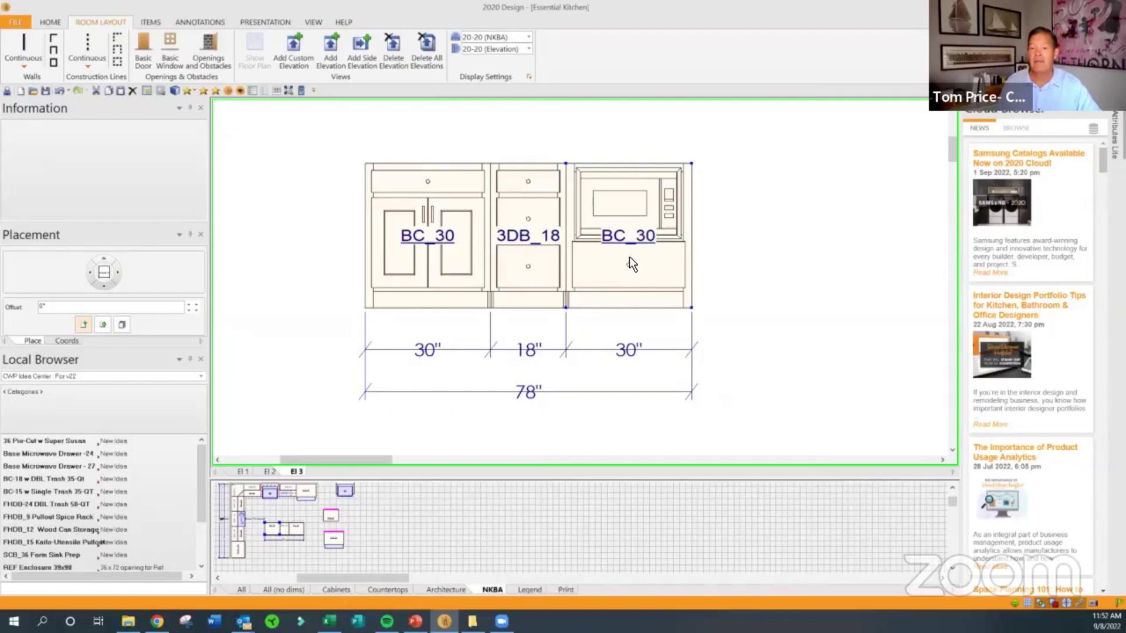
{"action": "right_click", "coordinate": [654, 206]}
{"action": "mouse_move", "coordinate": [676, 216]}
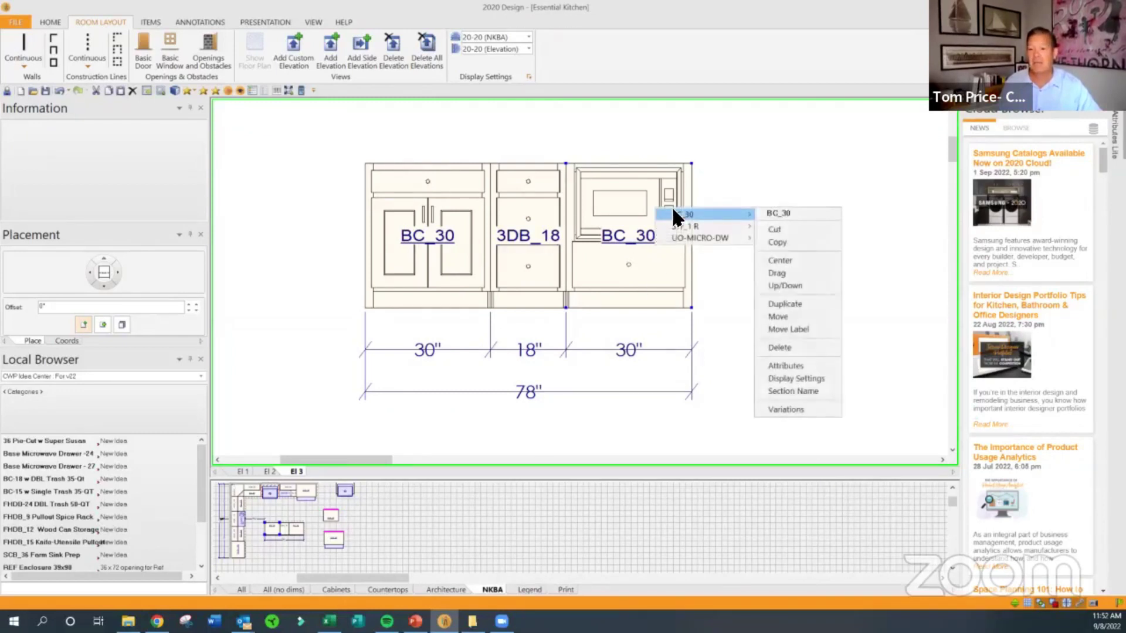
{"action": "left_click", "coordinate": [796, 368]}
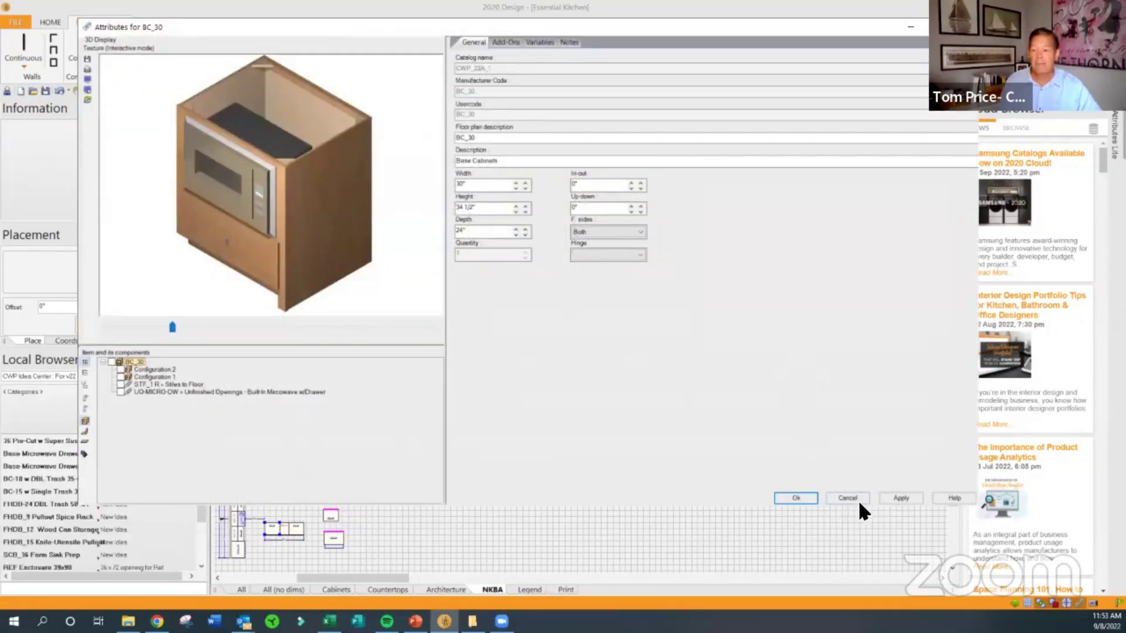
{"action": "left_click", "coordinate": [858, 499]}
- Open the attributes of the island's two-door BC_30 cabinet and remove its FB36_1 Finished Back component
{"action": "left_click", "coordinate": [463, 189]}
{"action": "mouse_move", "coordinate": [530, 196]}
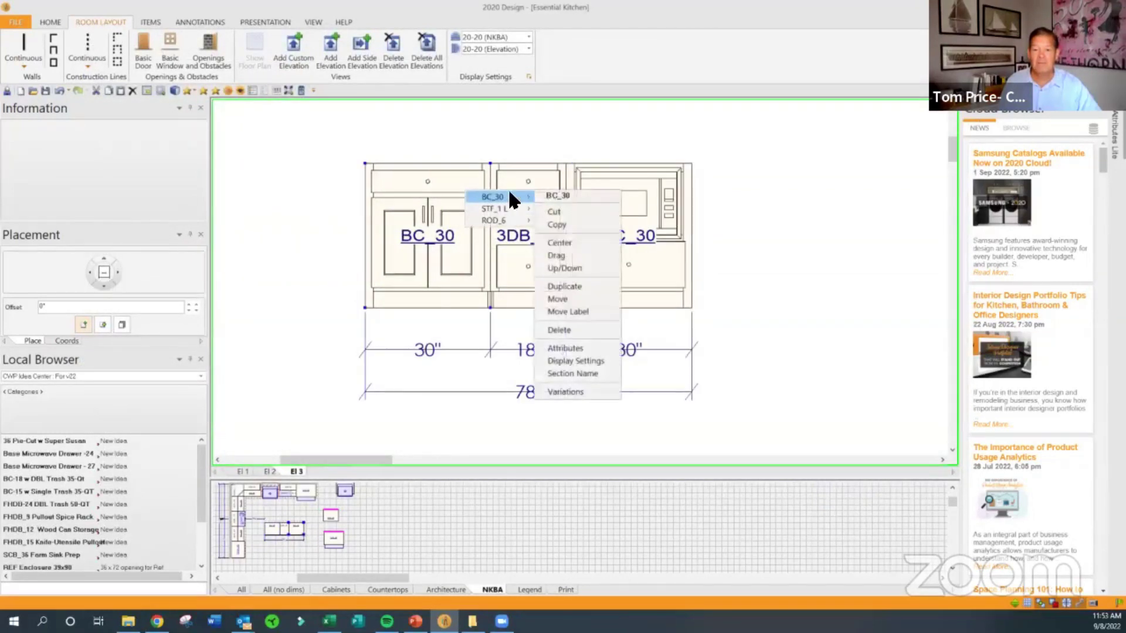
{"action": "left_click", "coordinate": [582, 350]}
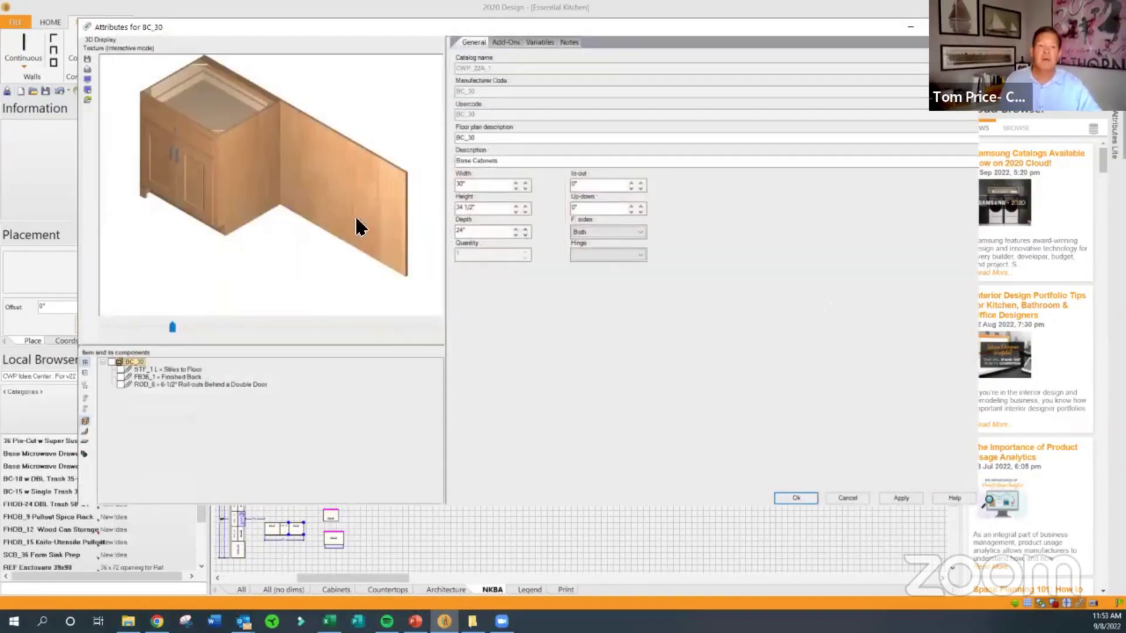
{"action": "left_click_drag", "start_coordinate": [355, 217], "coordinate": [272, 221]}
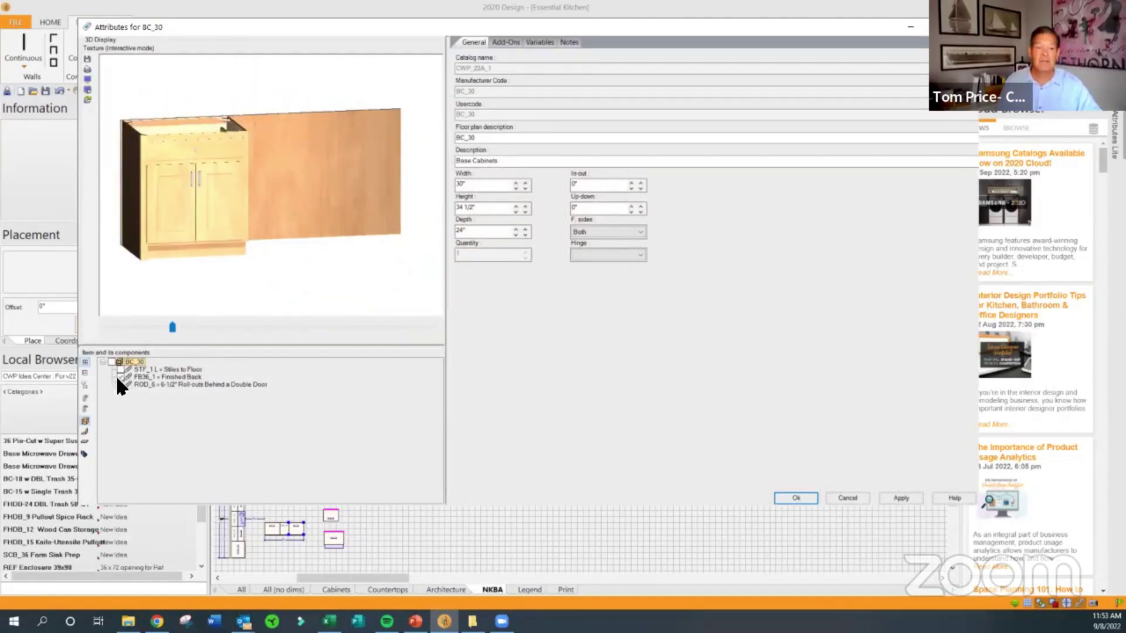
{"action": "left_click", "coordinate": [83, 405]}
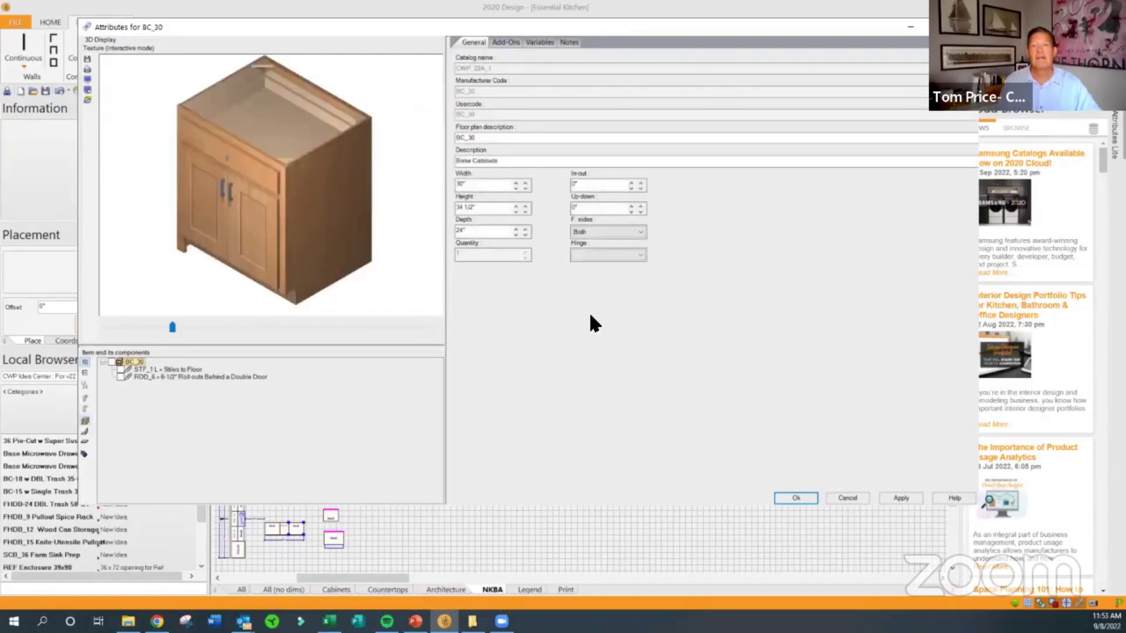
- Choose the FB36_1 Finished Back add-on for the cabinet from the Finished Backs under Side & Back Modification
{"action": "left_click", "coordinate": [501, 40]}
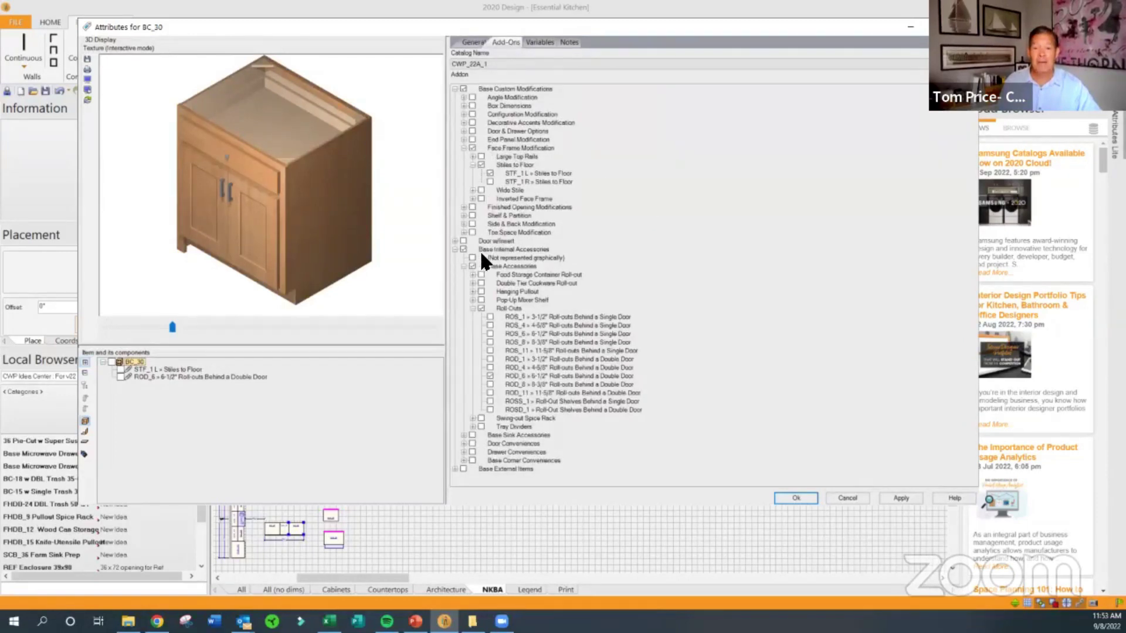
{"action": "left_click", "coordinate": [455, 249]}
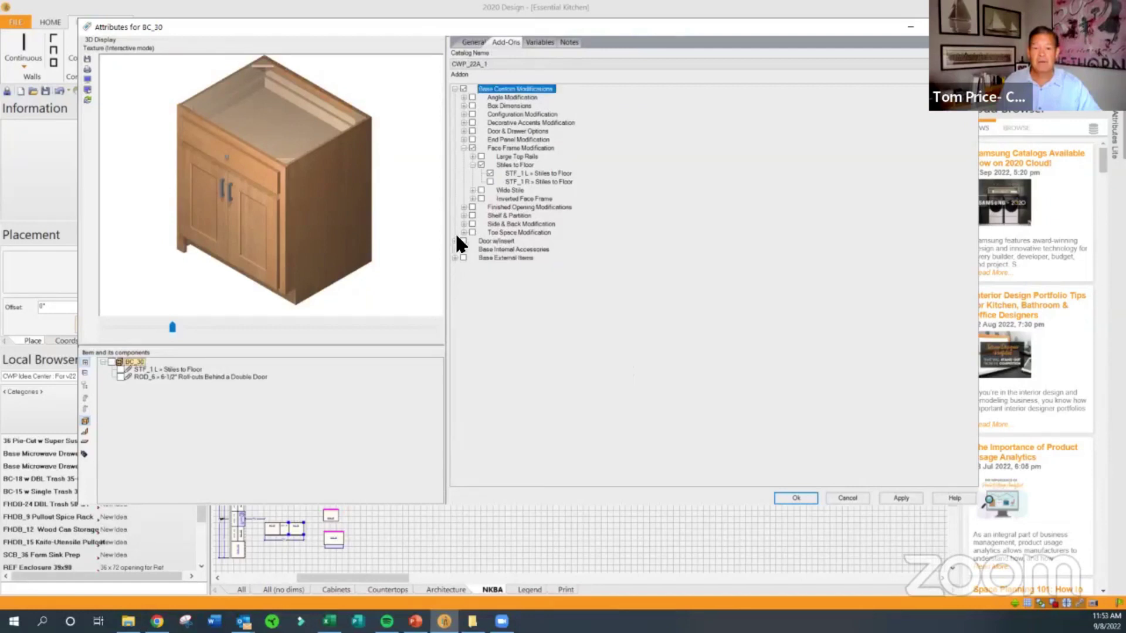
{"action": "left_click", "coordinate": [464, 148]}
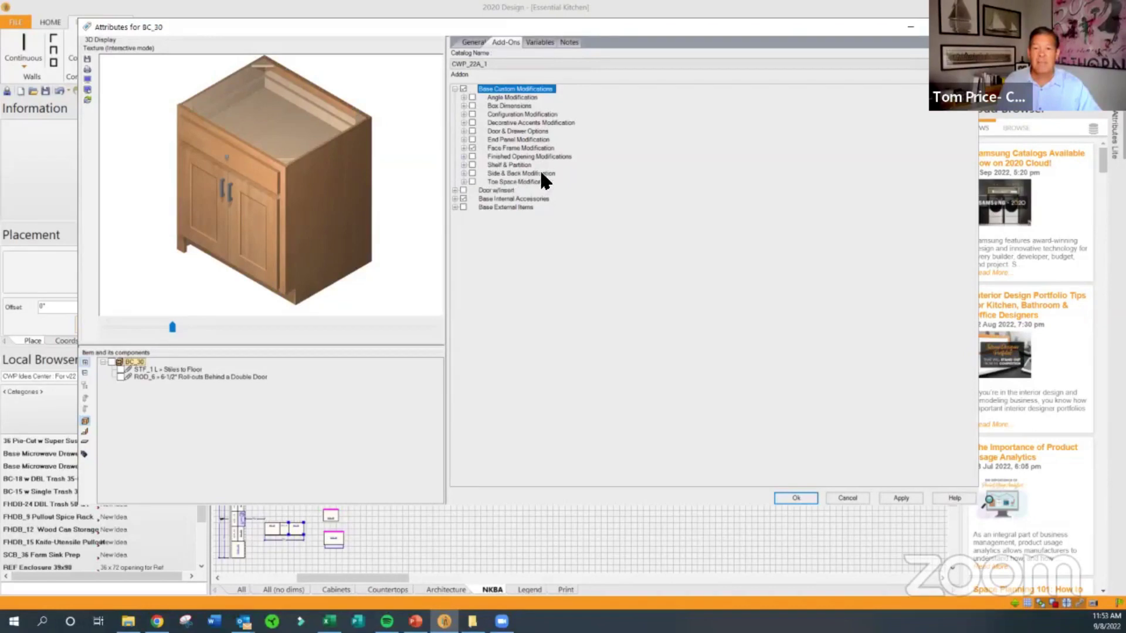
{"action": "left_click", "coordinate": [464, 174]}
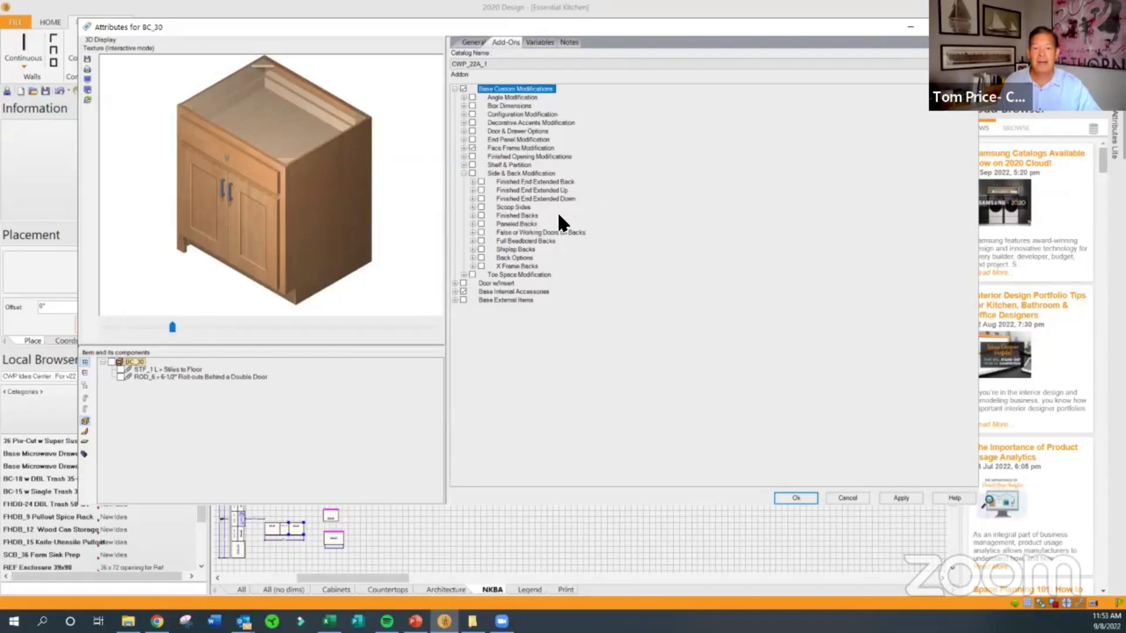
{"action": "left_click", "coordinate": [472, 216]}
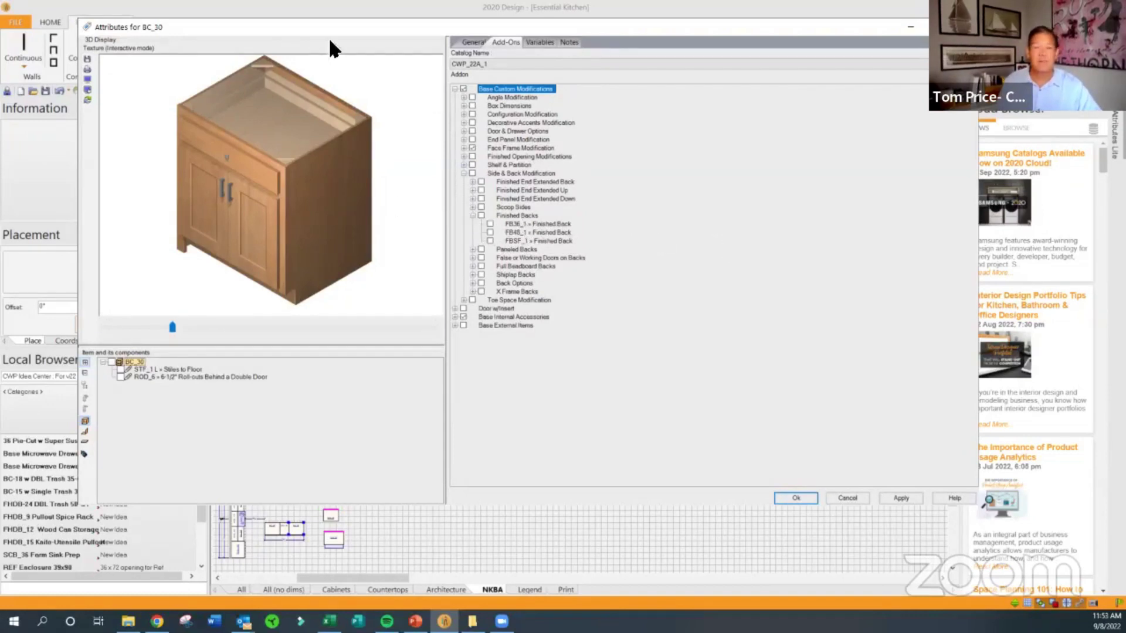
{"action": "left_click", "coordinate": [490, 224]}
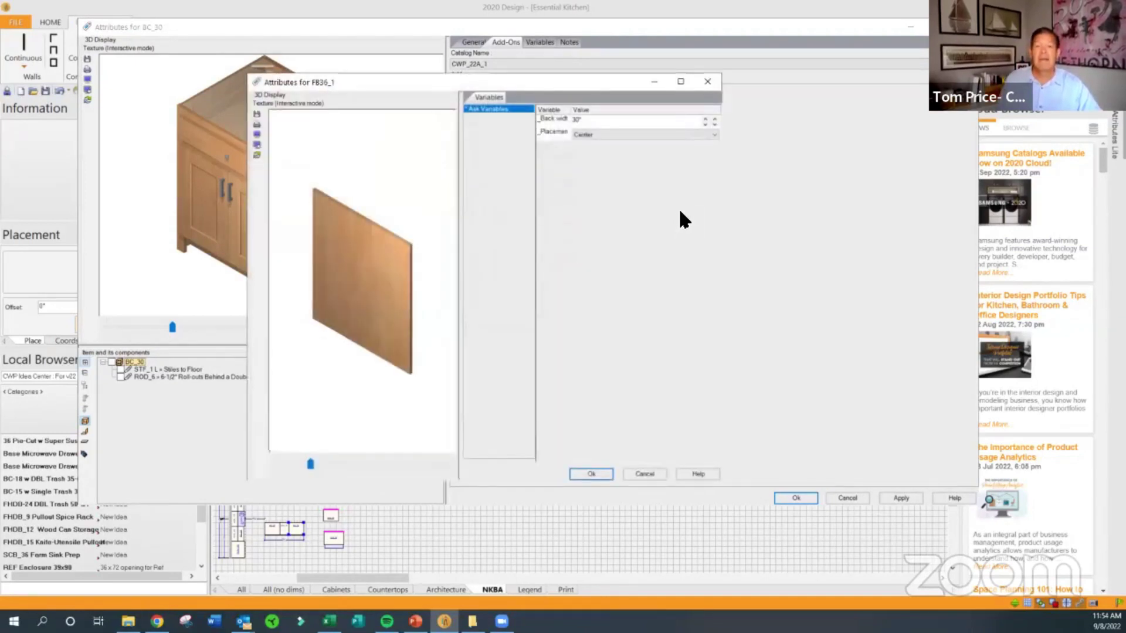
- Set the finished back's width to 78" and its placement to Right, and add it to the cabinet
{"action": "left_click_drag", "start_coordinate": [574, 80], "coordinate": [733, 61]}
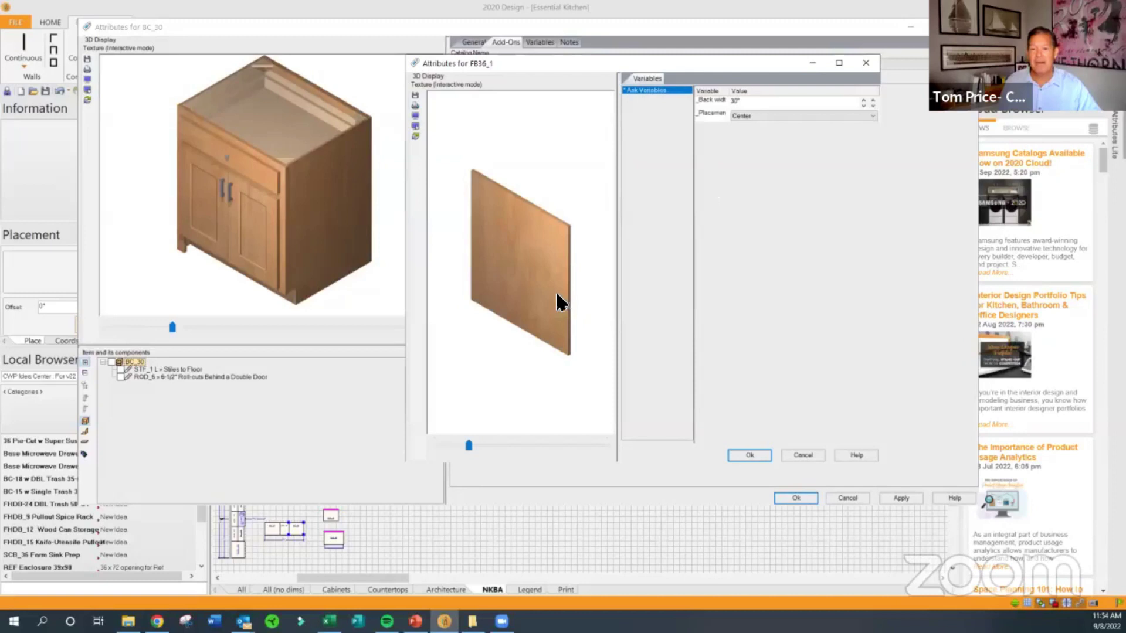
{"action": "left_click_drag", "start_coordinate": [749, 103], "coordinate": [716, 104]}
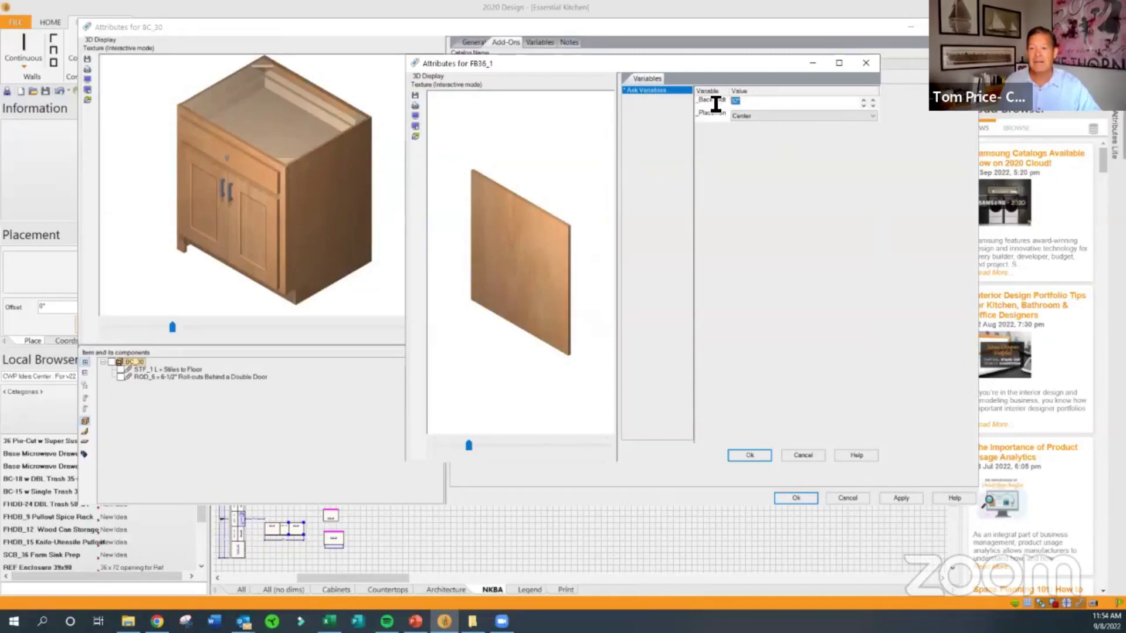
{"action": "type", "text": "75"}
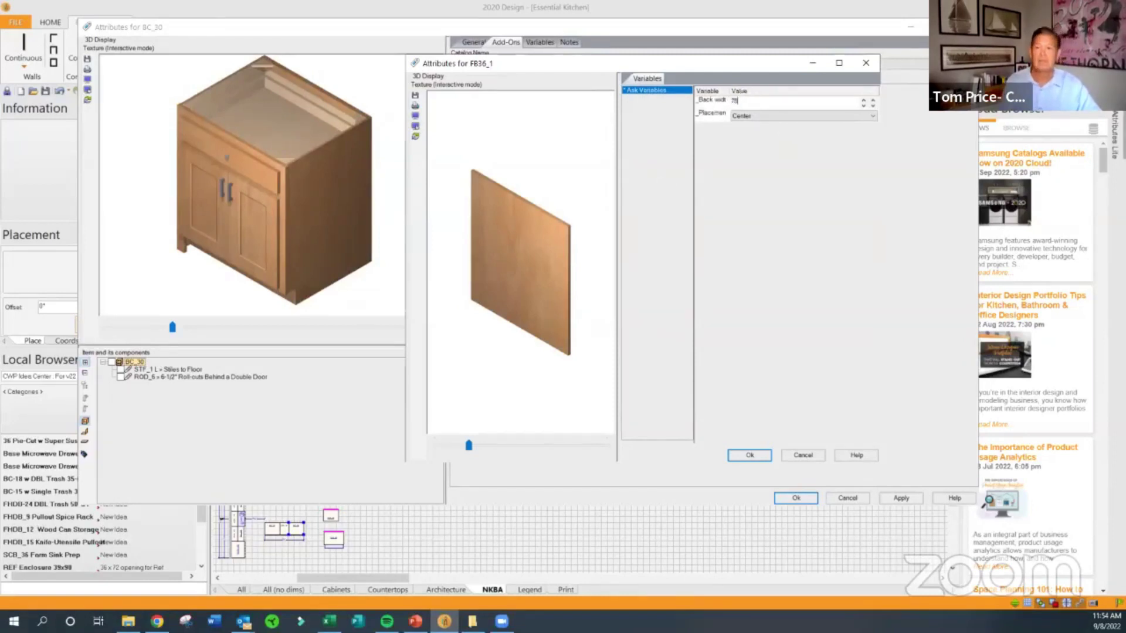
{"action": "left_click", "coordinate": [753, 116]}
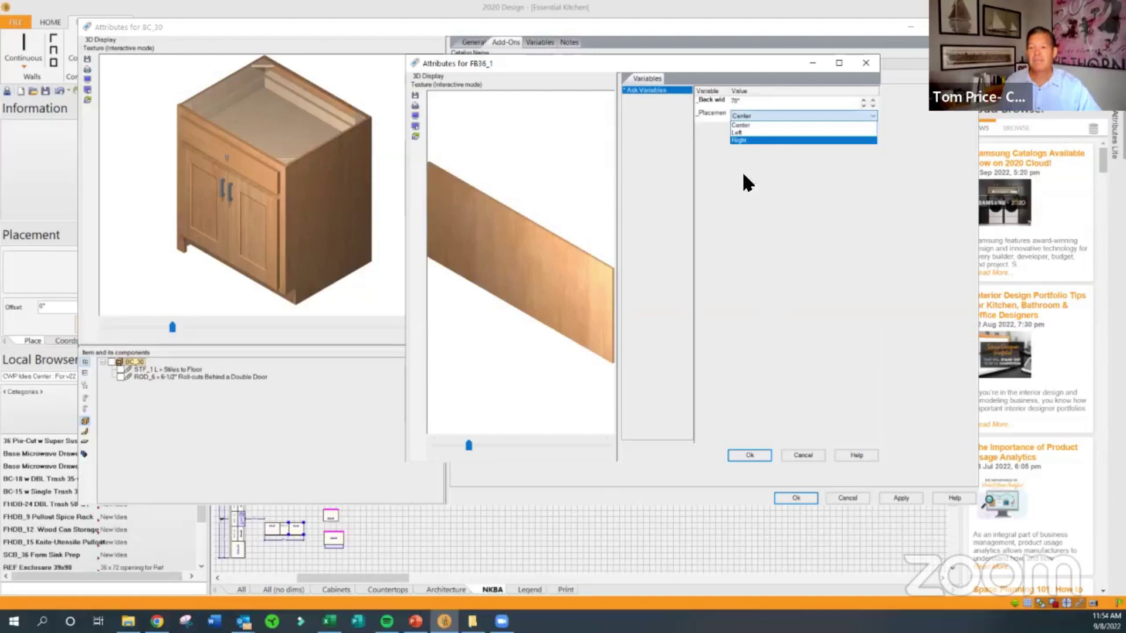
{"action": "left_click", "coordinate": [761, 55]}
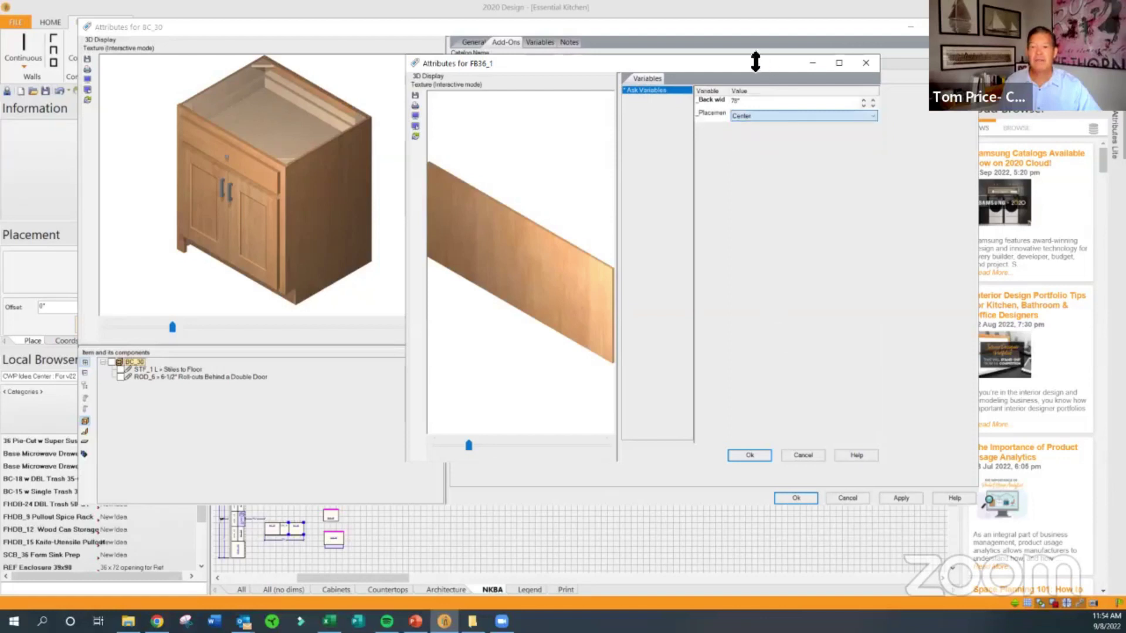
{"action": "left_click", "coordinate": [760, 116]}
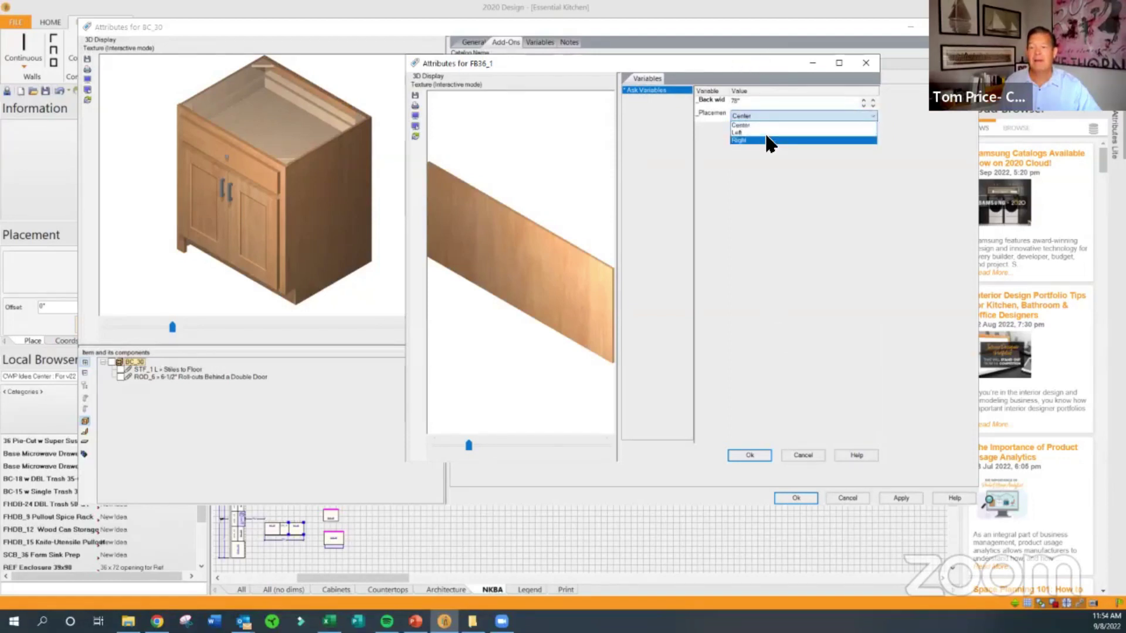
{"action": "left_click", "coordinate": [767, 141]}
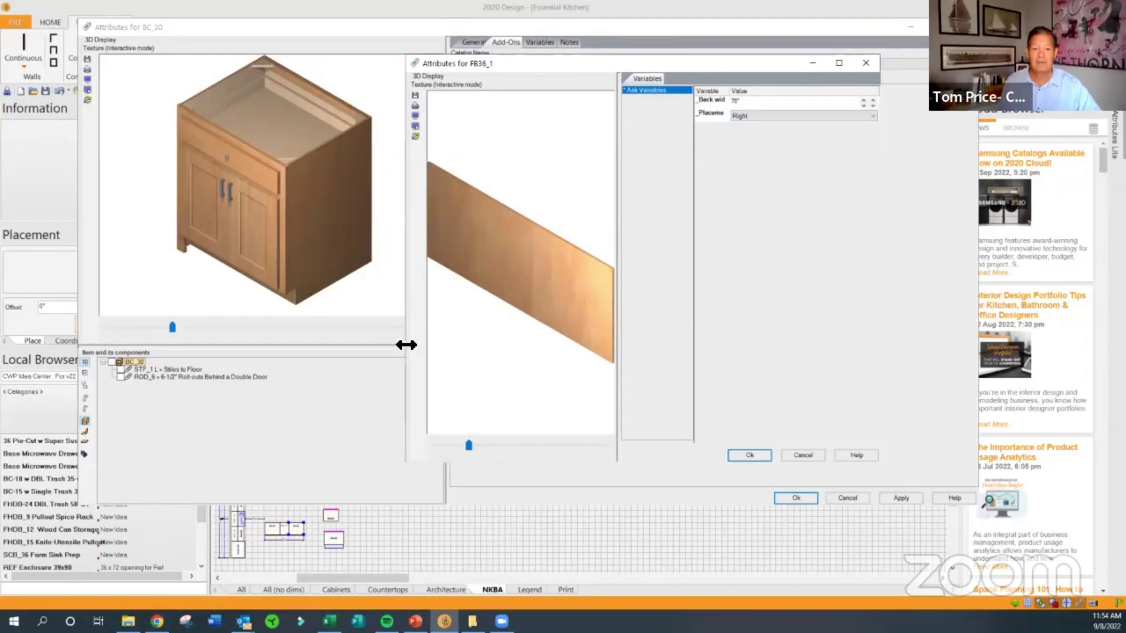
{"action": "left_click_drag", "start_coordinate": [406, 345], "coordinate": [298, 345]}
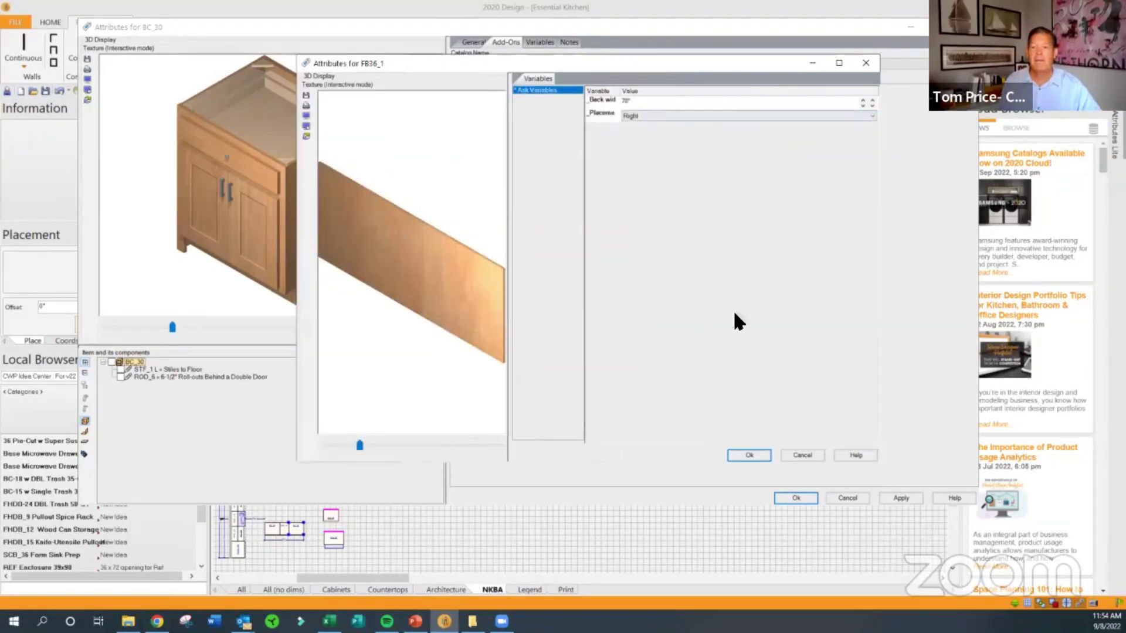
{"action": "left_click", "coordinate": [750, 456]}
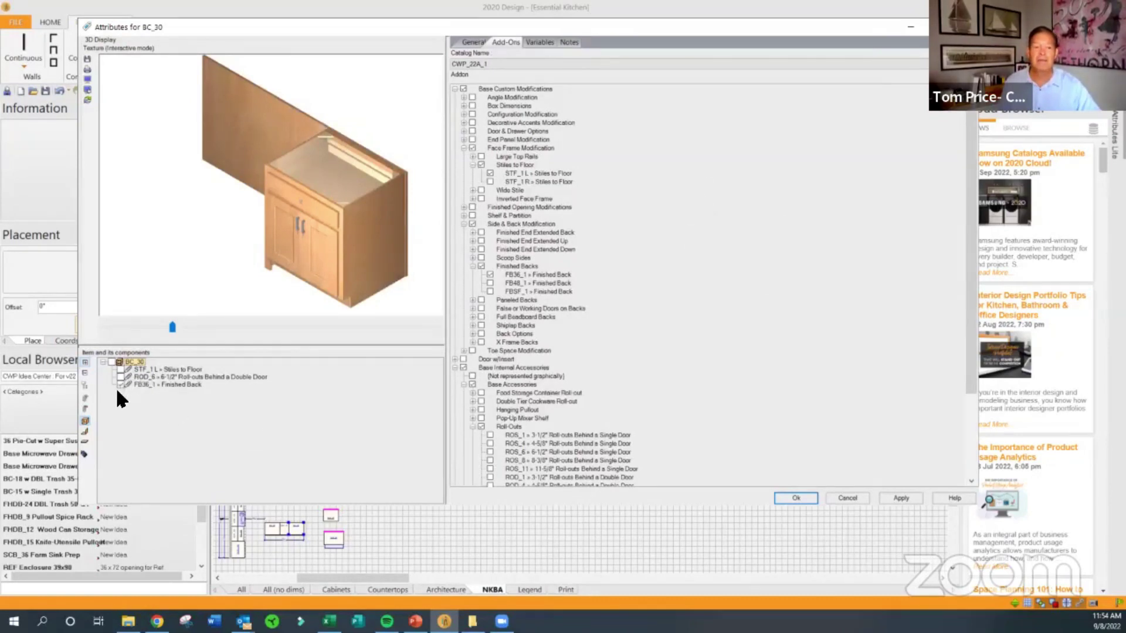
- Change the finished back's placement variable to Left, check the cabinet in the 3D preview, and apply the change
{"action": "left_click", "coordinate": [175, 386]}
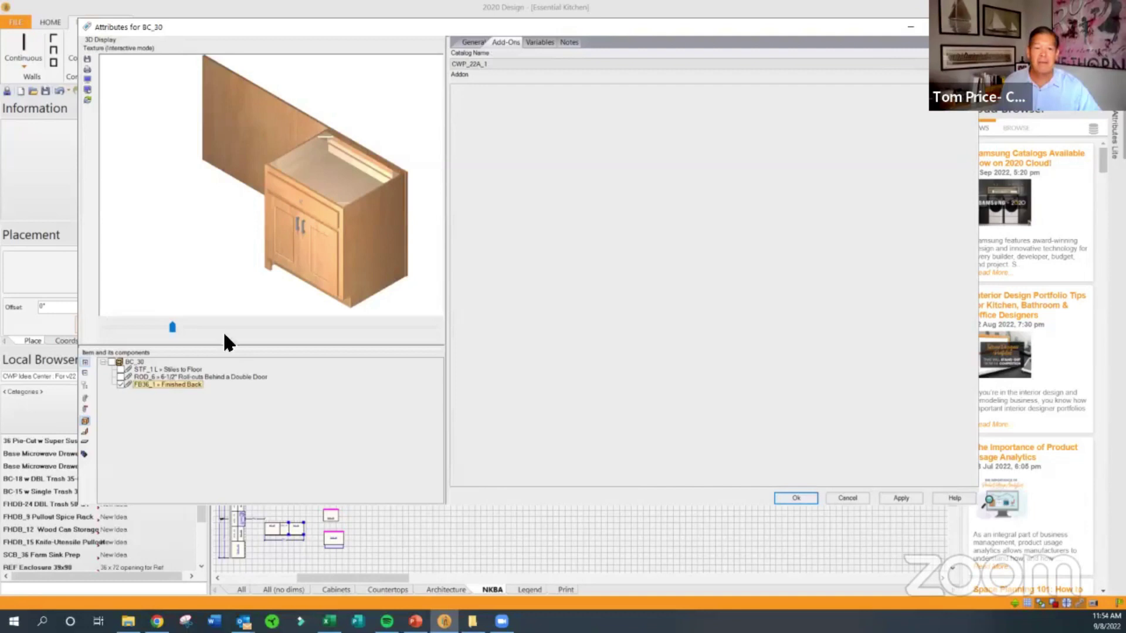
{"action": "left_click", "coordinate": [535, 43]}
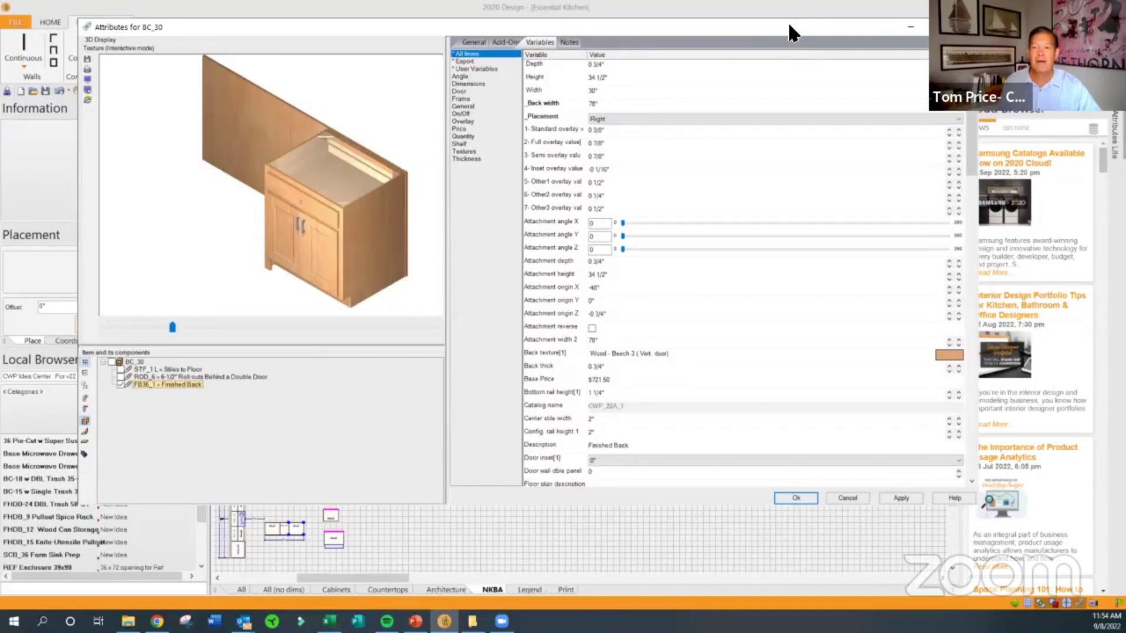
{"action": "left_click_drag", "start_coordinate": [788, 25], "coordinate": [732, 22]}
{"action": "left_click", "coordinate": [726, 116]}
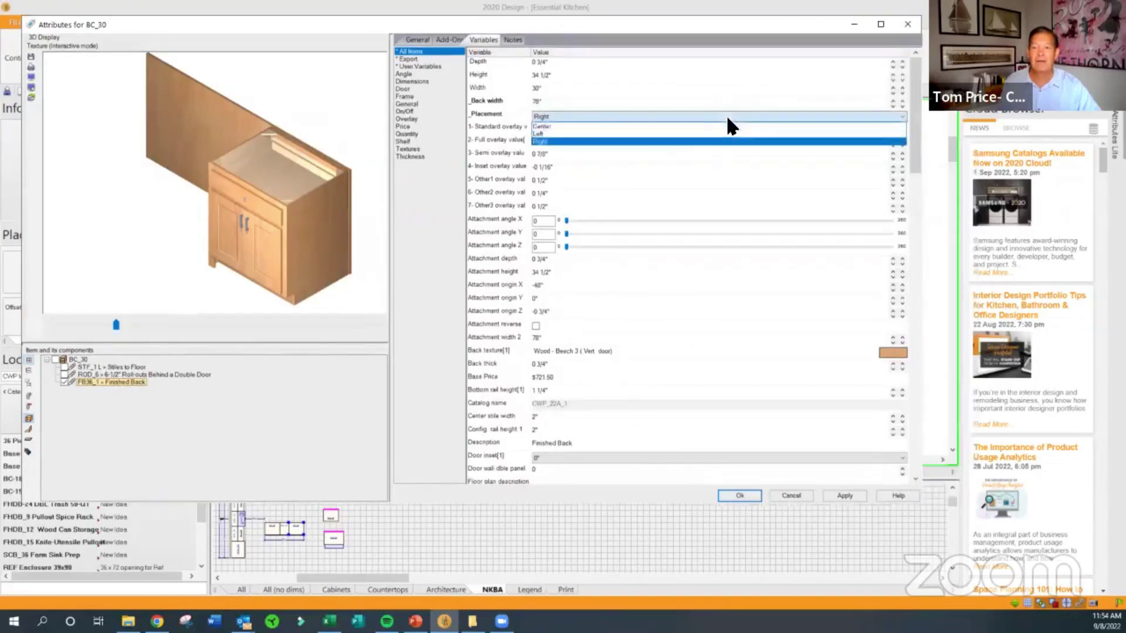
{"action": "left_click", "coordinate": [684, 133]}
{"action": "left_click_drag", "start_coordinate": [202, 273], "coordinate": [247, 244]}
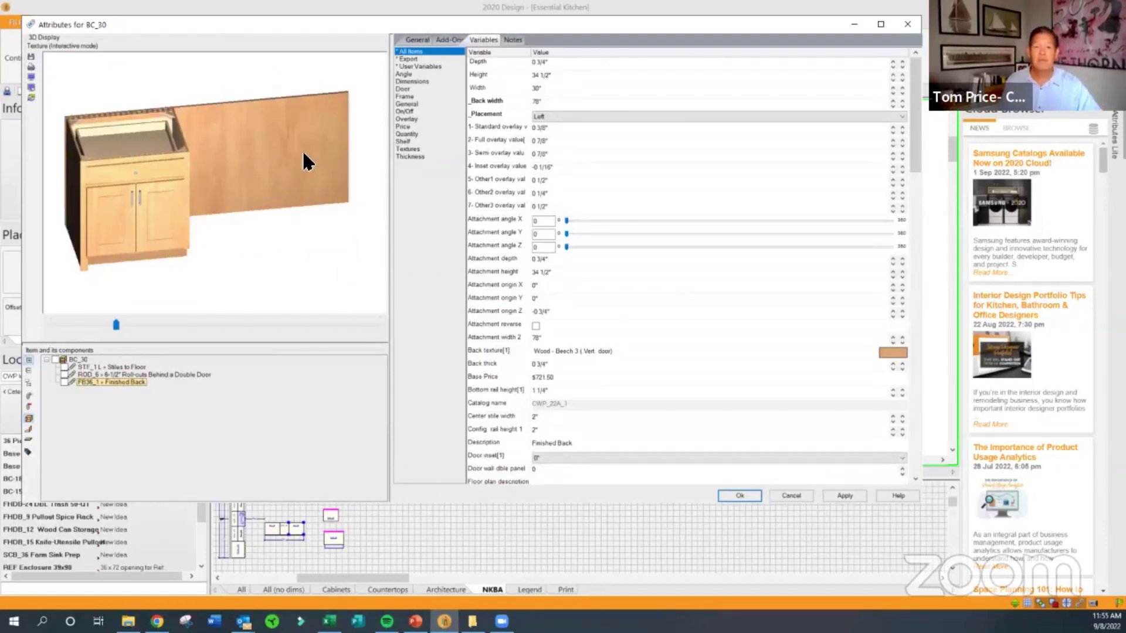
{"action": "left_click", "coordinate": [837, 495]}
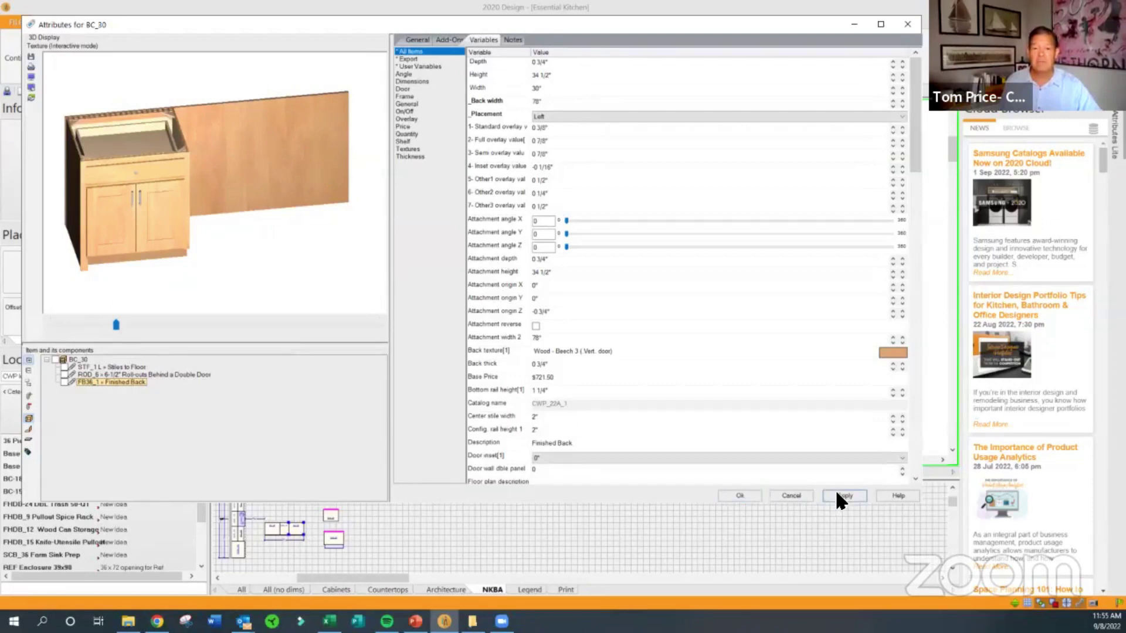
- Accept the two-door BC_30 cabinet's attributes and bring the island up close in the floor plan
{"action": "left_click", "coordinate": [741, 496]}
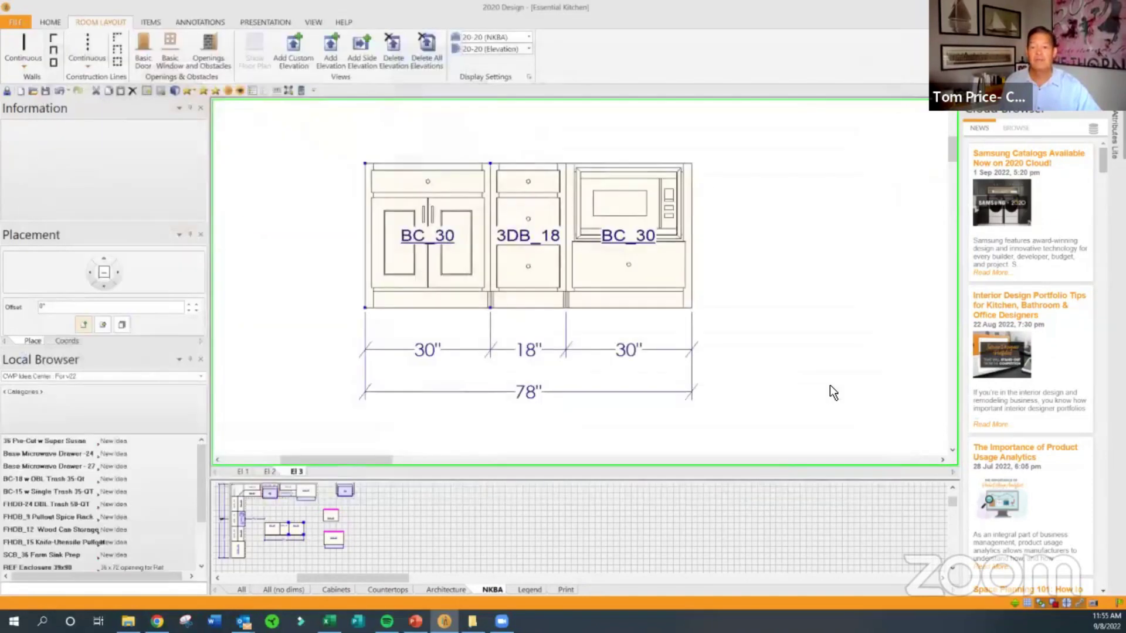
{"action": "left_click_drag", "start_coordinate": [649, 476], "coordinate": [706, 106]}
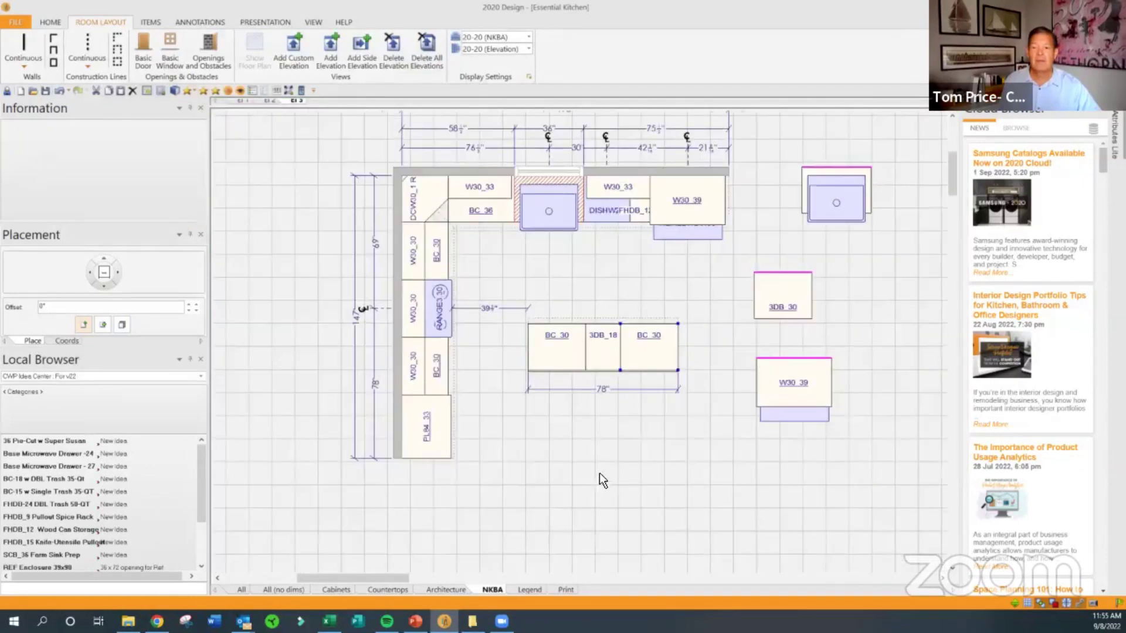
{"action": "scroll", "coordinate": [599, 473], "scroll_direction": "up", "scroll_amount": 2}
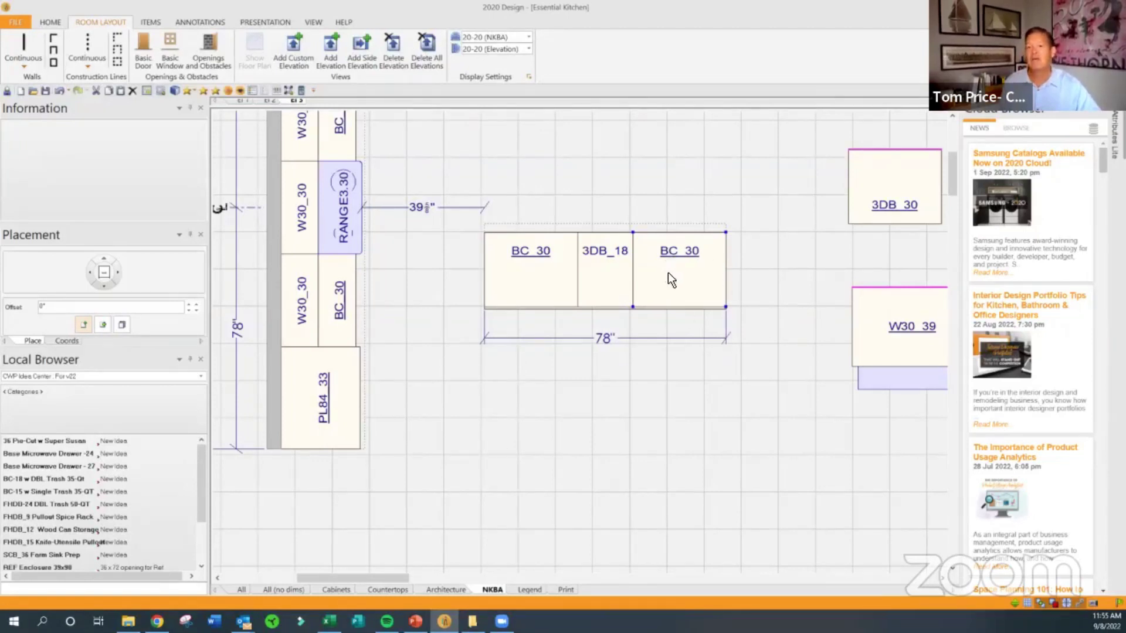
- Open a perspective rendering of the kitchen in Textures mode to examine the back of the island
{"action": "left_click", "coordinate": [264, 22]}
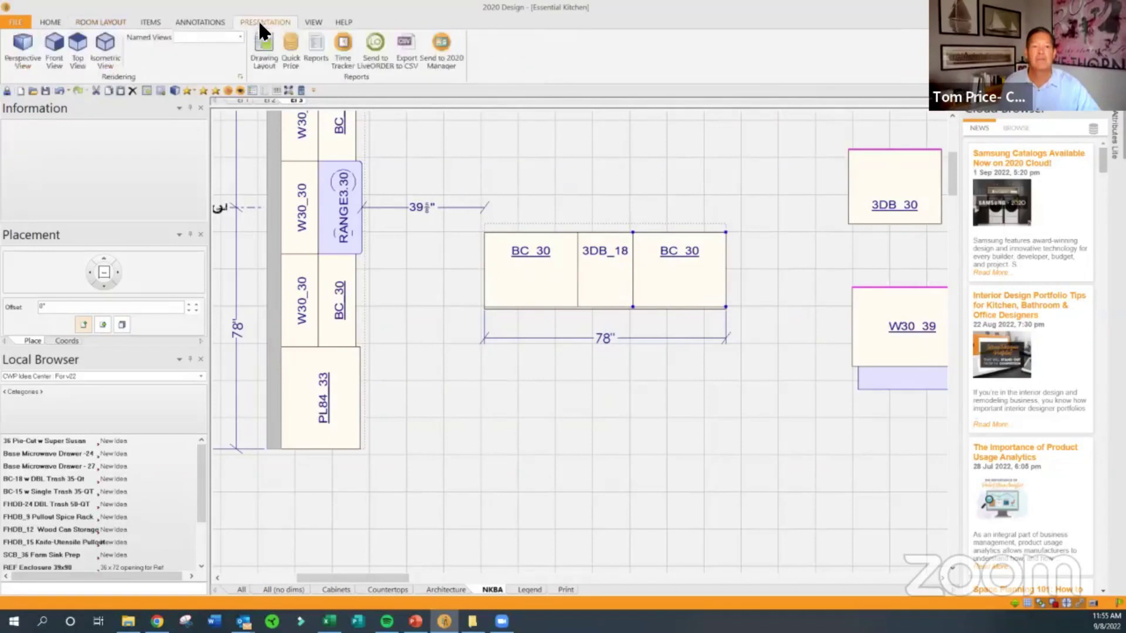
{"action": "left_click", "coordinate": [22, 48]}
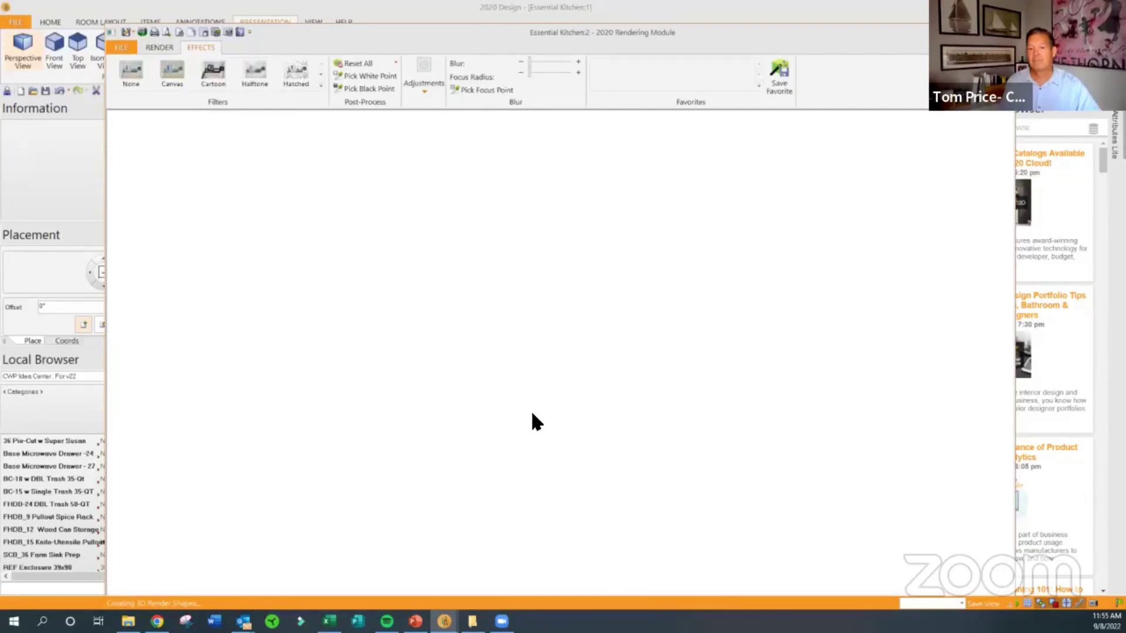
{"action": "scroll", "coordinate": [603, 437], "scroll_direction": "down", "scroll_amount": 5}
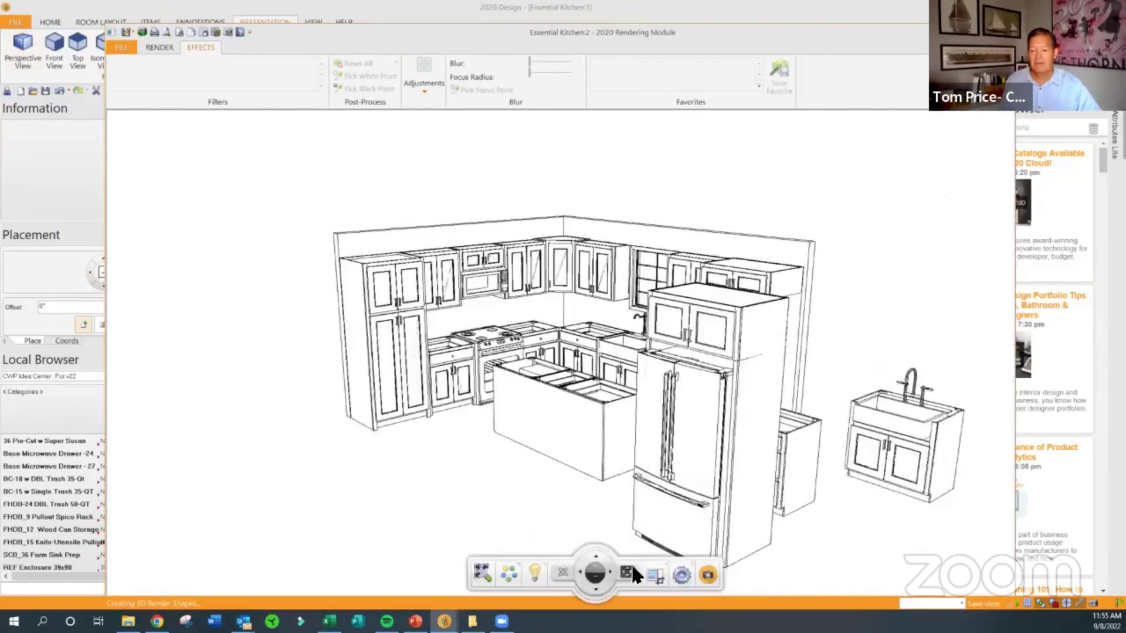
{"action": "left_click", "coordinate": [682, 577]}
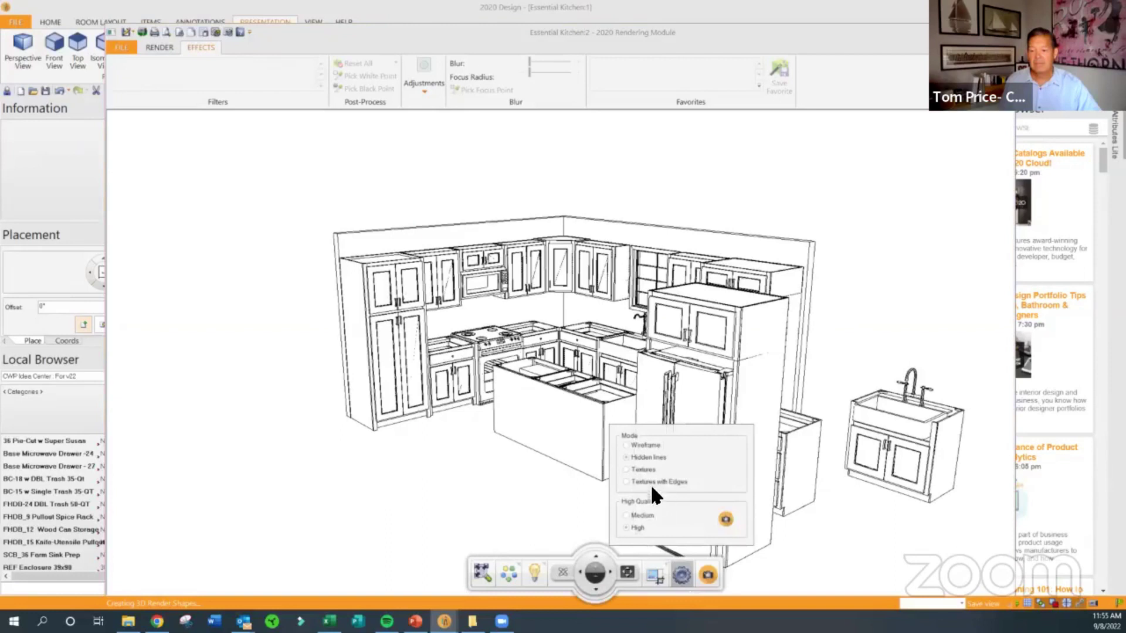
{"action": "left_click", "coordinate": [643, 469]}
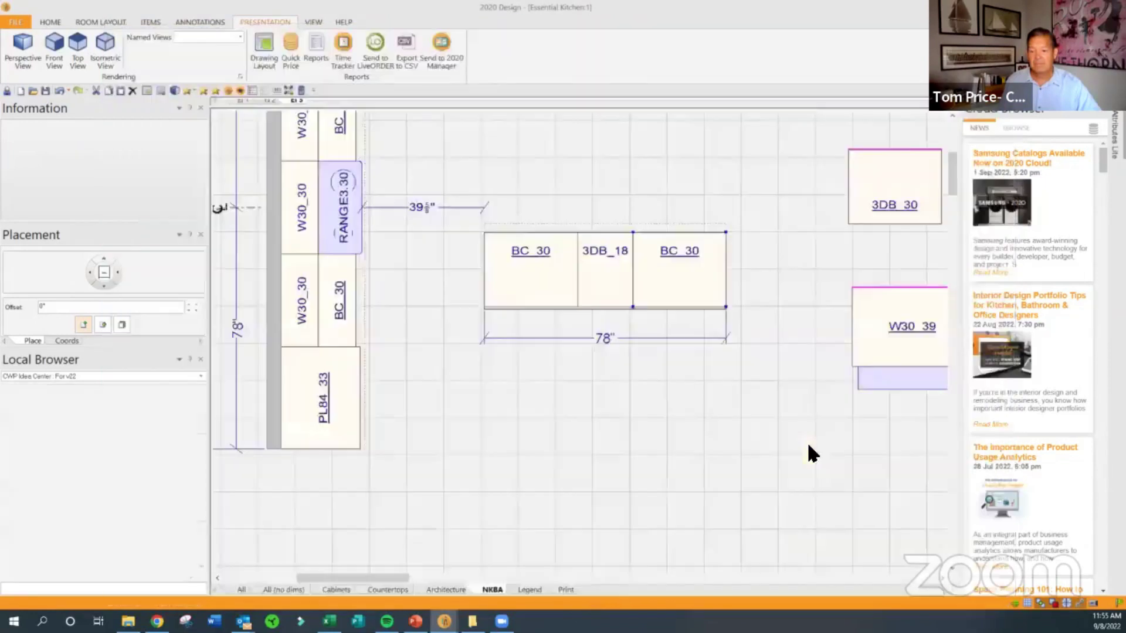
{"action": "mouse_move", "coordinate": [555, 444]}
{"action": "left_mouse_down"}
{"action": "mouse_move", "coordinate": [578, 437]}
{"action": "mouse_move", "coordinate": [581, 522]}
{"action": "mouse_move", "coordinate": [519, 452]}
{"action": "mouse_move", "coordinate": [574, 362]}
{"action": "mouse_move", "coordinate": [601, 377]}
{"action": "mouse_move", "coordinate": [623, 457]}
{"action": "left_mouse_up"}
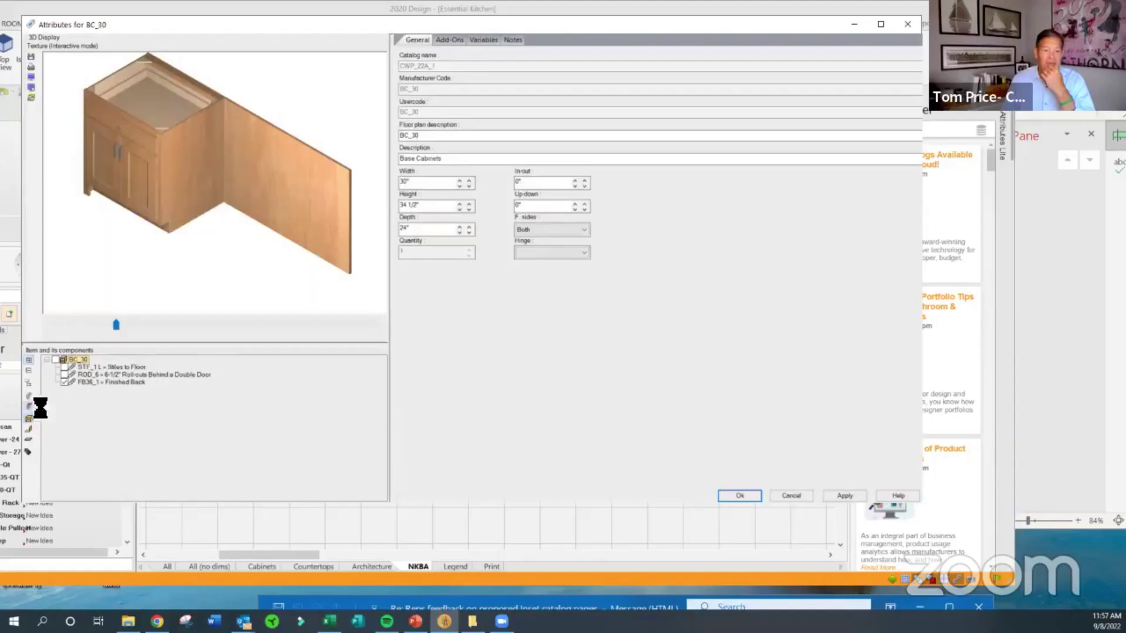
- Remove the Finished Back from the BC_30 cabinet and find the Finished End Extended Back add-ons under Side & Back Modification
{"action": "left_click_drag", "start_coordinate": [276, 244], "coordinate": [336, 228]}
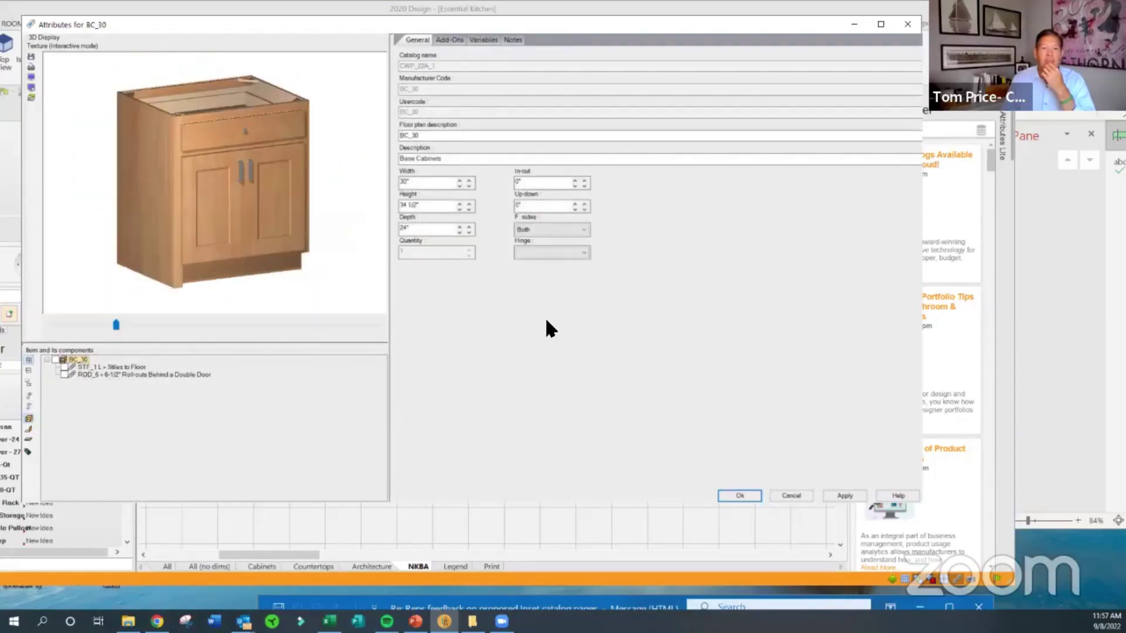
{"action": "left_click", "coordinate": [454, 39]}
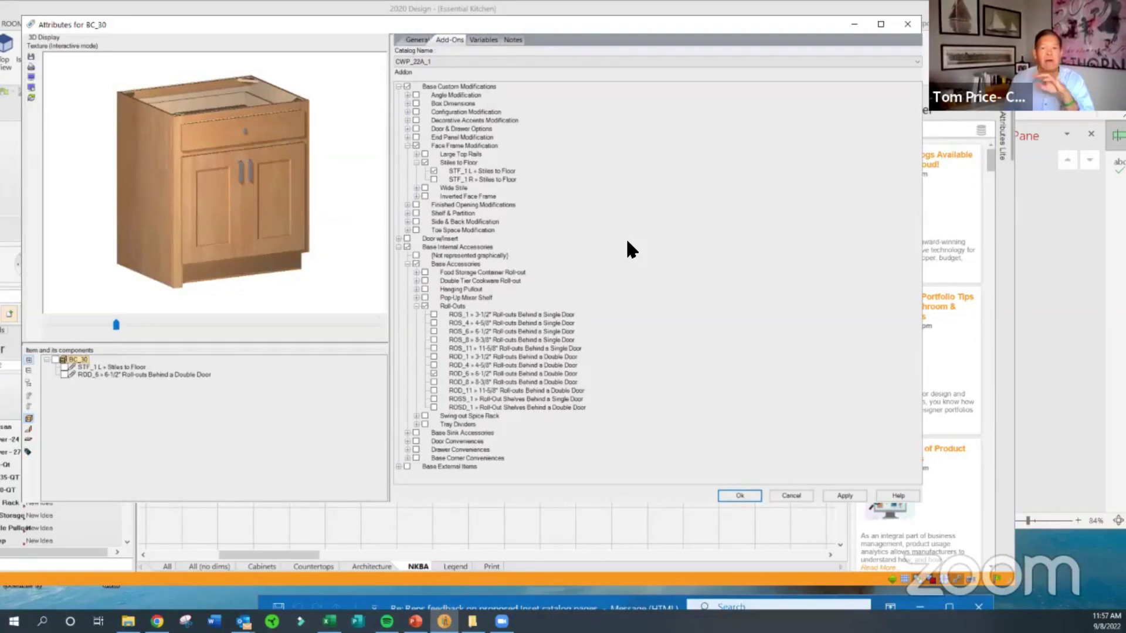
{"action": "left_click", "coordinate": [417, 306]}
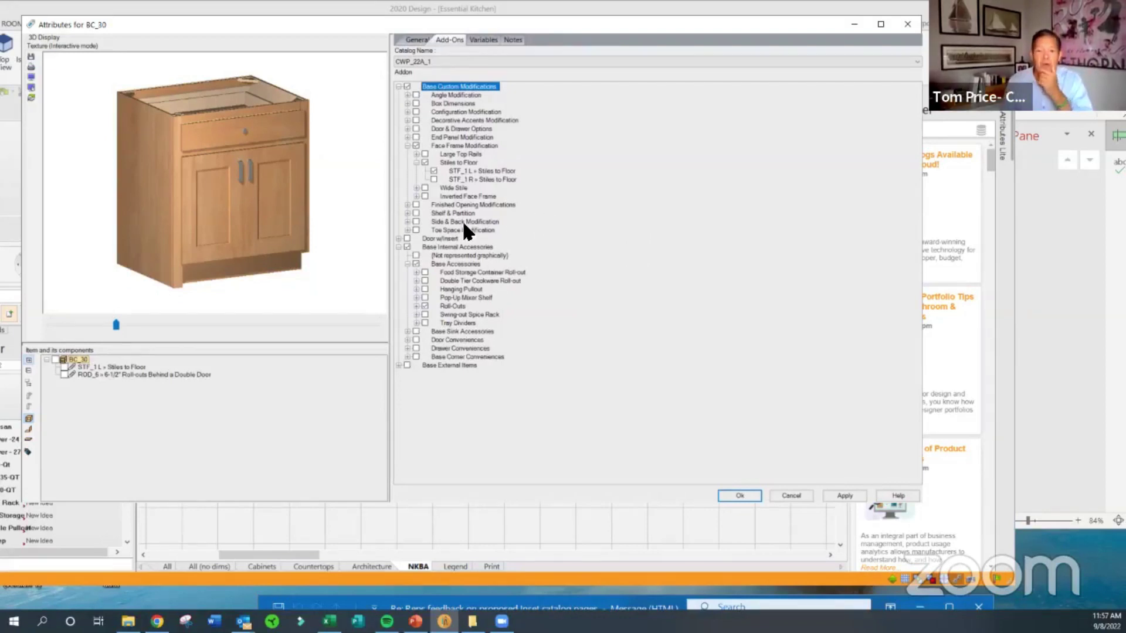
{"action": "left_click", "coordinate": [407, 222]}
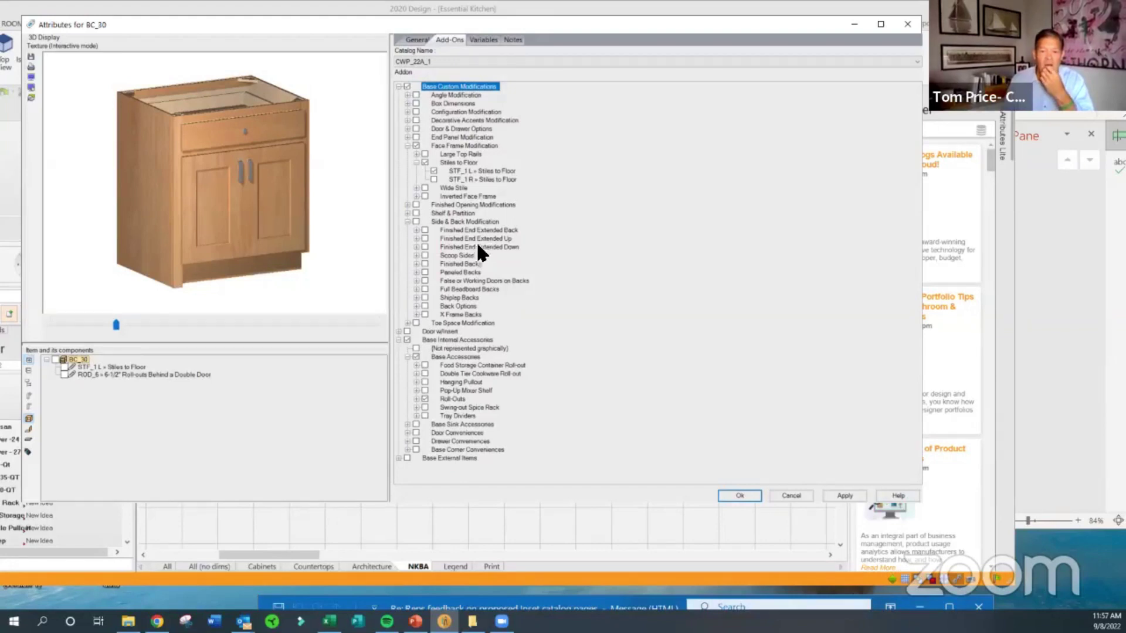
{"action": "left_click", "coordinate": [417, 230]}
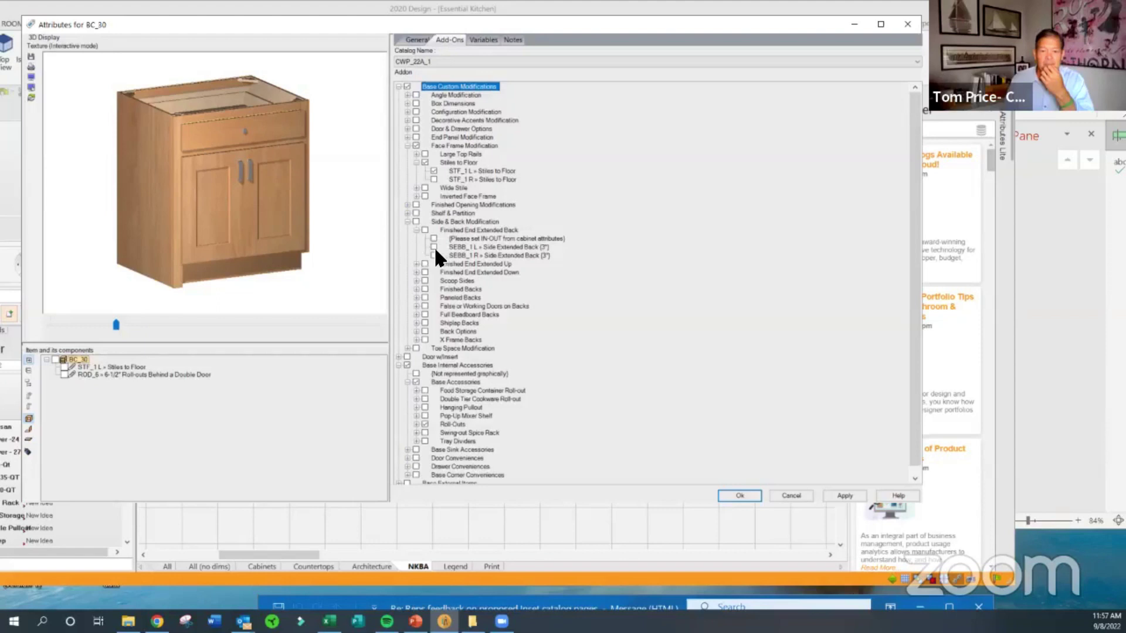
- Add the SEBB_1 L Side Extended Back to the cabinet with a 12" extension and check it in the 3D preview
{"action": "double_click", "coordinate": [463, 247]}
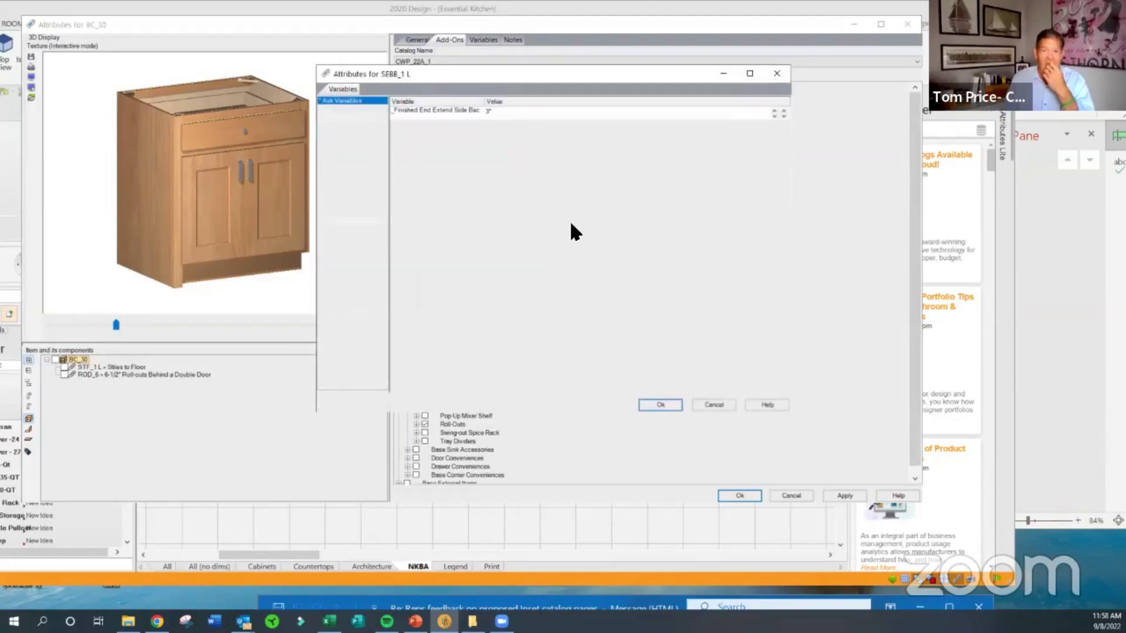
{"action": "left_click_drag", "start_coordinate": [527, 111], "coordinate": [452, 111]}
{"action": "type", "text": "12"}
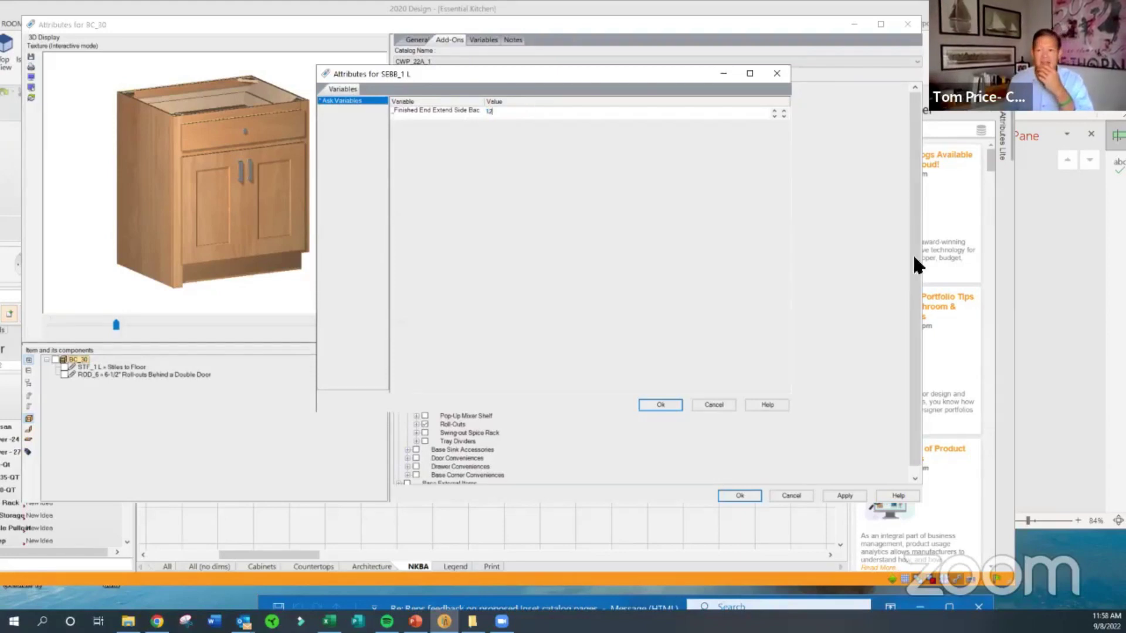
{"action": "left_click", "coordinate": [656, 405]}
{"action": "left_click_drag", "start_coordinate": [205, 226], "coordinate": [245, 206]}
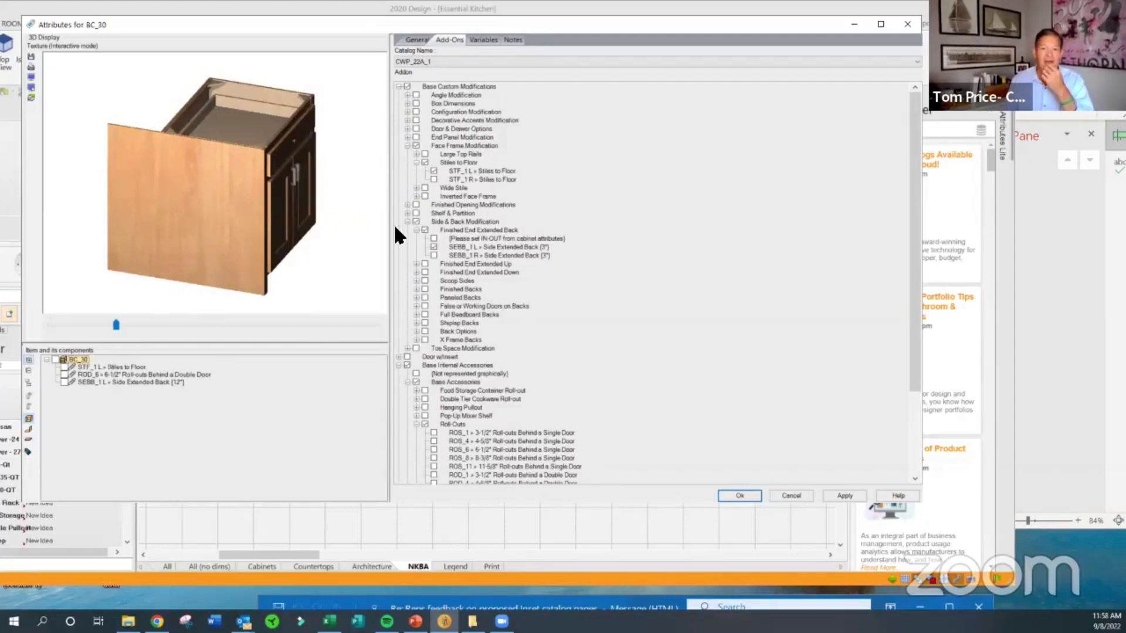
- Add the PE36_1 L Paneled End to the cabinet from the Paneled Ends up to 36" high under End Panel Modification
{"action": "left_click", "coordinate": [408, 146]}
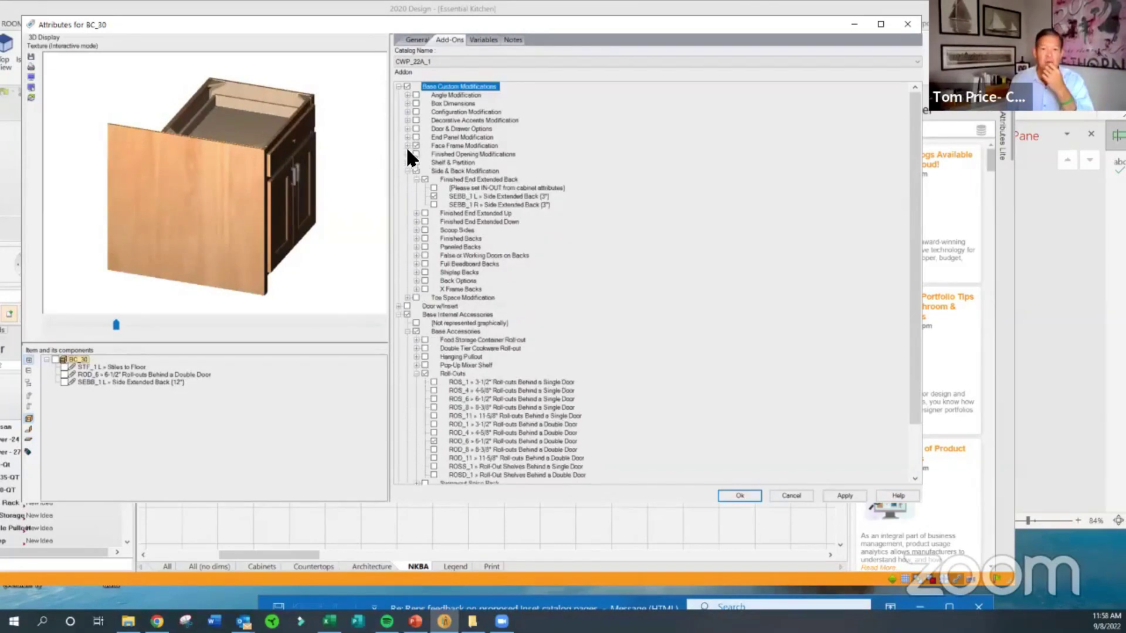
{"action": "left_click", "coordinate": [407, 171]}
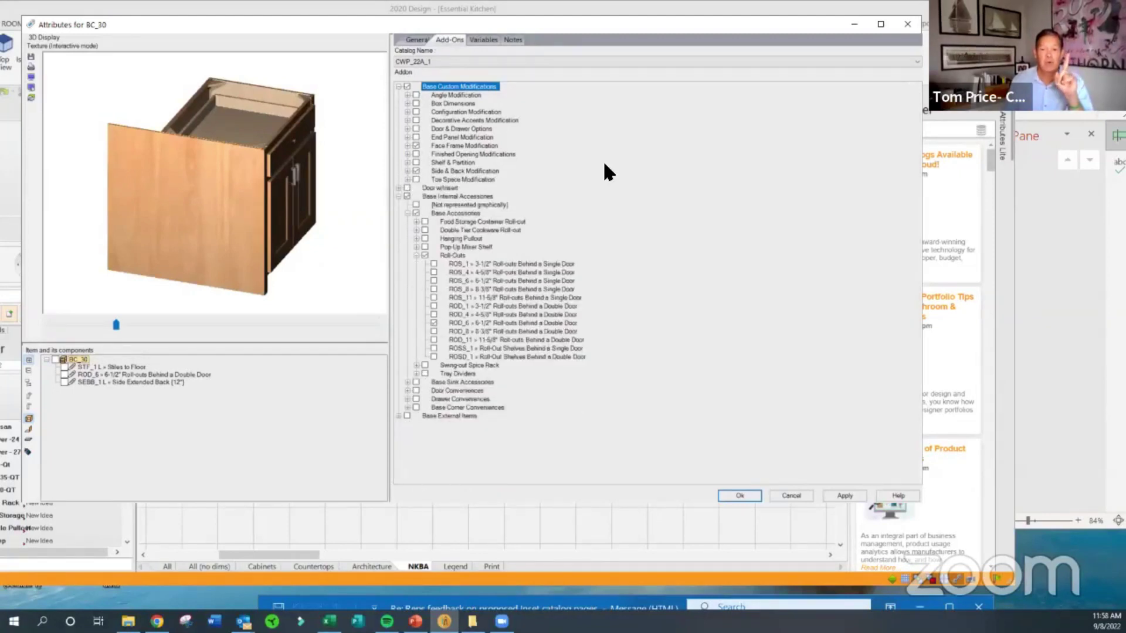
{"action": "left_click", "coordinate": [407, 137]}
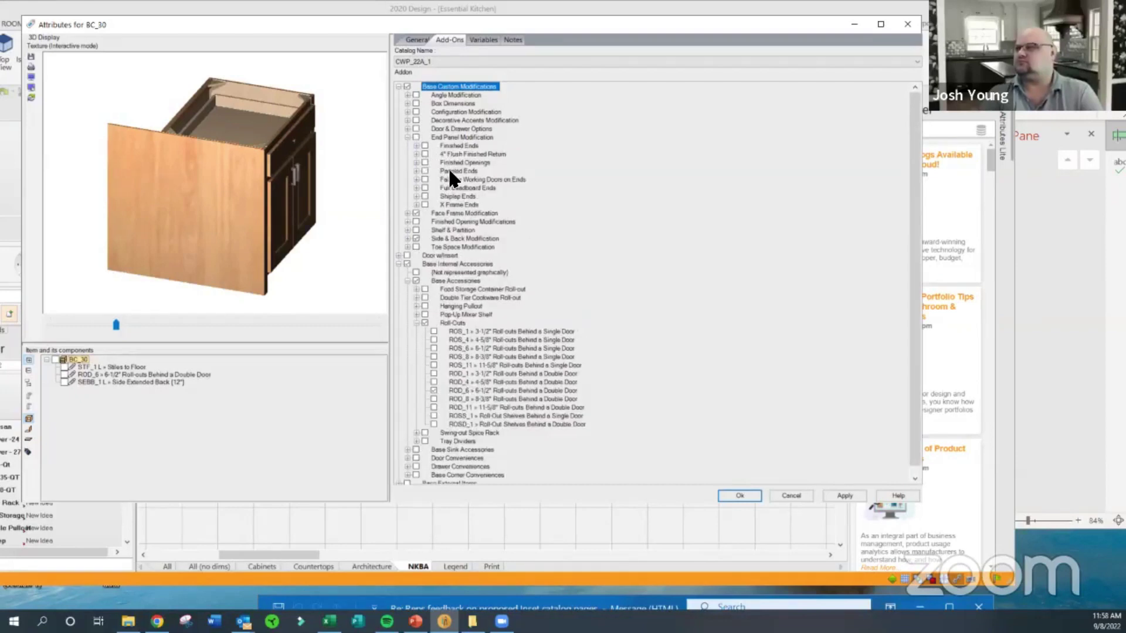
{"action": "left_click", "coordinate": [417, 170]}
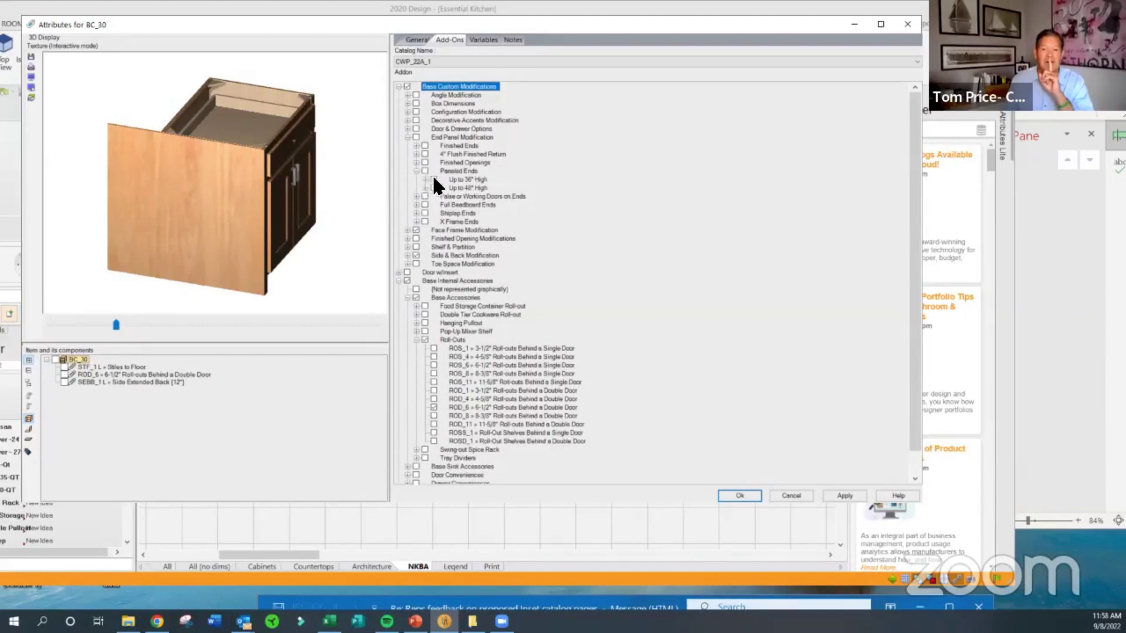
{"action": "left_click", "coordinate": [423, 179]}
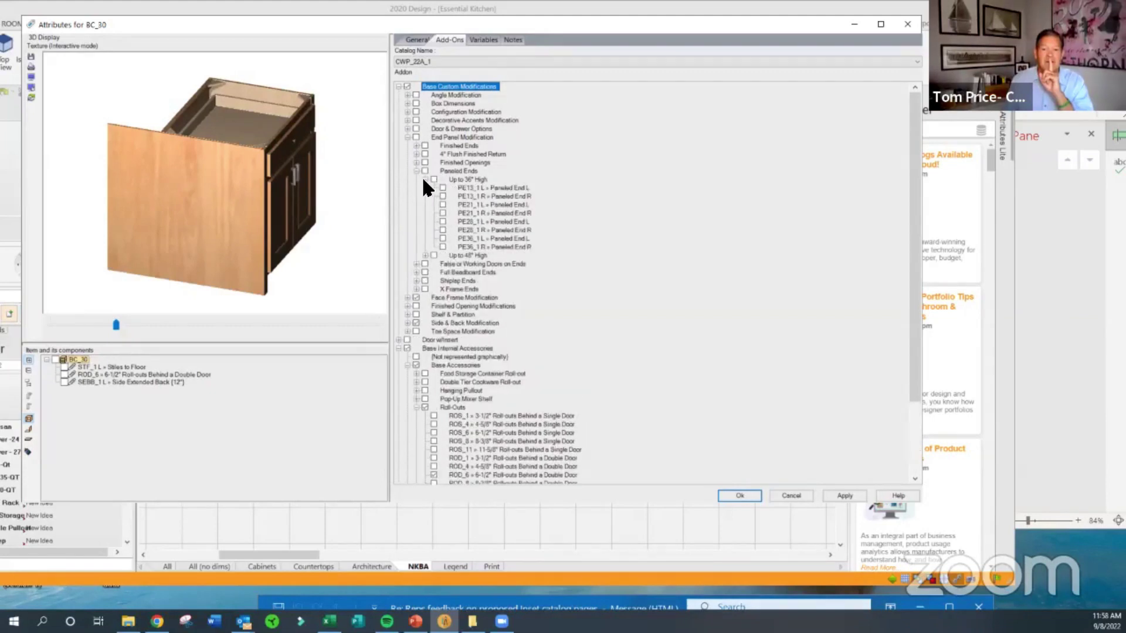
{"action": "left_click", "coordinate": [442, 239]}
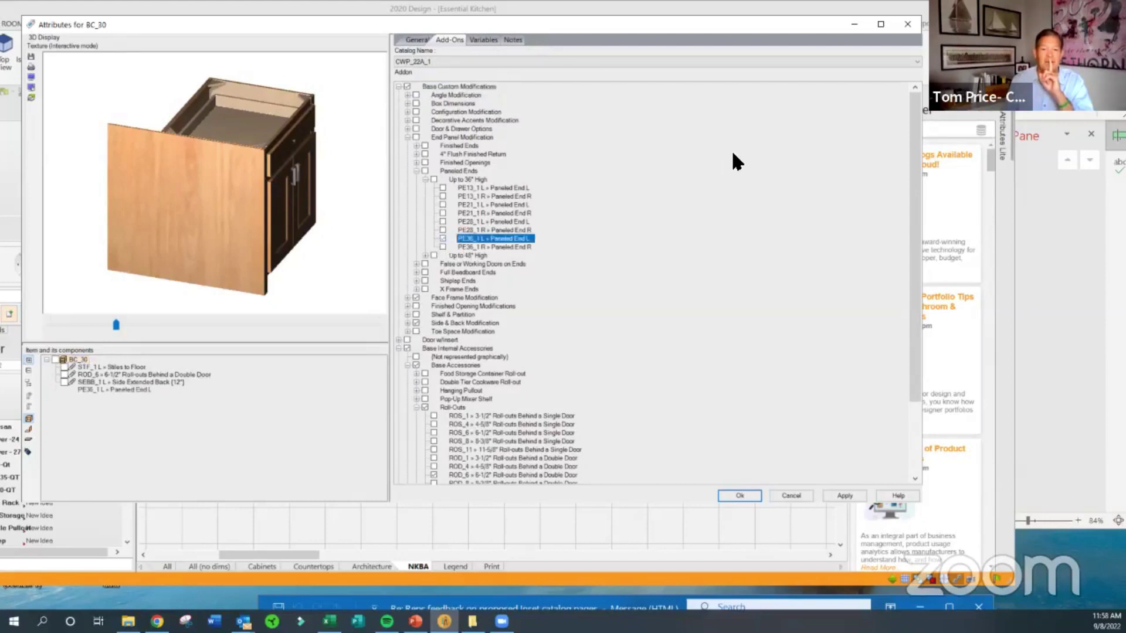
{"action": "left_click_drag", "start_coordinate": [321, 226], "coordinate": [371, 206]}
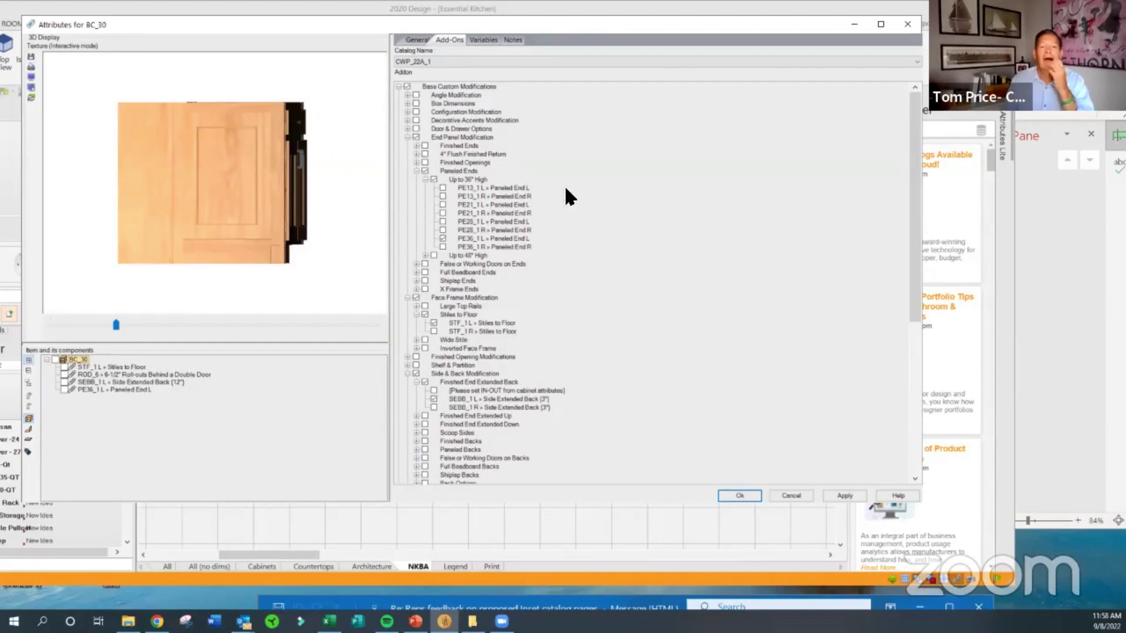
- Increase the PE36_1 L paneled end's attachment depth to 35 1/4" so it covers the extended side, checking the 3D preview
{"action": "left_click", "coordinate": [128, 391]}
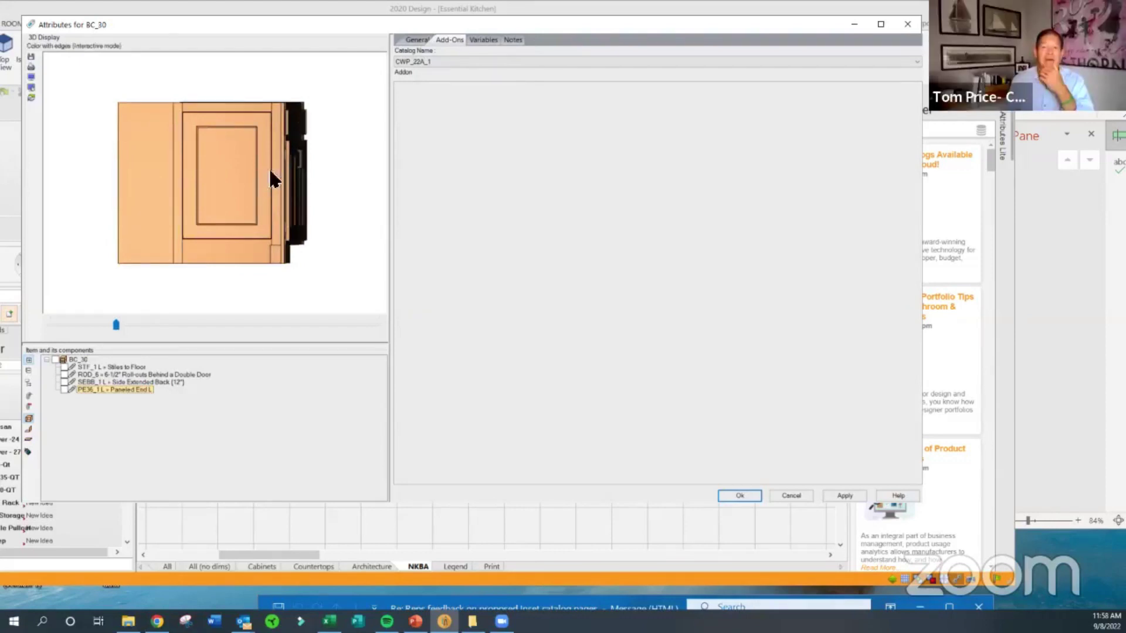
{"action": "left_click", "coordinate": [486, 41]}
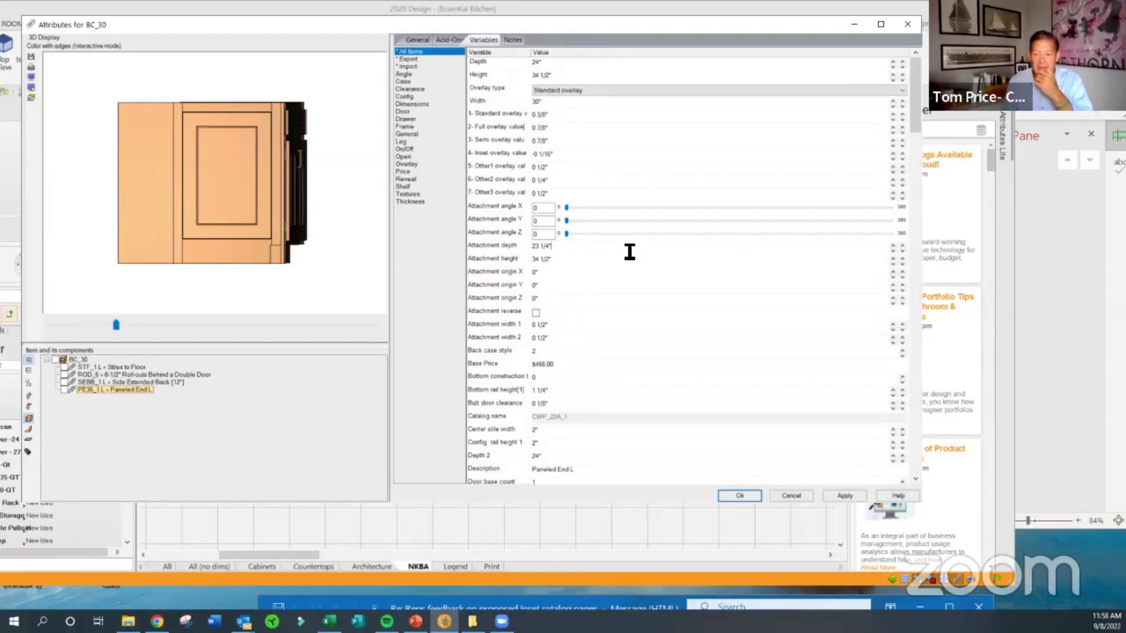
{"action": "left_click", "coordinate": [893, 246]}
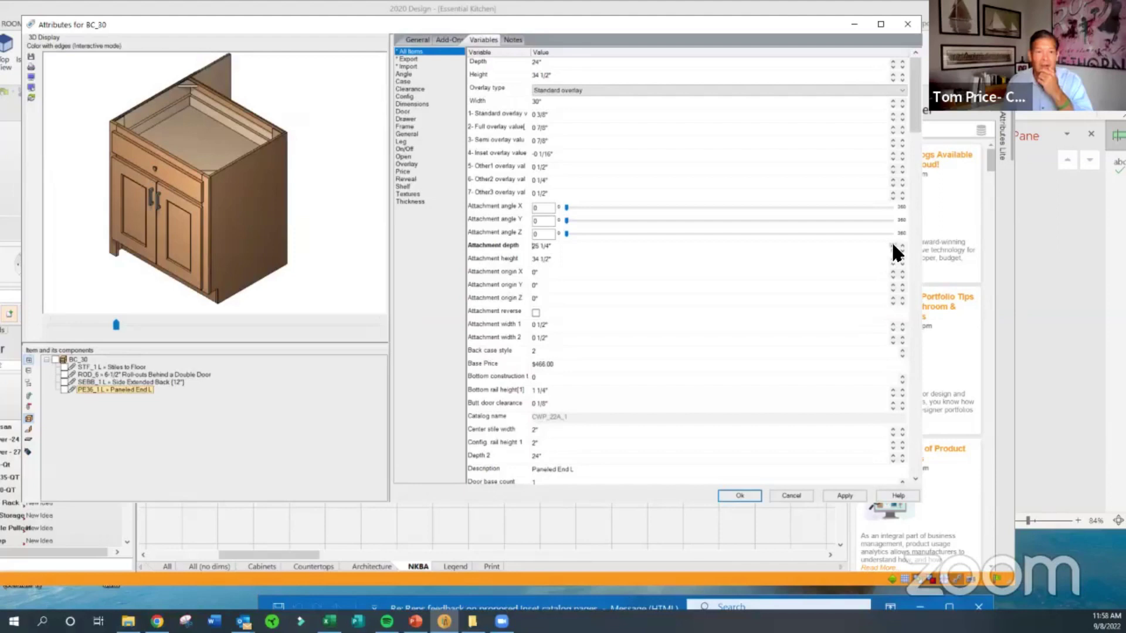
{"action": "left_click", "coordinate": [893, 246]}
{"action": "left_click", "coordinate": [893, 246]}
{"action": "left_click", "coordinate": [893, 247]}
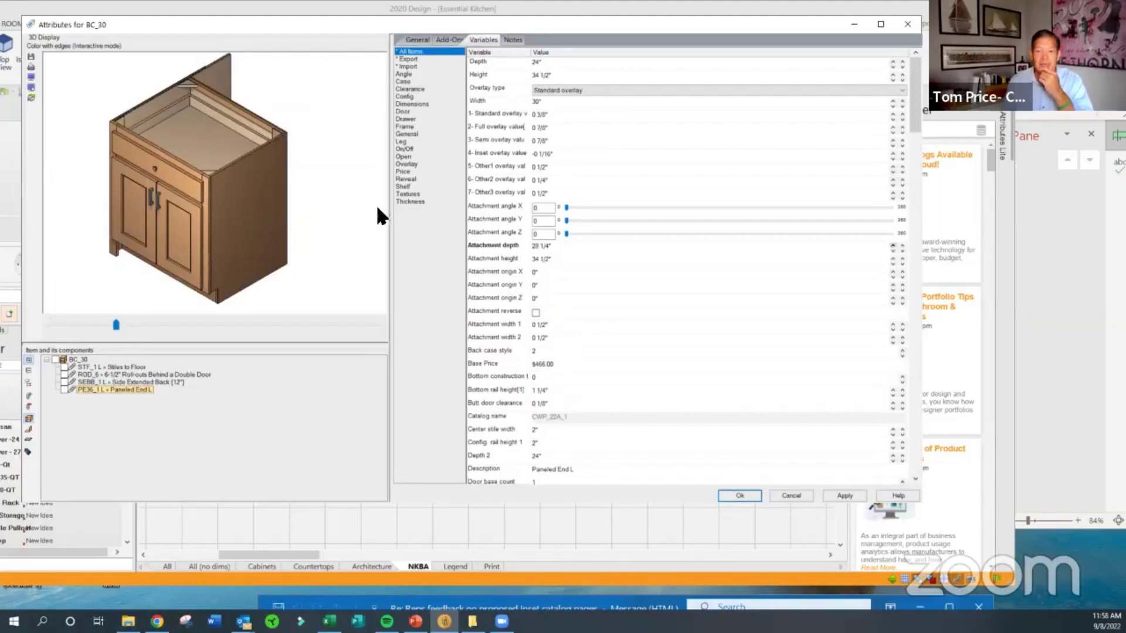
{"action": "left_click_drag", "start_coordinate": [285, 218], "coordinate": [325, 218]}
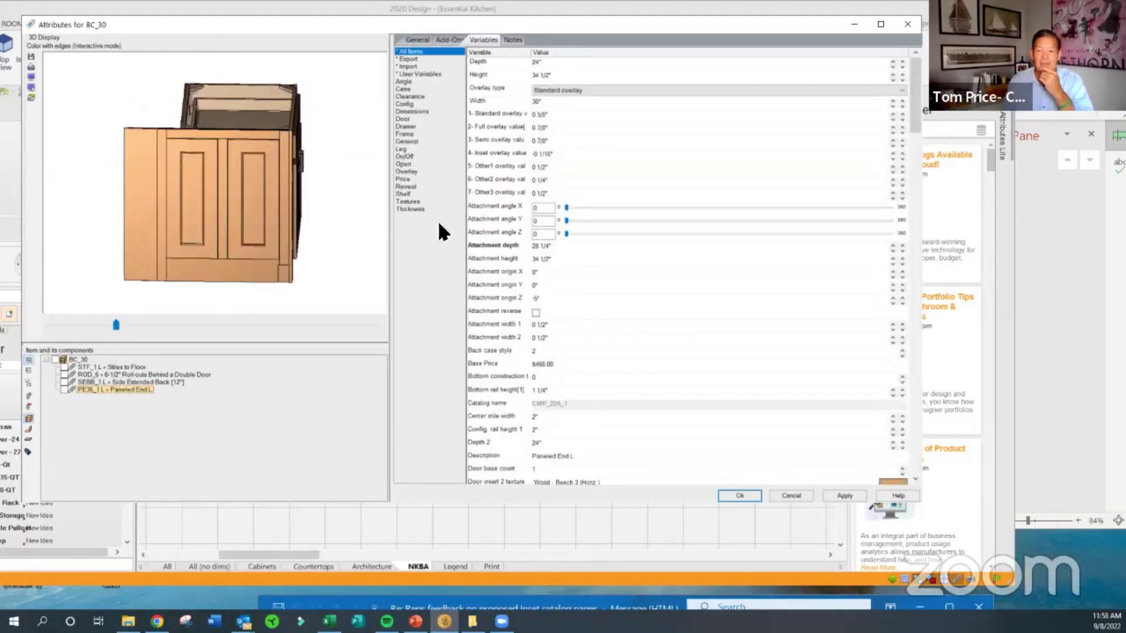
{"action": "left_click", "coordinate": [891, 244]}
{"action": "left_click", "coordinate": [890, 243]}
{"action": "left_click", "coordinate": [890, 244]}
{"action": "left_click", "coordinate": [891, 244]}
{"action": "left_click", "coordinate": [893, 245]}
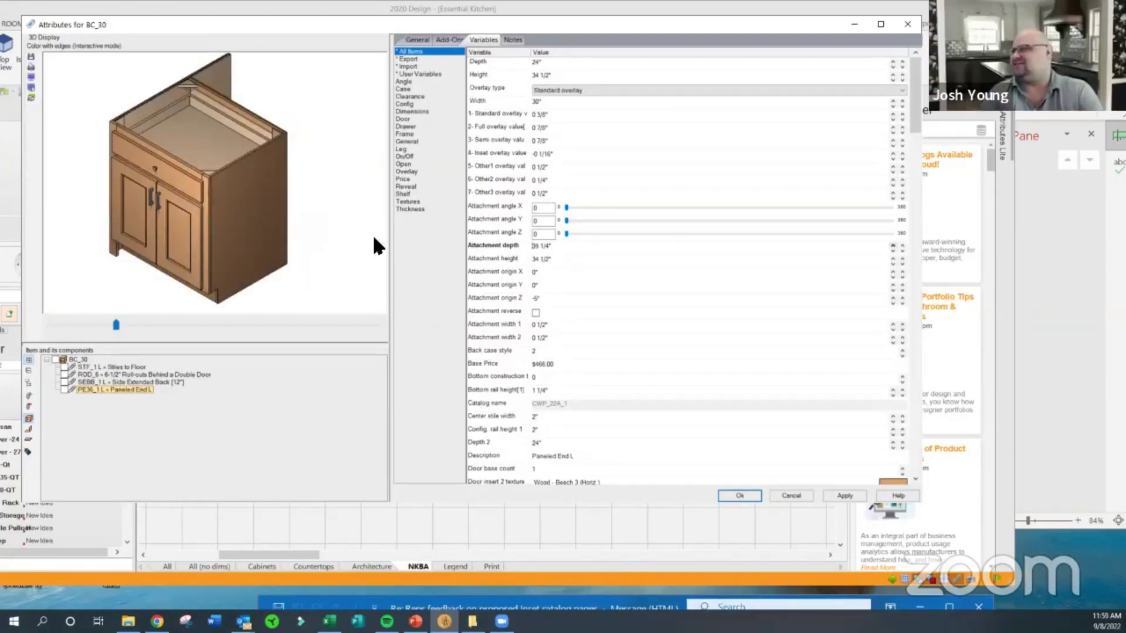
{"action": "left_click_drag", "start_coordinate": [255, 233], "coordinate": [299, 229]}
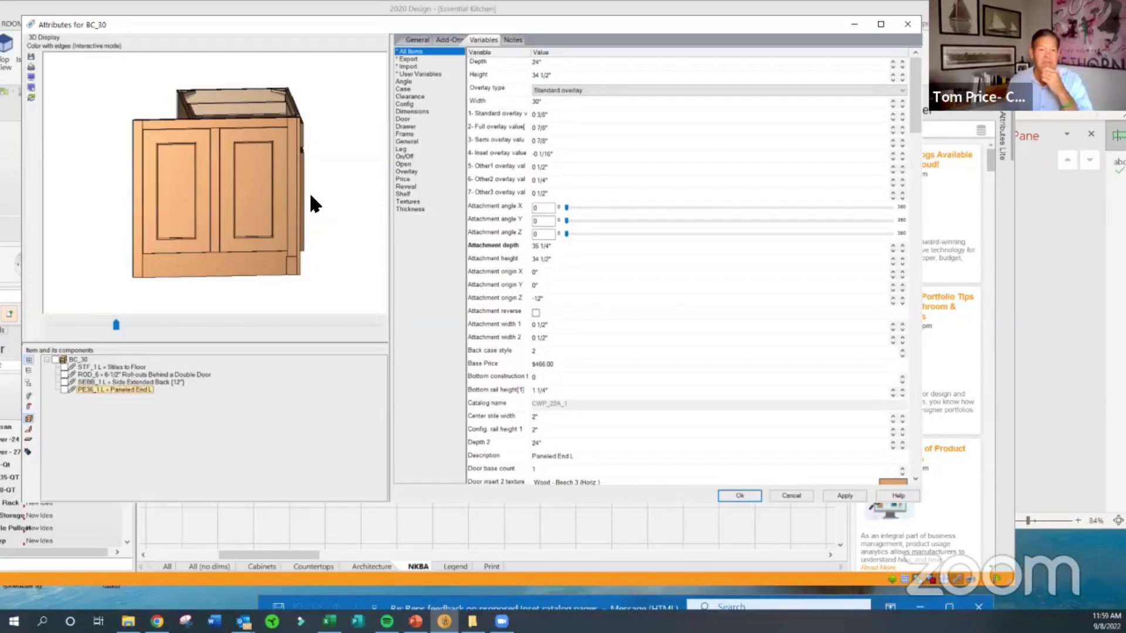
- Inspect the paneled end in the hidden-lines 3D preview and accept the cabinet's attributes
{"action": "left_click", "coordinate": [285, 196]}
{"action": "left_click", "coordinate": [285, 196]}
{"action": "left_click_drag", "start_coordinate": [286, 196], "coordinate": [305, 212]}
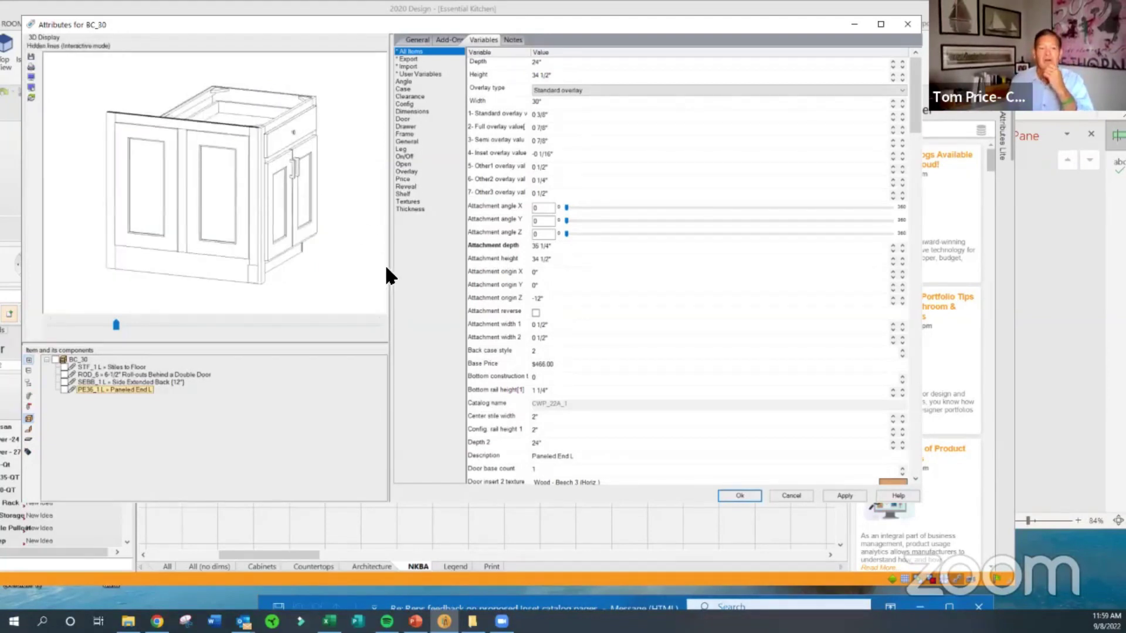
{"action": "mouse_move", "coordinate": [265, 236]}
{"action": "left_mouse_down"}
{"action": "mouse_move", "coordinate": [278, 241]}
{"action": "mouse_move", "coordinate": [273, 216]}
{"action": "mouse_move", "coordinate": [267, 225]}
{"action": "left_mouse_up"}
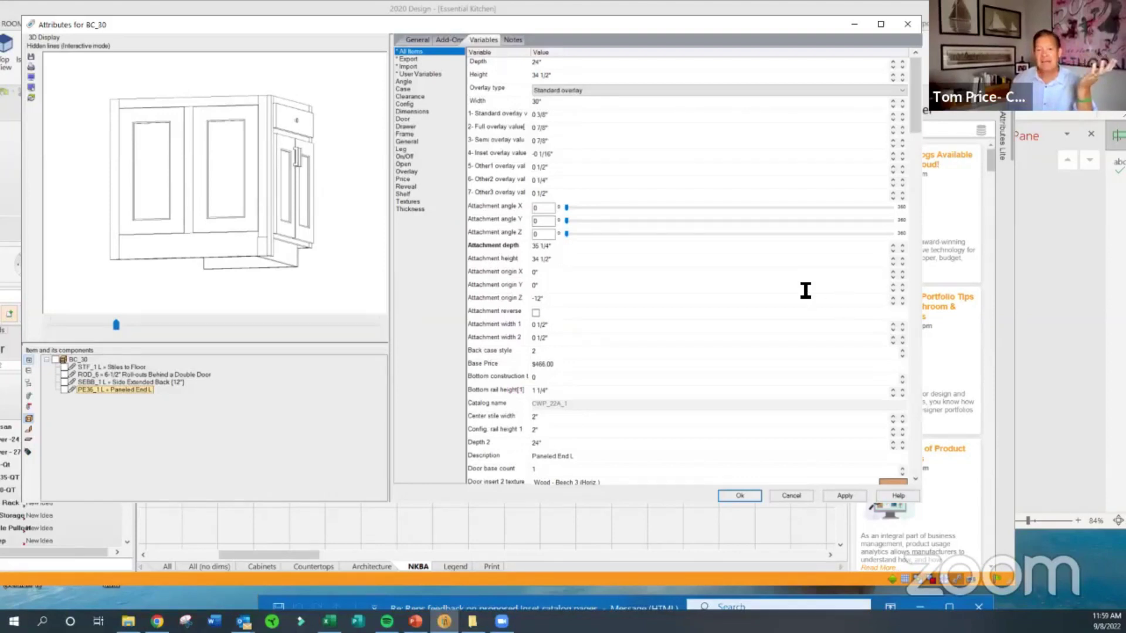
{"action": "left_click", "coordinate": [738, 495]}
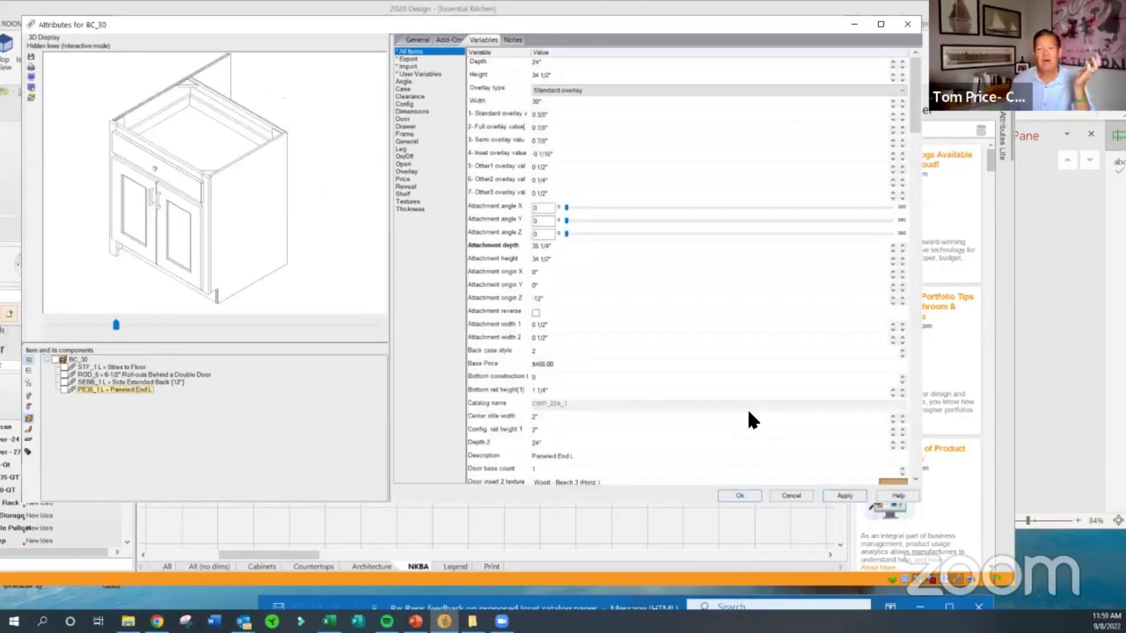
{"action": "left_click_drag", "start_coordinate": [654, 413], "coordinate": [628, 418]}
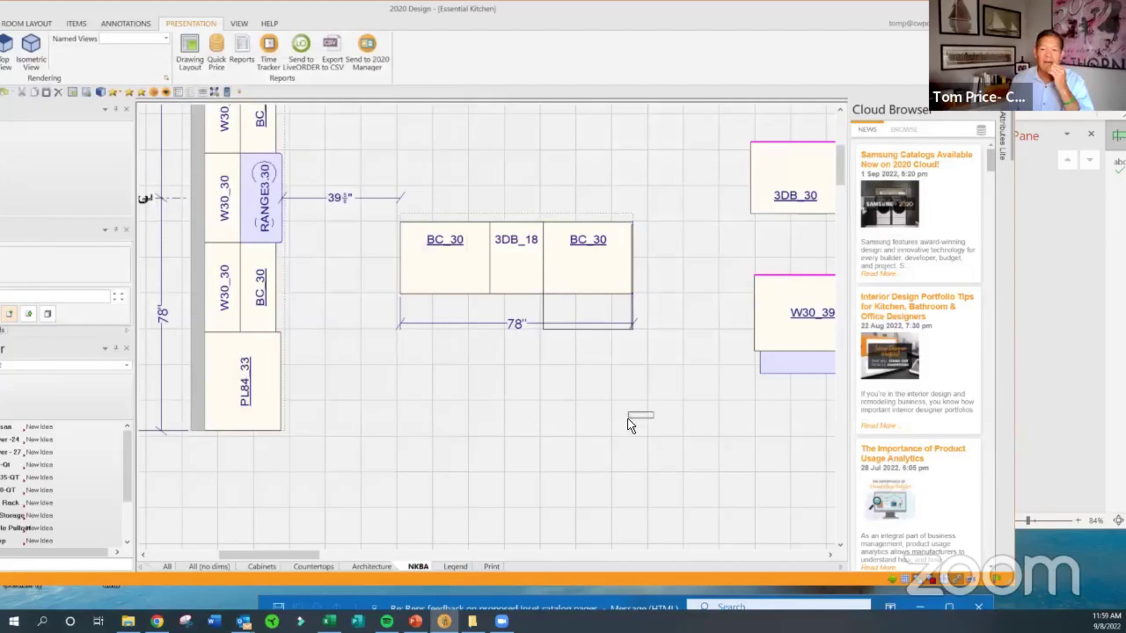